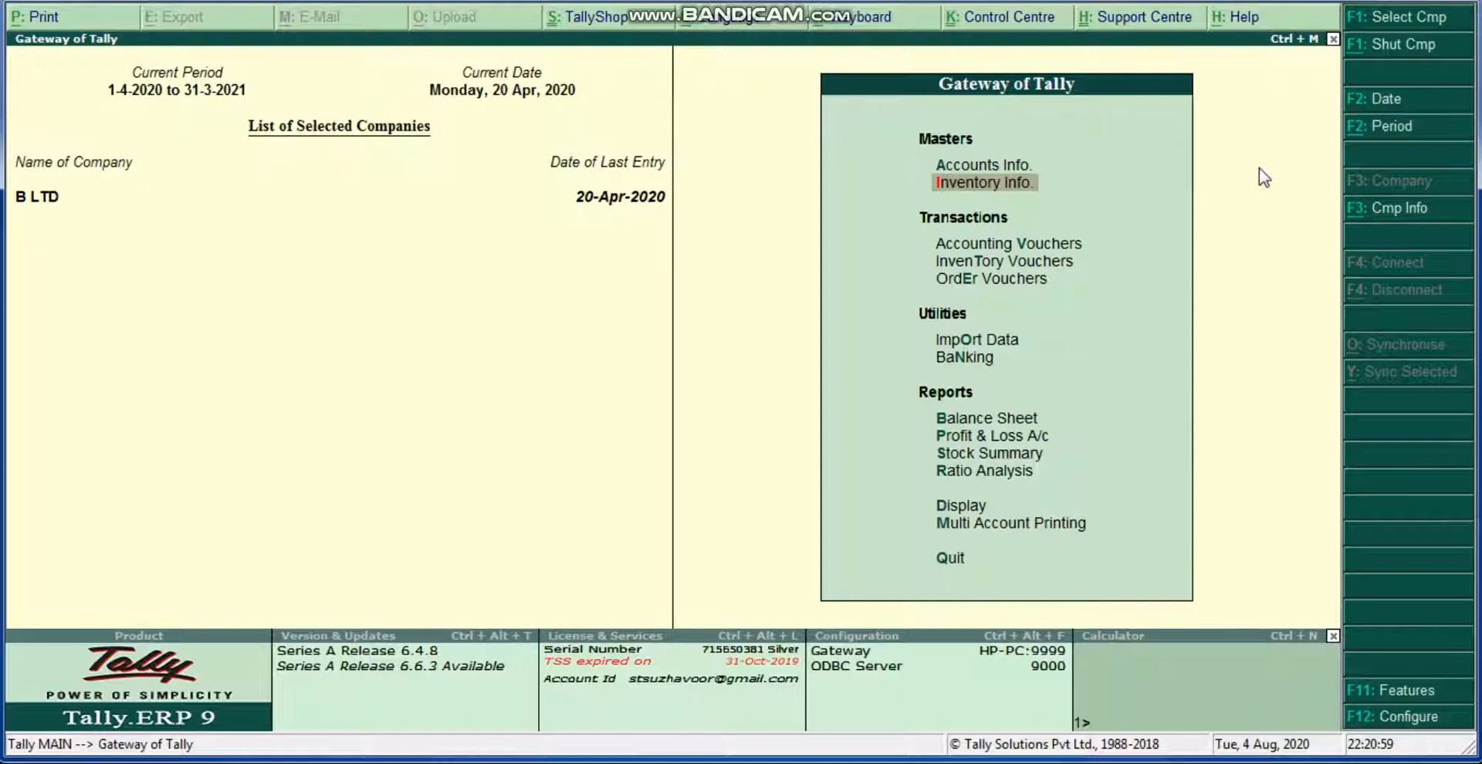
Enable maintaining multiple godowns in the company's inventory features and save the settings
click(1386, 690)
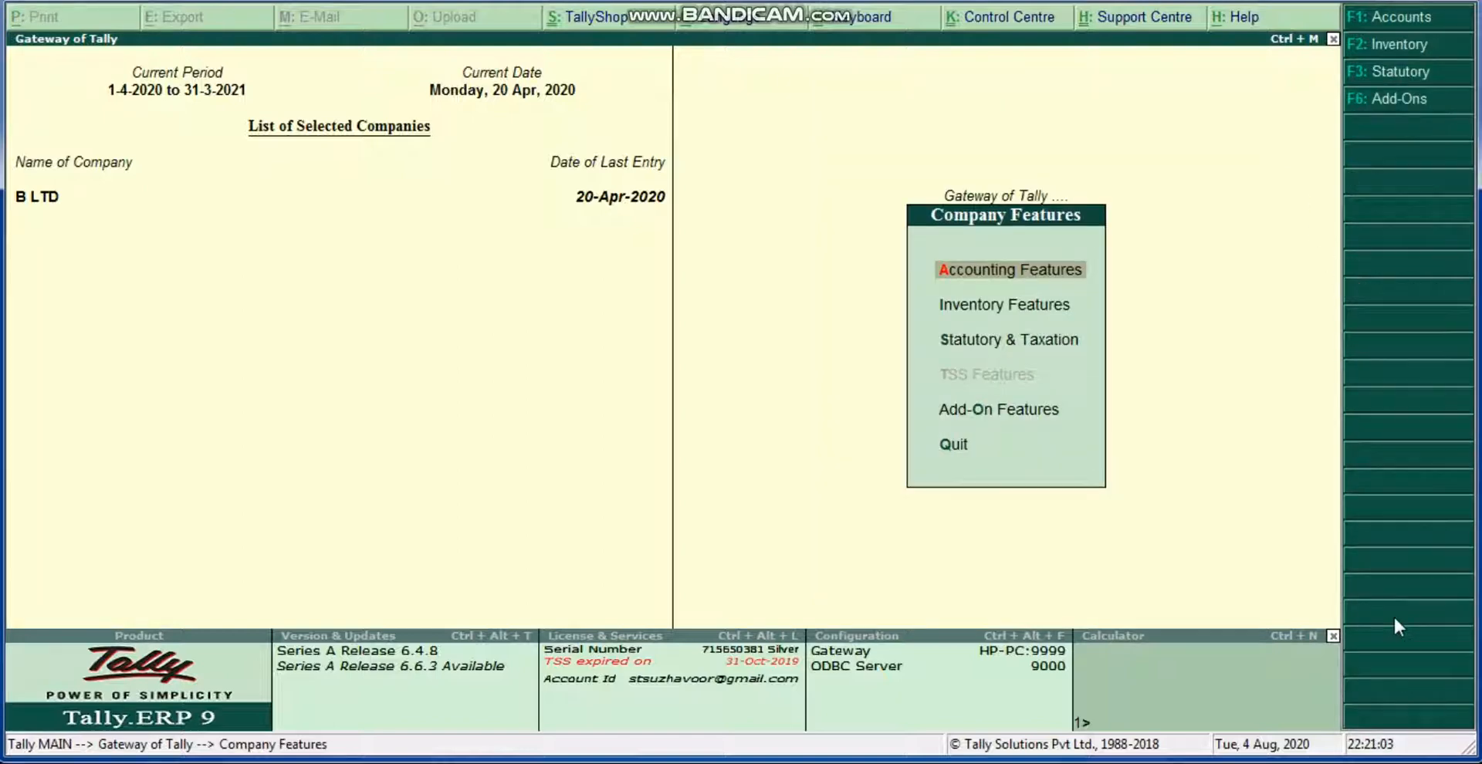
key(Down)
key(Return)
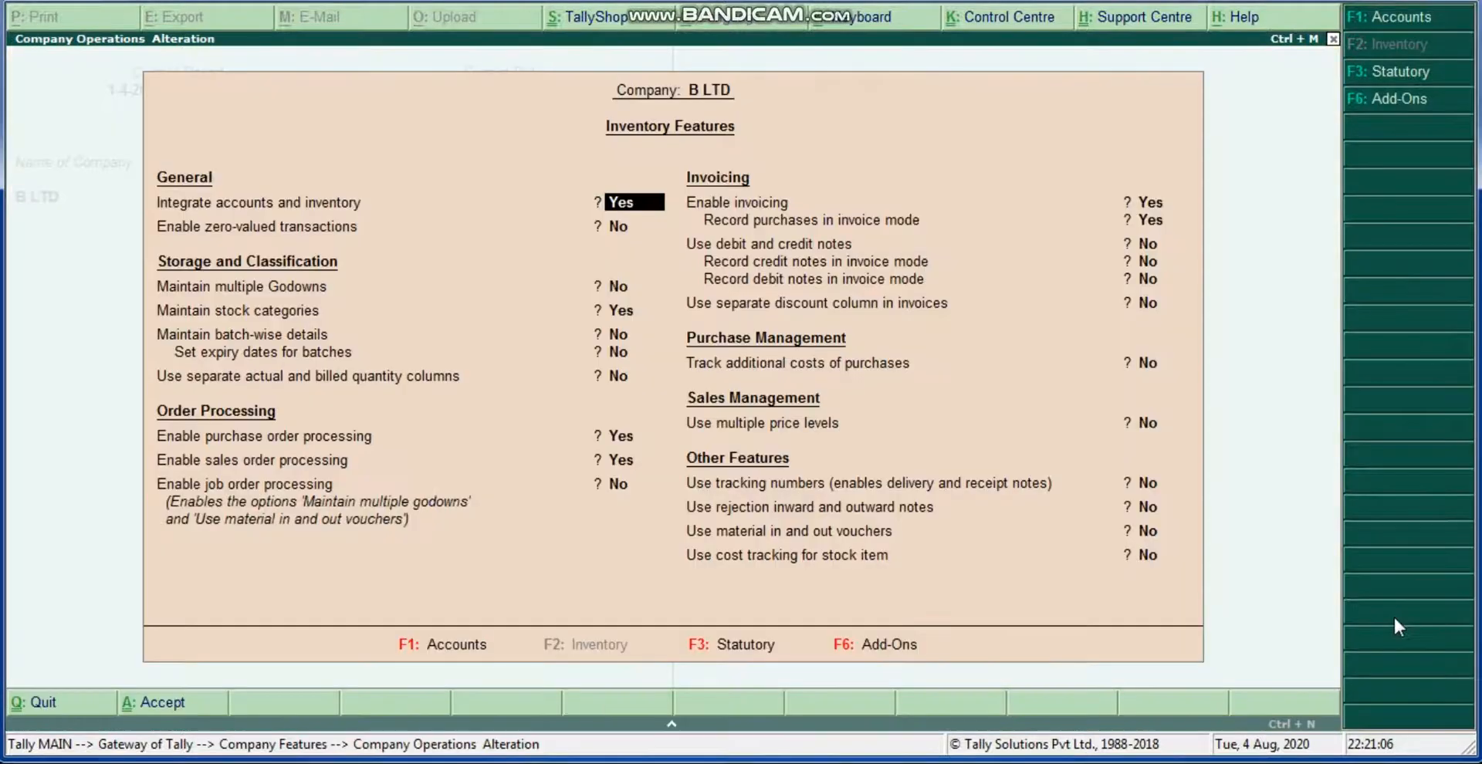
key(Return)
key(Return)
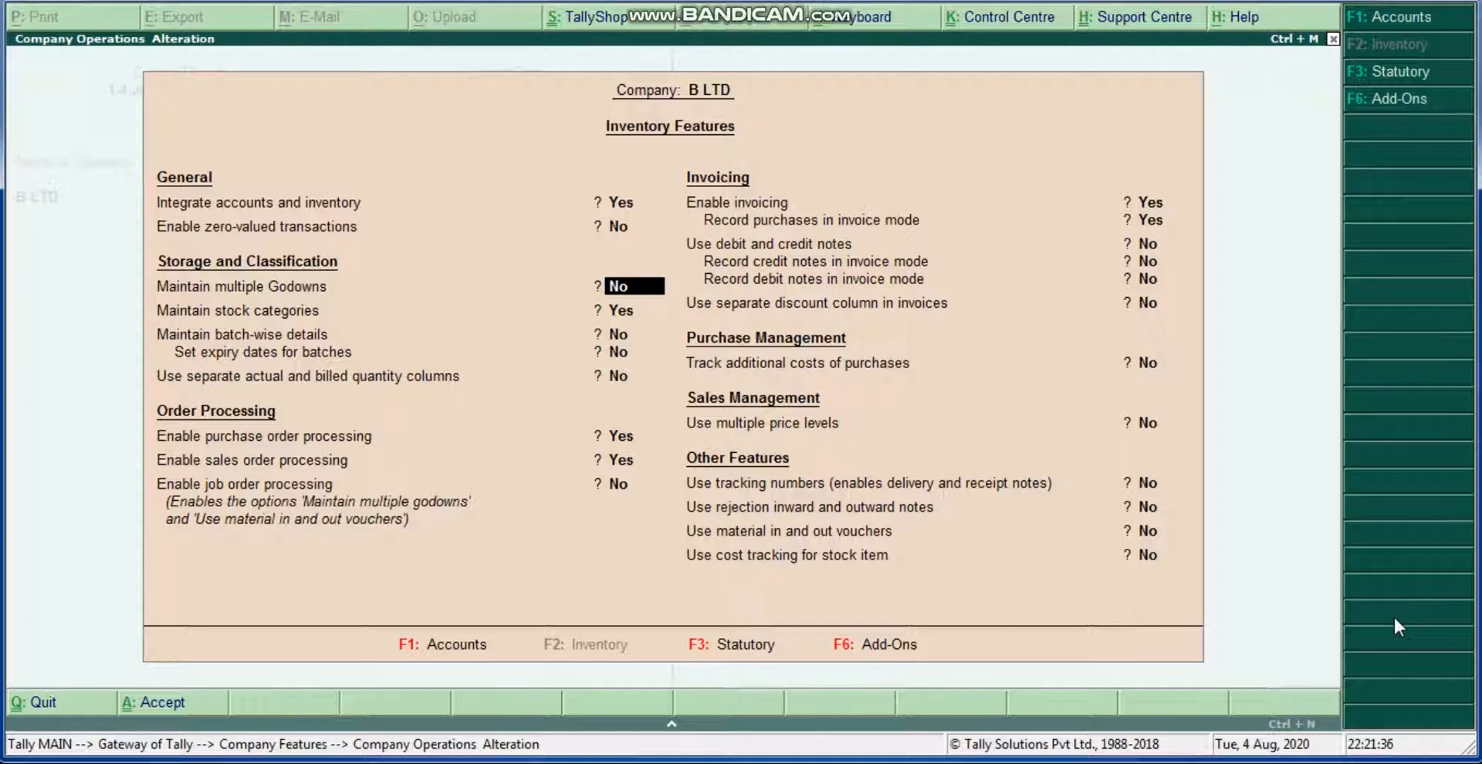
text(y)
key(Return)
key(Return)
key(Return)
key(Return)
key(Return)
key(Return)
key(Return)
key(Return)
key(Return)
key(Return)
key(Return)
key(Return)
key(Return)
key(Return)
key(Return)
key(Return)
key(Return)
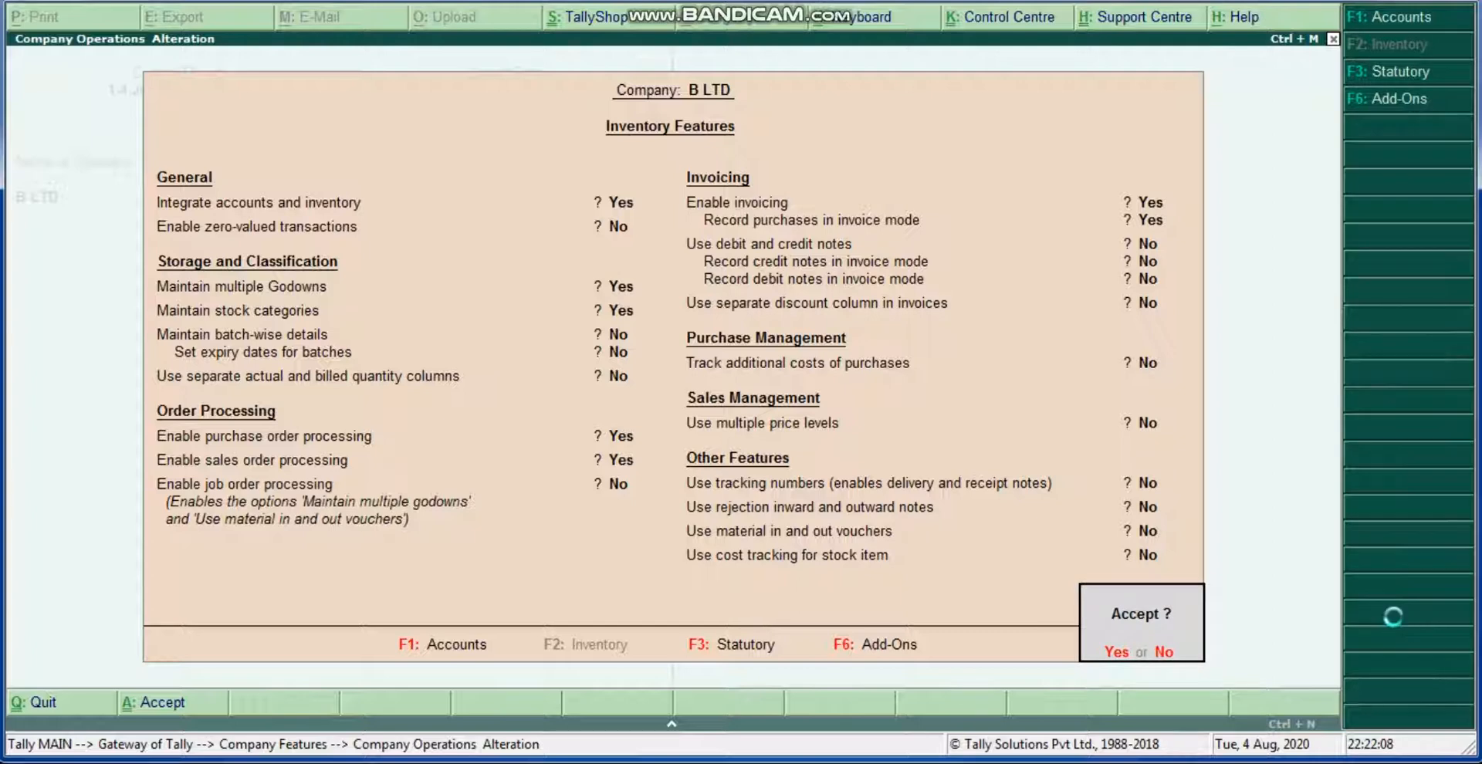
key(Return)
key(Escape)
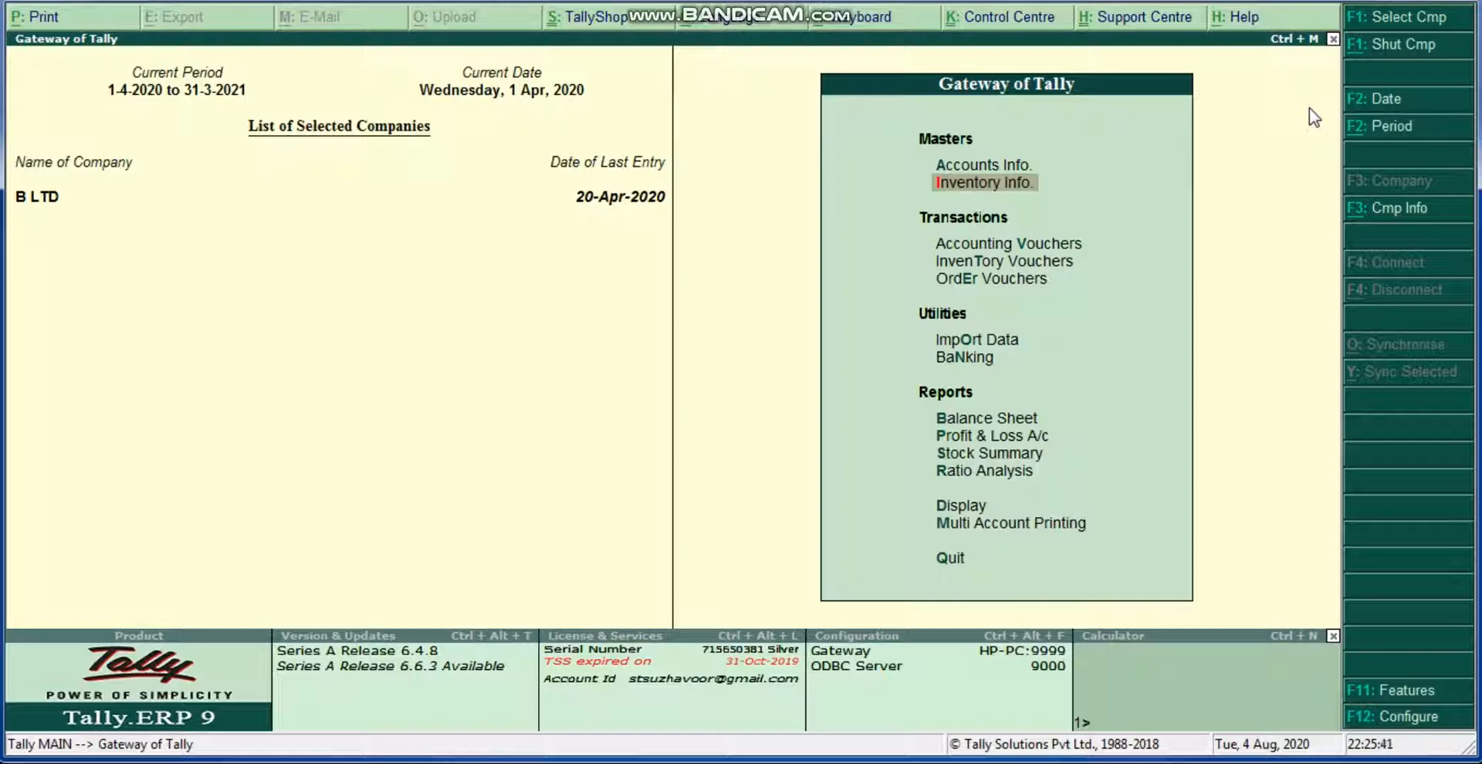
Open the godown masters within the inventory information
key(Up)
key(Down)
key(Return)
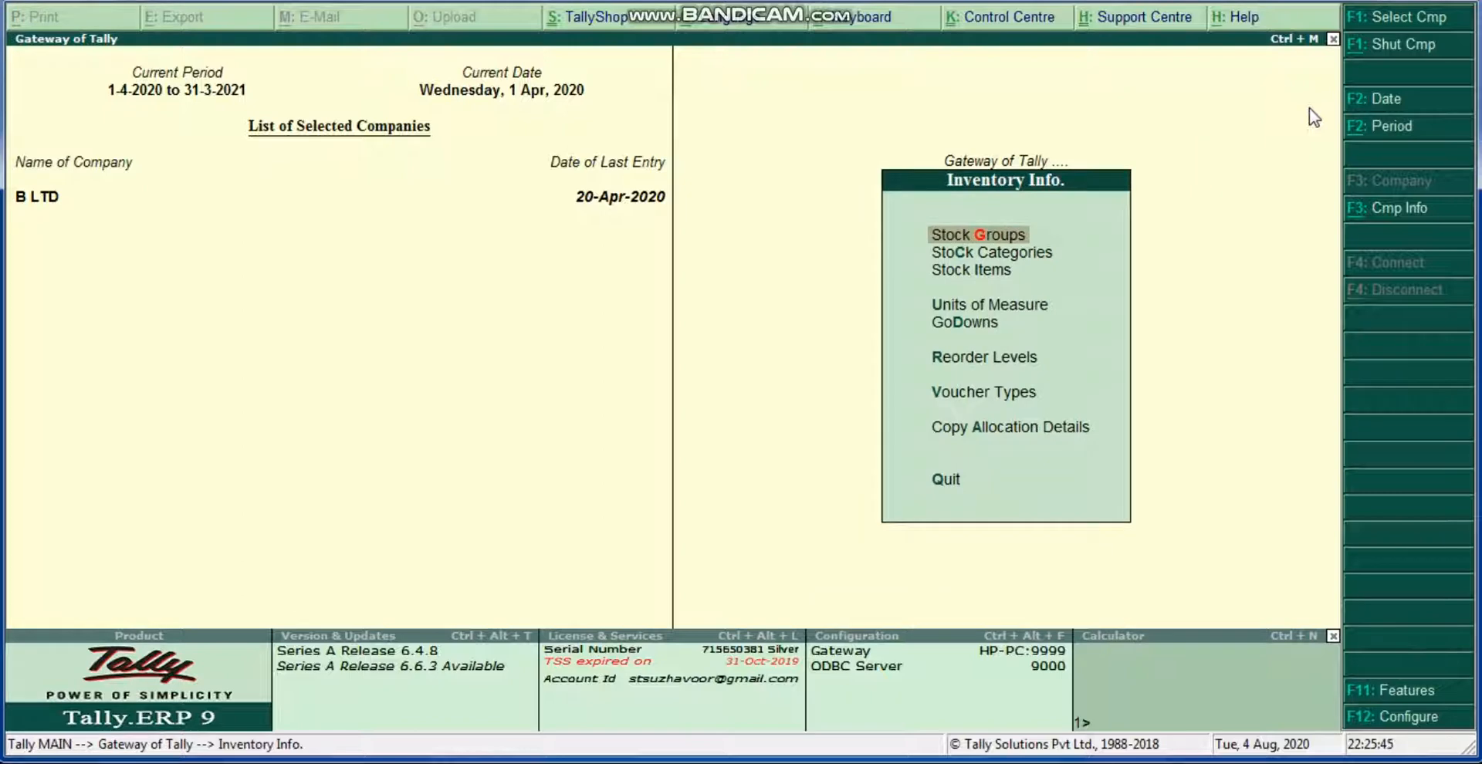
key(Down)
key(Down)
key(Down)
key(Down)
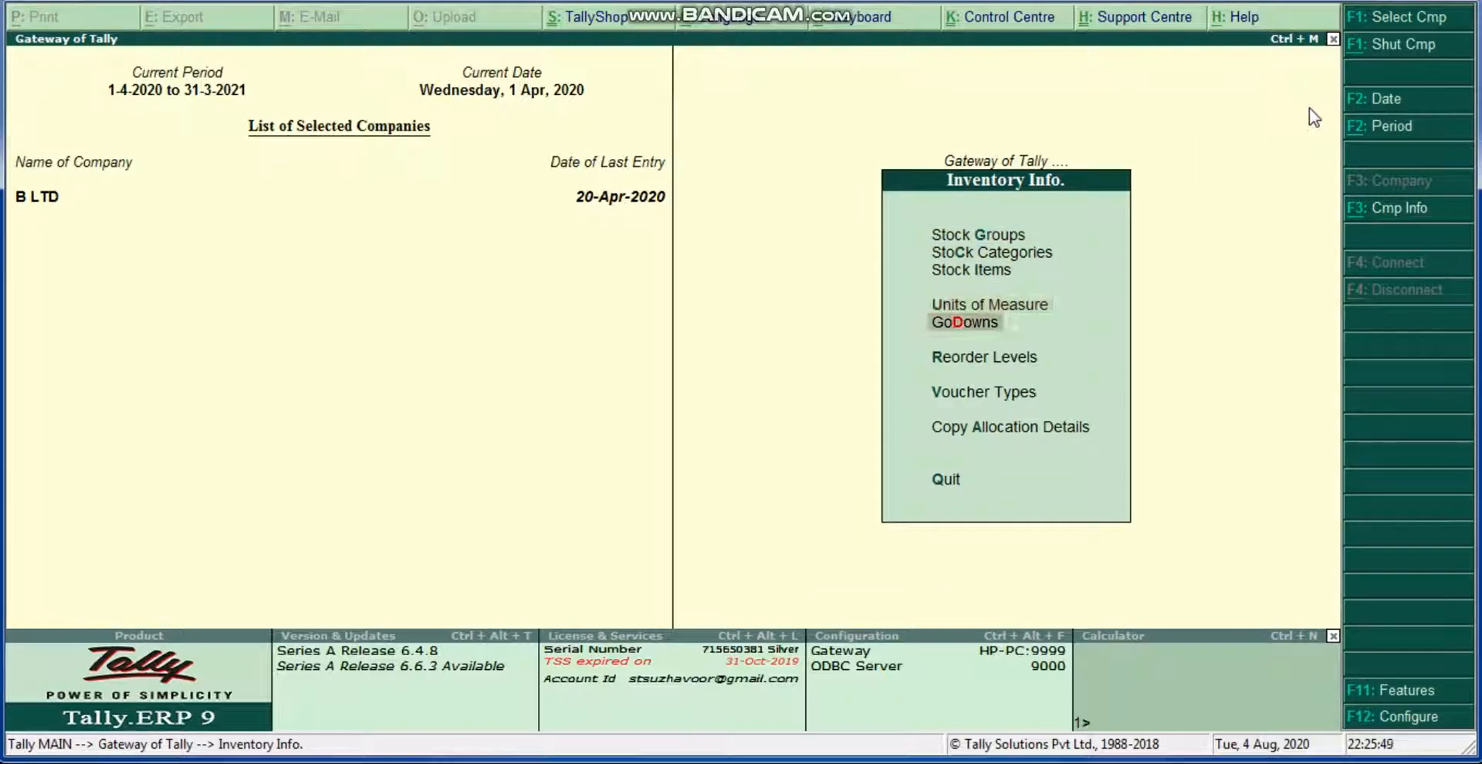
key(Return)
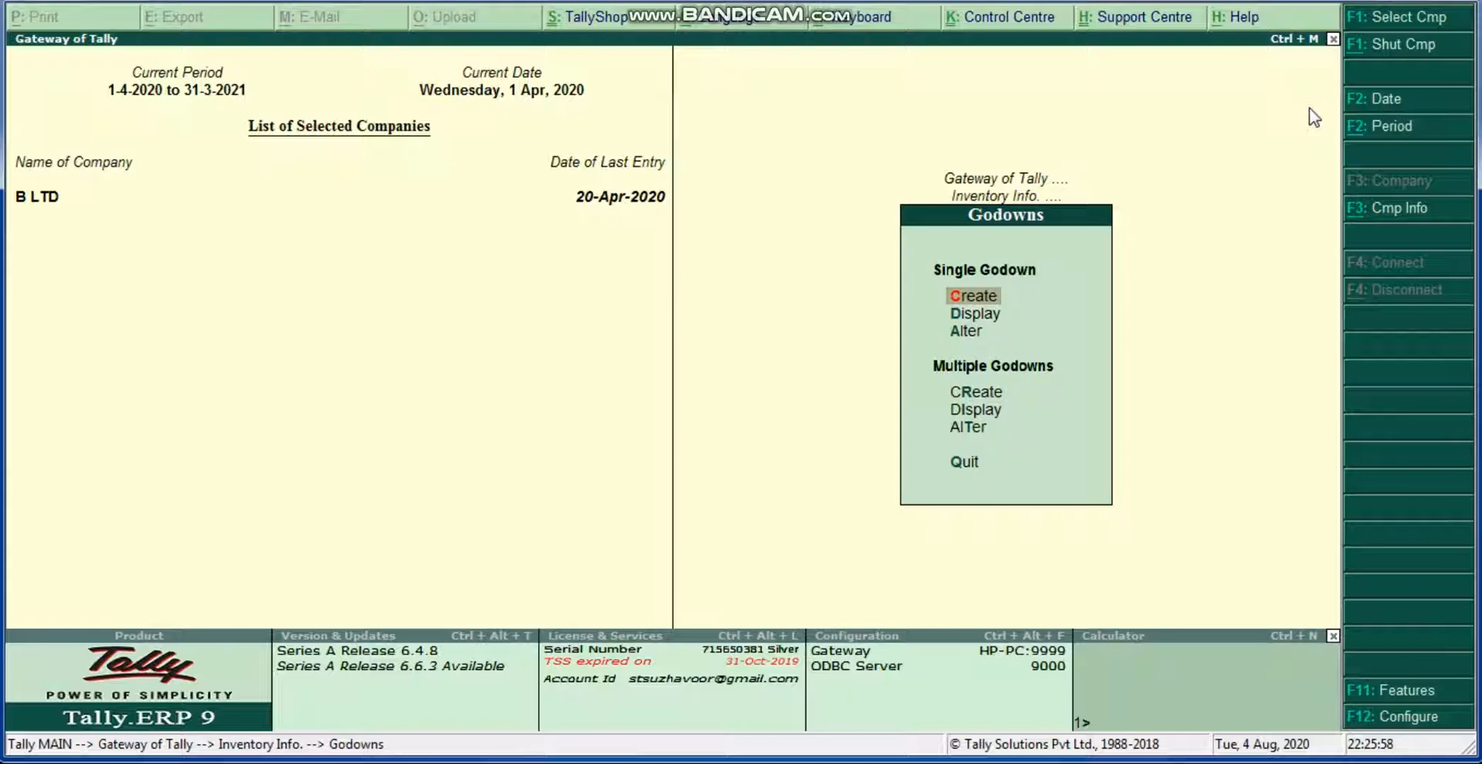
key(Return)
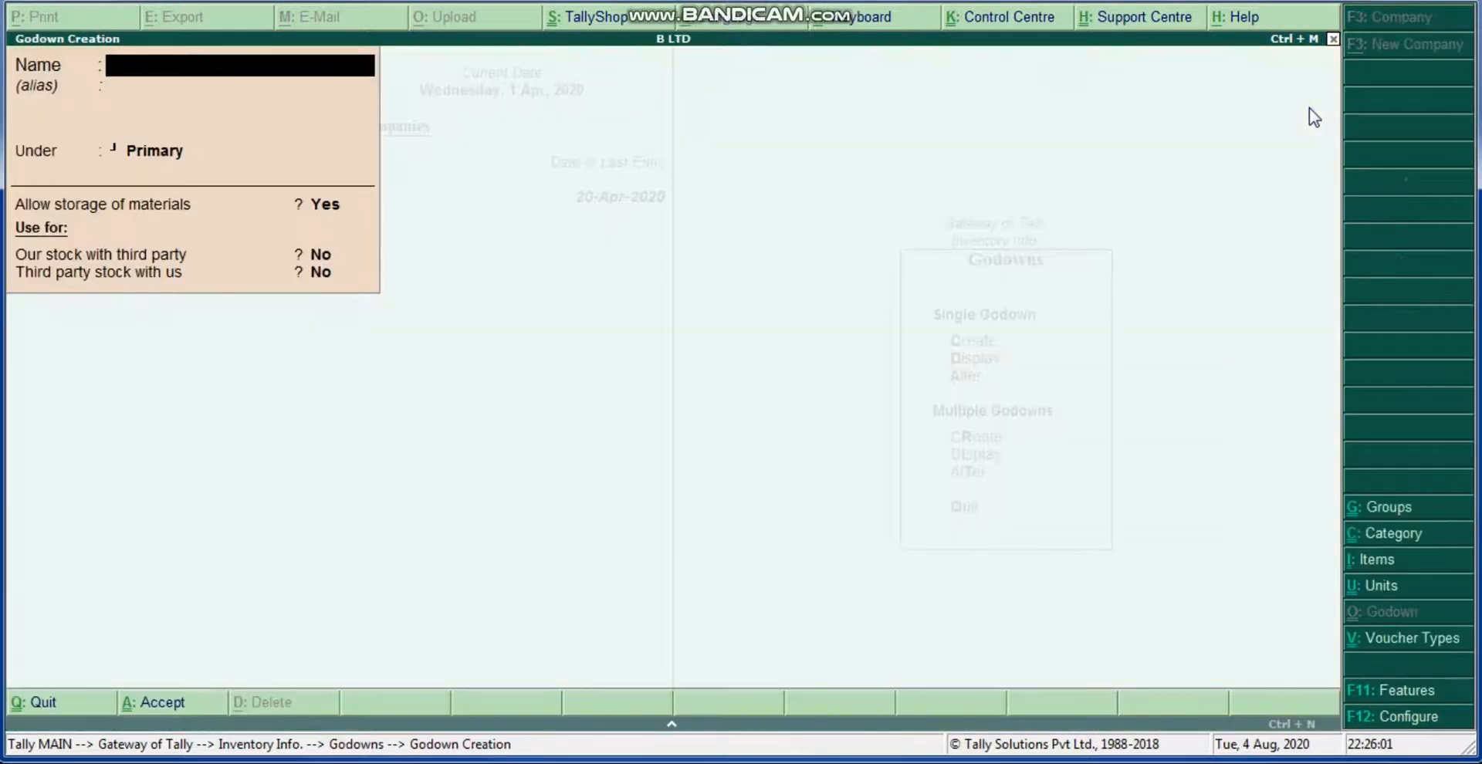
key(Escape)
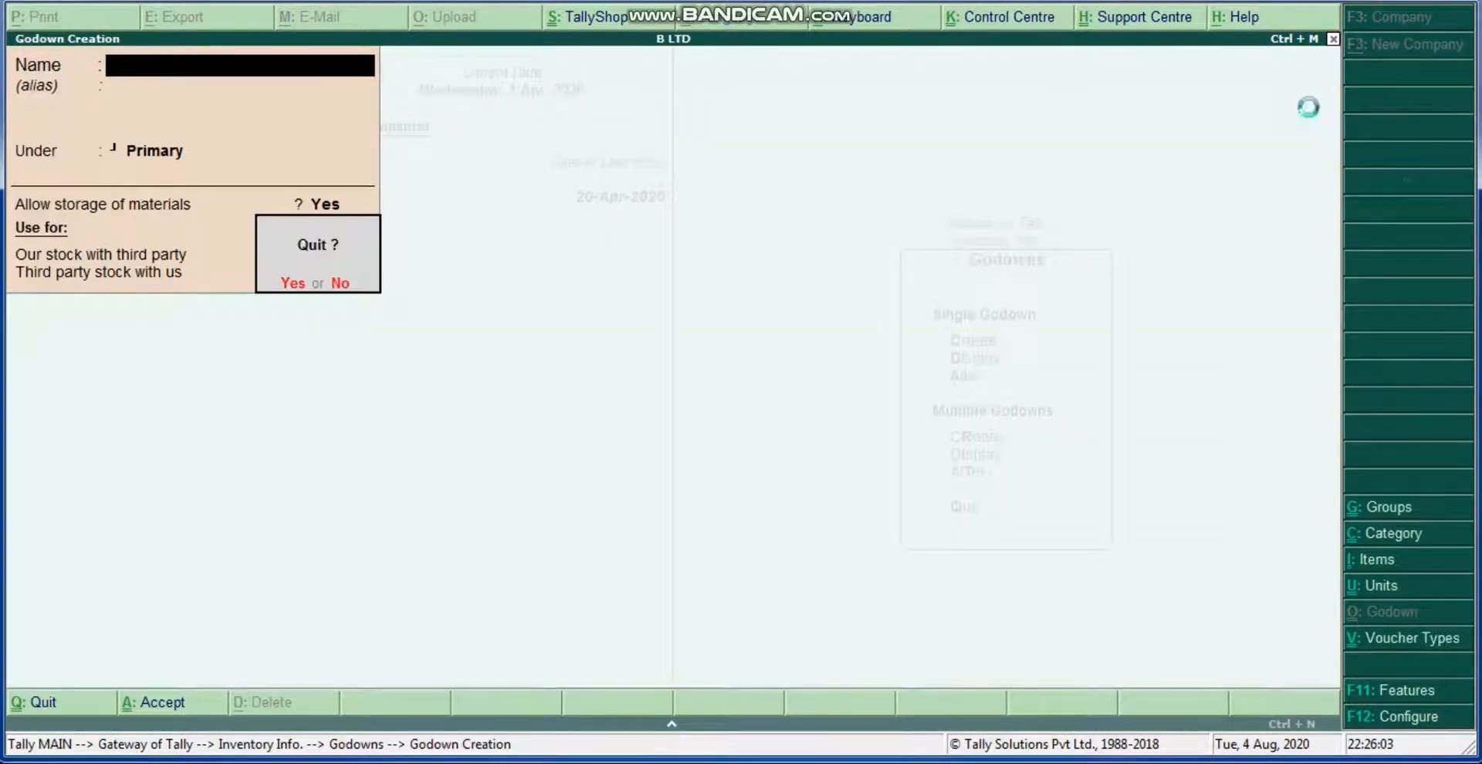
key(Return)
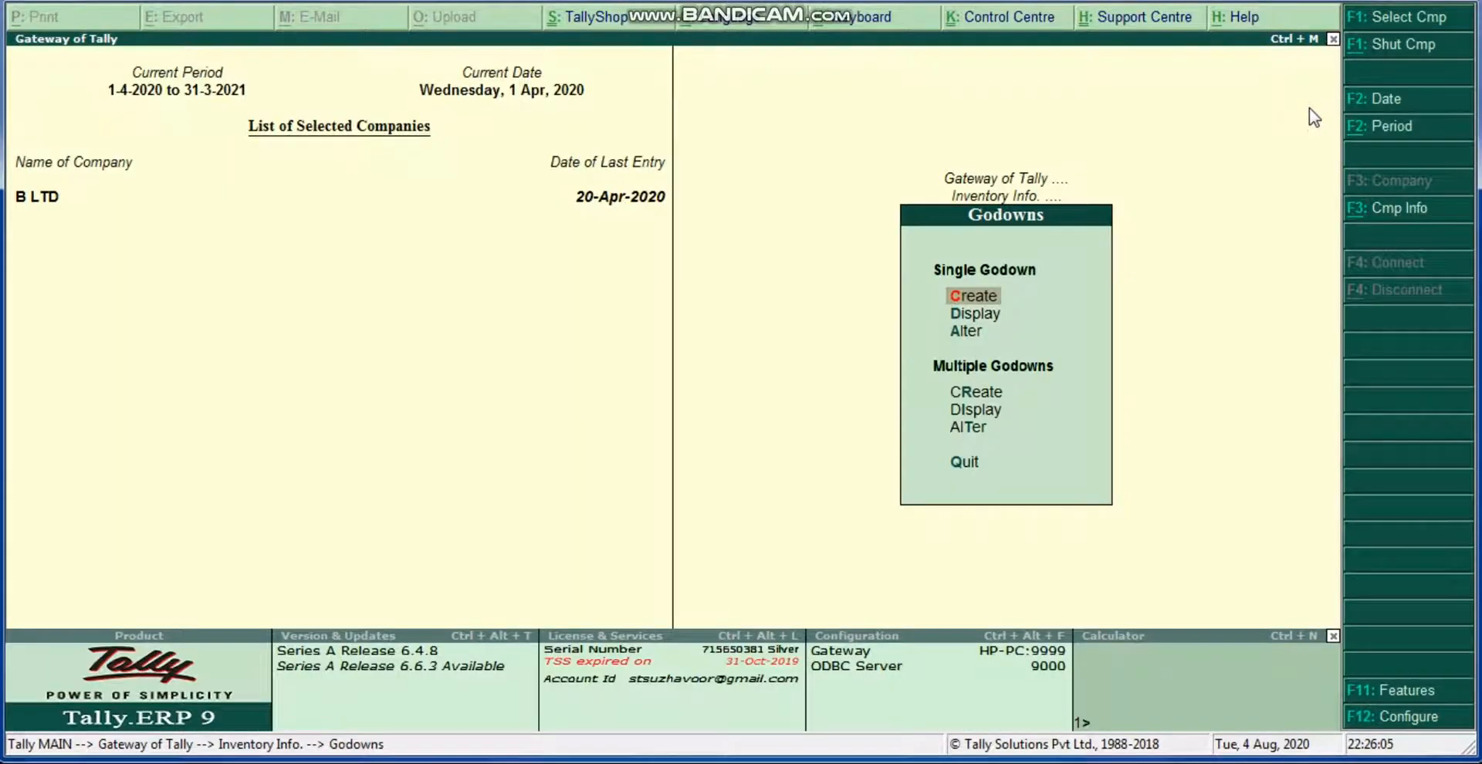
Display the list of existing godowns, then return to the godown options
key(Down)
key(Return)
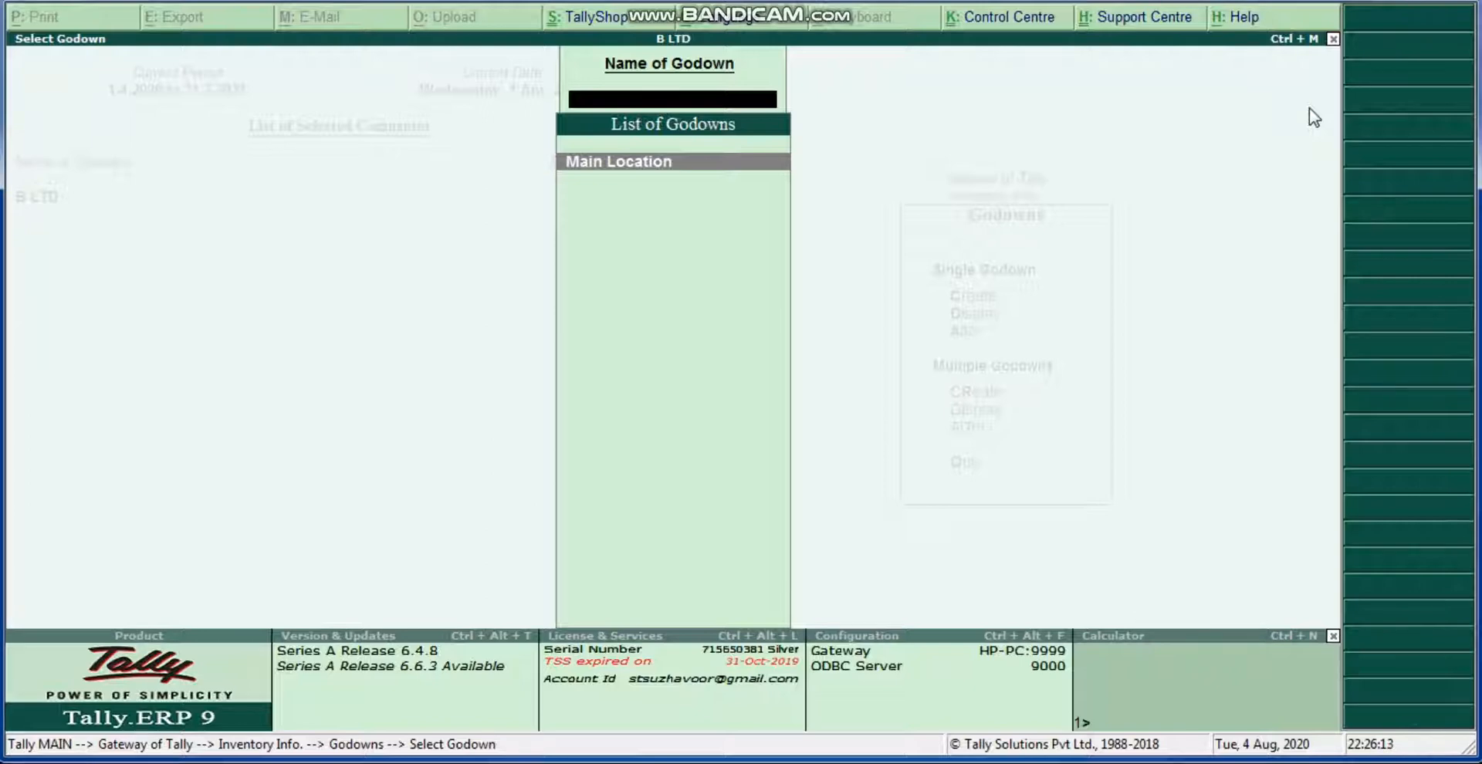
key(Escape)
key(Down)
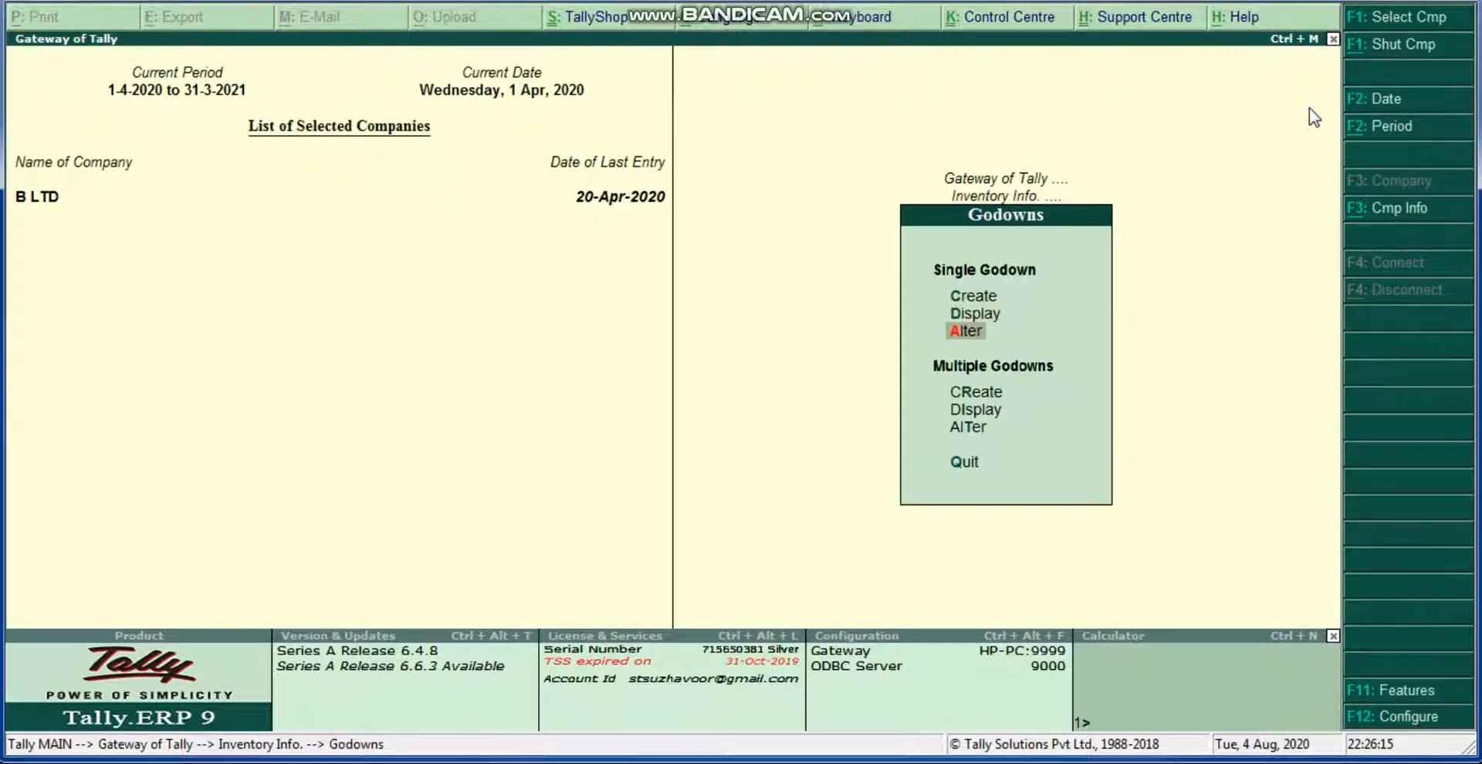
key(Return)
key(Return)
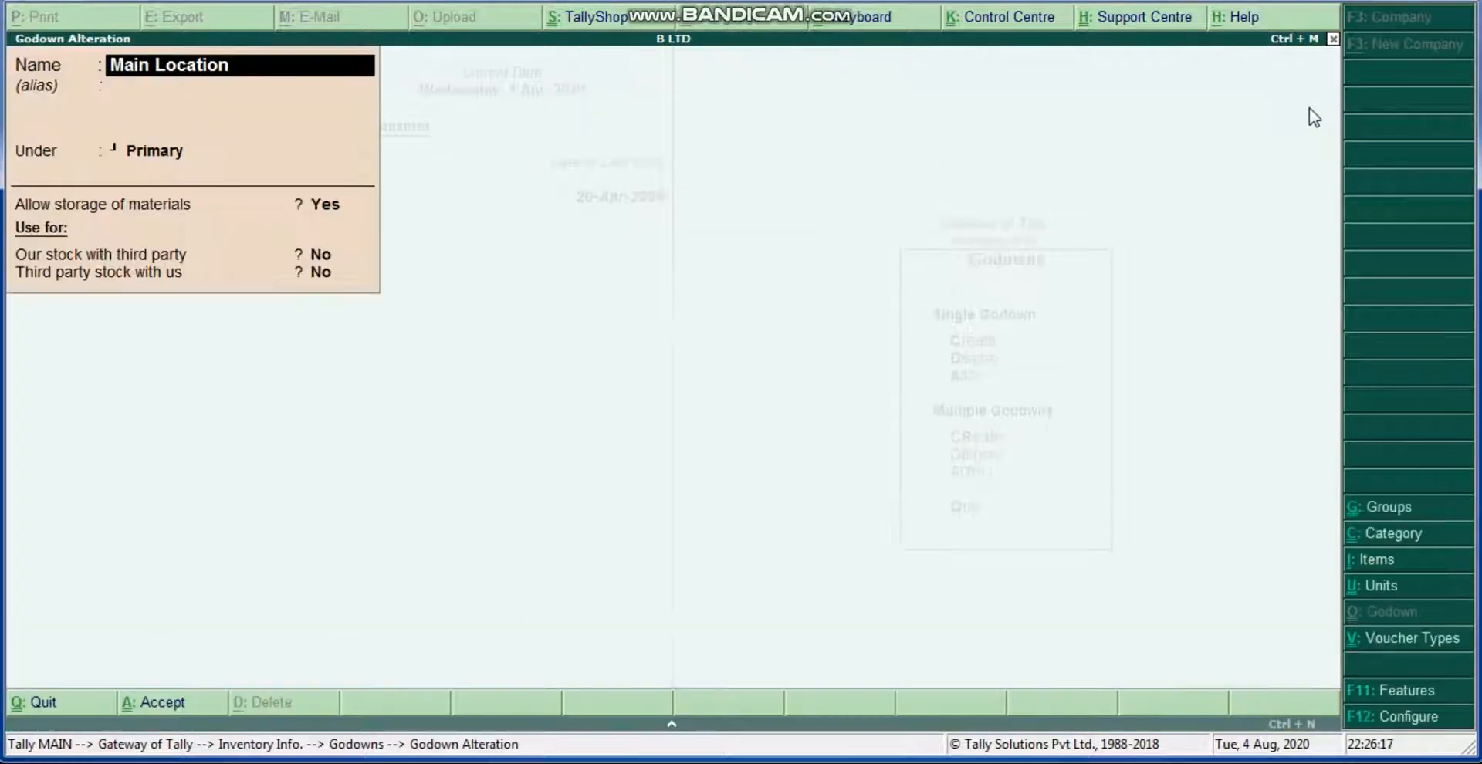
key(BackSpace)
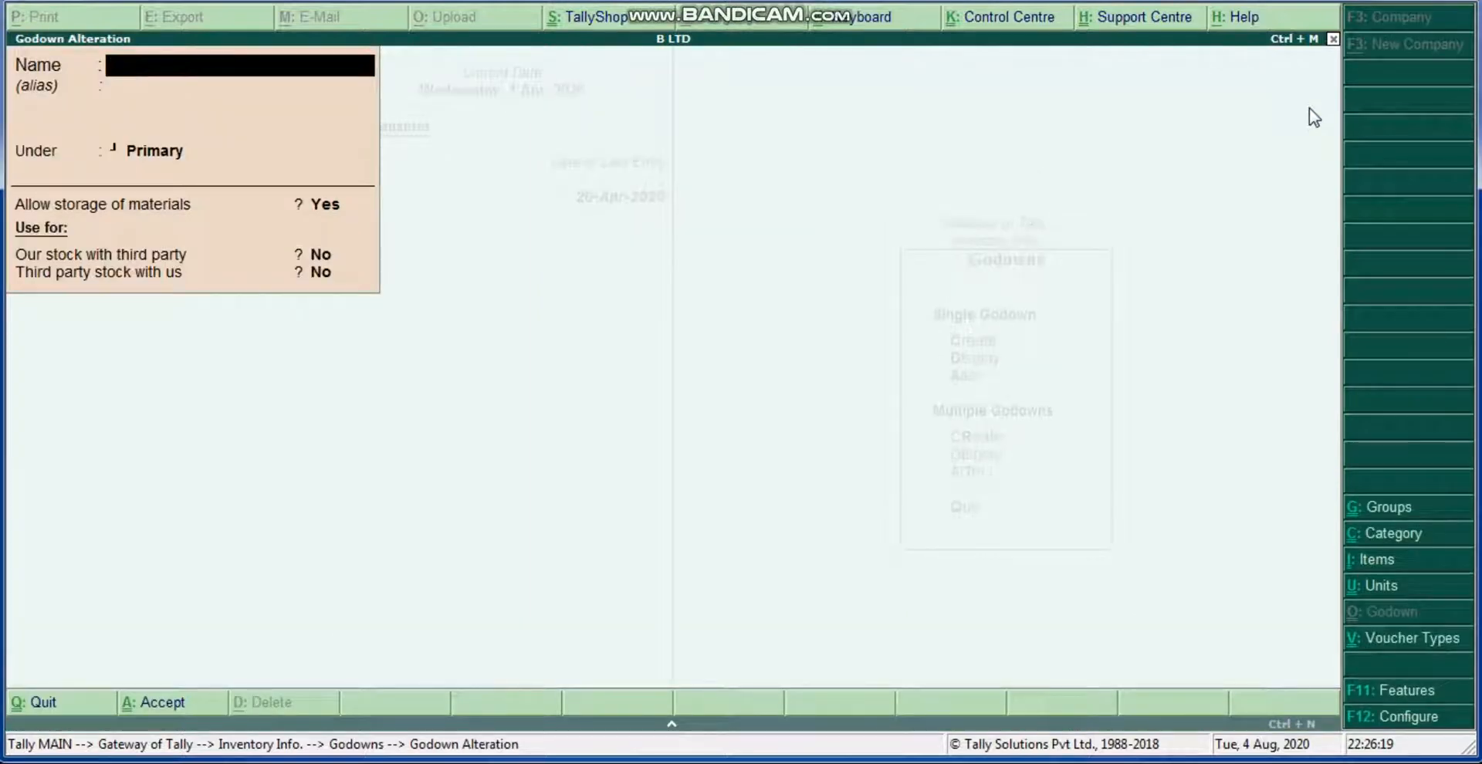
key(Escape)
key(BackSpace)
key(Escape)
Create a single godown named Main Godown under Primary with storage of materials allowed
key(Up)
key(Up)
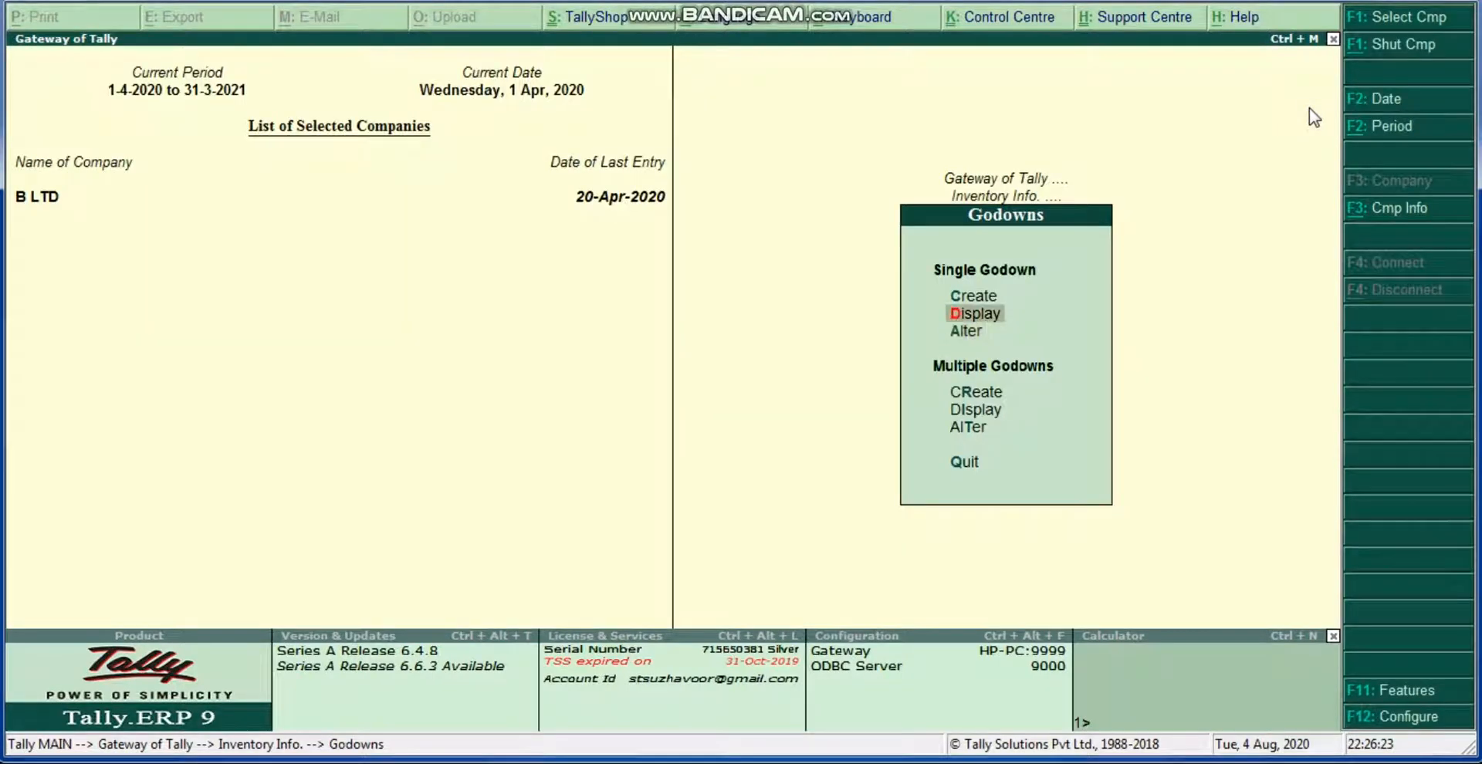
key(Return)
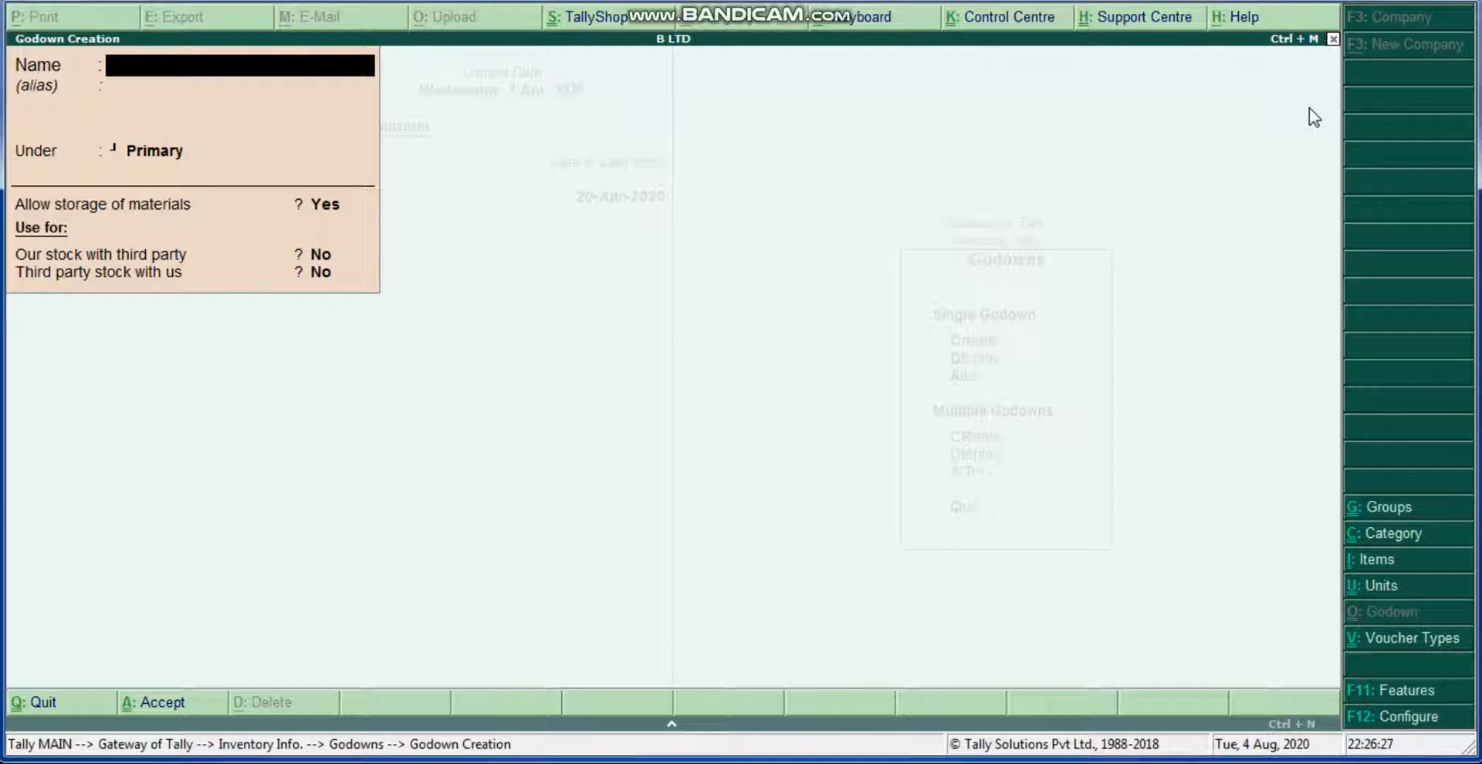
text(Main Godown)
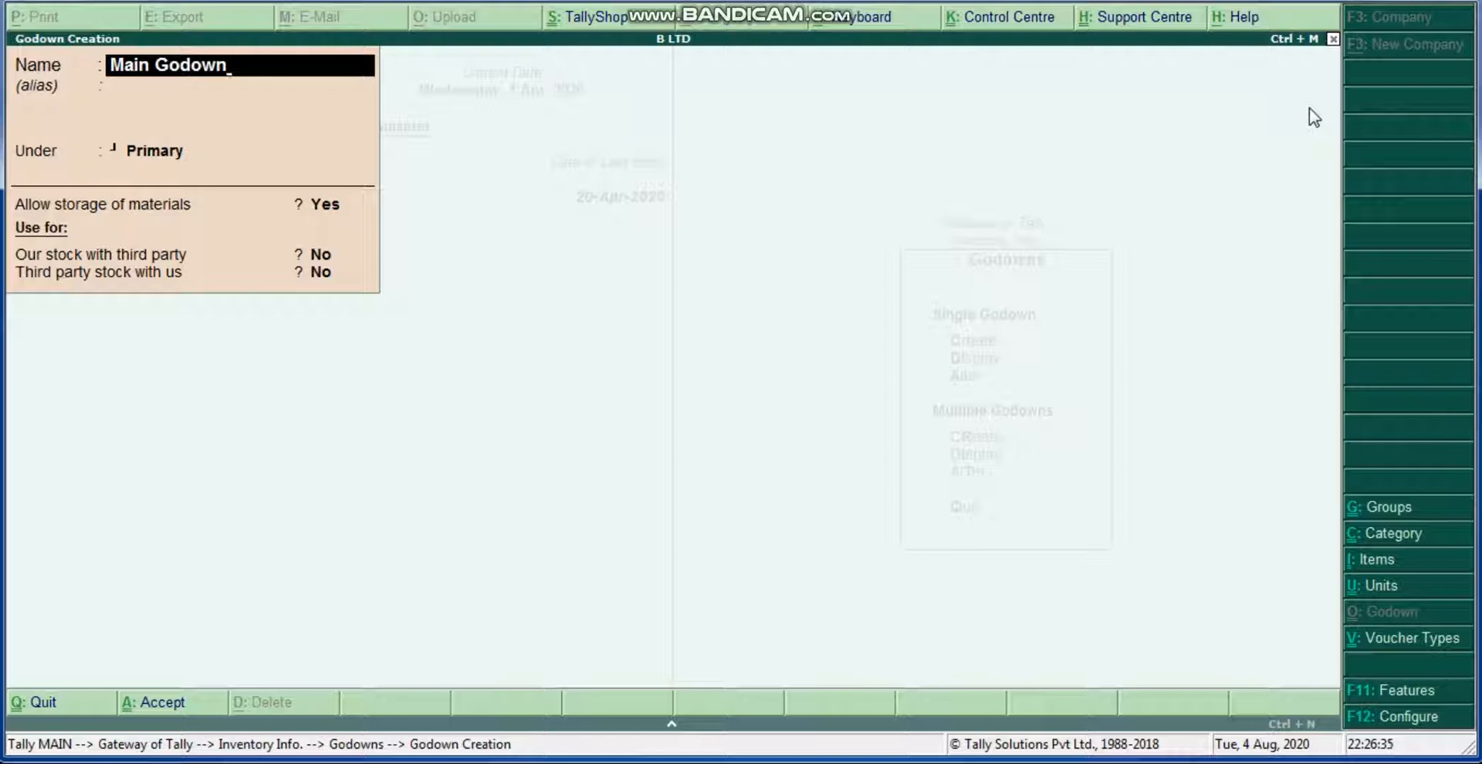
key(Return)
key(Return)
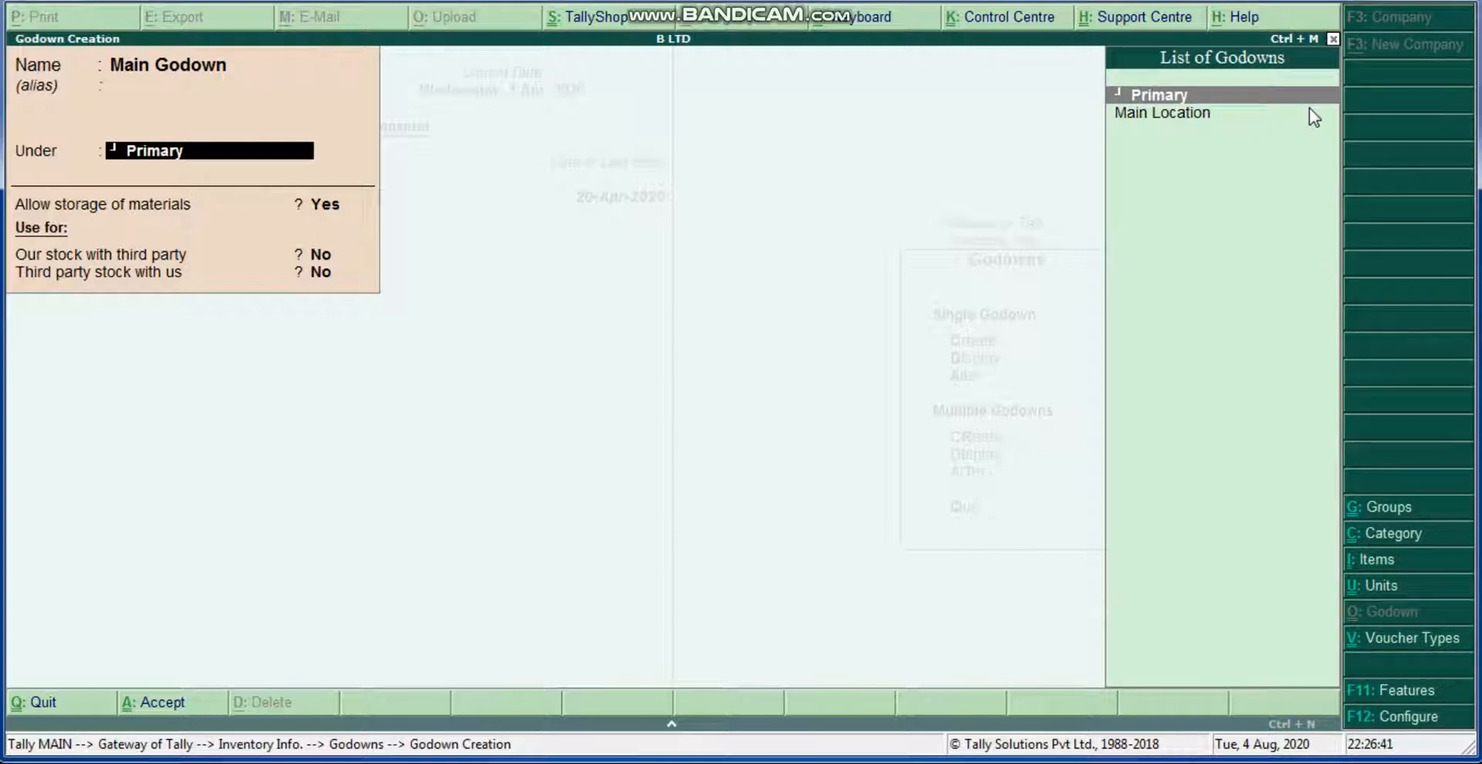
key(Return)
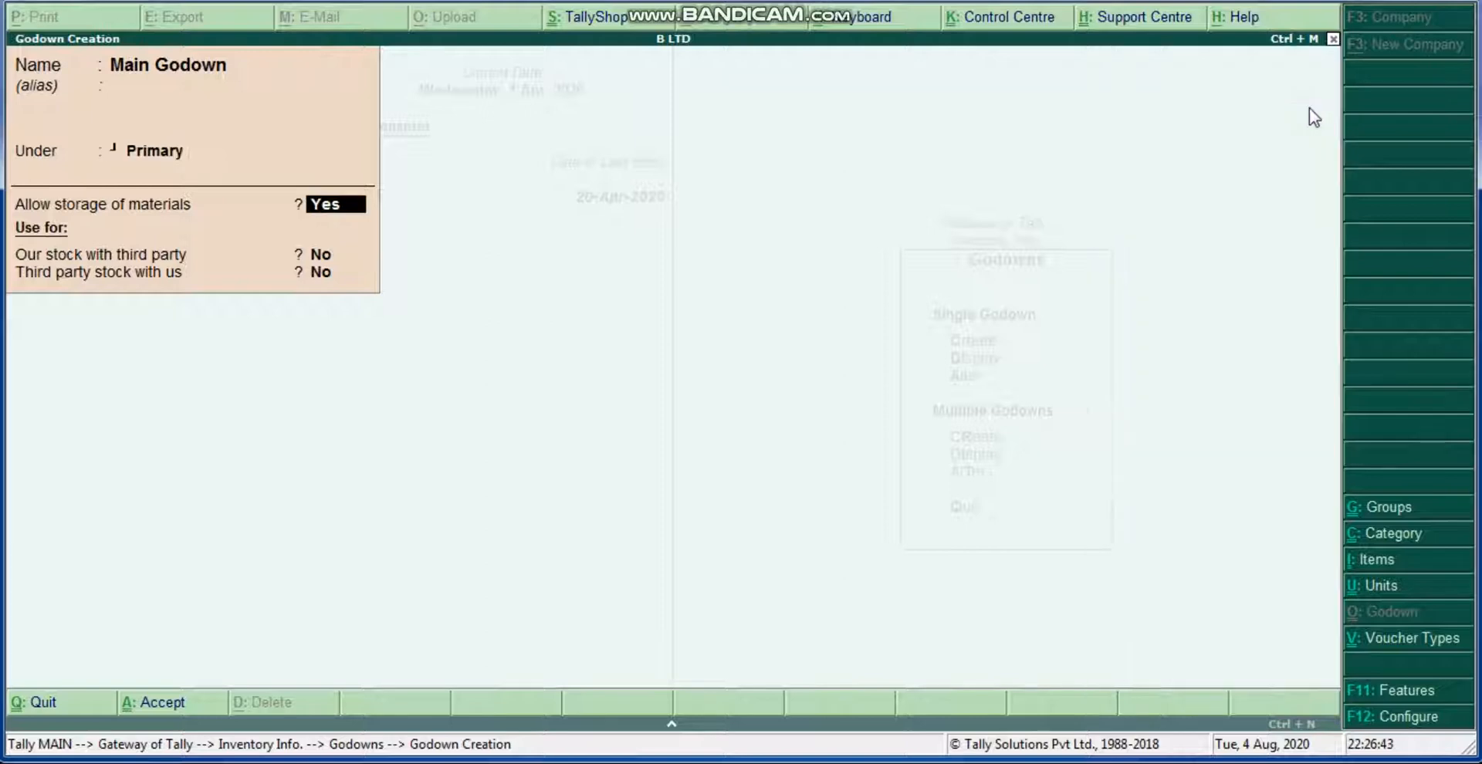
key(Return)
key(Return)
key(Return)
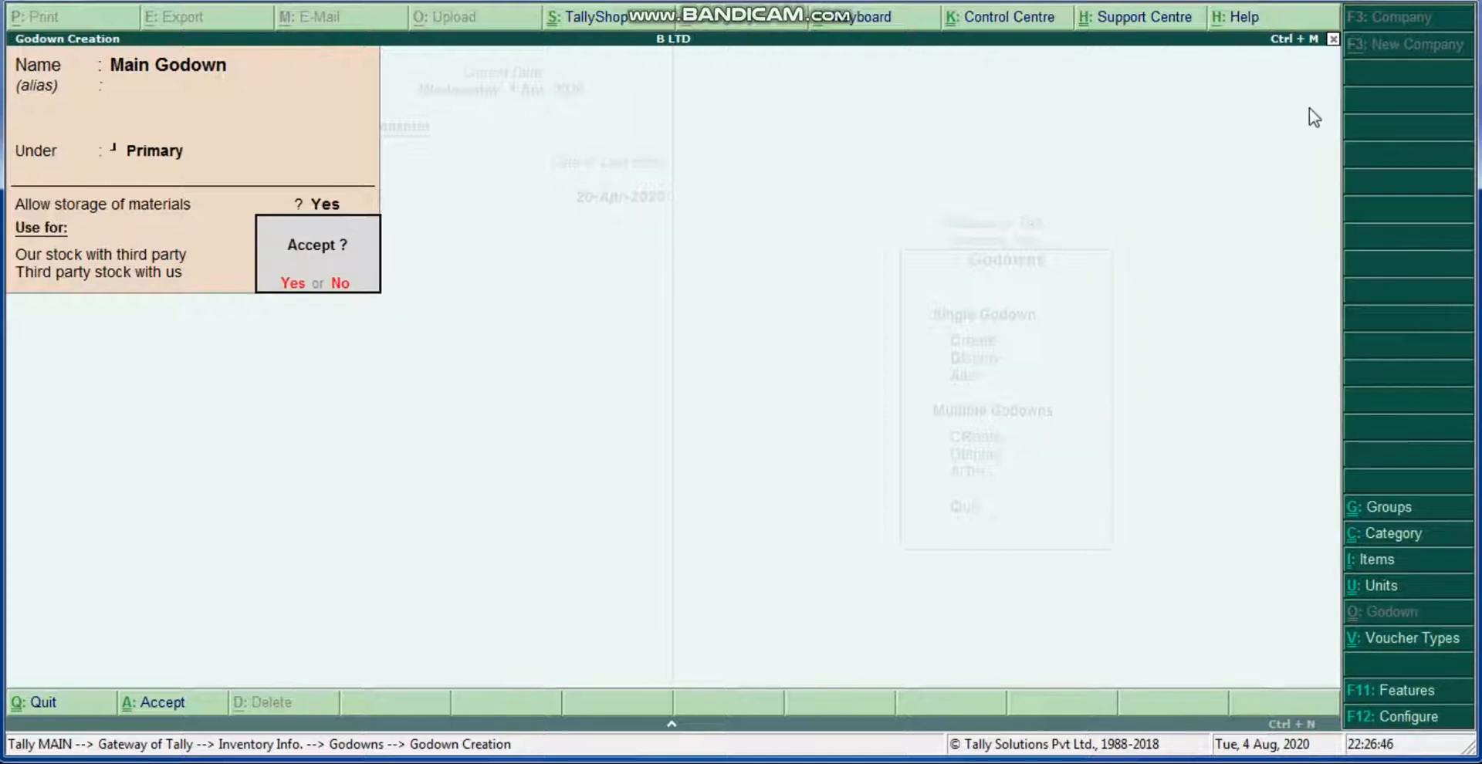
key(Return)
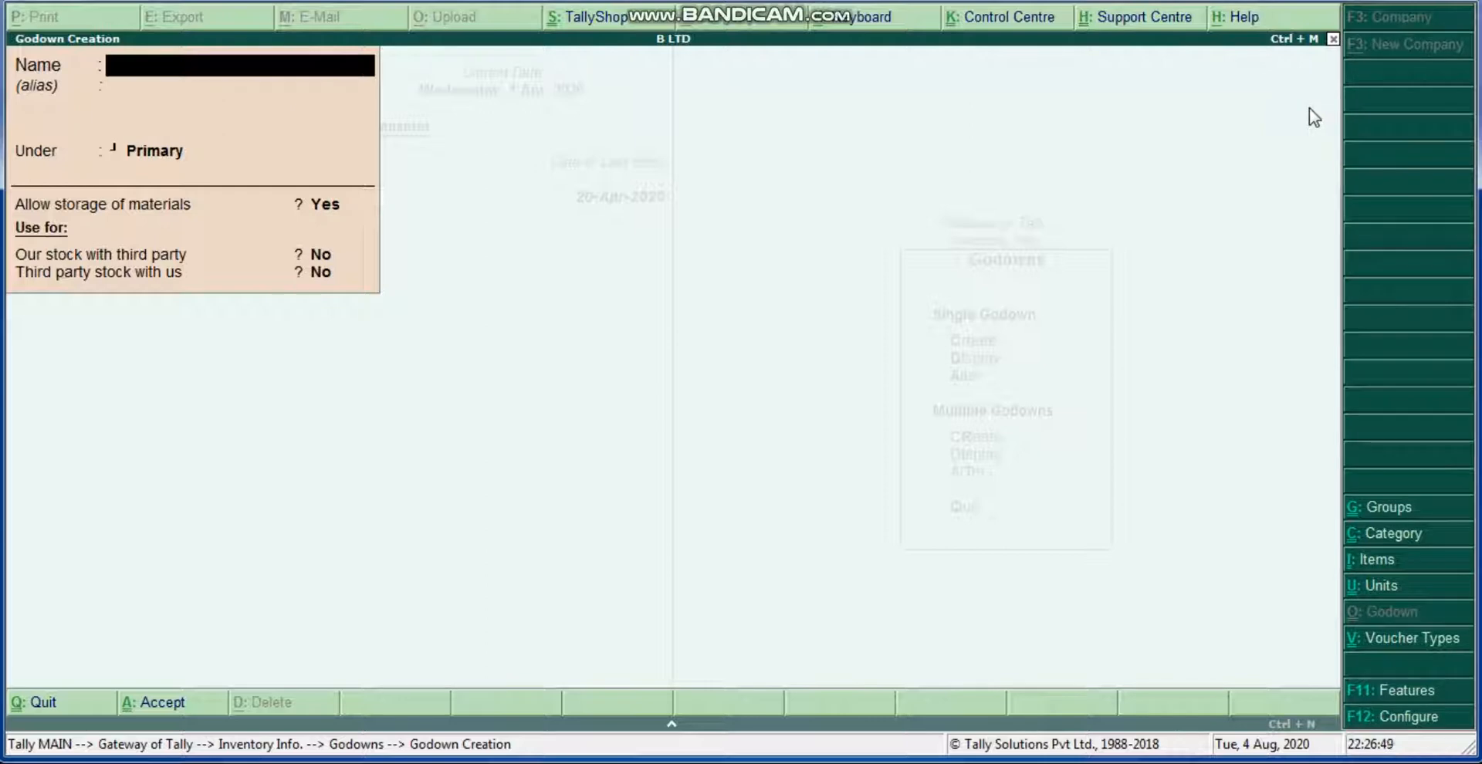
key(Escape)
key(Return)
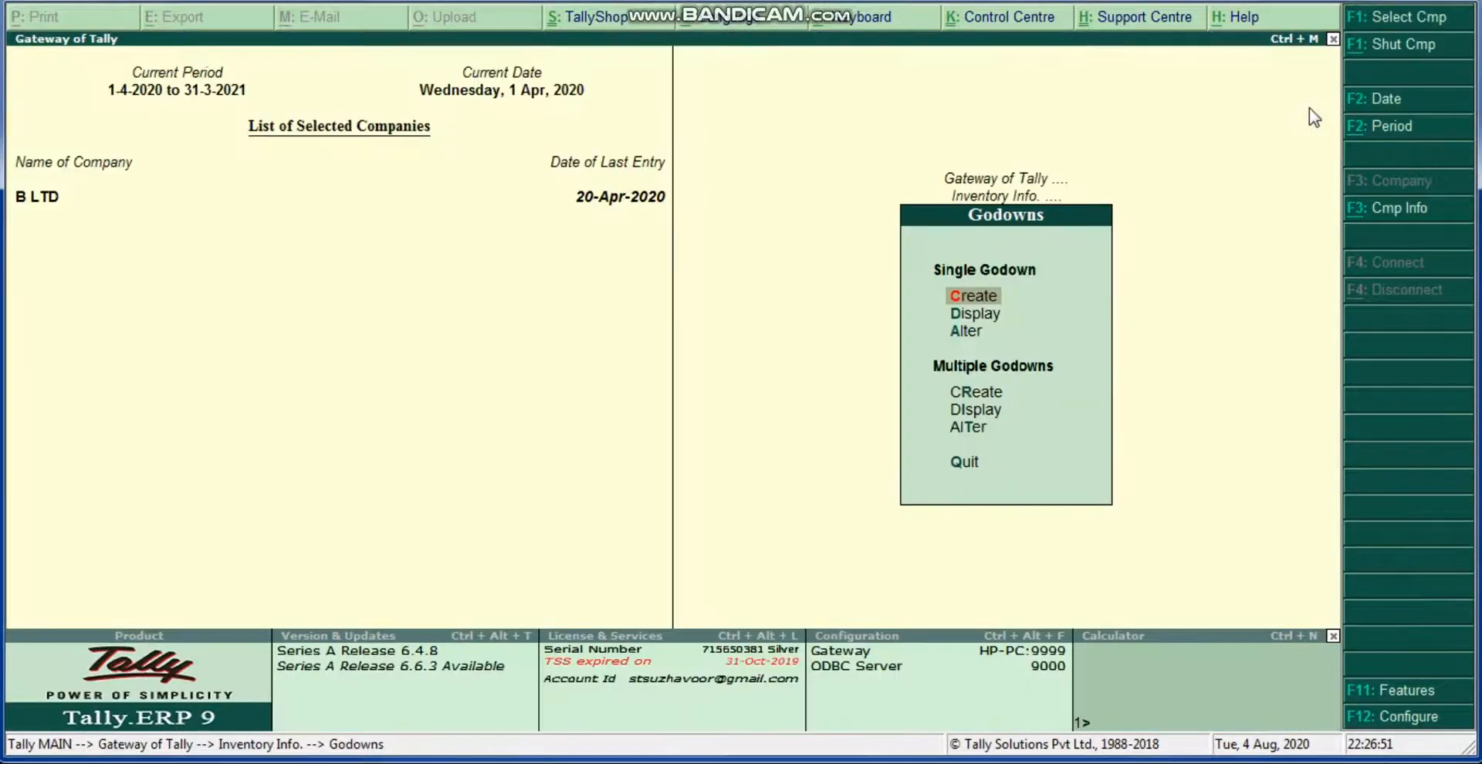
Display the updated list of godowns and return to the Gateway of Tally
key(Down)
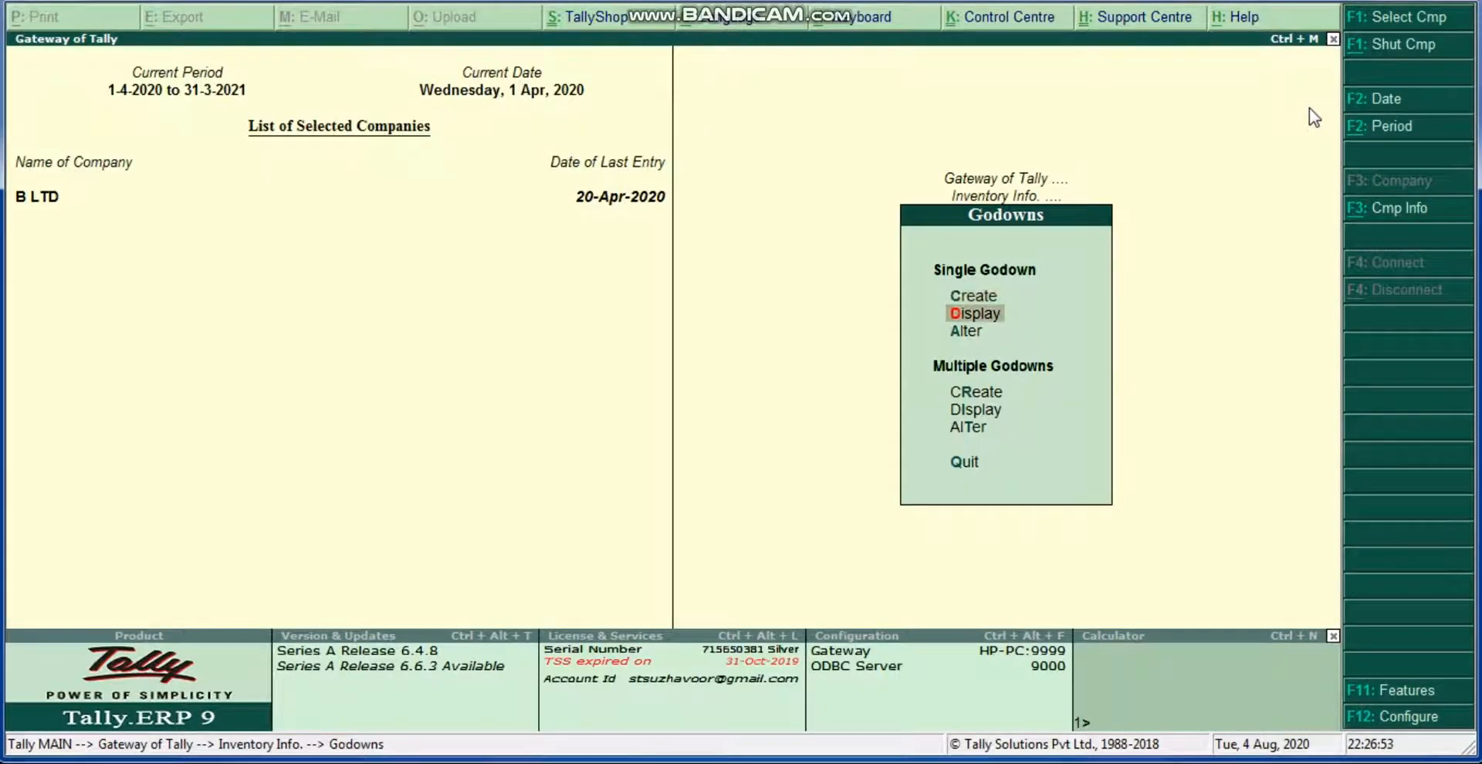
key(Return)
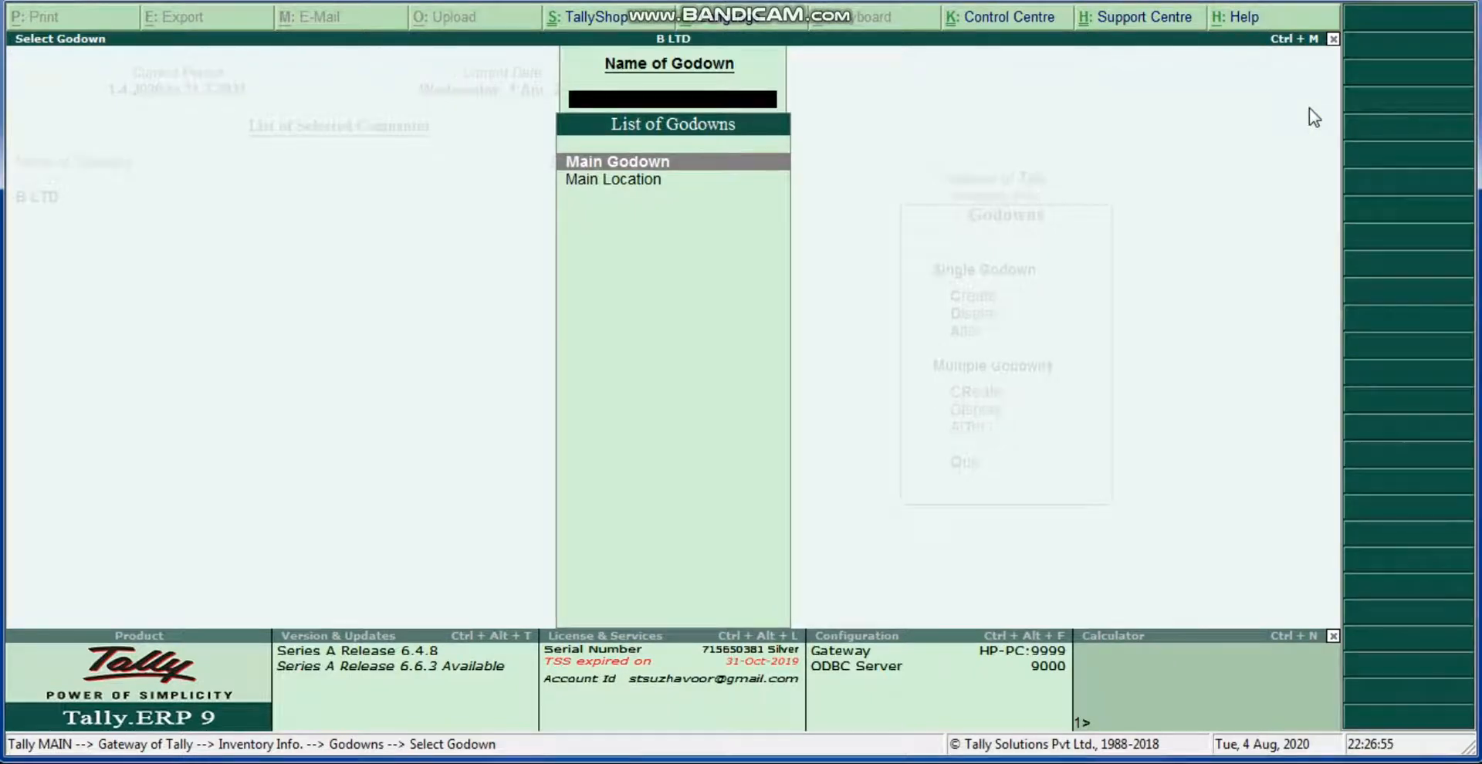
key(Escape)
key(Escape)
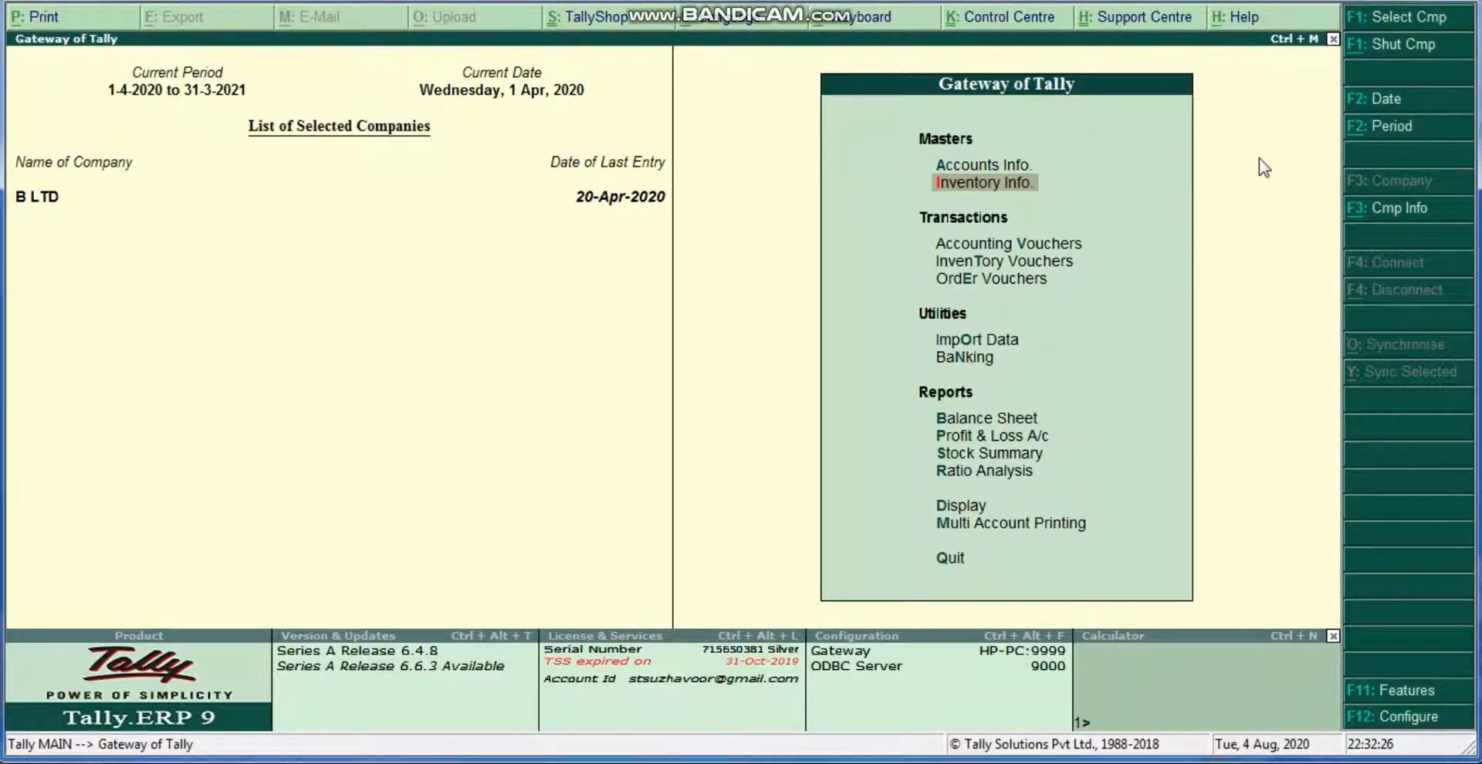
Start creating a new company named Raj Appliances 2020, using the same mailing name
click(1390, 210)
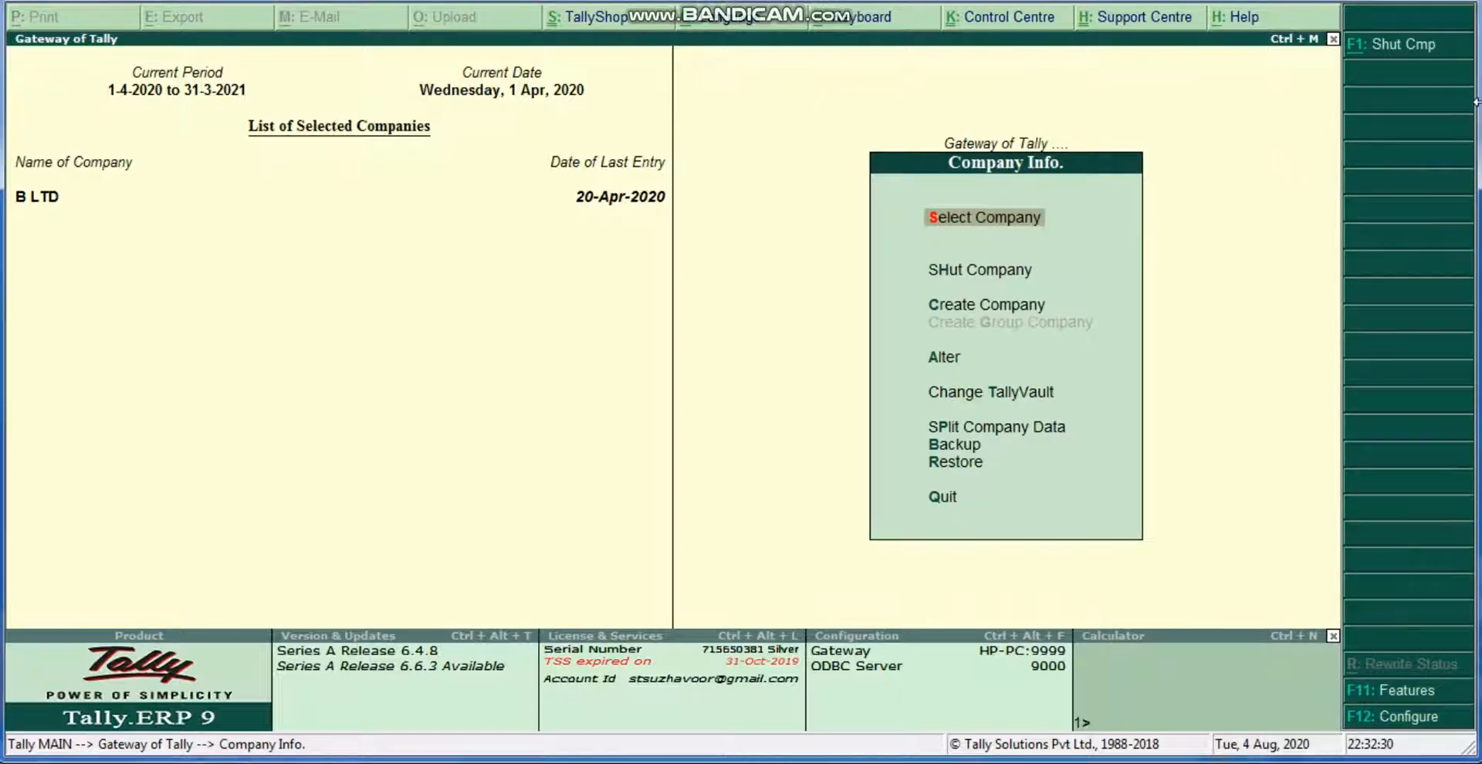
key(Down)
key(Down)
key(Return)
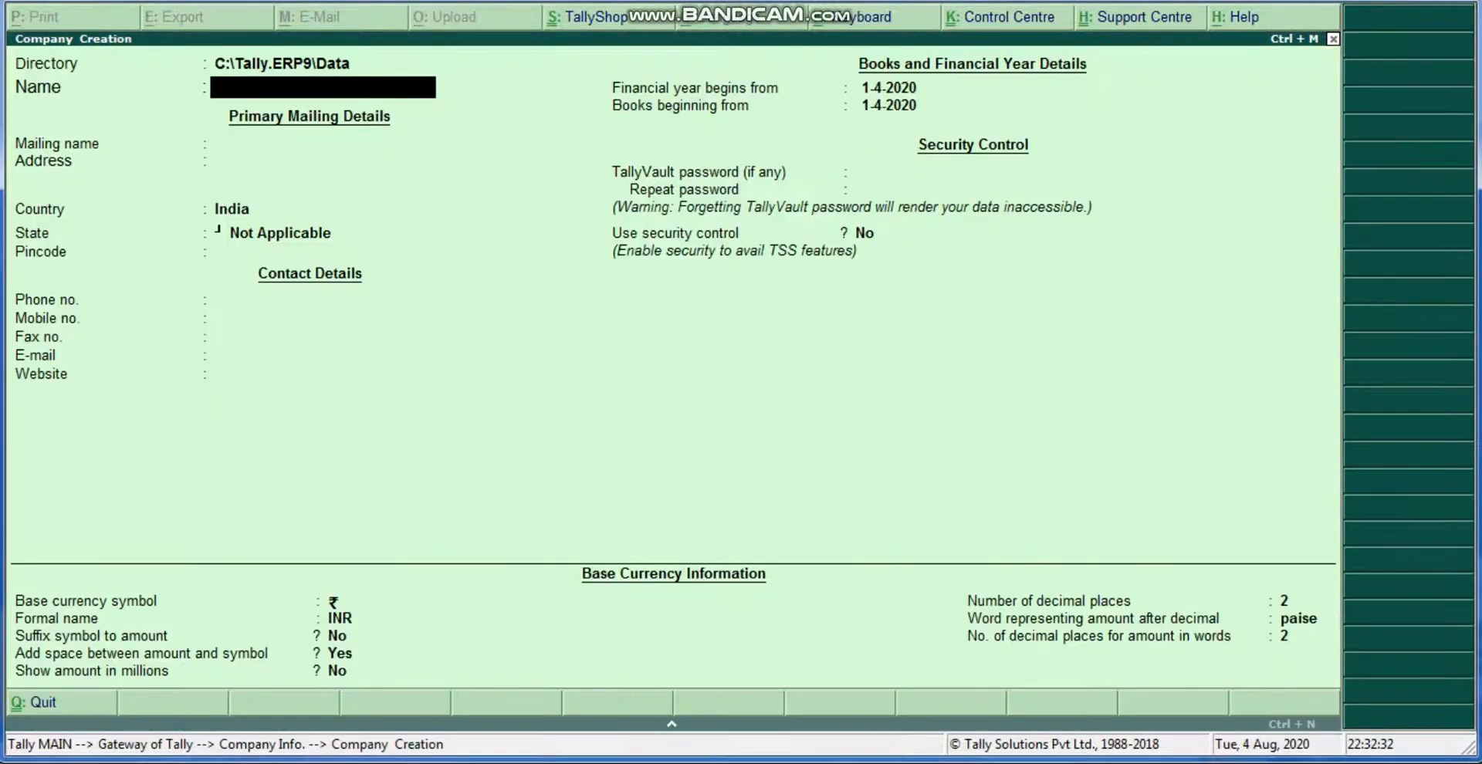
text(Raj Applia)
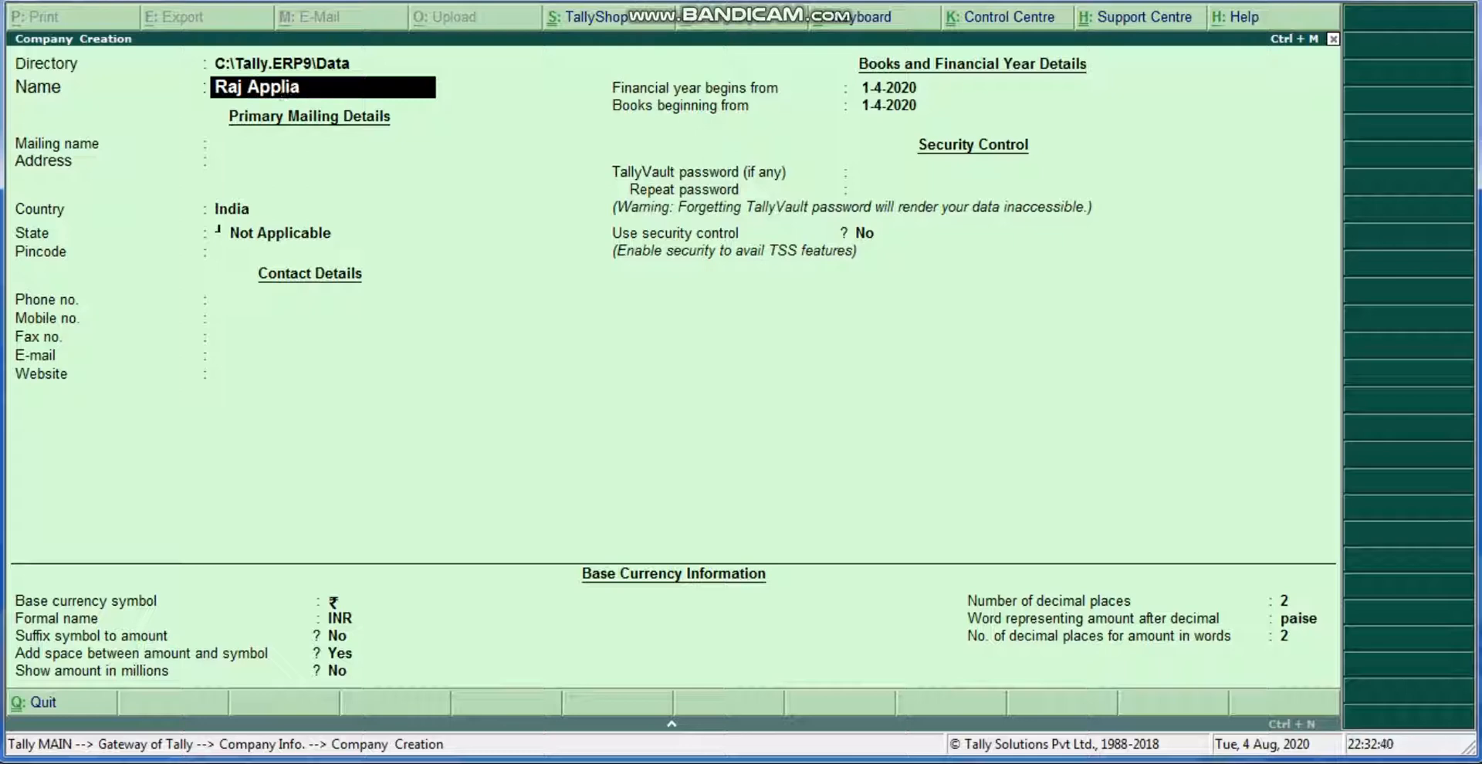
text(nces 2020)
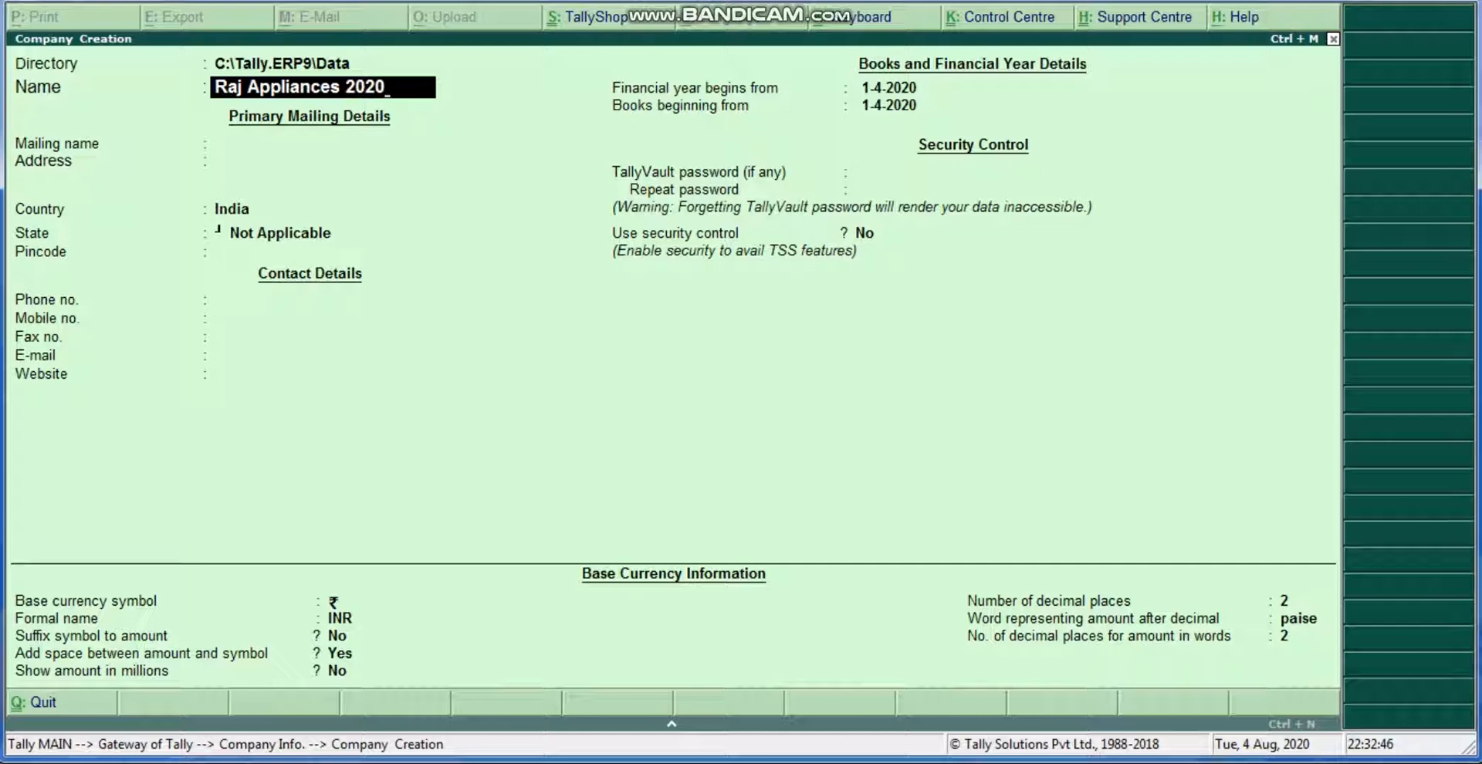
key(Return)
key(Return)
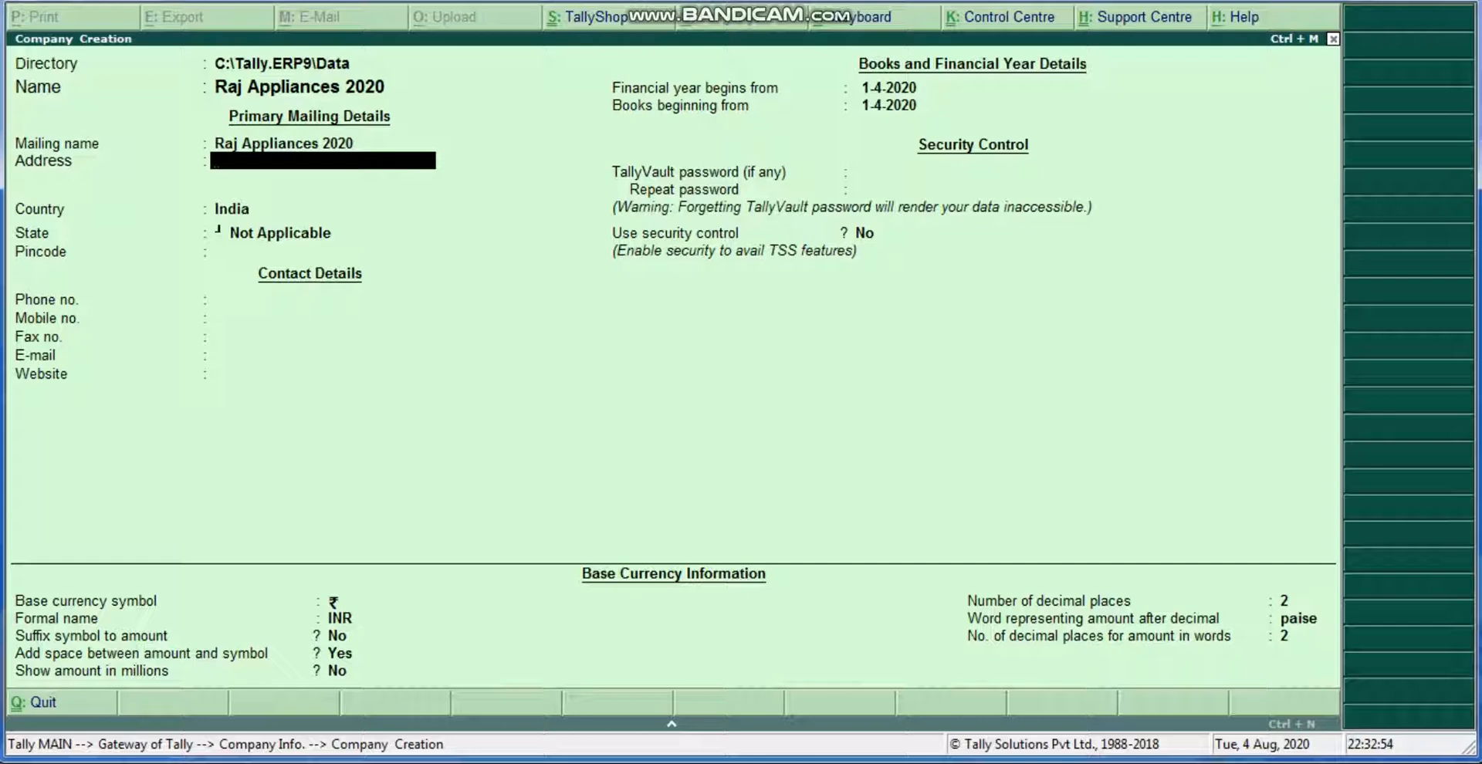
Keep India as the country and the state as Not Applicable, leaving the address, pincode and contact details blank
key(Return)
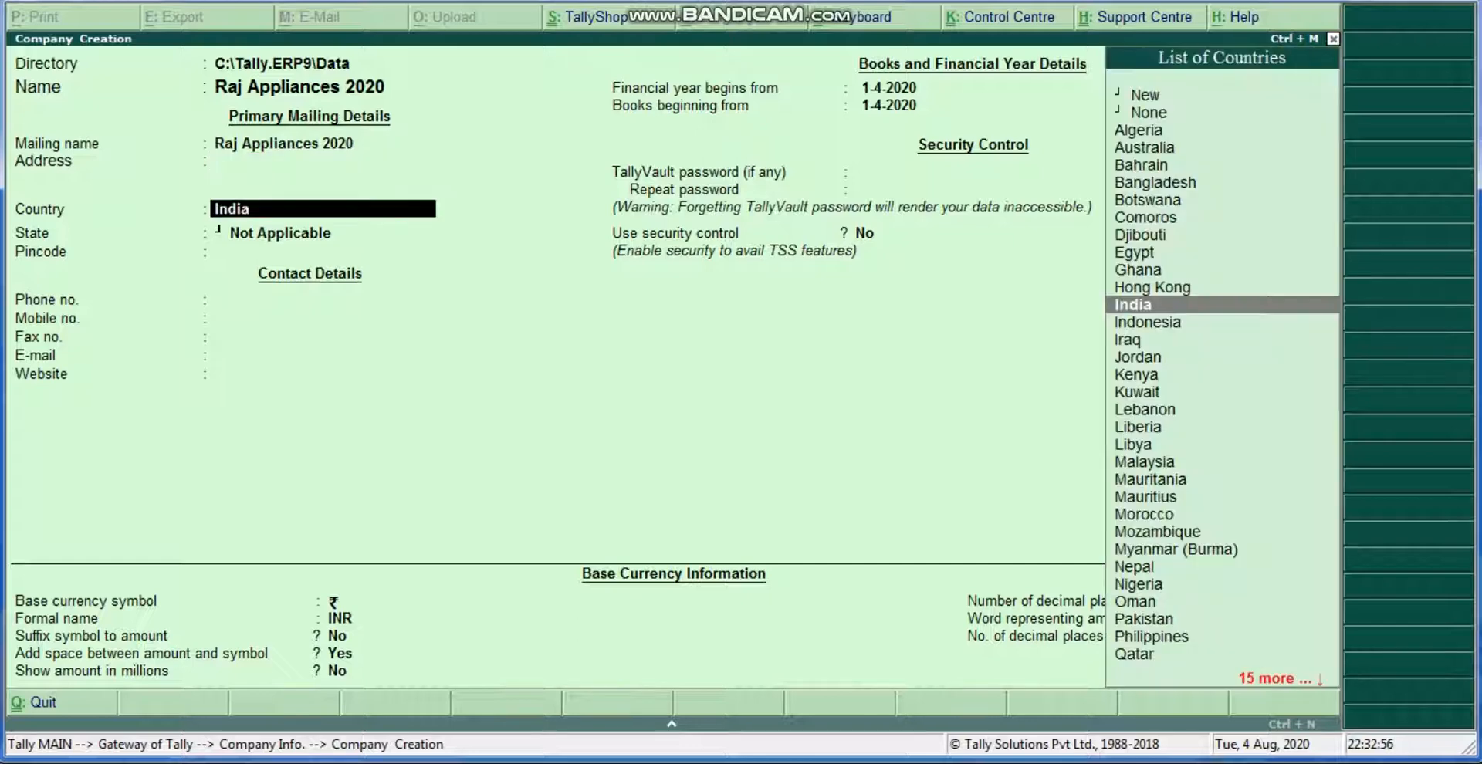
key(Return)
key(Return)
key(Return)
key(Return)
key(Return)
key(Return)
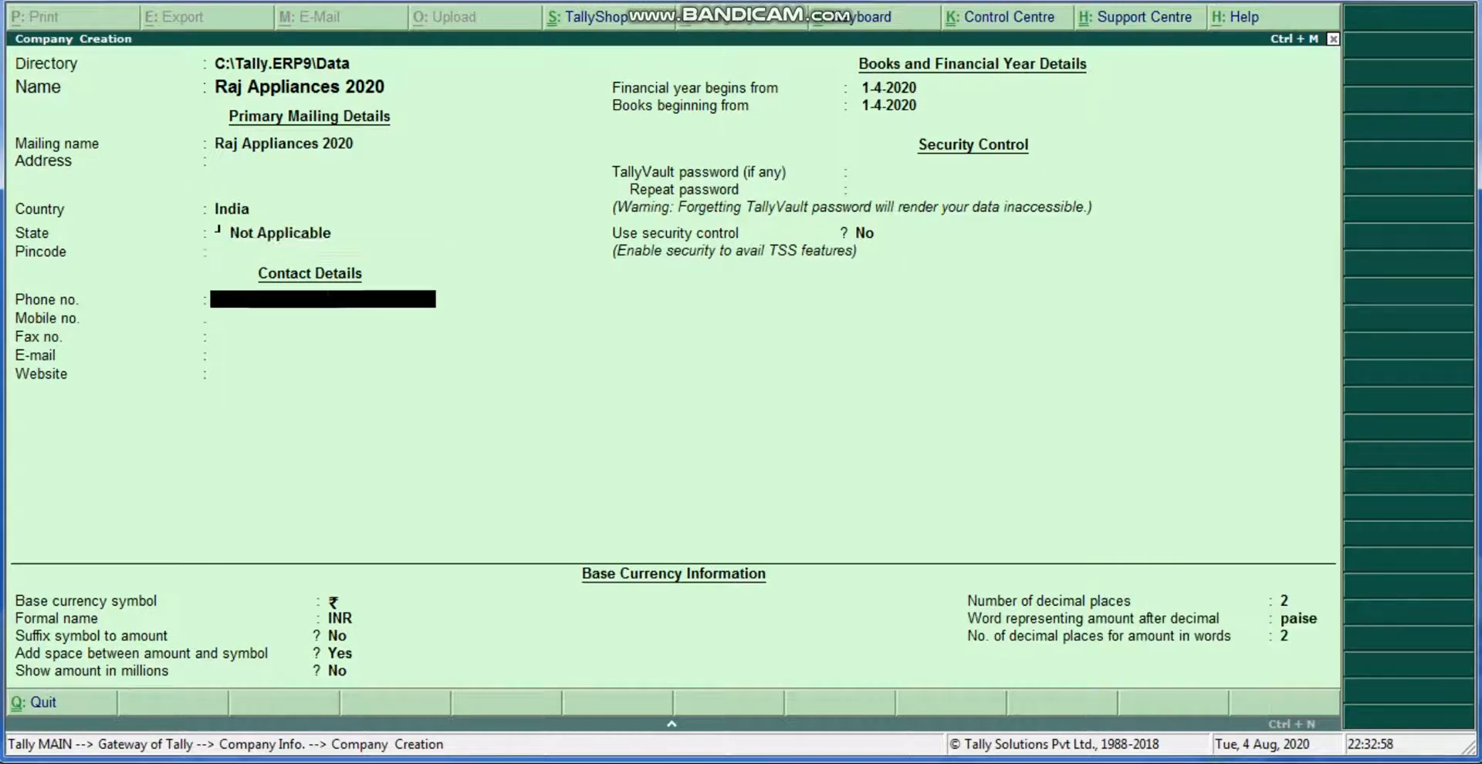
key(Return)
key(Return)
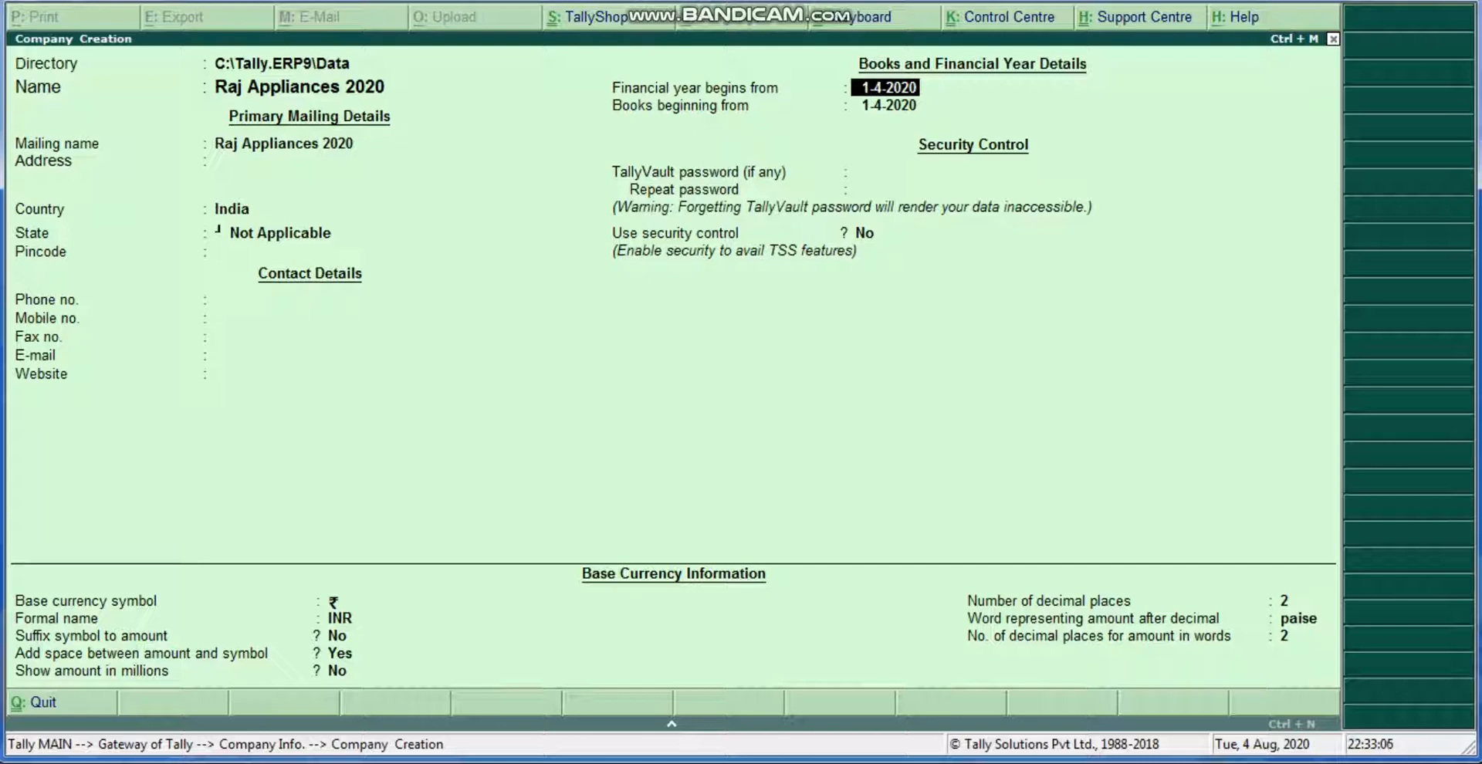
Set the new company's financial year and books to begin from 1-1-2013
key(Right)
text(1)
key(Right)
key(Right)
key(Right)
text(13)
key(Return)
key(Return)
key(Return)
key(Return)
key(Return)
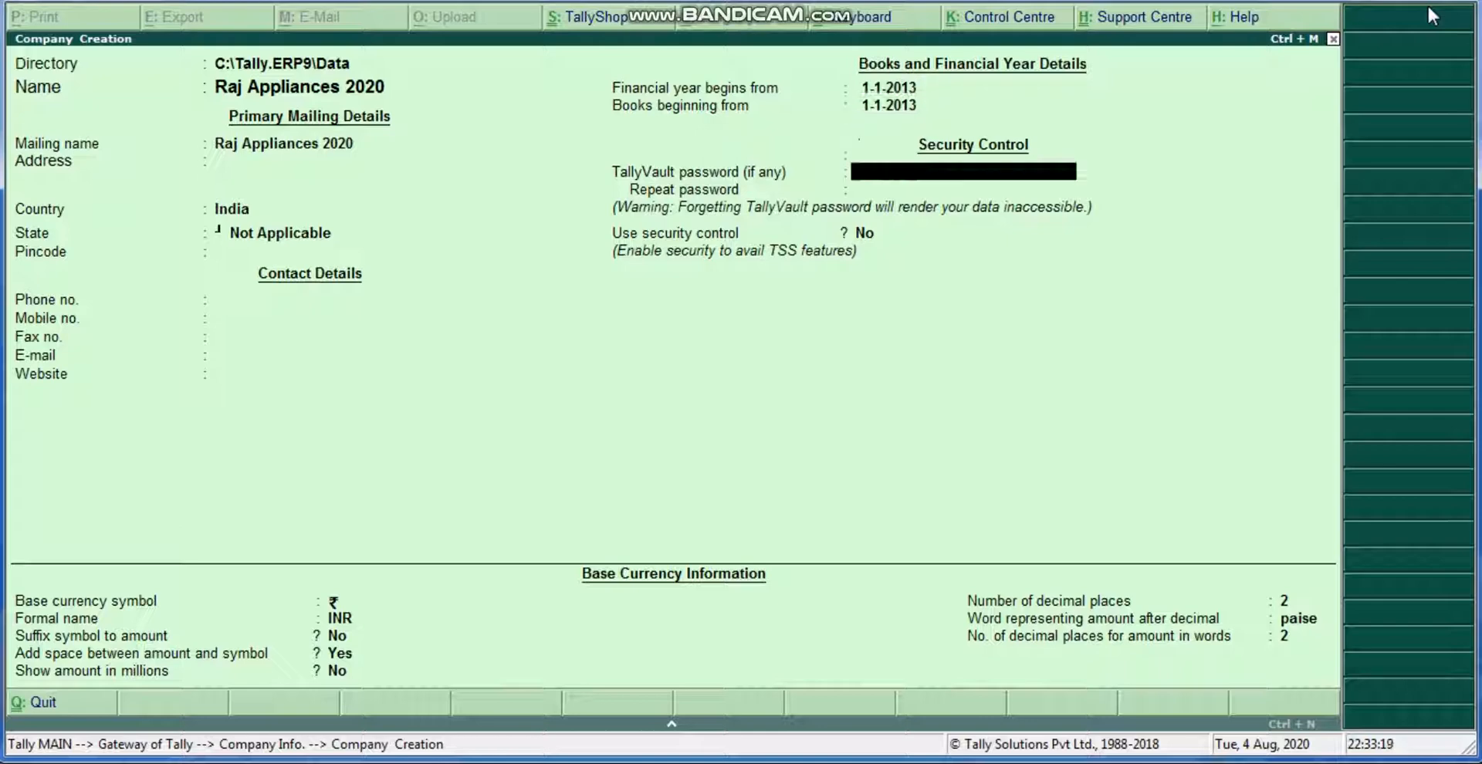
Leave the TallyVault password blank, keep security control at No and the default INR currency settings, and save the company, returning to the Gateway of Tally
key(Return)
key(Return)
key(Return)
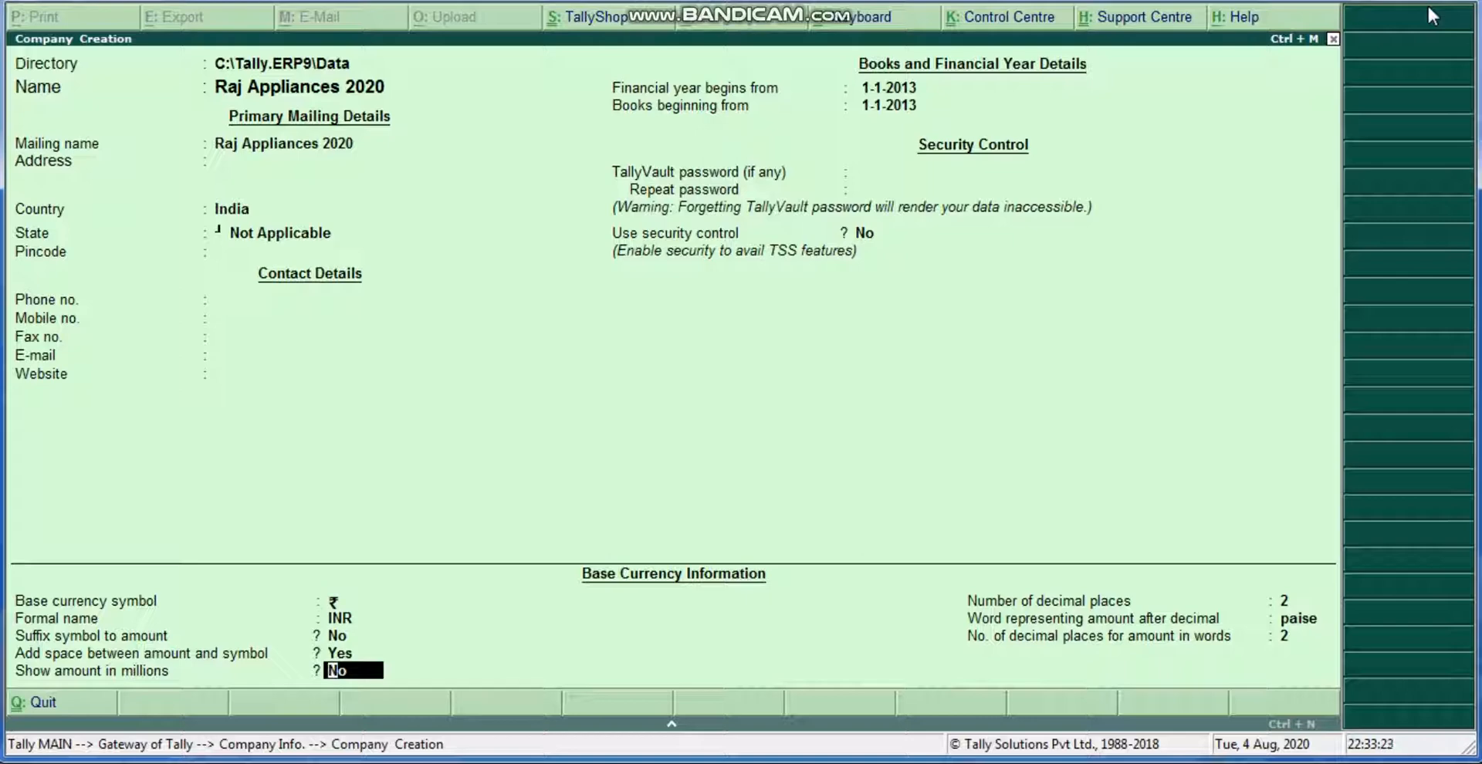
key(Return)
key(Return)
key(Return)
key(Return)
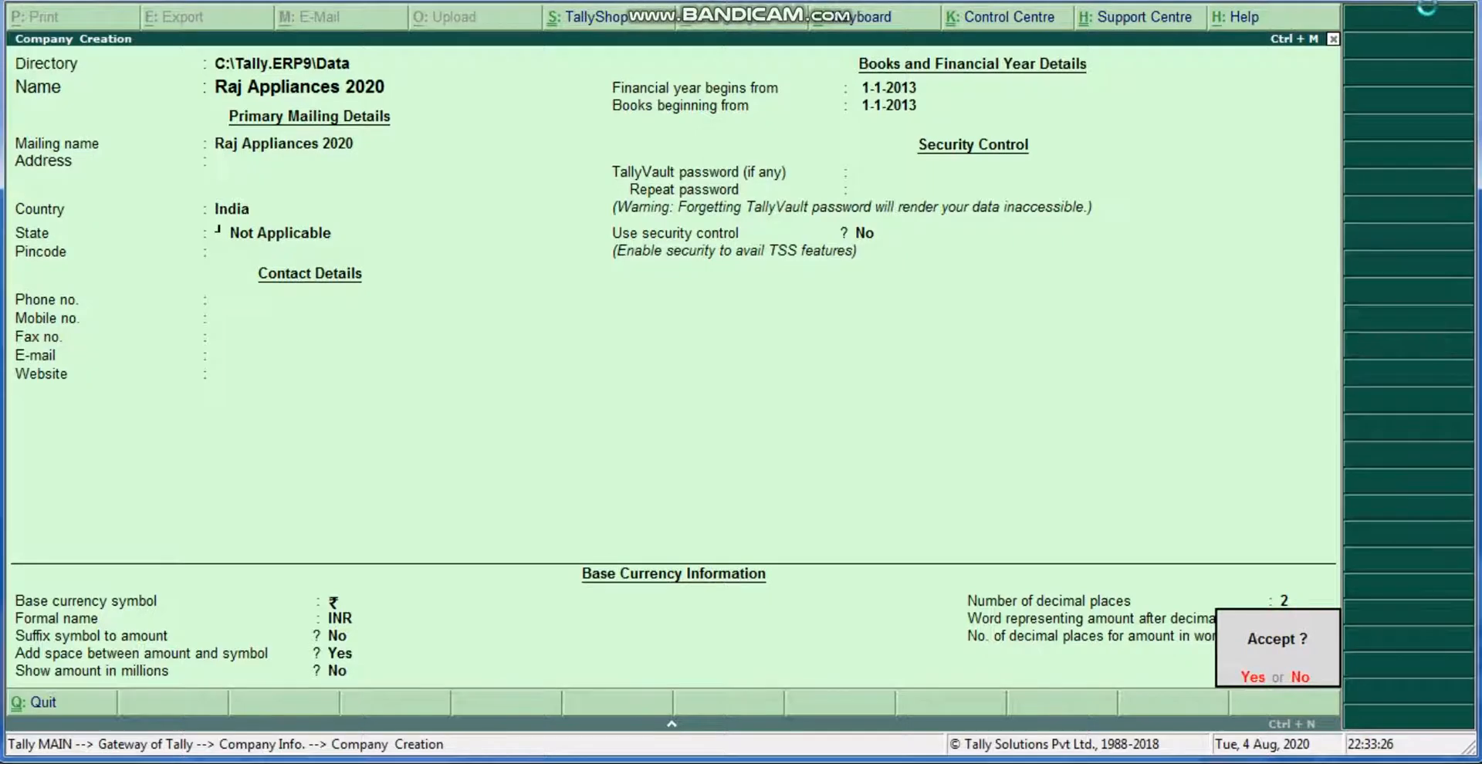
key(Return)
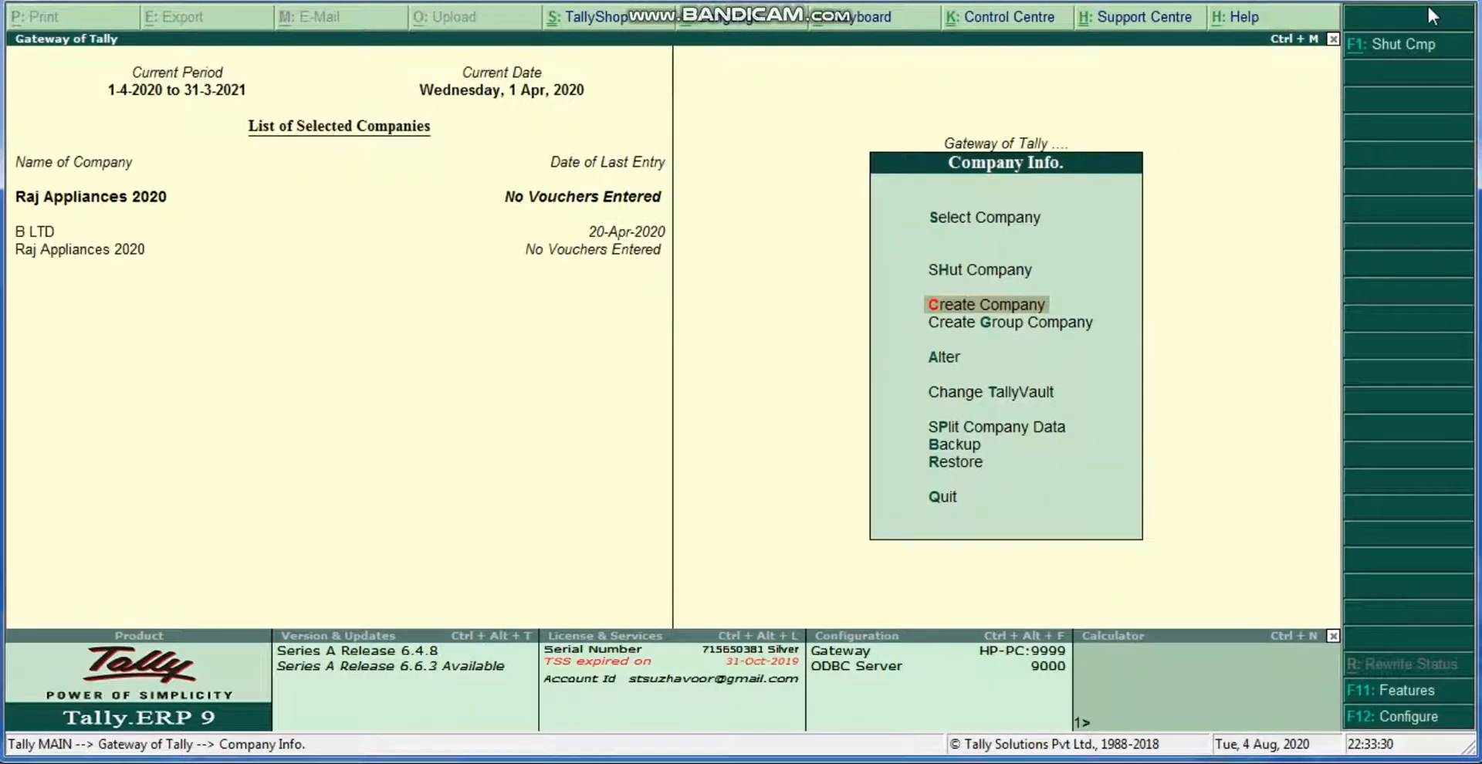
key(Escape)
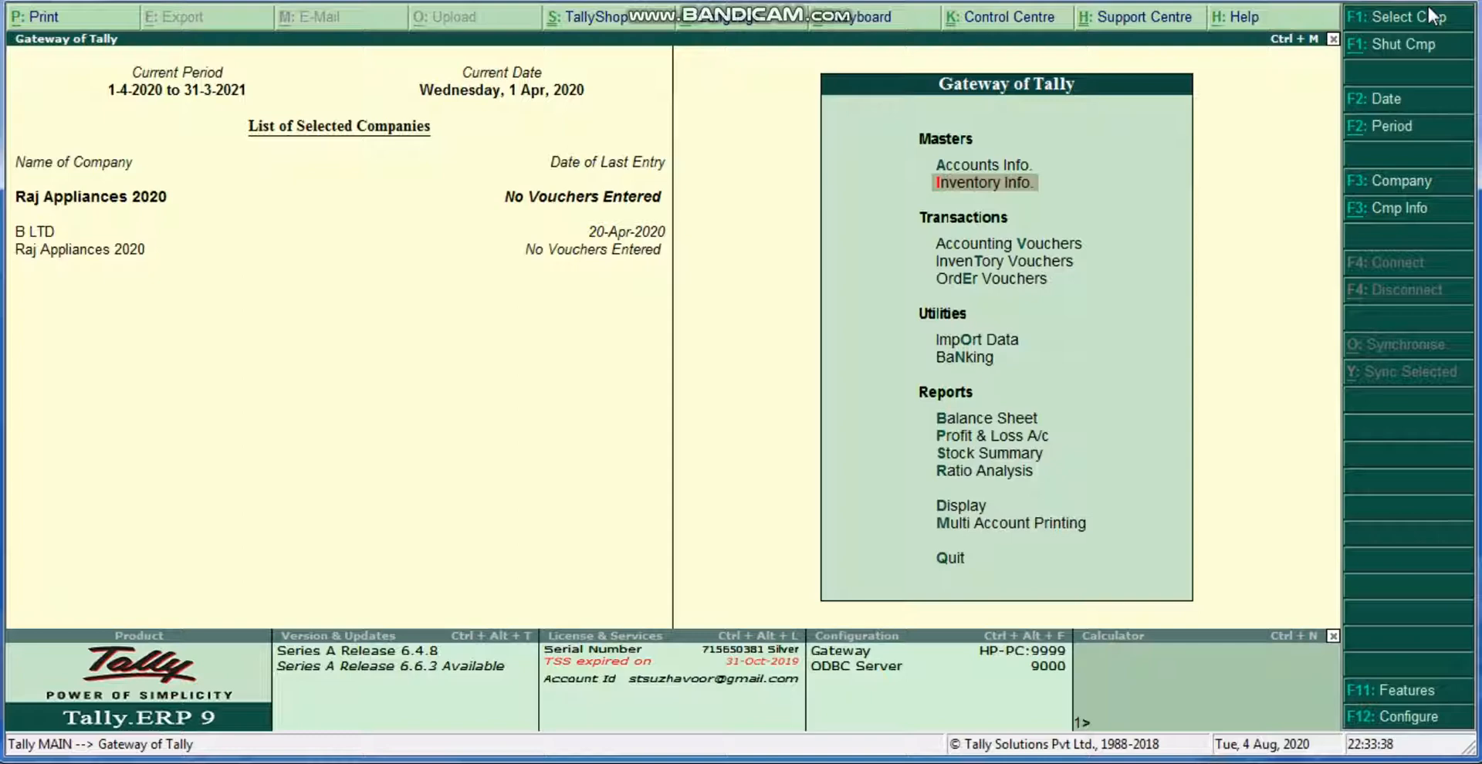
Review the Accounting Features of Raj Appliances 2020 and leave them without changes
click(1390, 688)
click(1393, 691)
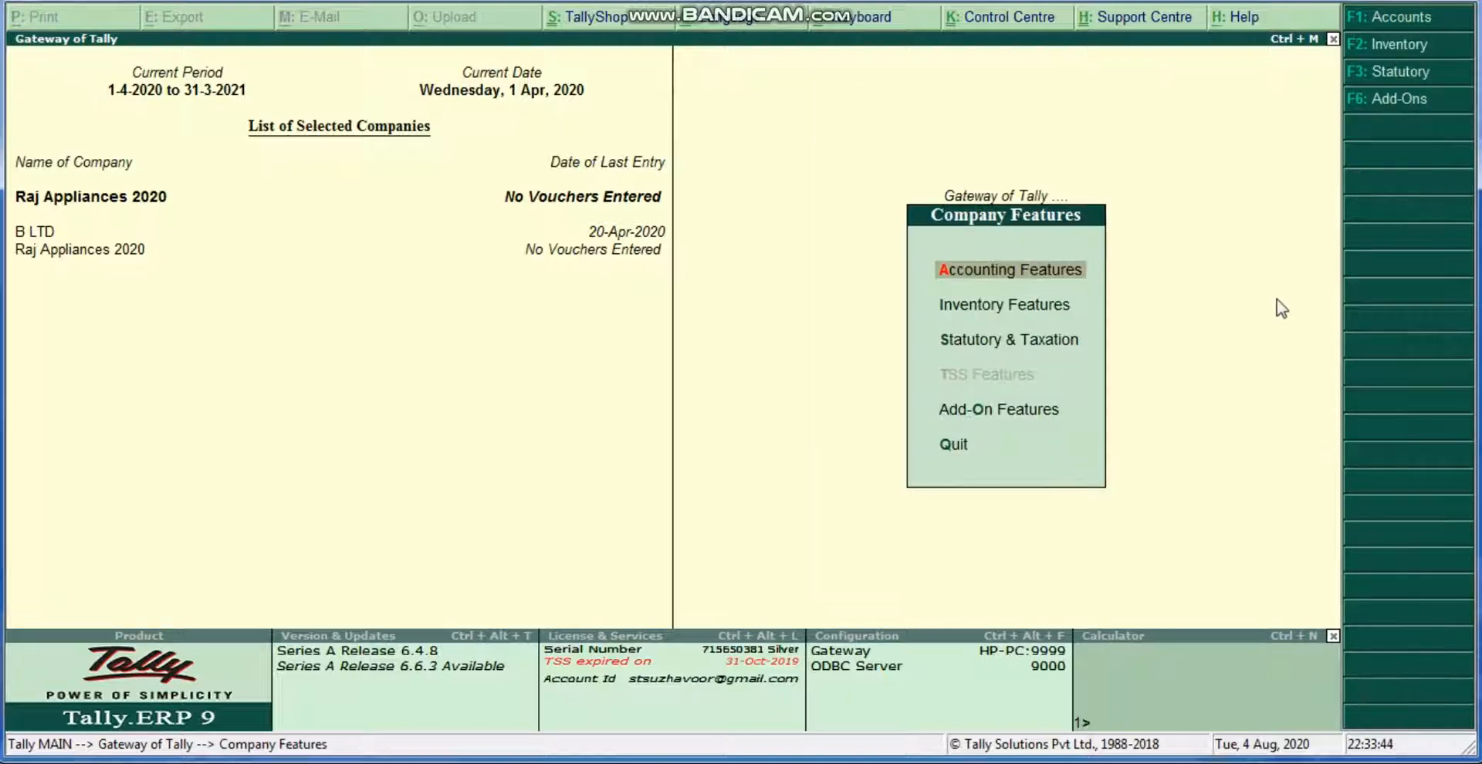
key(Return)
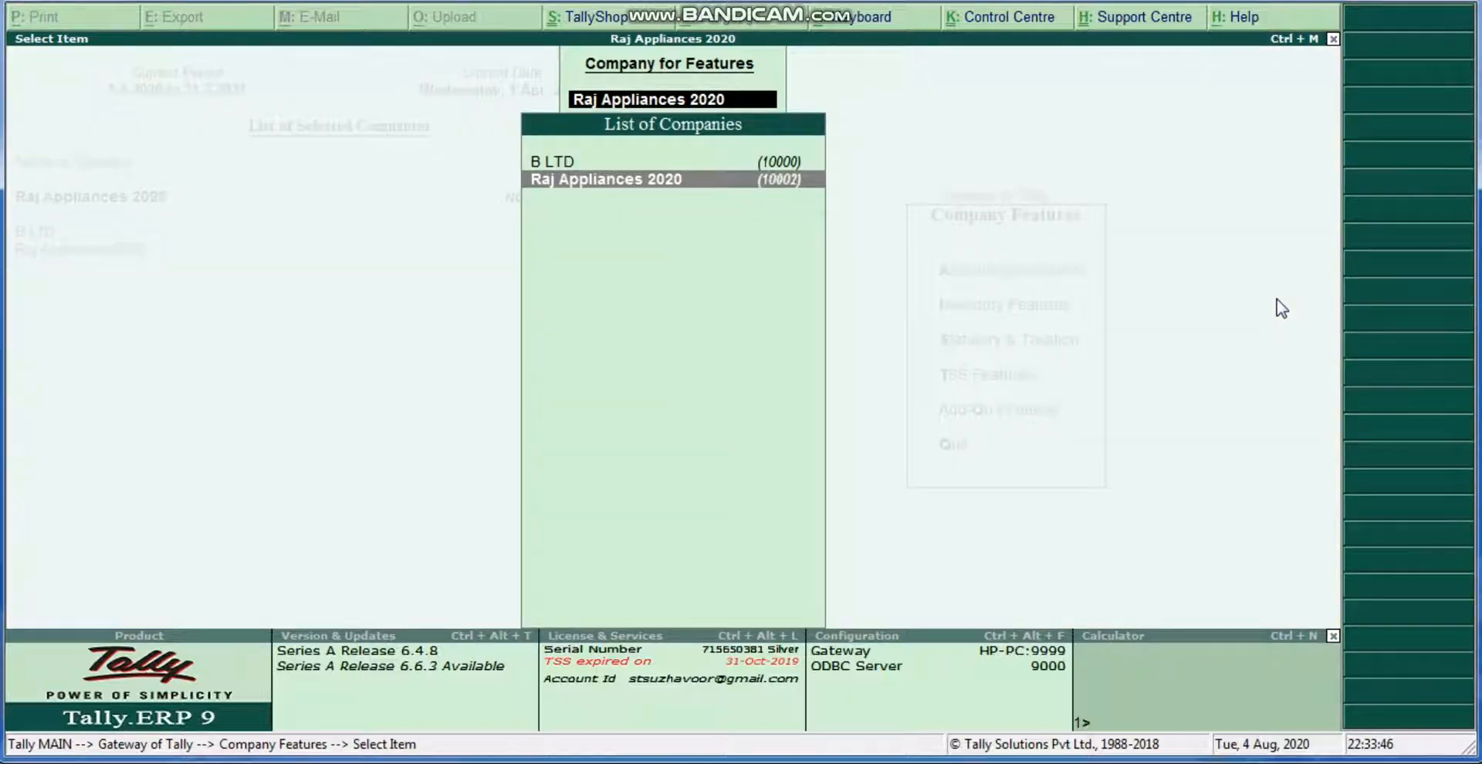
key(Return)
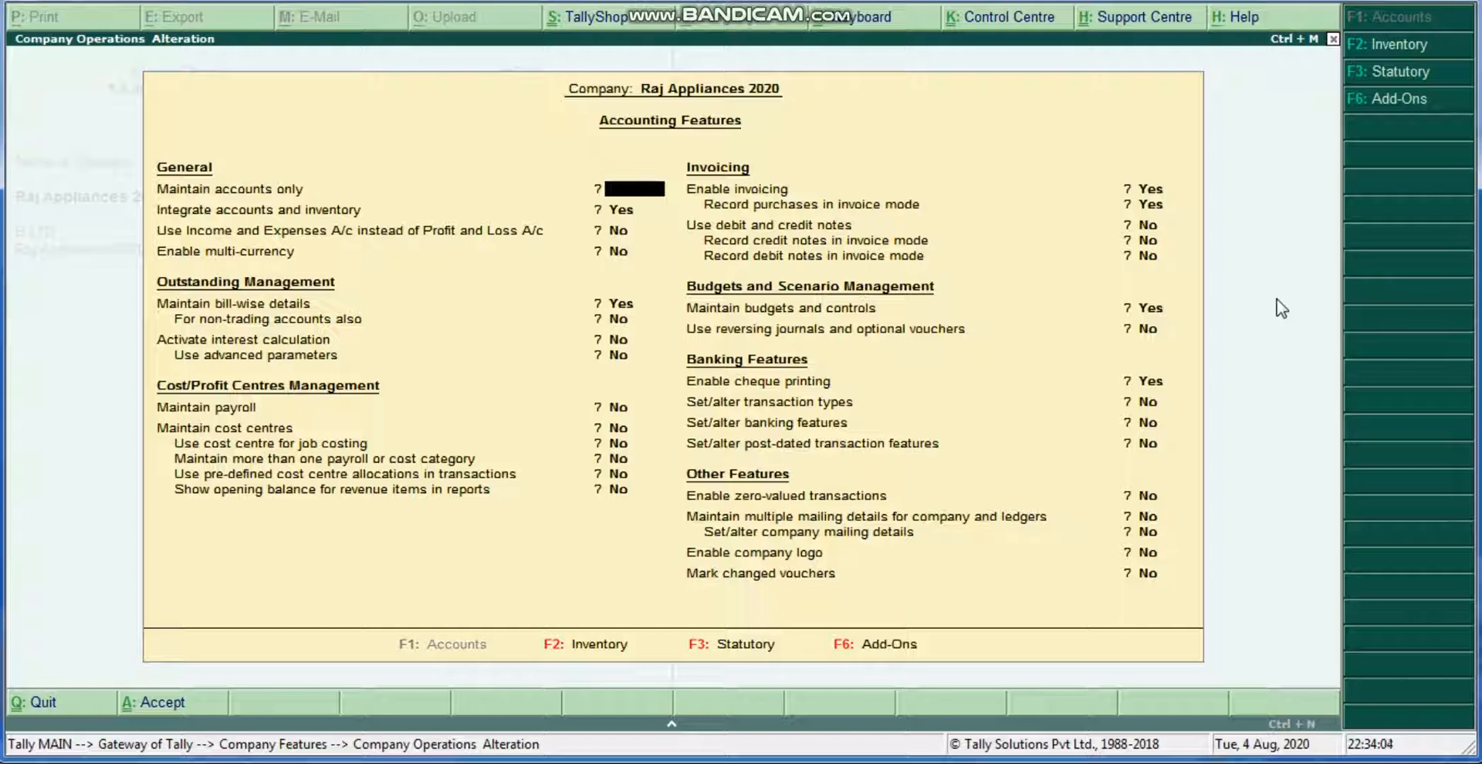
key(Escape)
key(y)
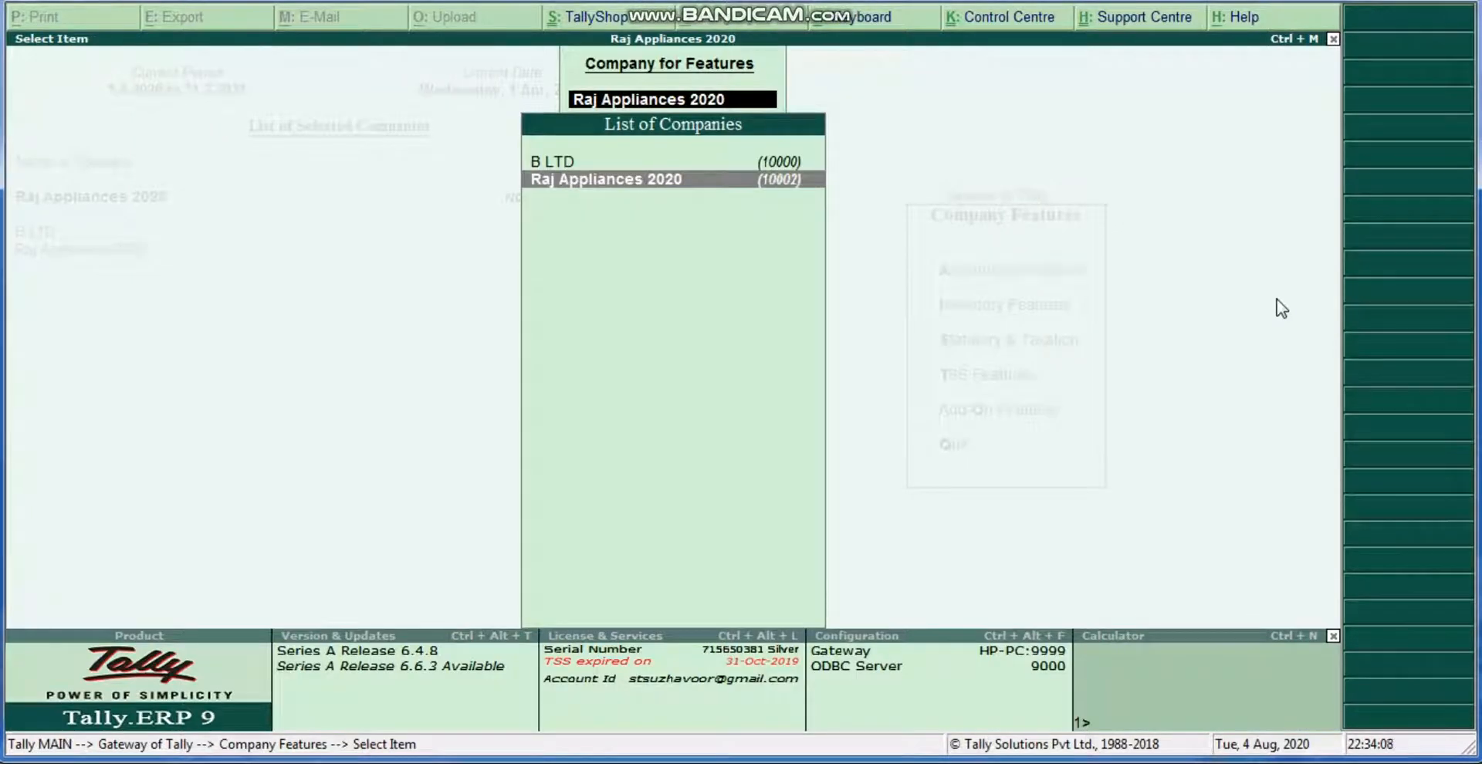
key(Return)
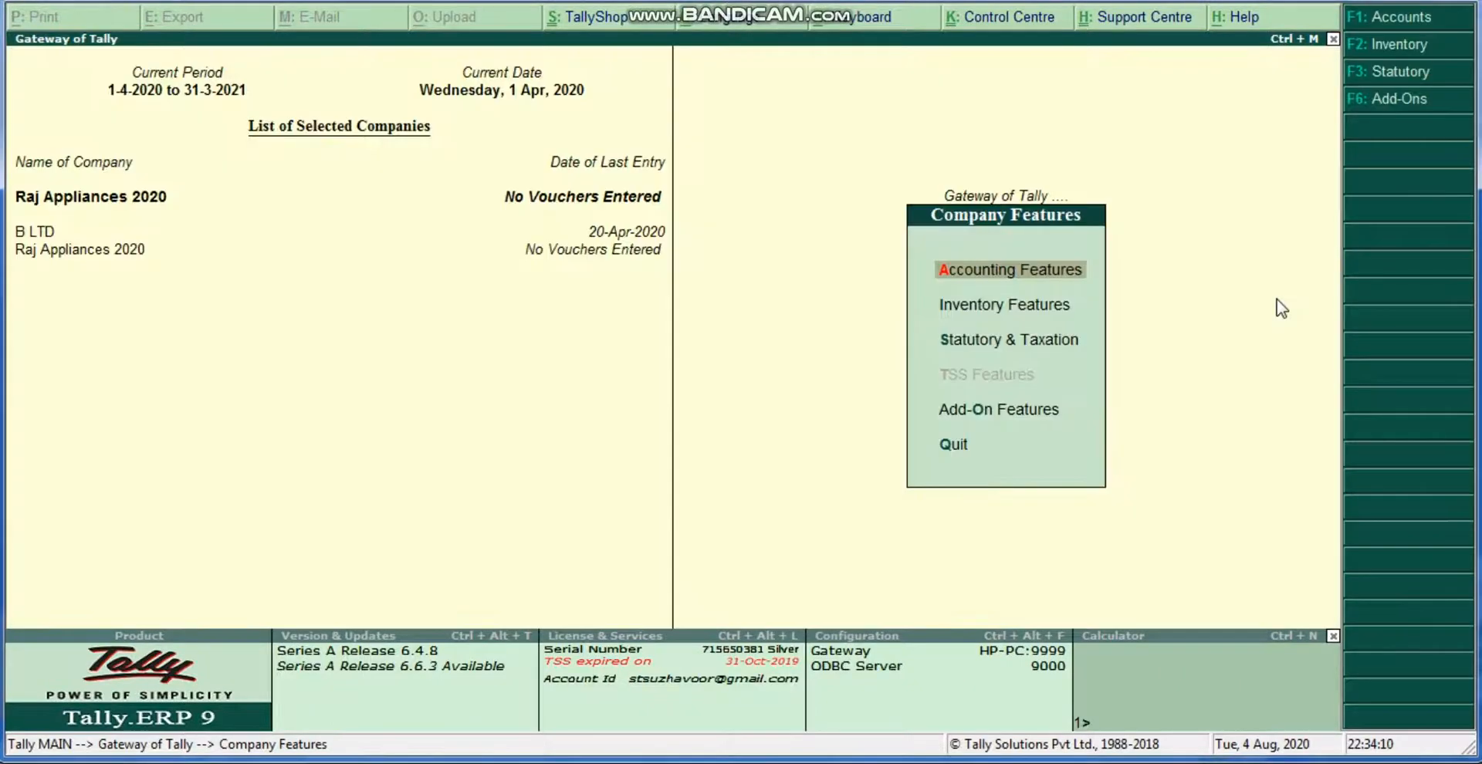
Check the godown and stock category options in Raj Appliances 2020's Inventory Features, and return to the Gateway of Tally without changes
key(Down)
key(Return)
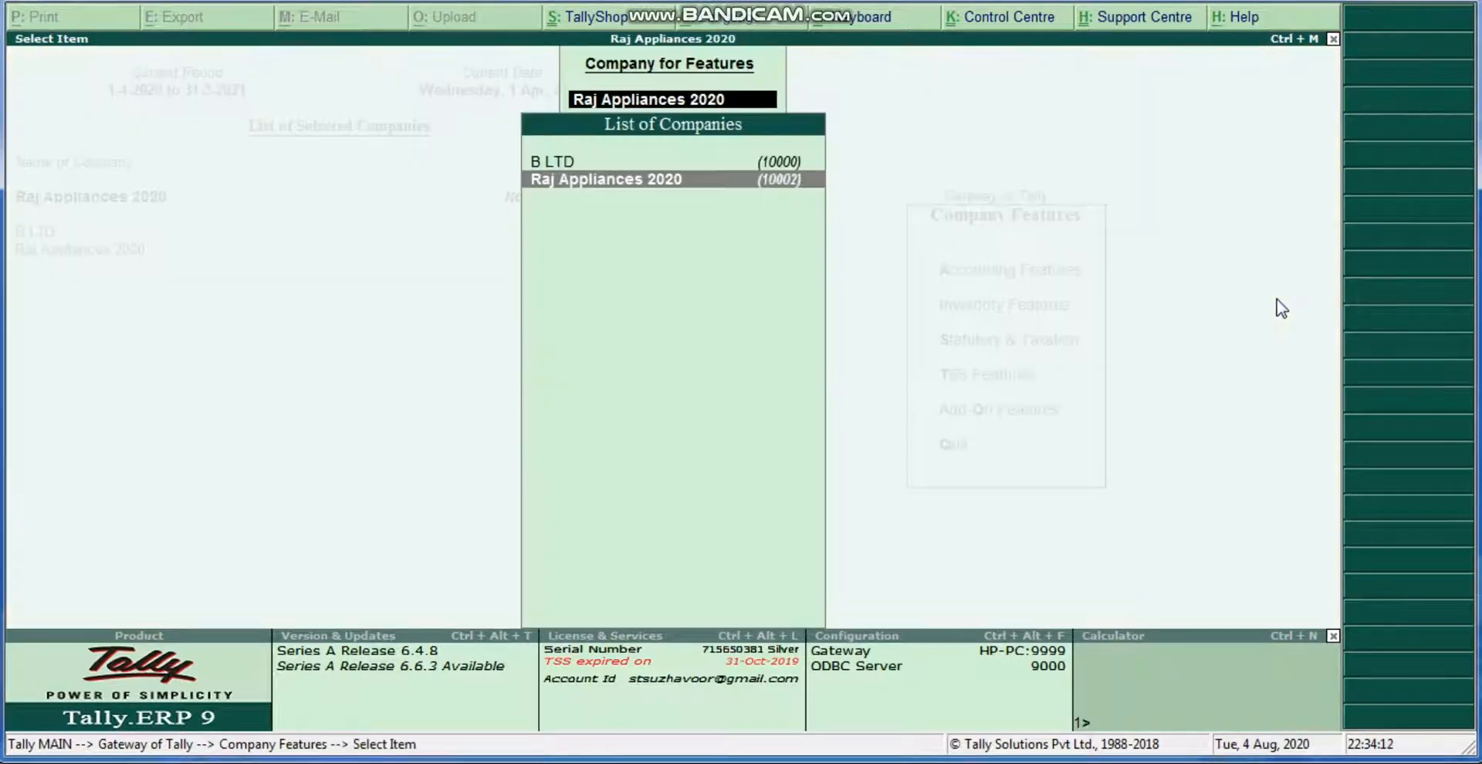
key(Return)
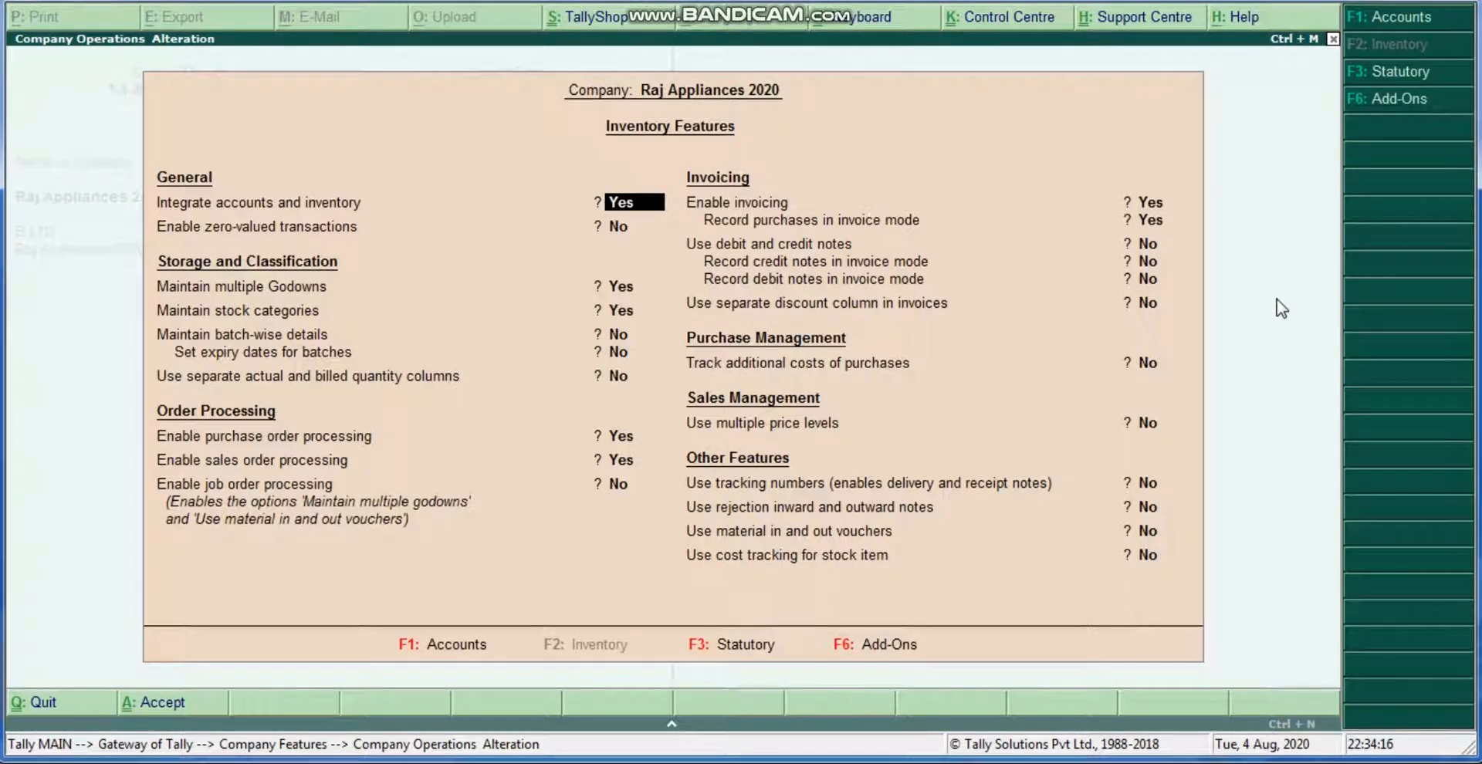
key(Return)
key(Return)
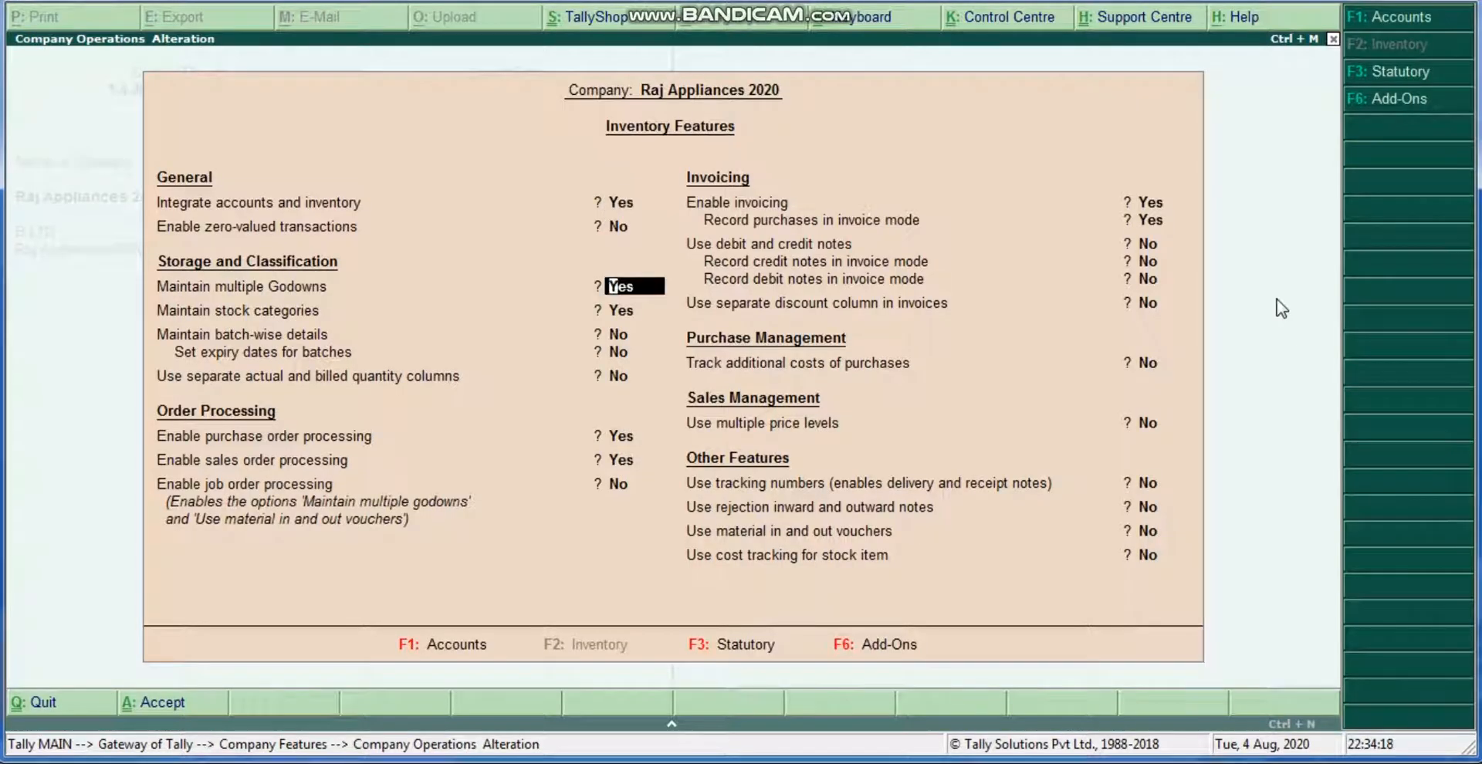
key(Return)
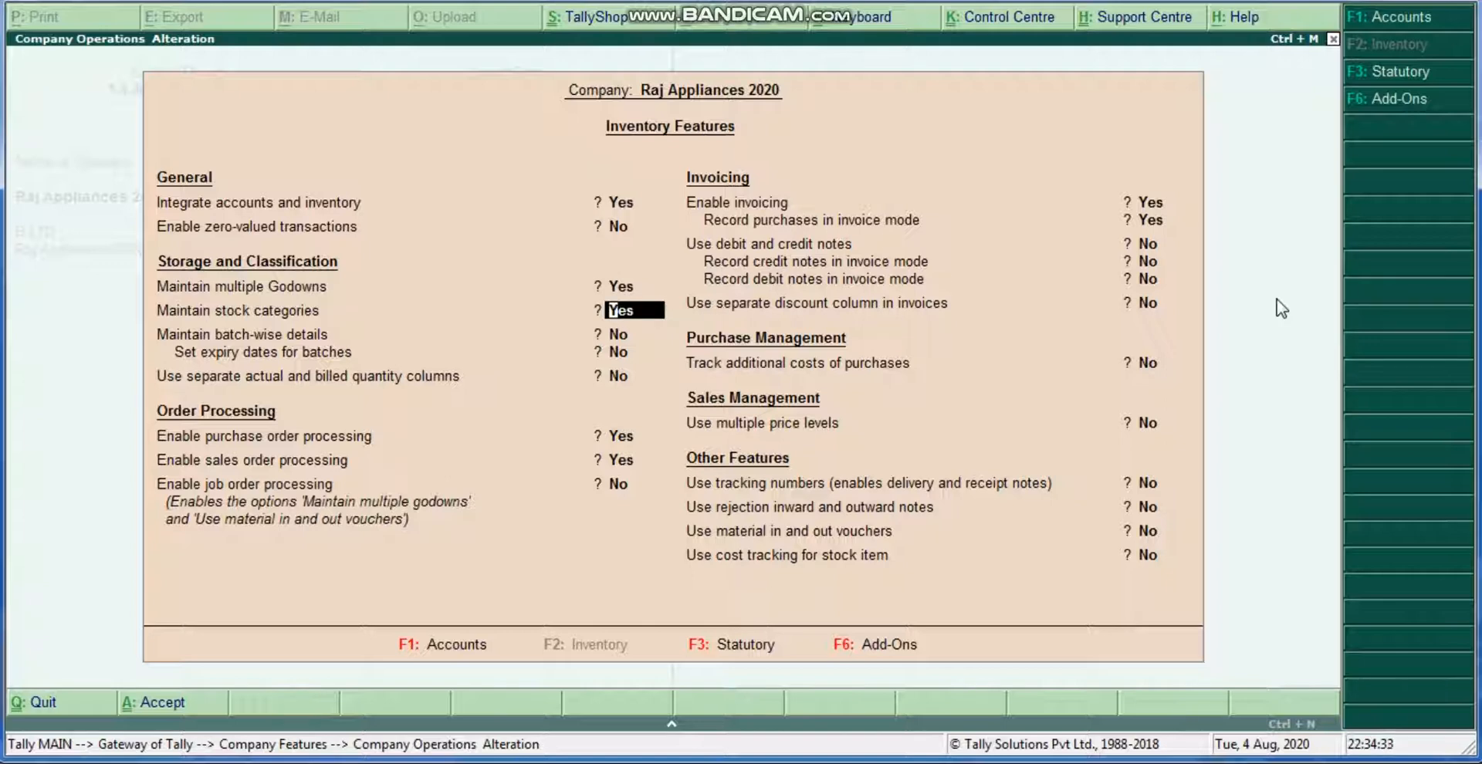
key(BackSpace)
key(Escape)
key(y)
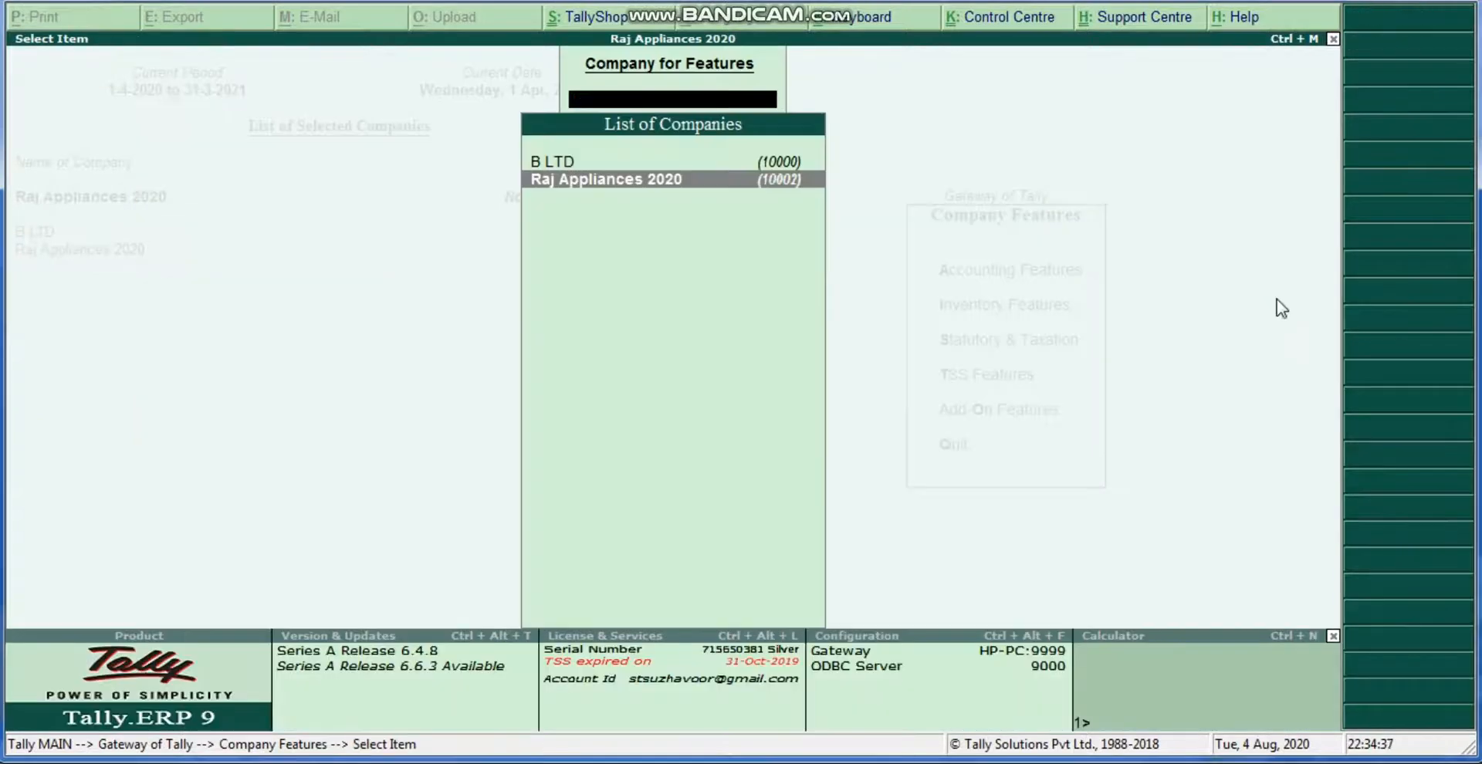
key(Escape)
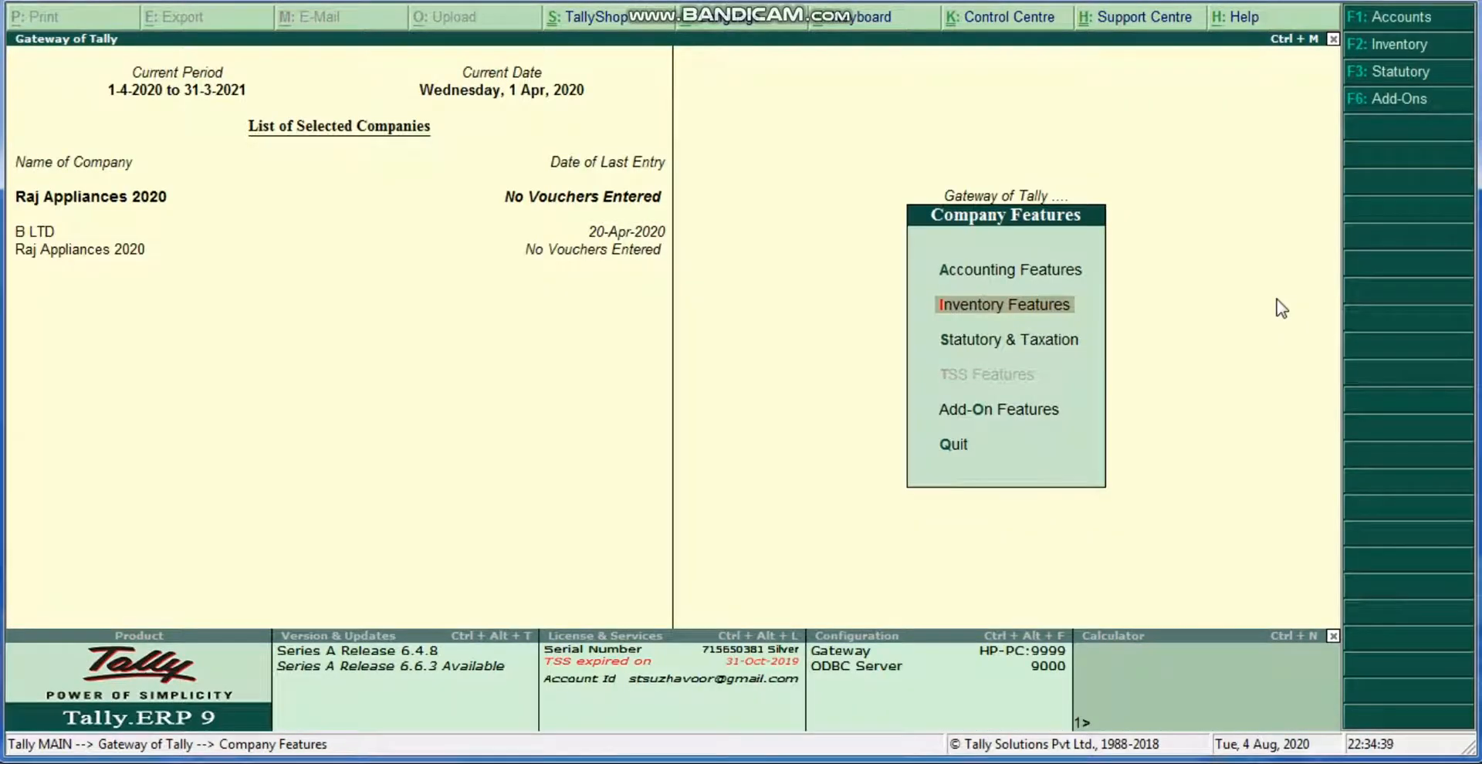
key(Escape)
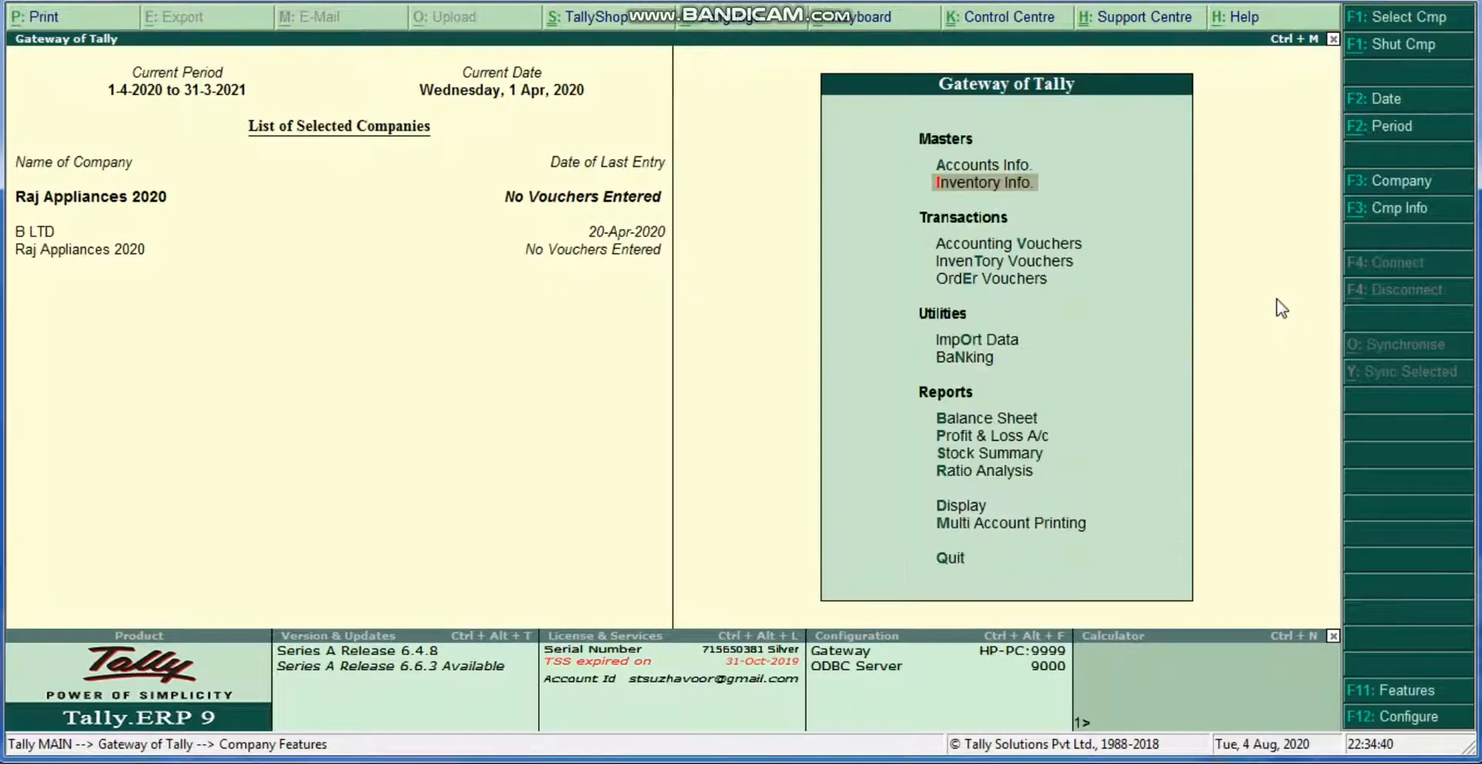
Change the current period of Raj Appliances 2020 to 1-1-2013 to 31-12-2013
click(1395, 124)
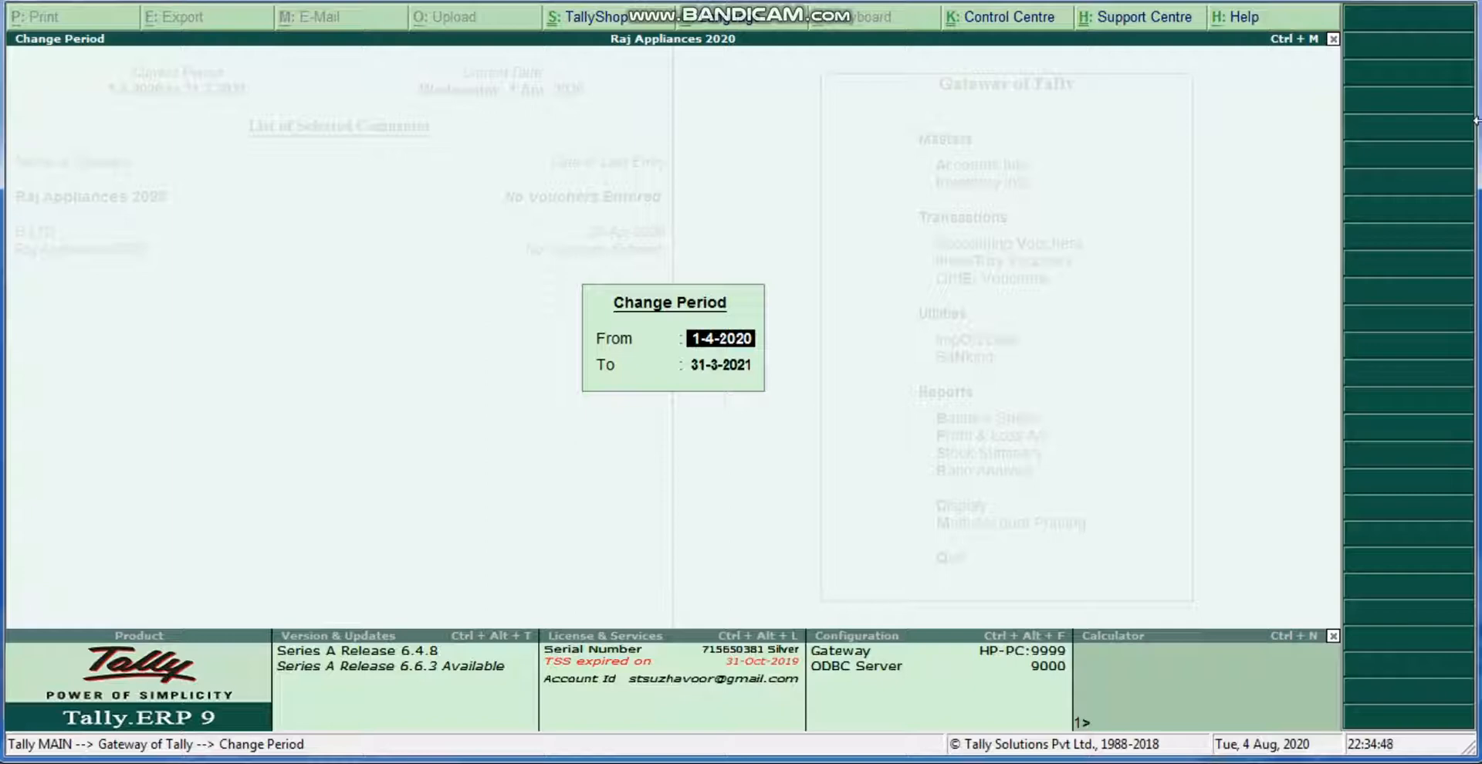
text(1-1-)
text(2013)
key(Return)
text(31-1)
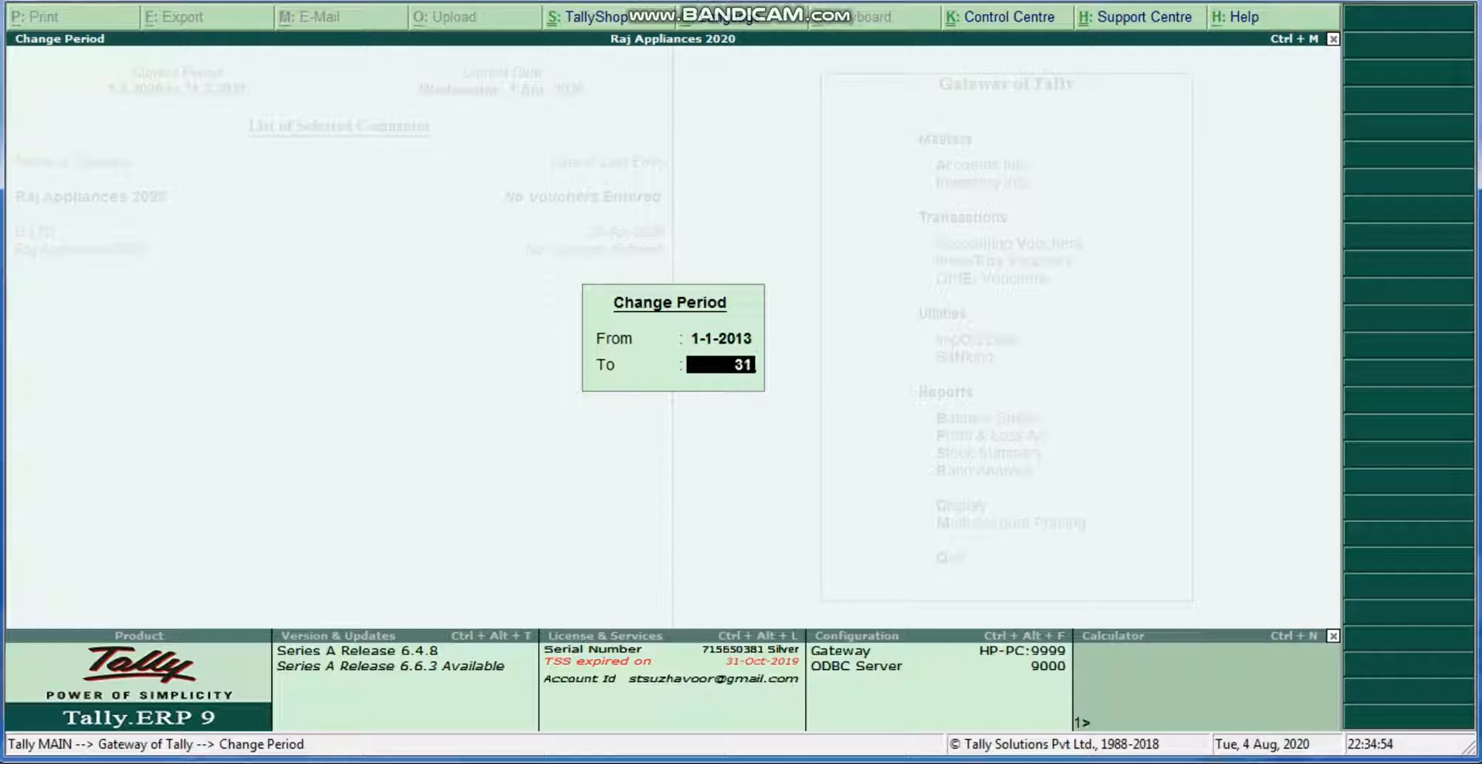
text(2-2013)
key(Return)
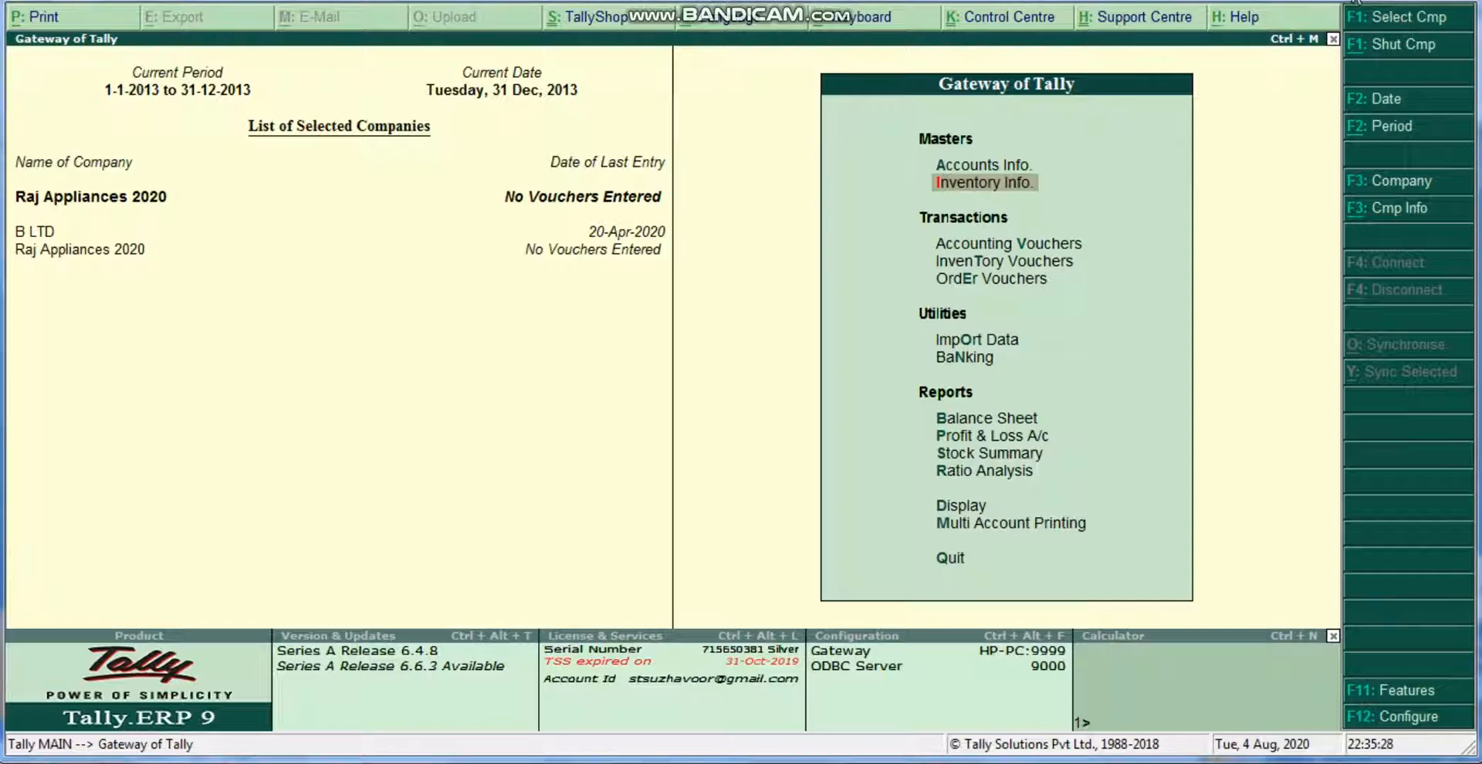
click(1306, 134)
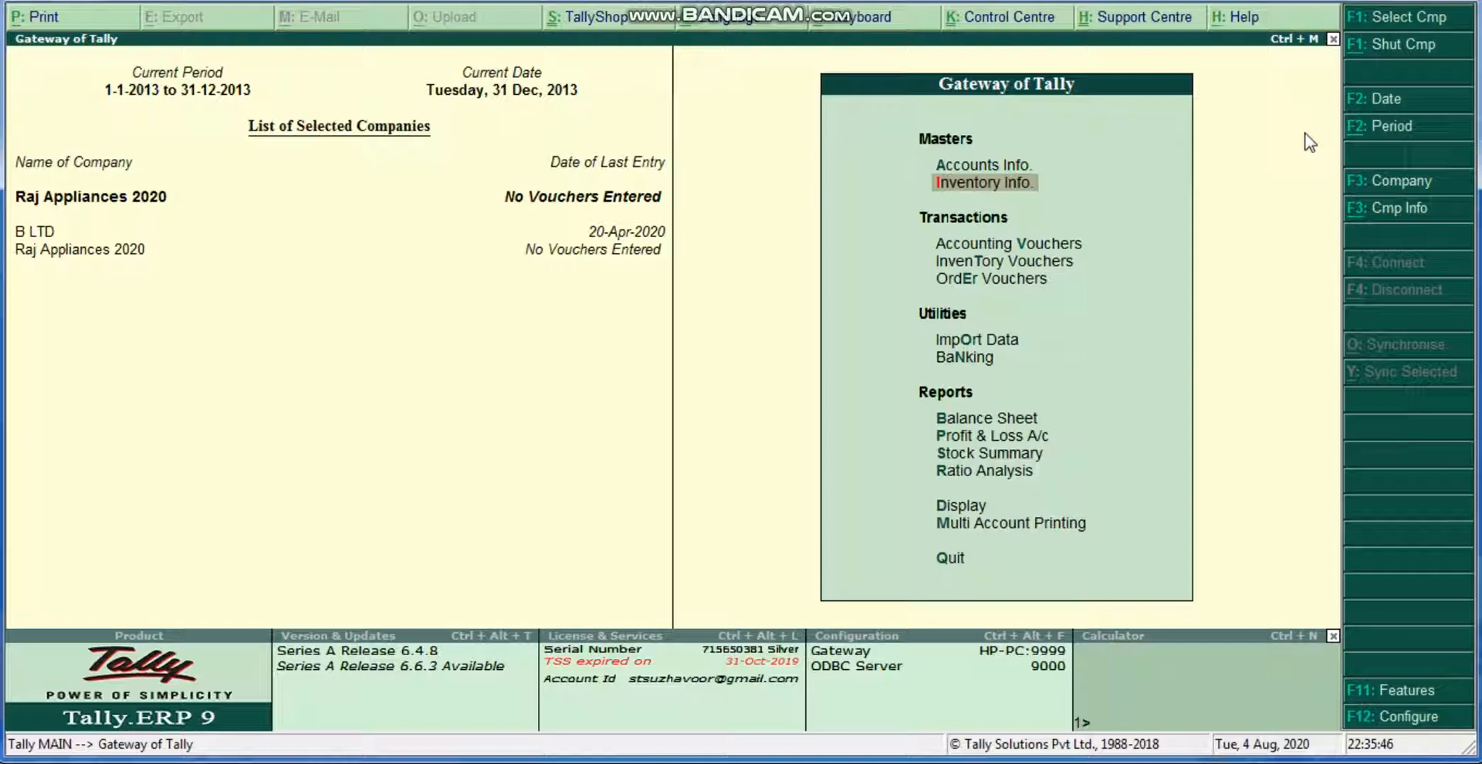
Start a multiple account group creation under All Items and add the group Large Creditors under Sundry Creditors
key(Up)
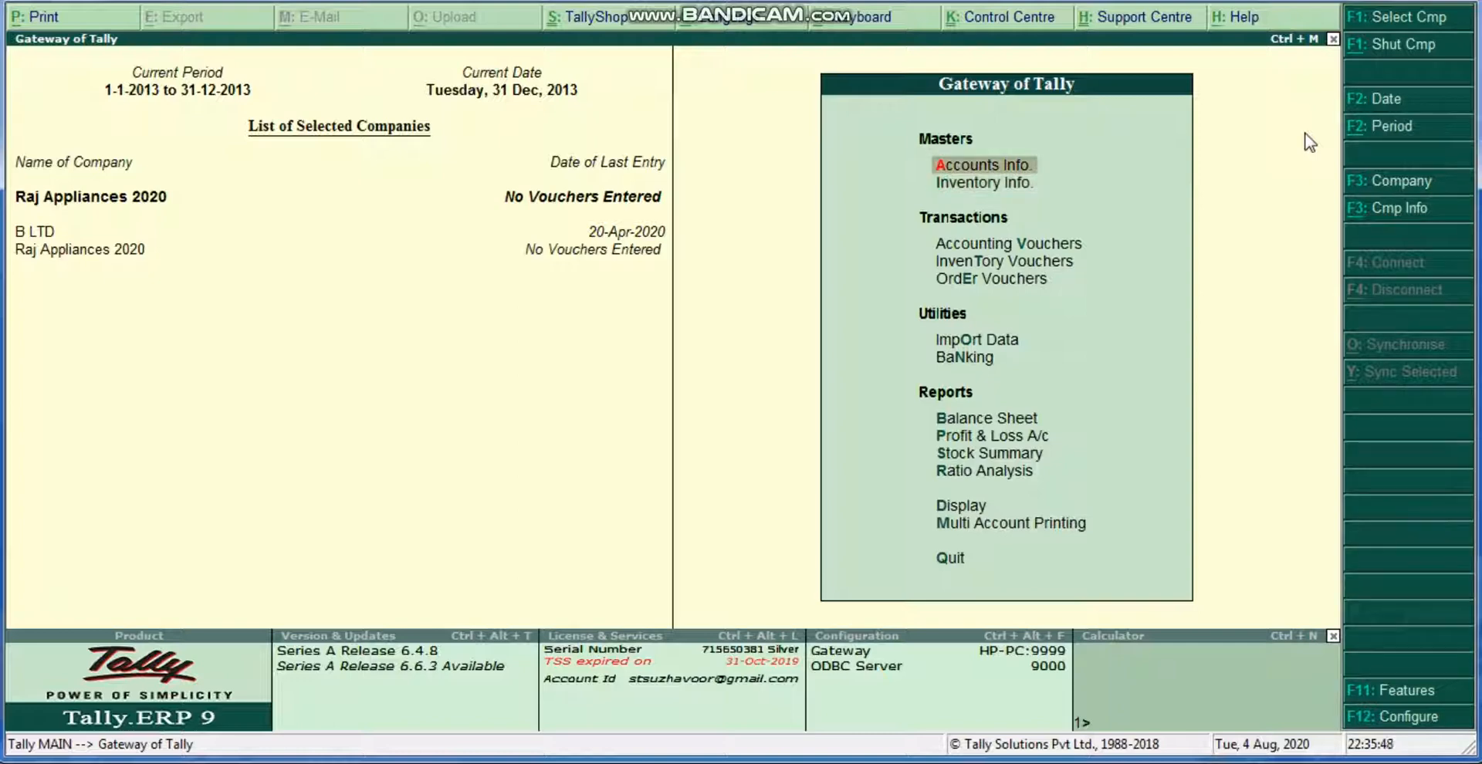
key(Return)
key(Return)
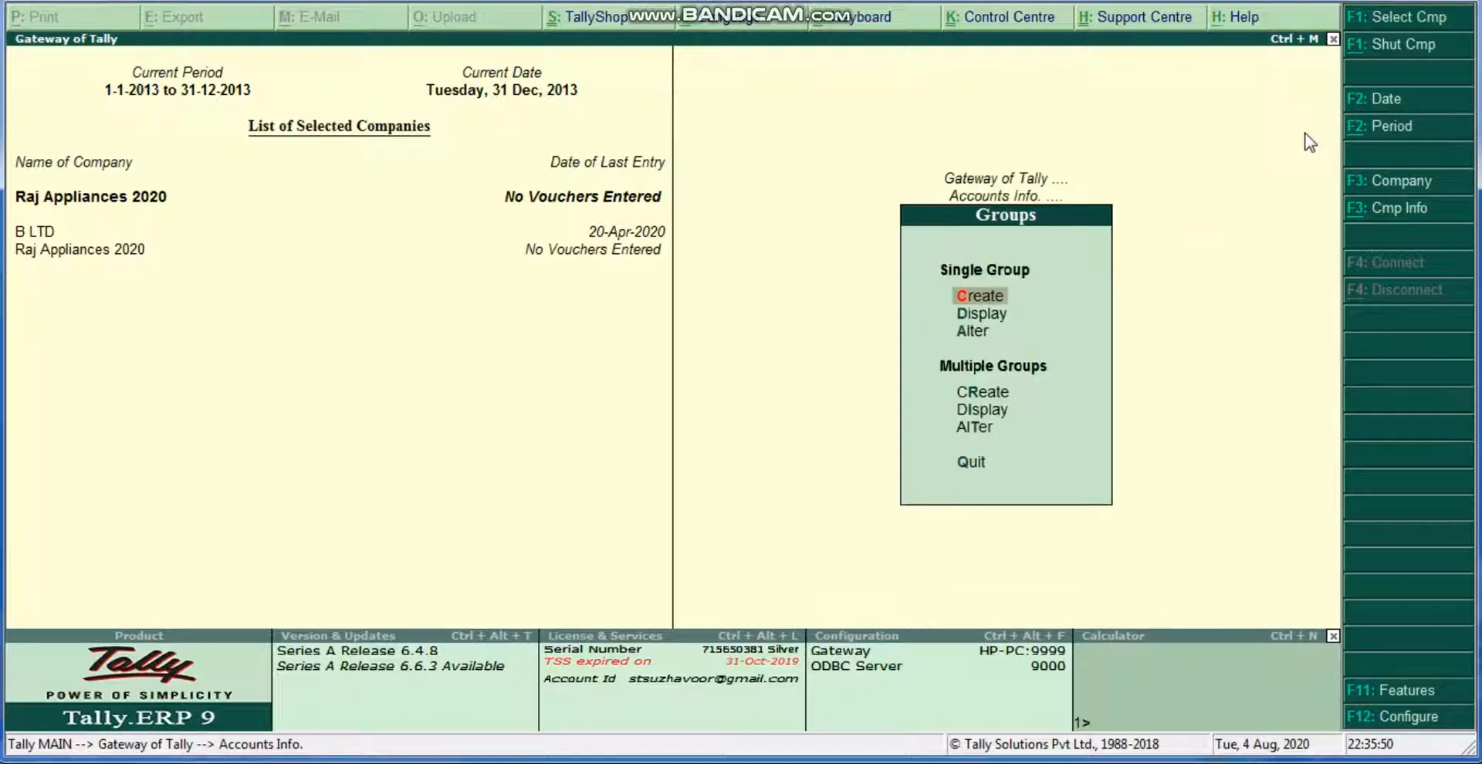
key(Down)
key(Down)
key(Down)
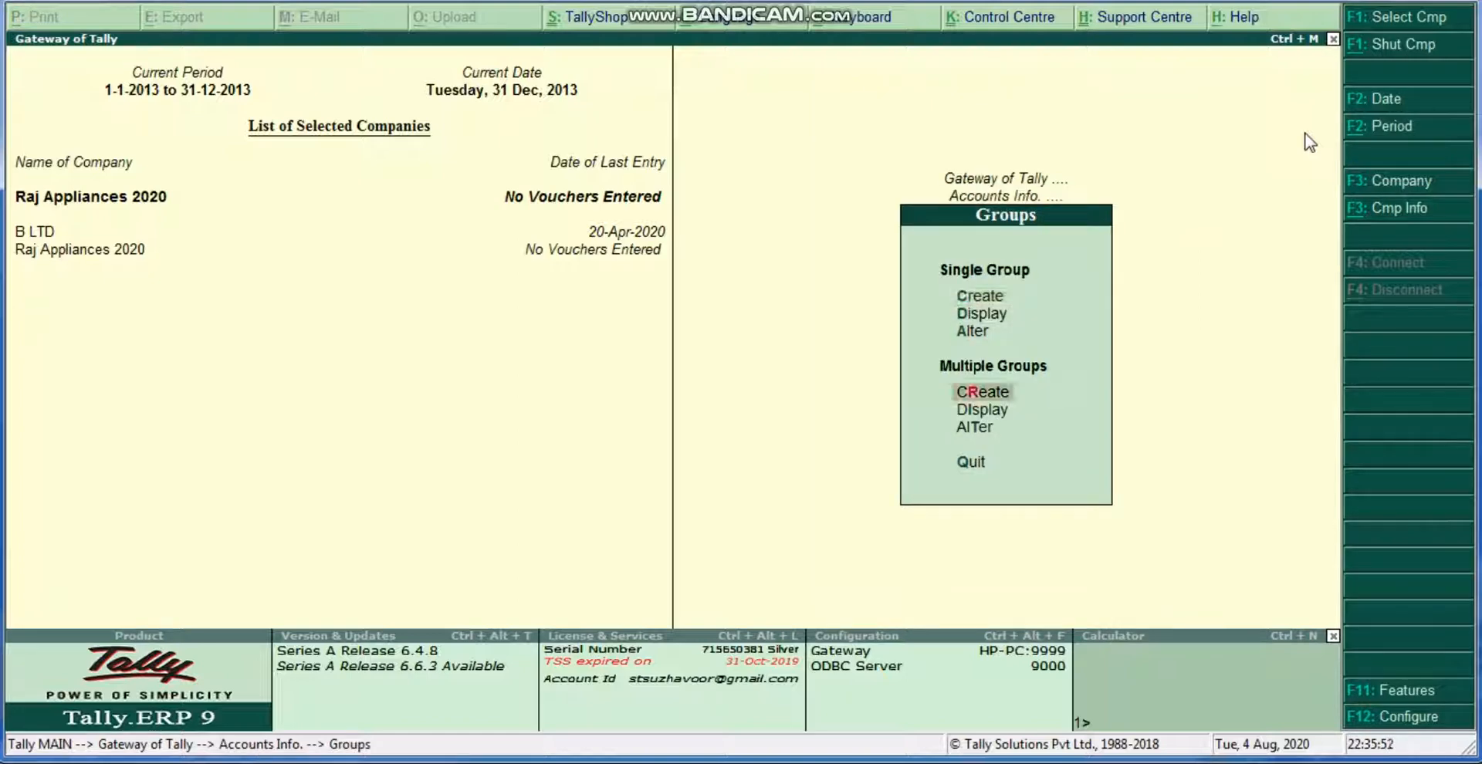
key(Return)
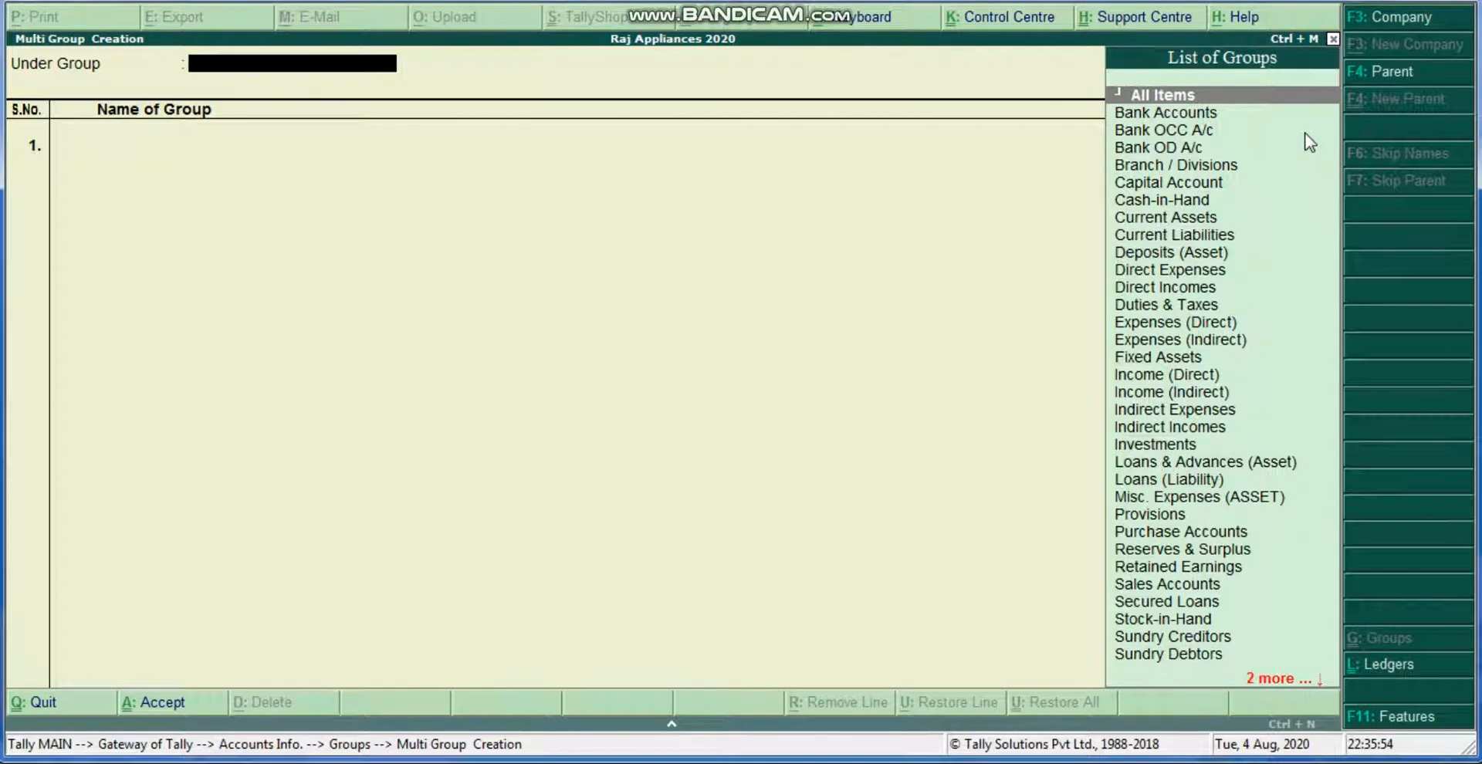
key(Return)
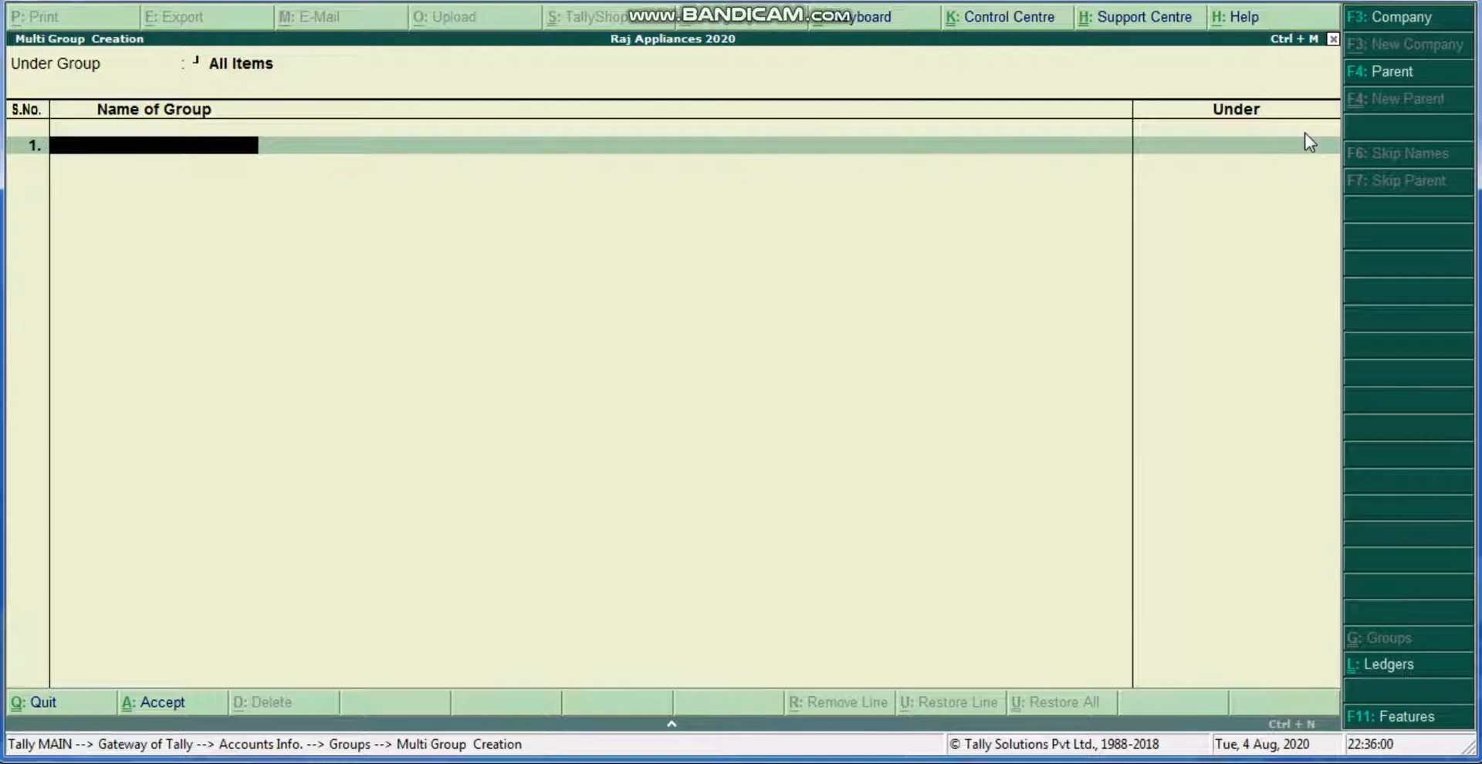
text(Large Creditors)
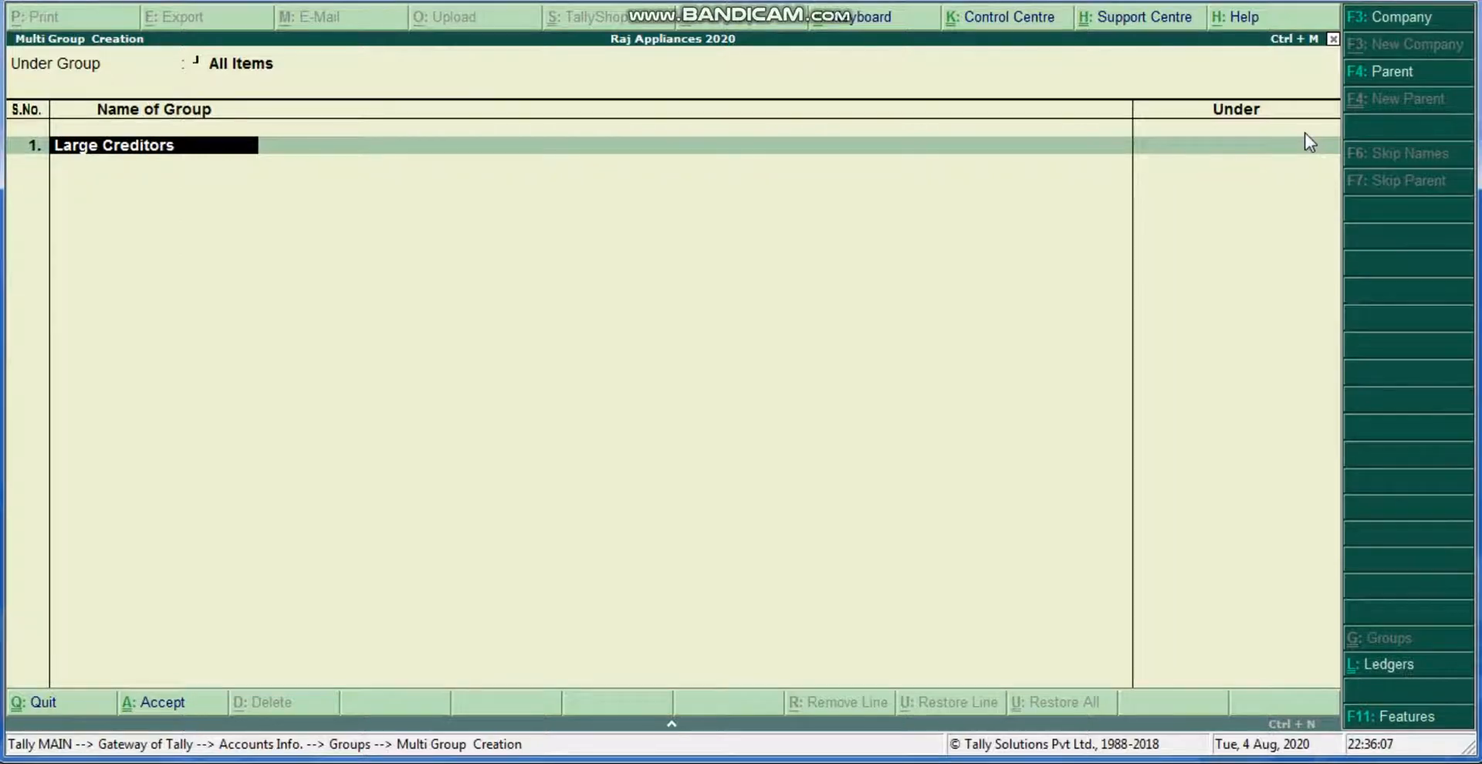
key(Return)
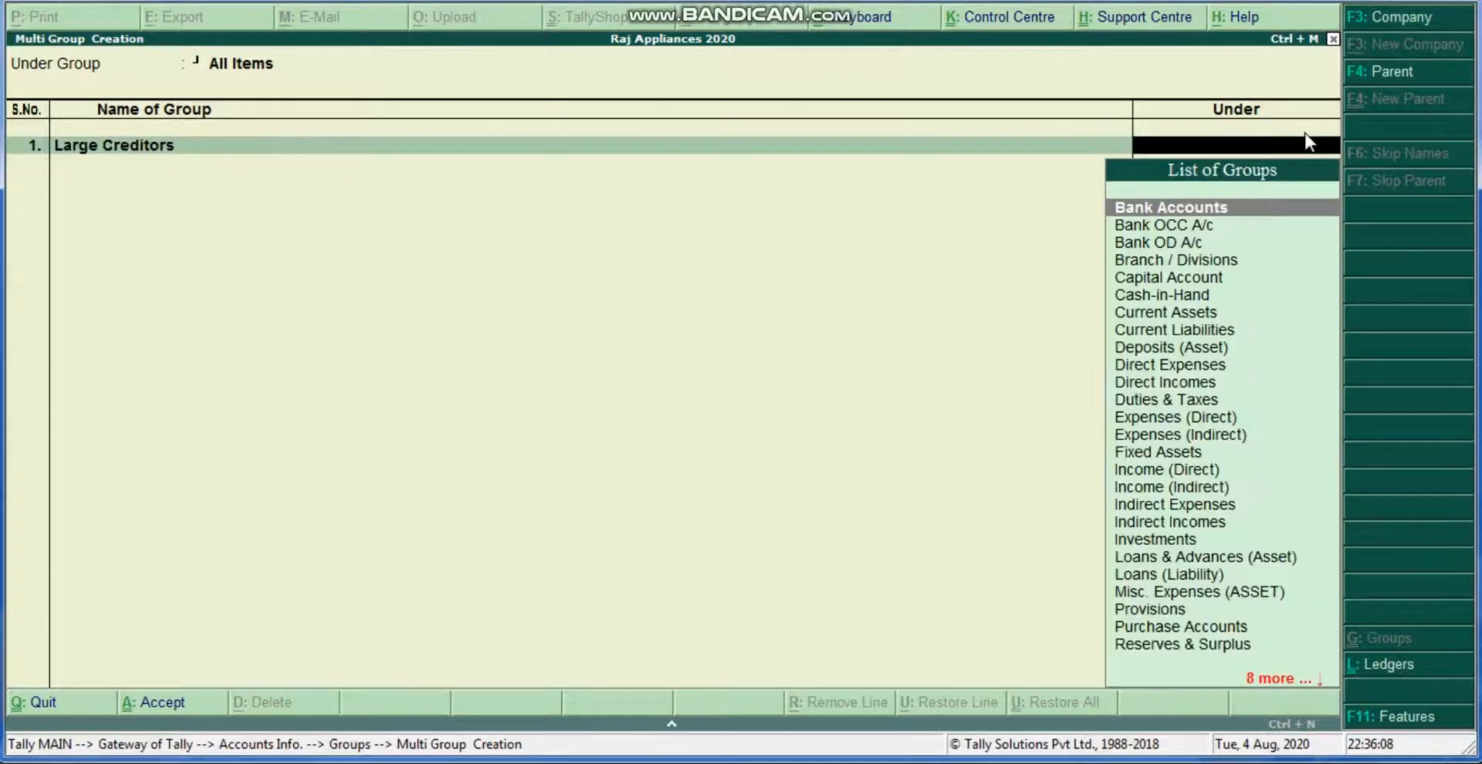
text(Sun)
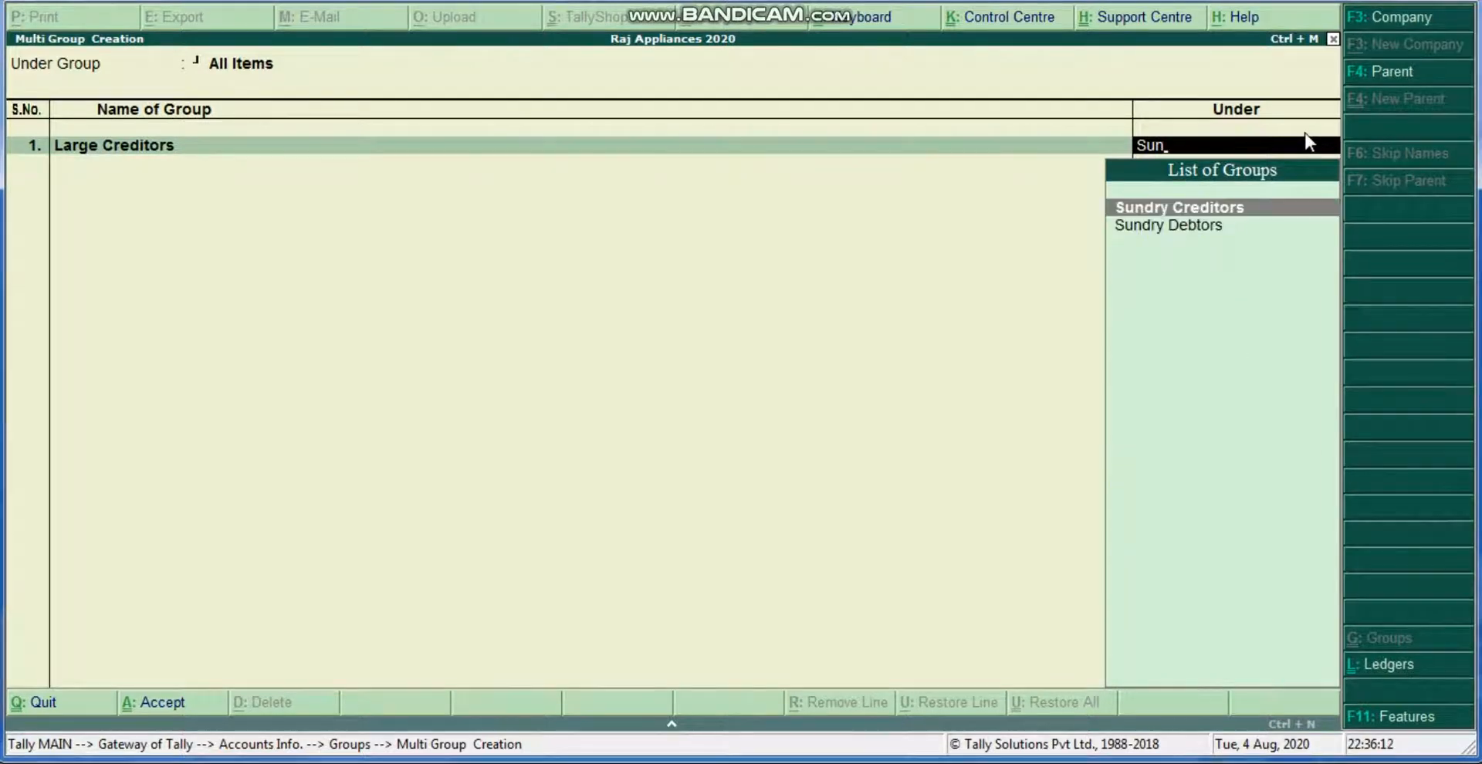
key(Return)
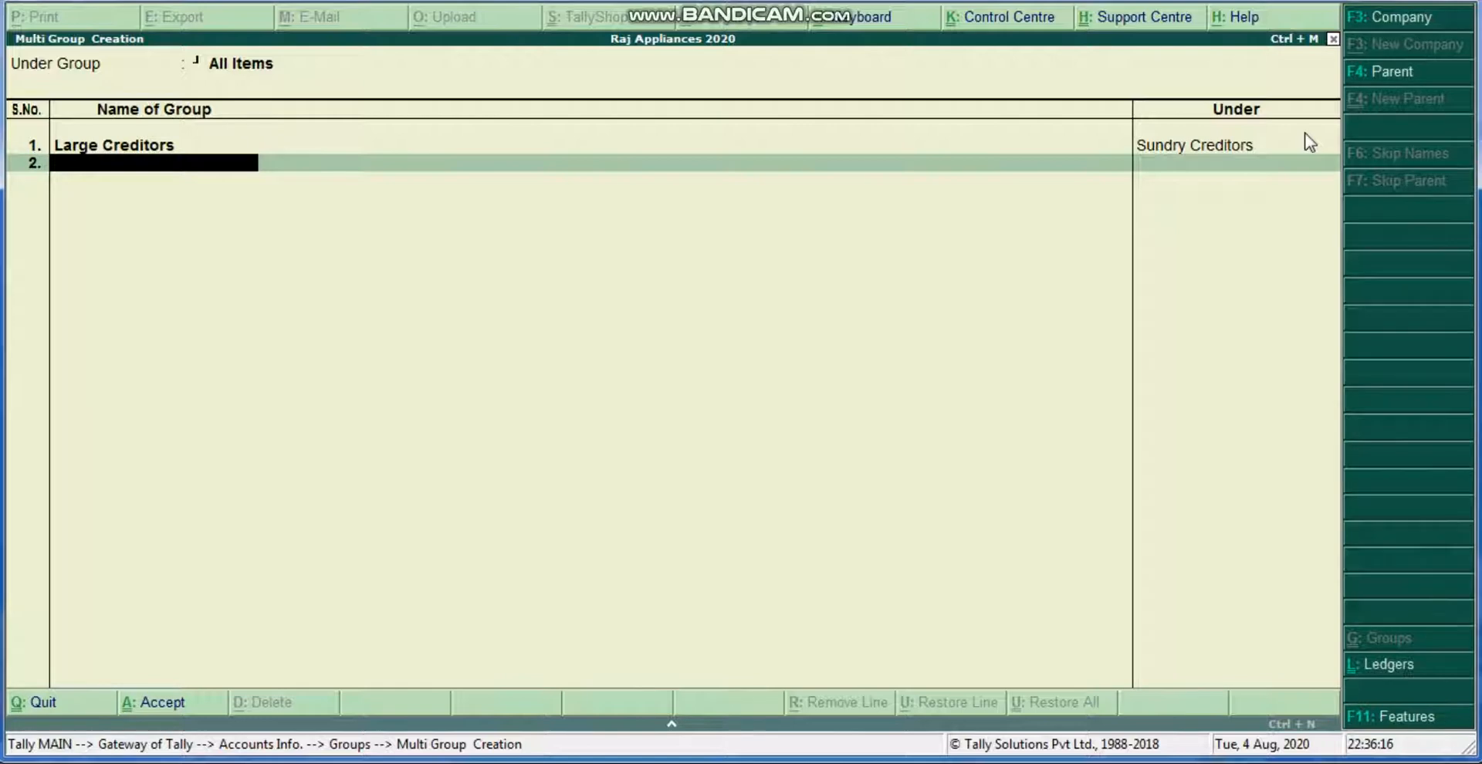
Add a second group named Management Expenses under Indirect Expenses
text(Management)
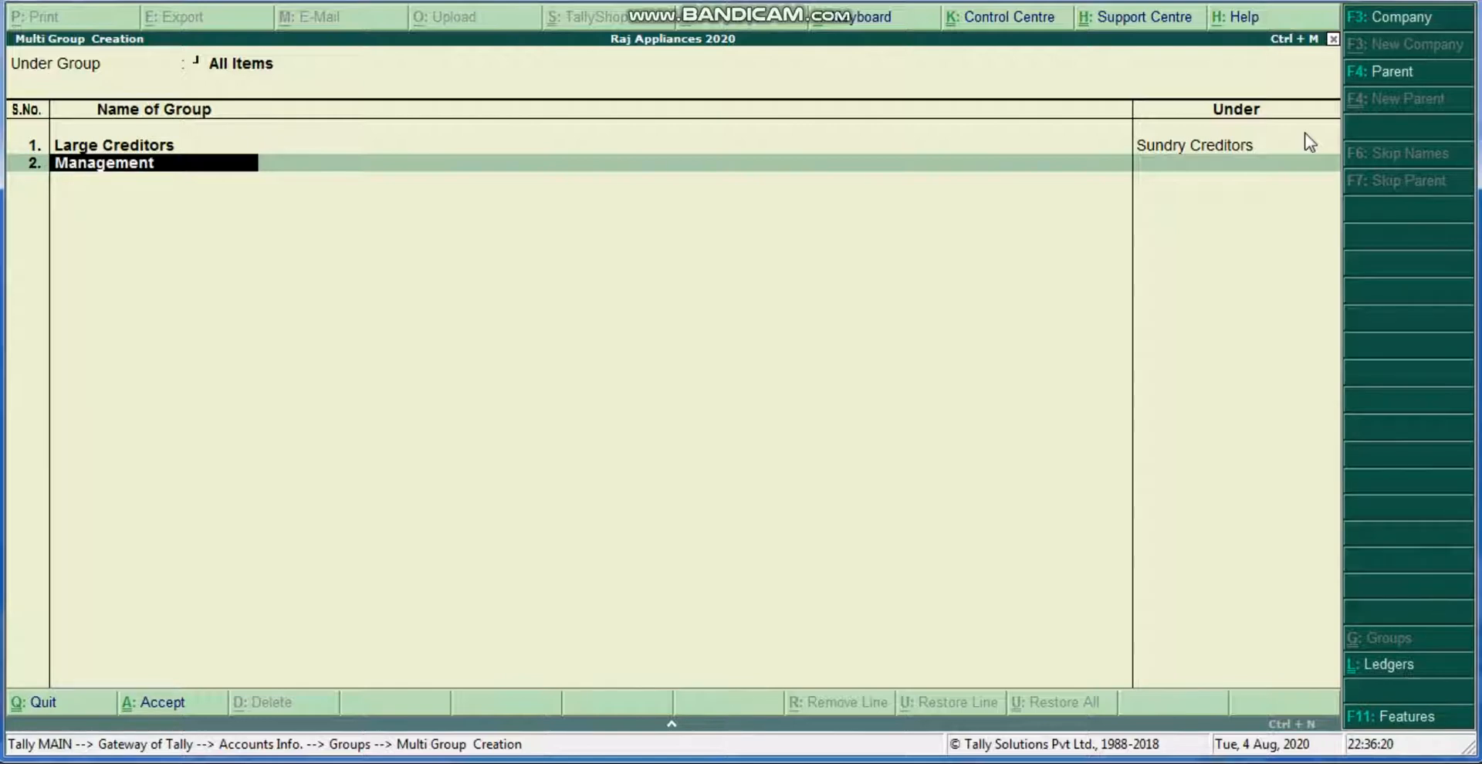
text( Expenses)
key(Return)
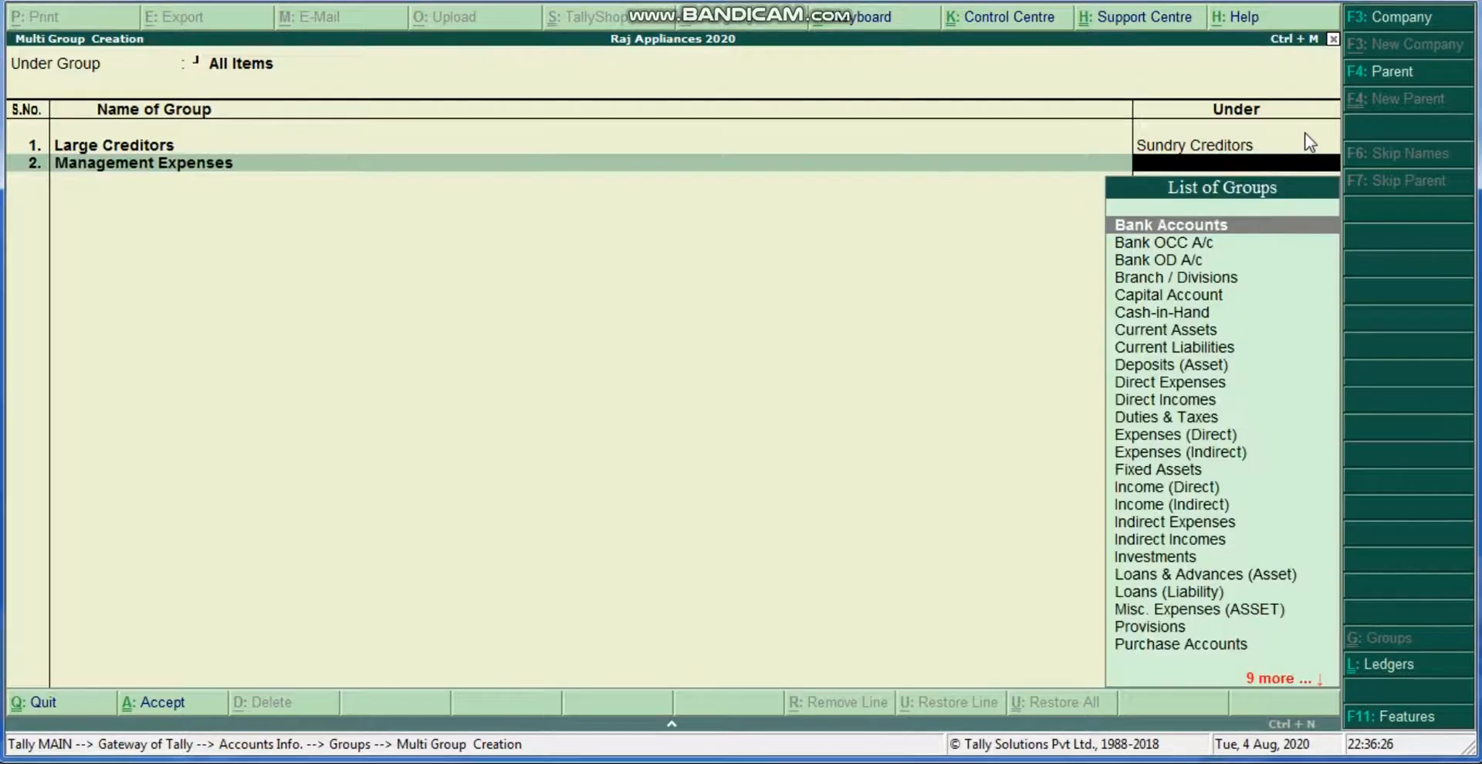
text(Ind)
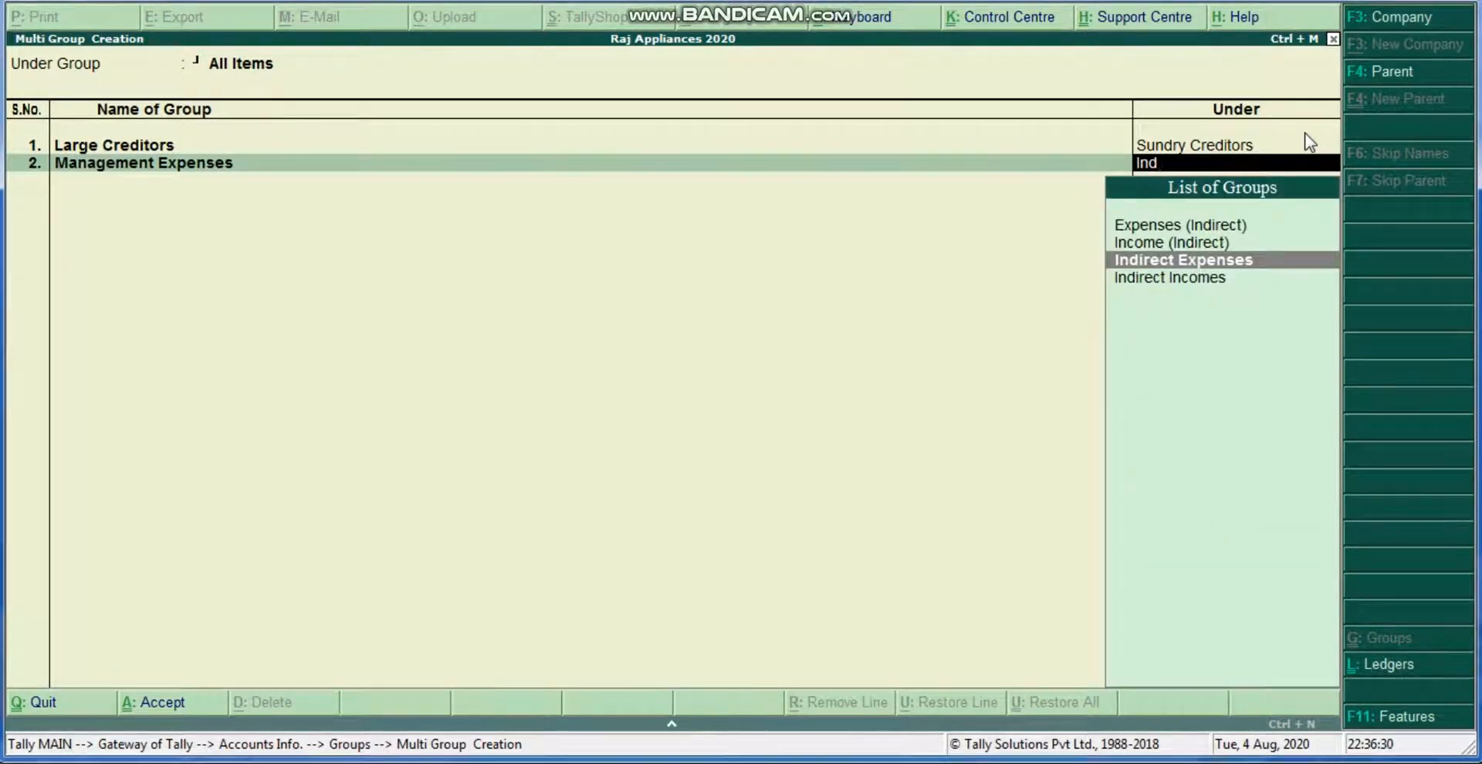
key(Return)
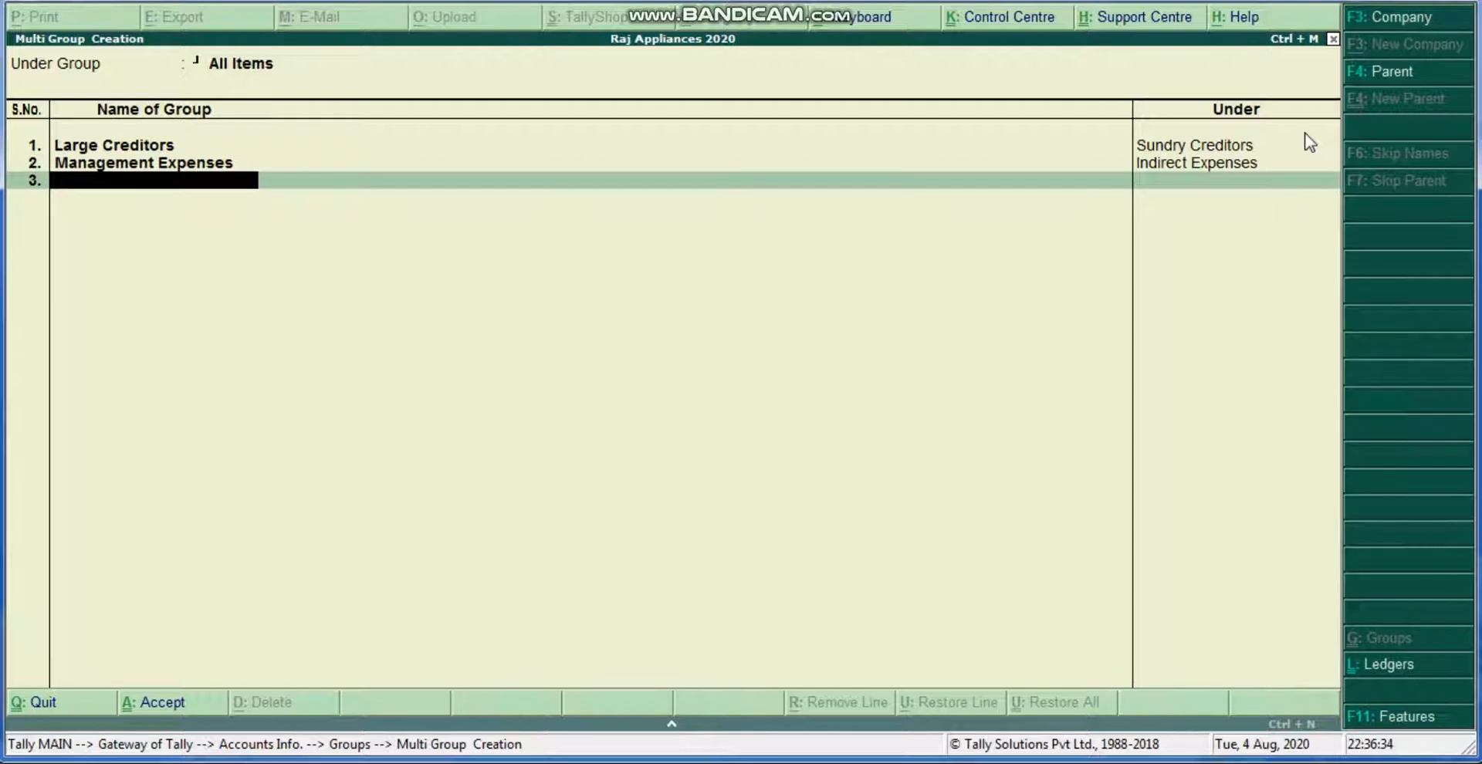
Add a third group named Marketing Expenses under Indirect Expenses
text(Marketing)
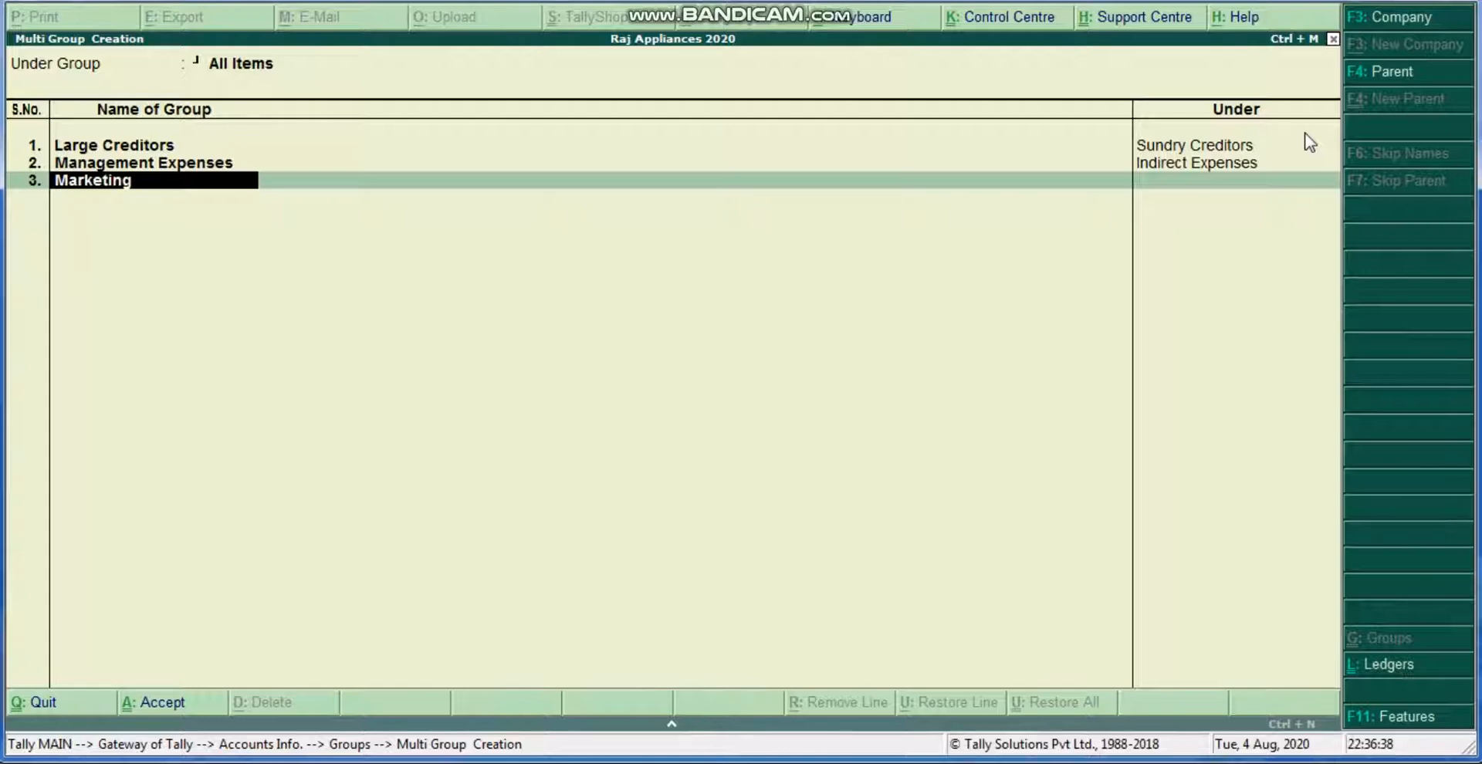
text( Expenses)
key(Return)
text(Ind)
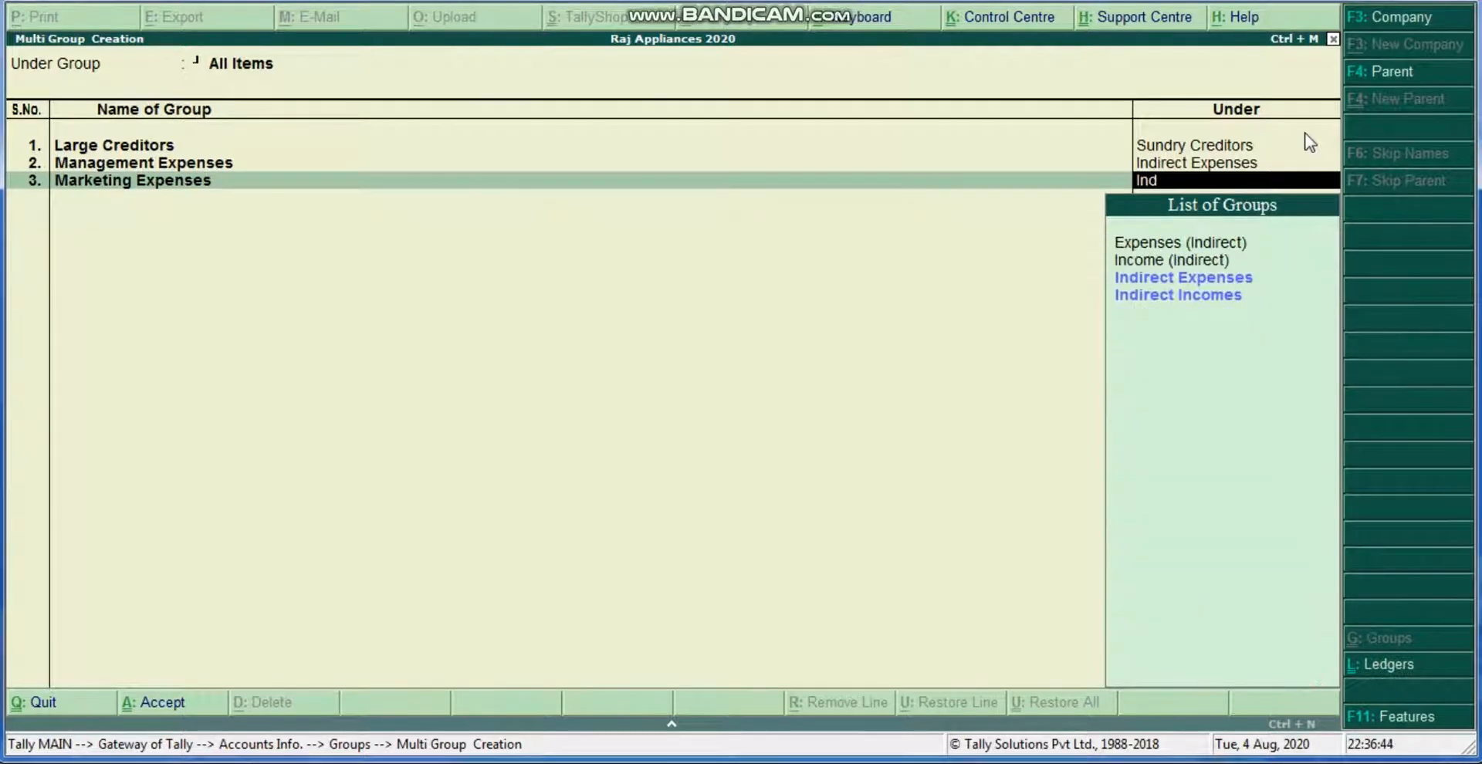
key(Return)
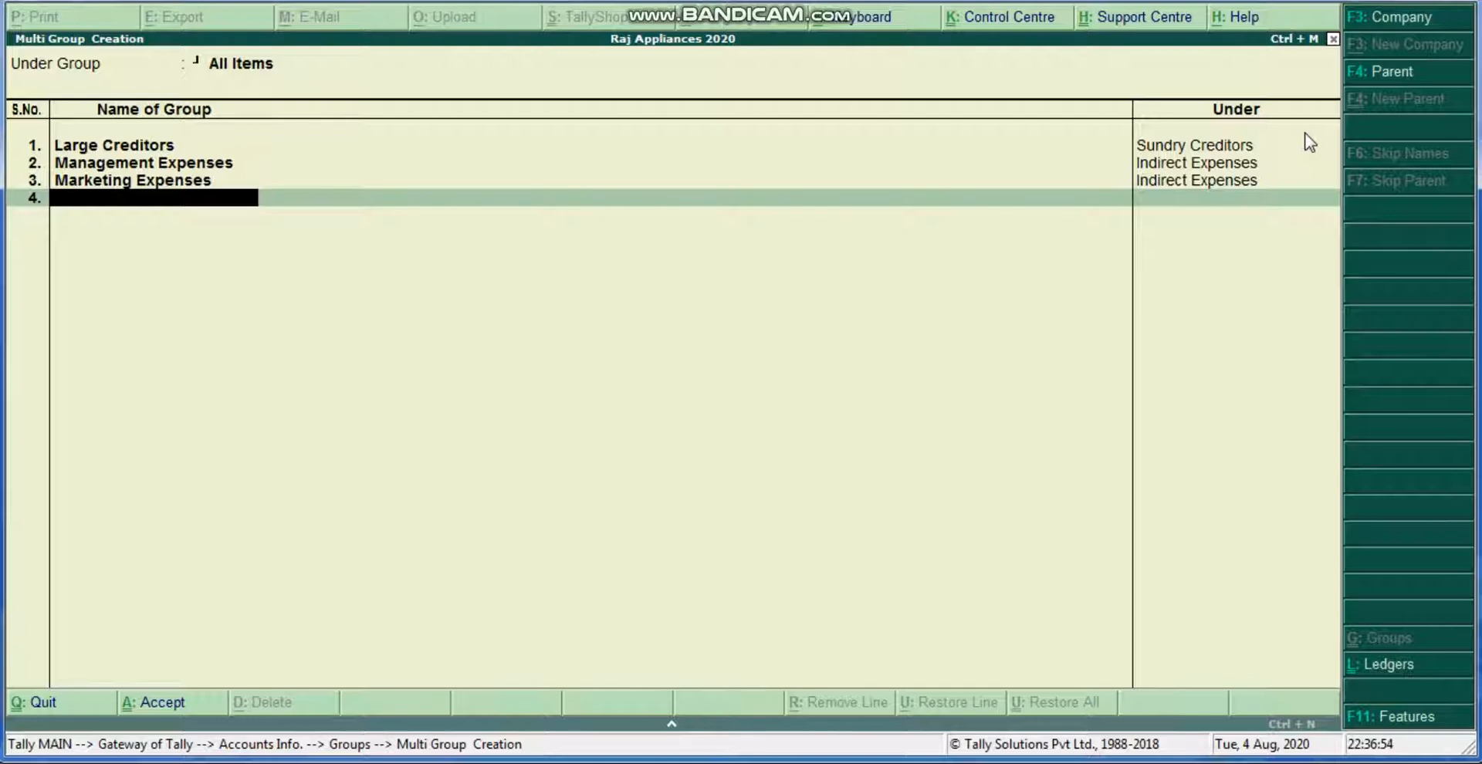
Add a fourth group named Local Creditors under Sundry Creditors
text(Local Creditors)
key(Return)
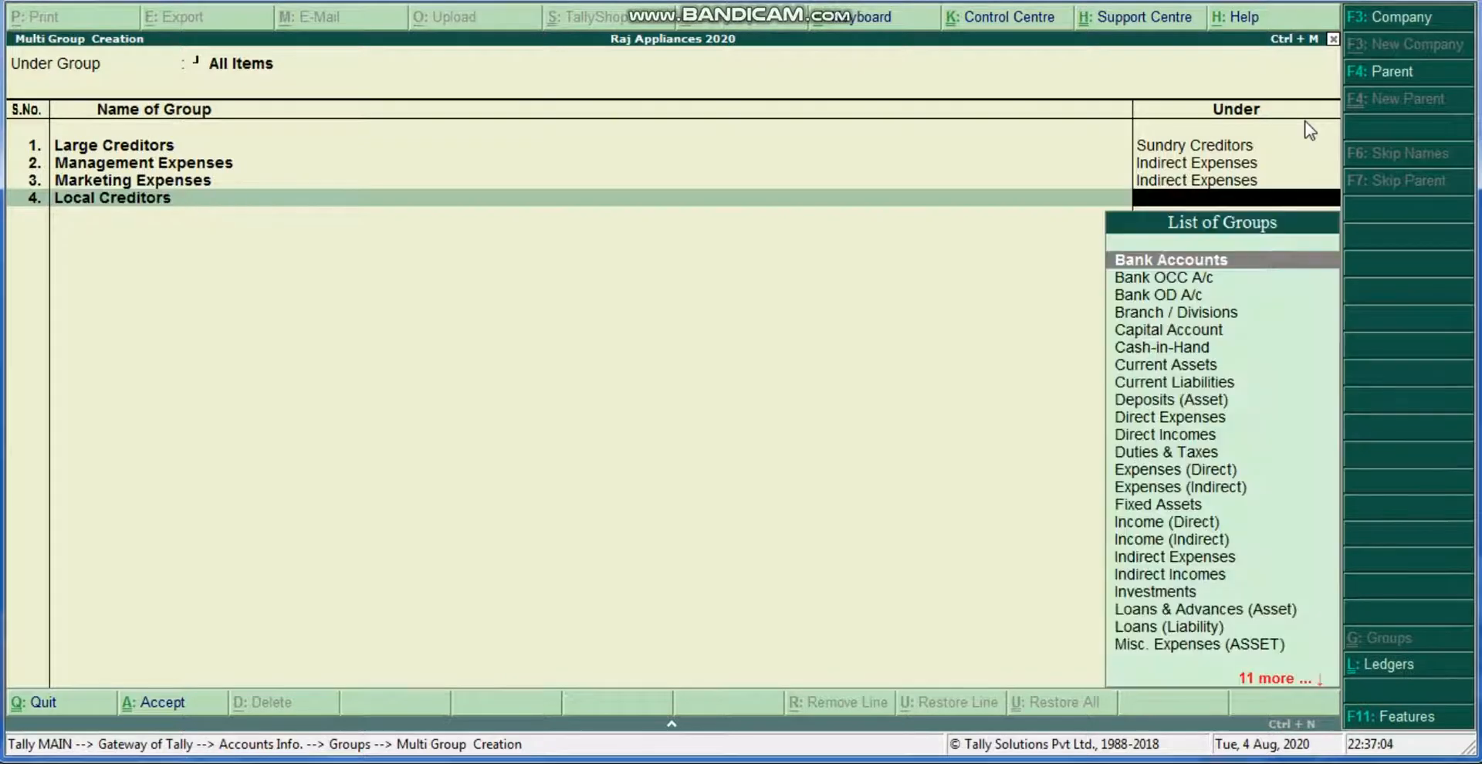
text(Sun)
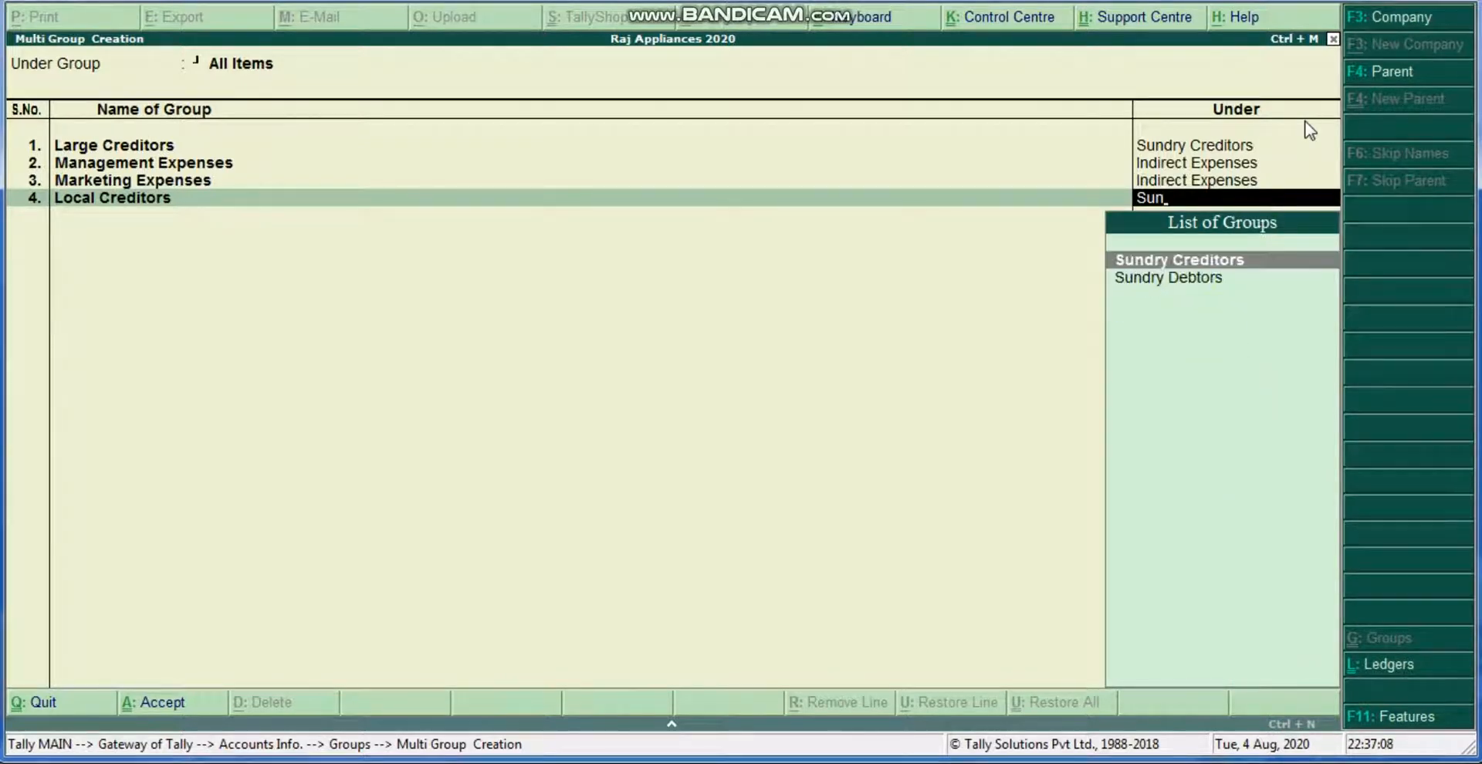
key(Return)
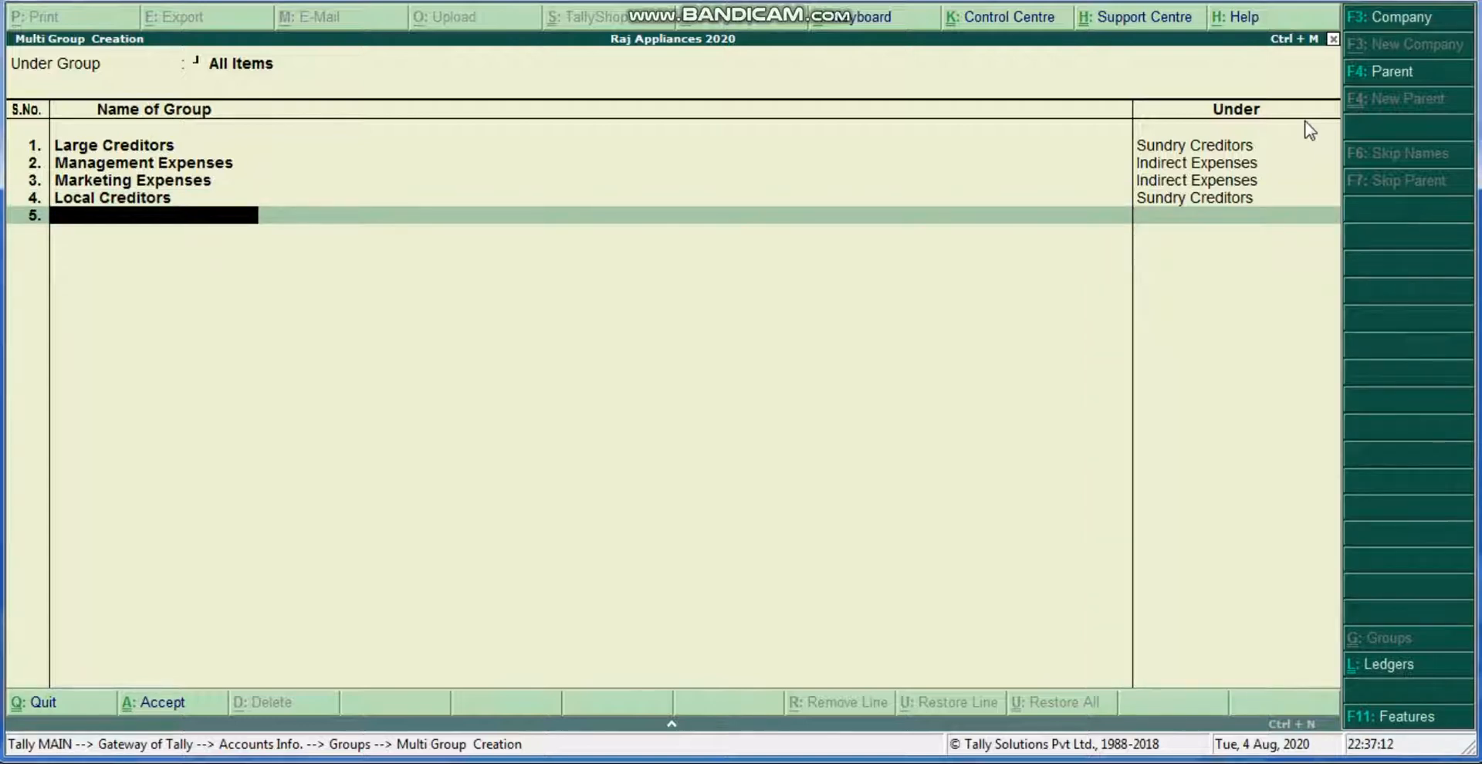
Add a fifth group named Local Debtors under Sundry Debtors and save the multiple group creation
text(Local Debtors)
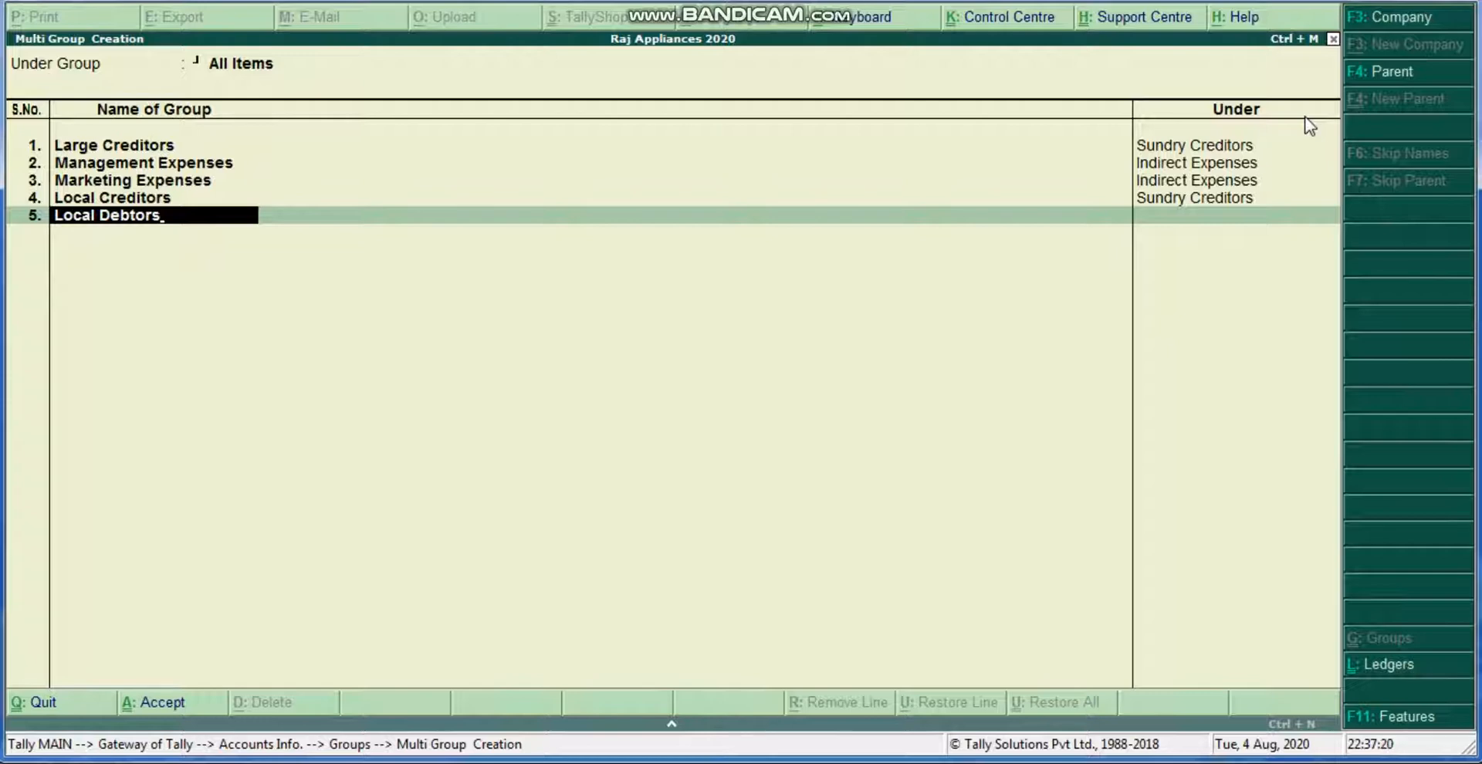
key(Return)
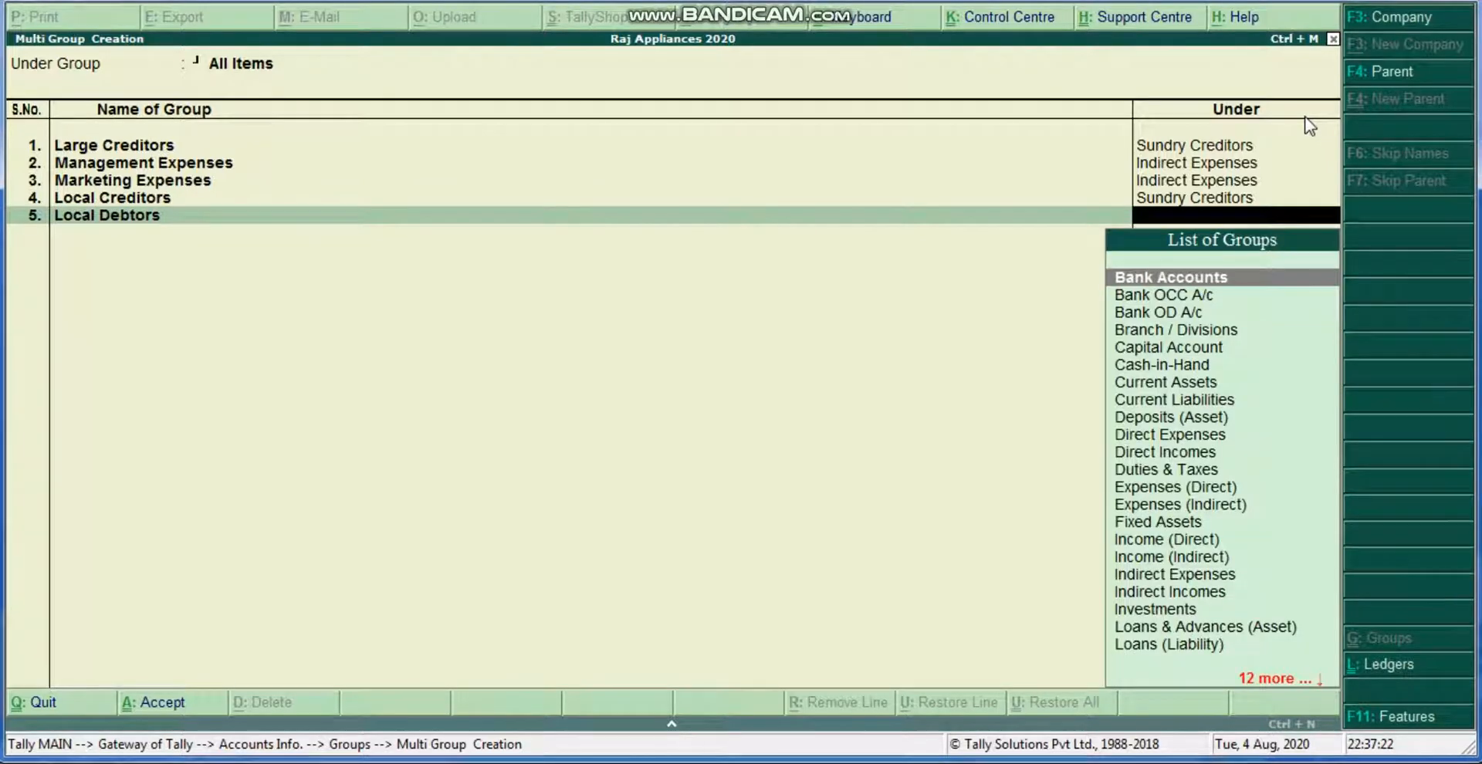
text(Sundr)
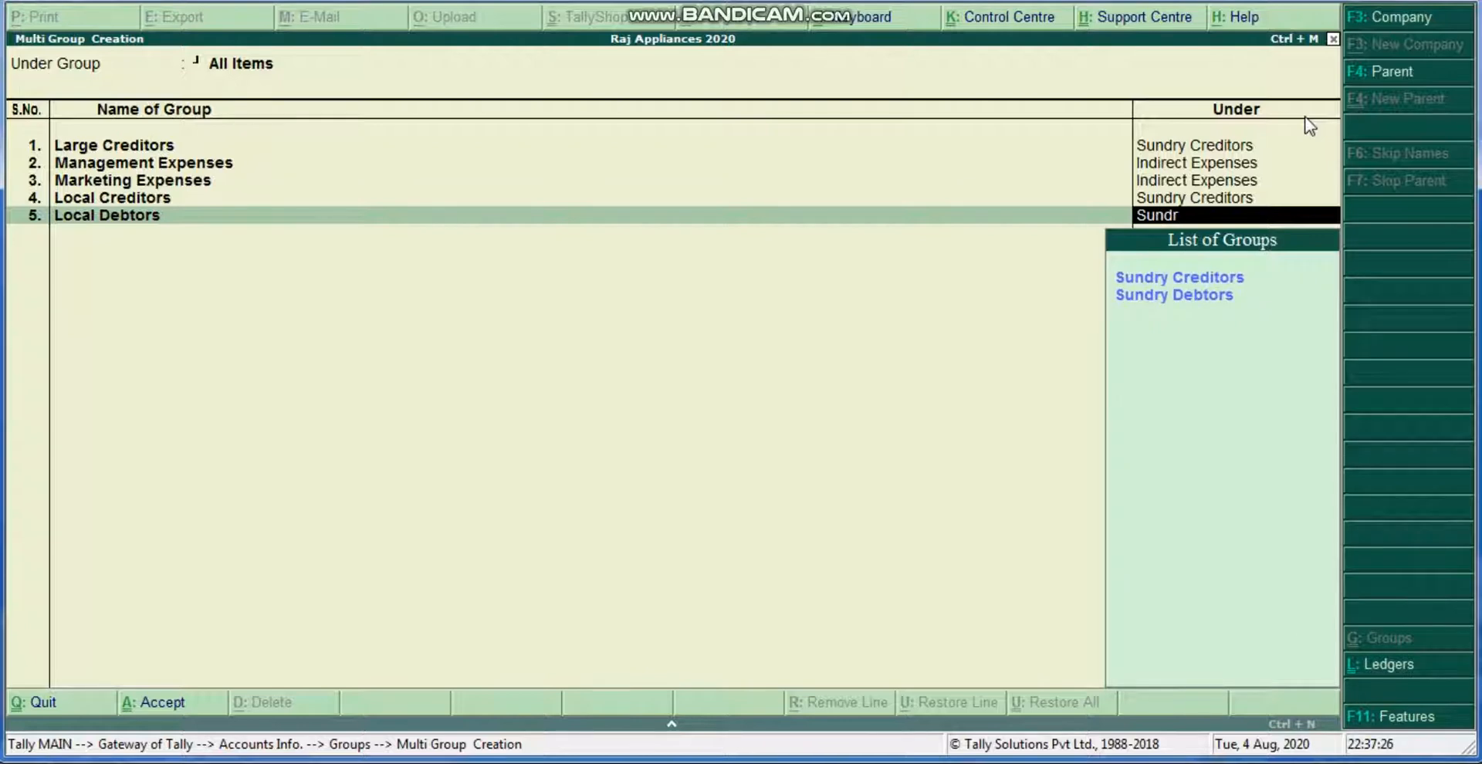
key(Down)
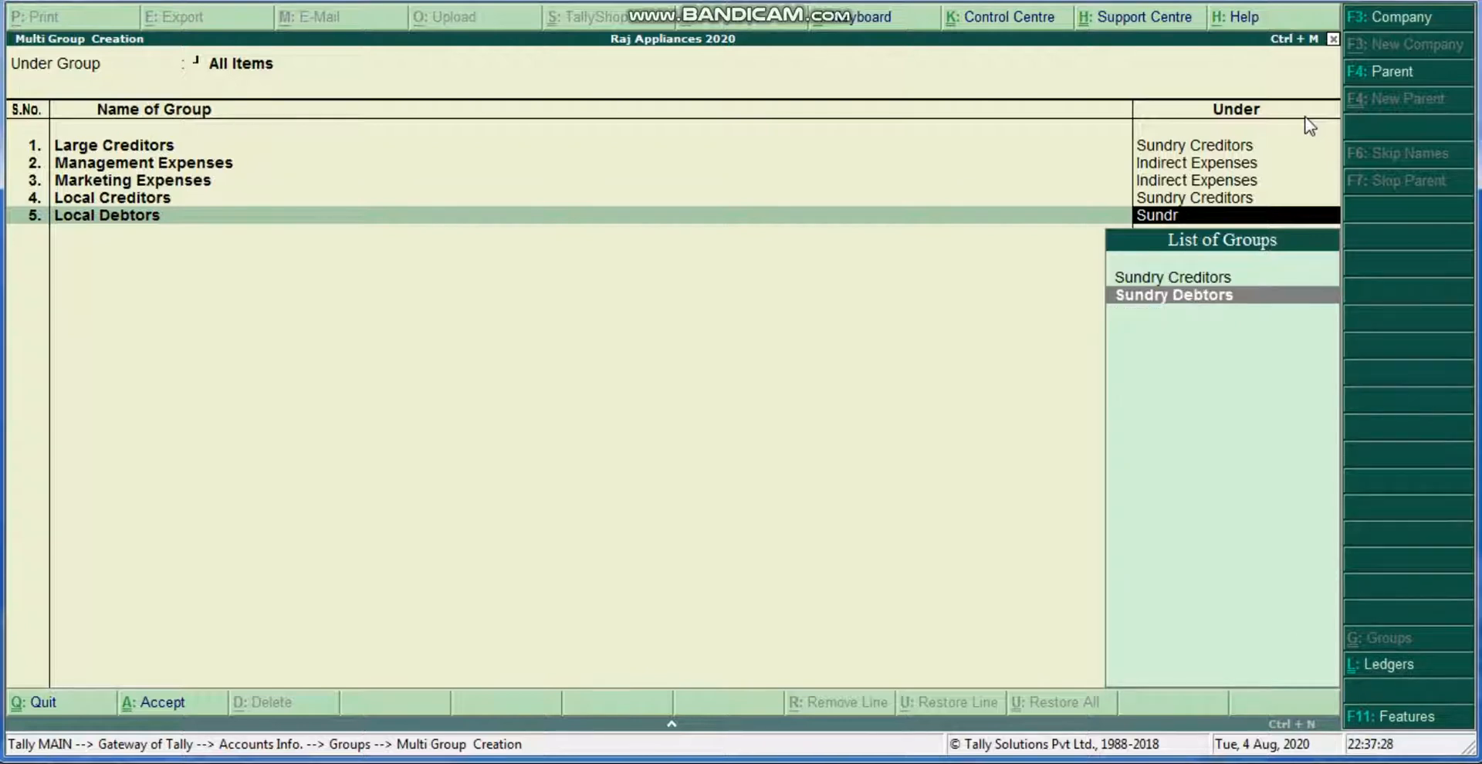
key(Return)
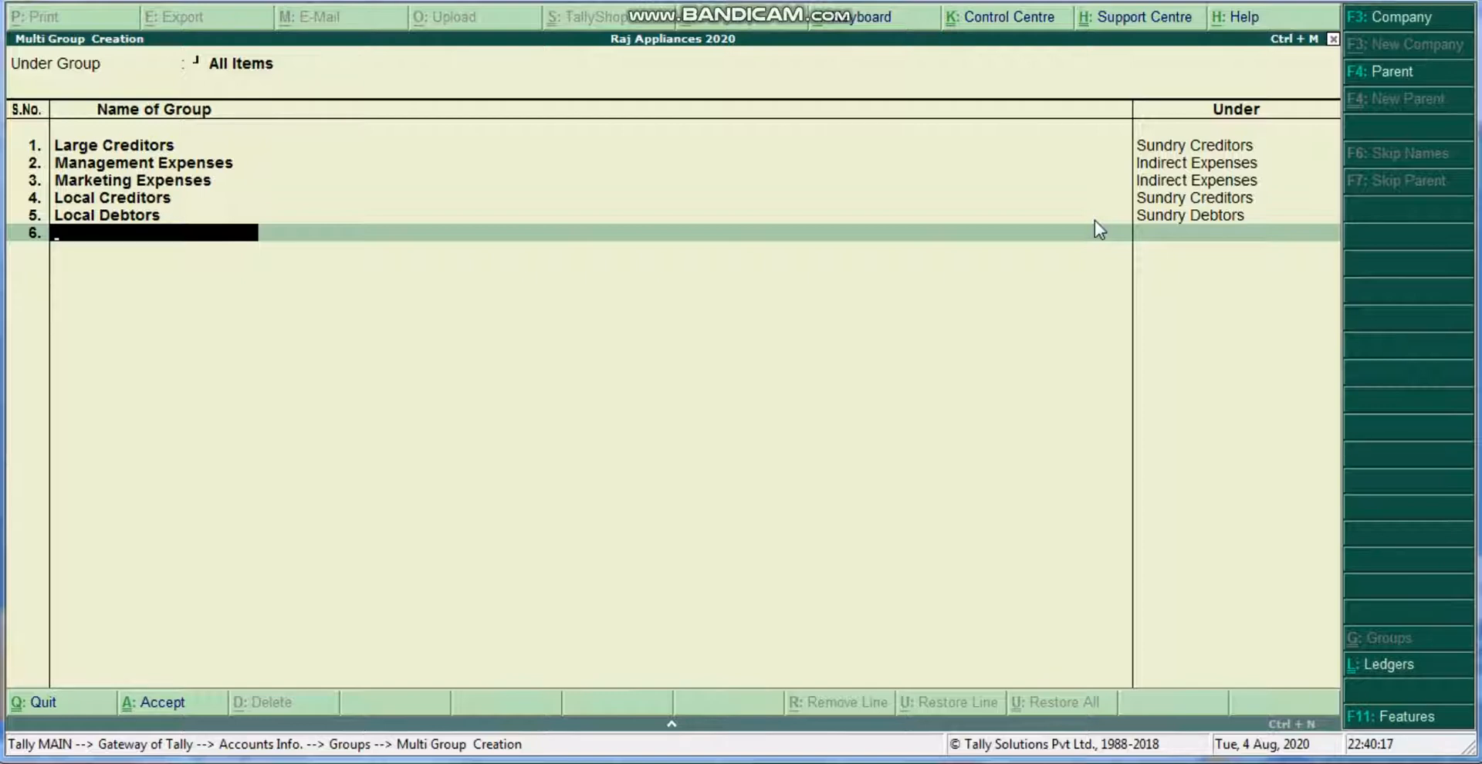
key(Return)
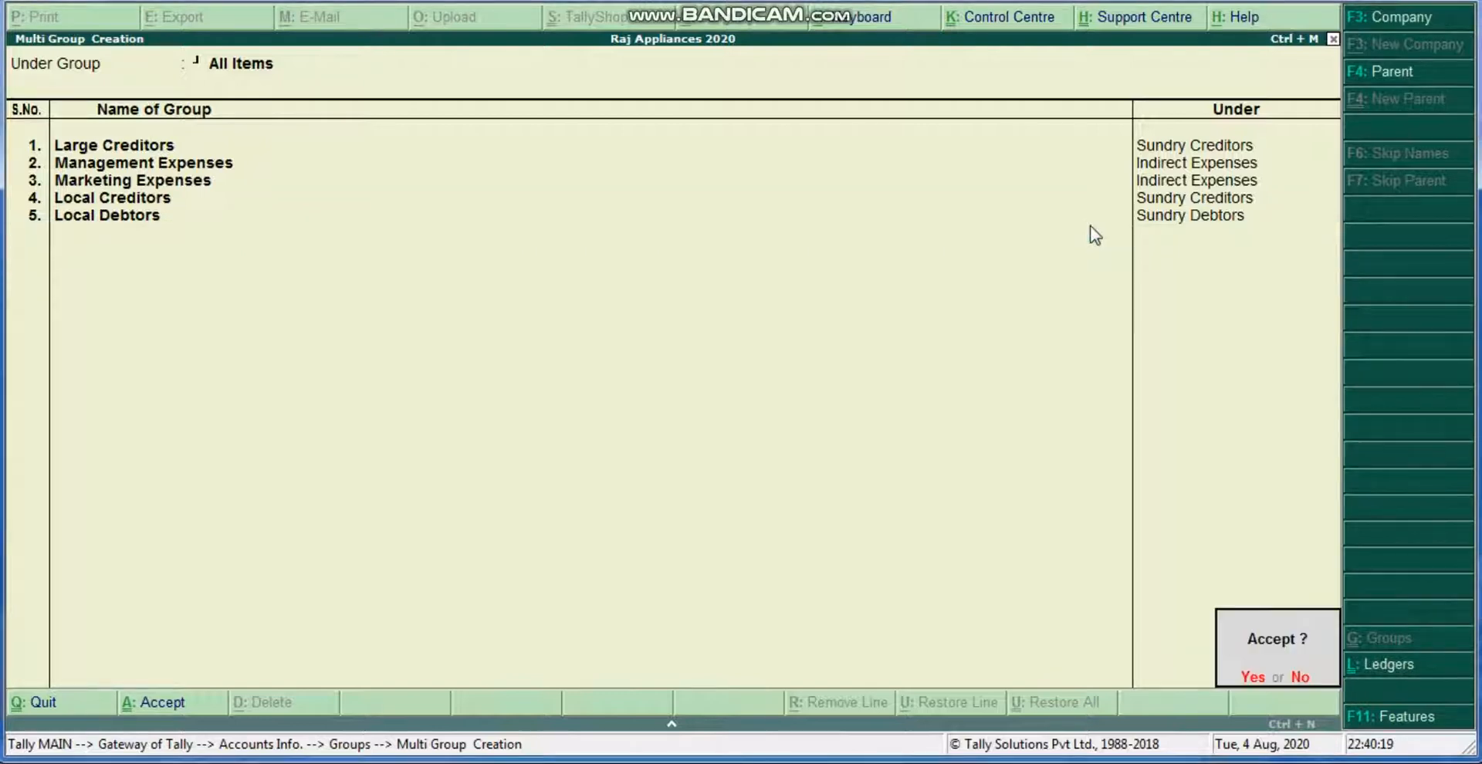
key(Return)
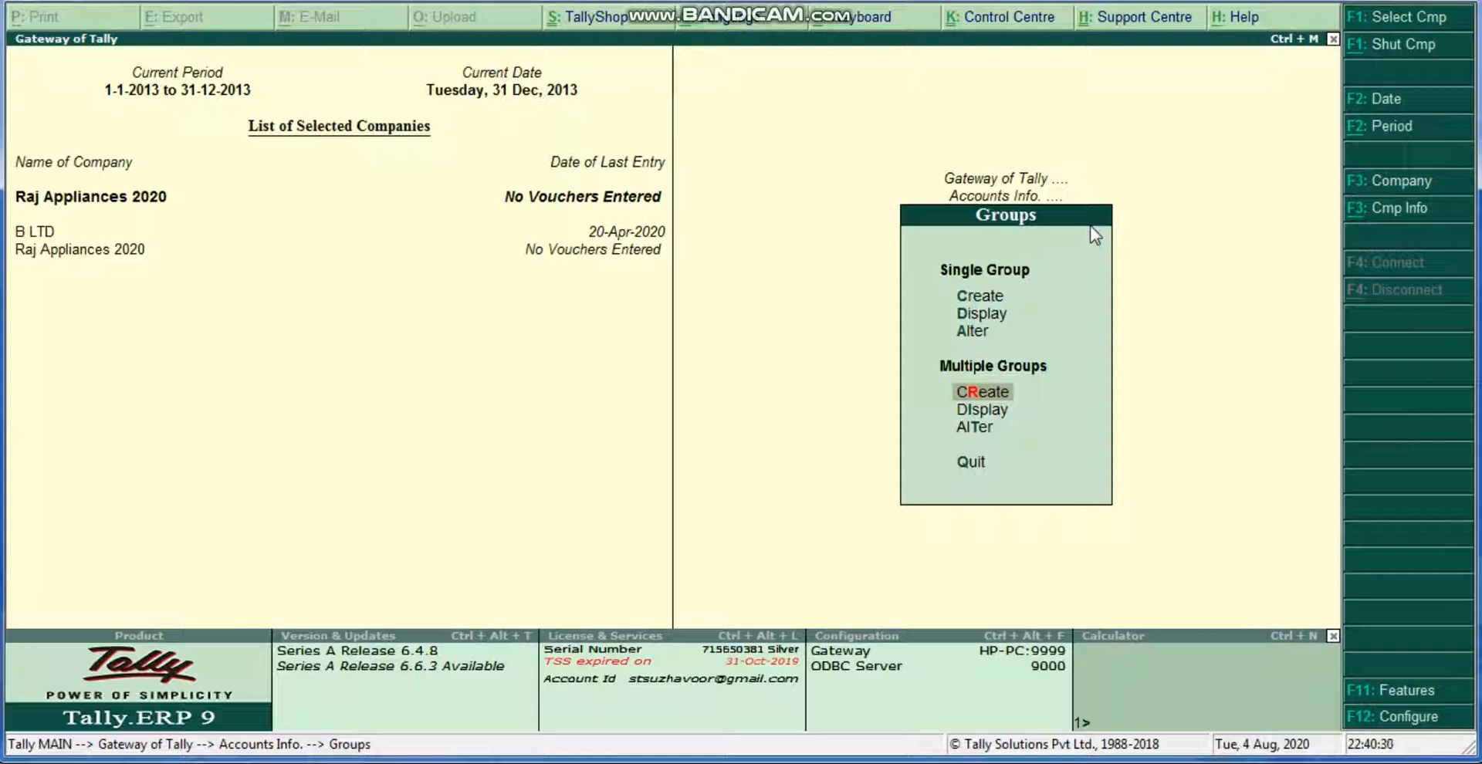
Leave the group options and start a multiple ledger creation with All Items as the parent group
key(Escape)
key(Escape)
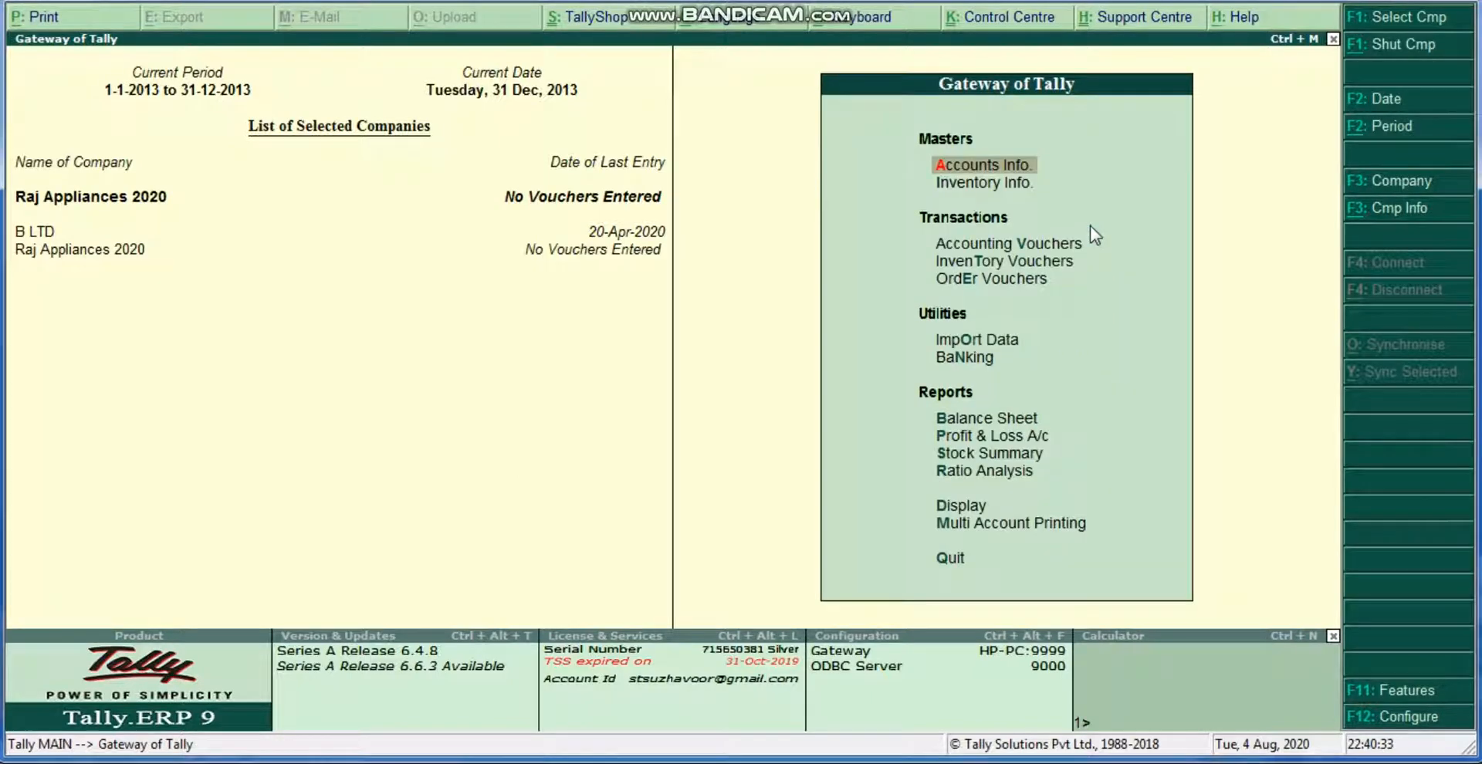
key(Return)
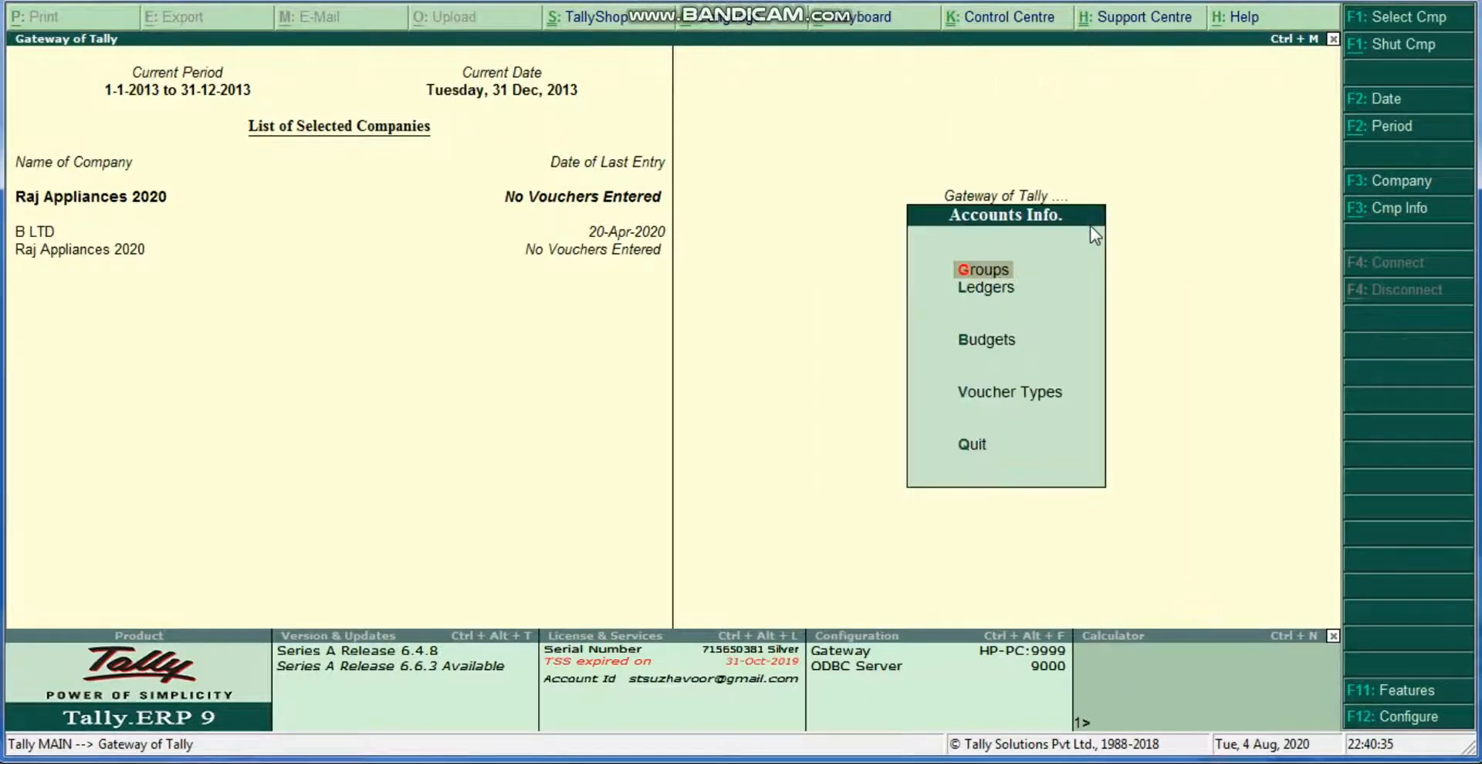
key(Down)
key(Return)
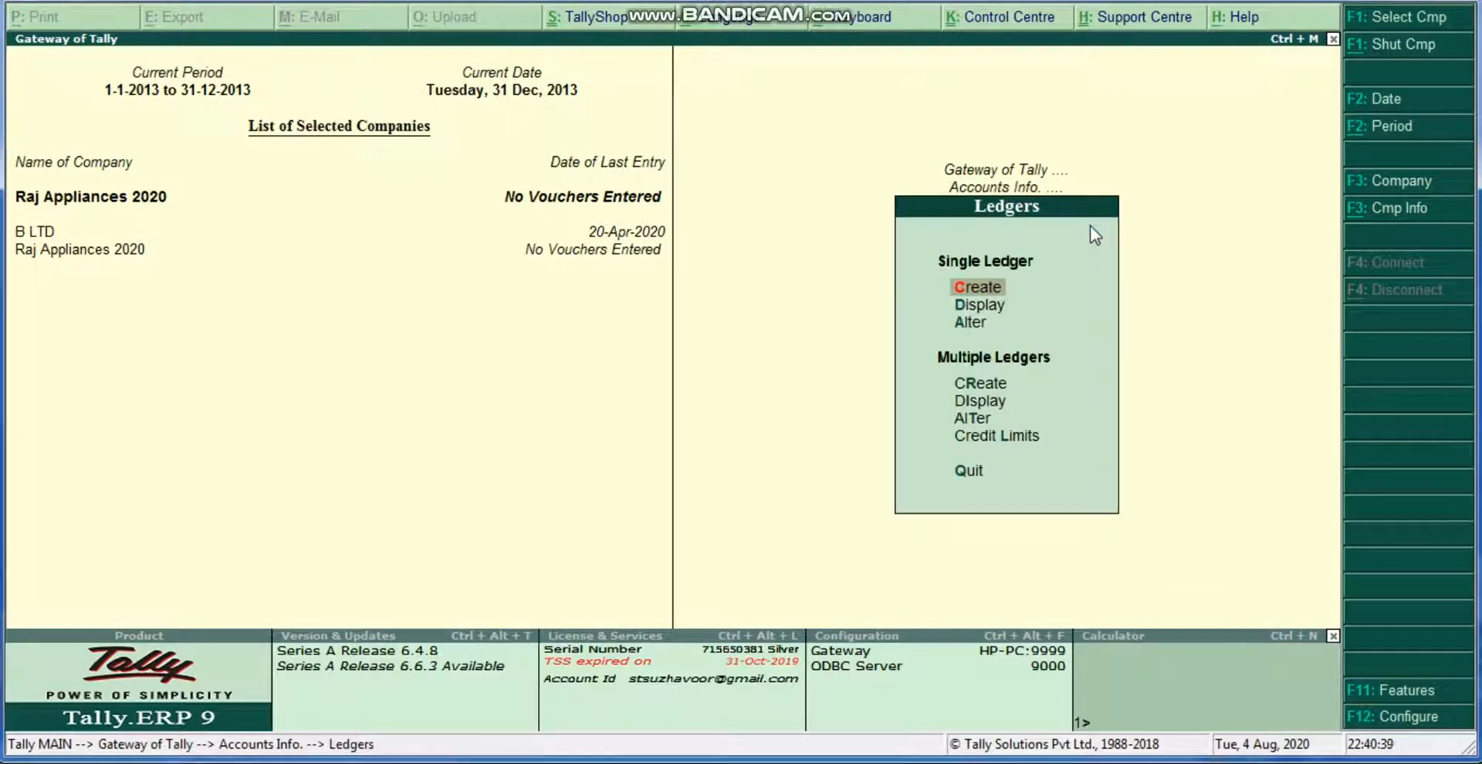
key(Down)
key(Down)
key(Down)
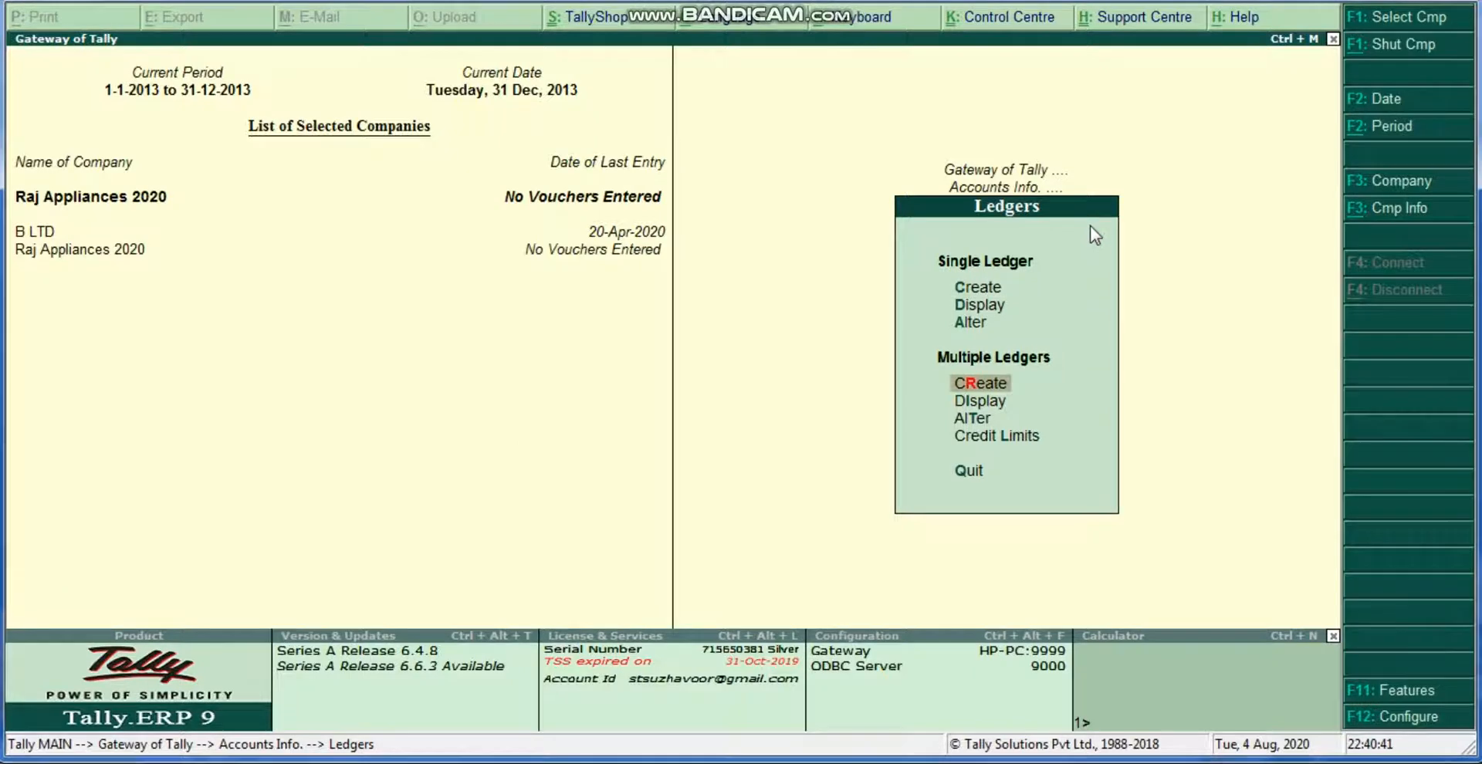
key(Return)
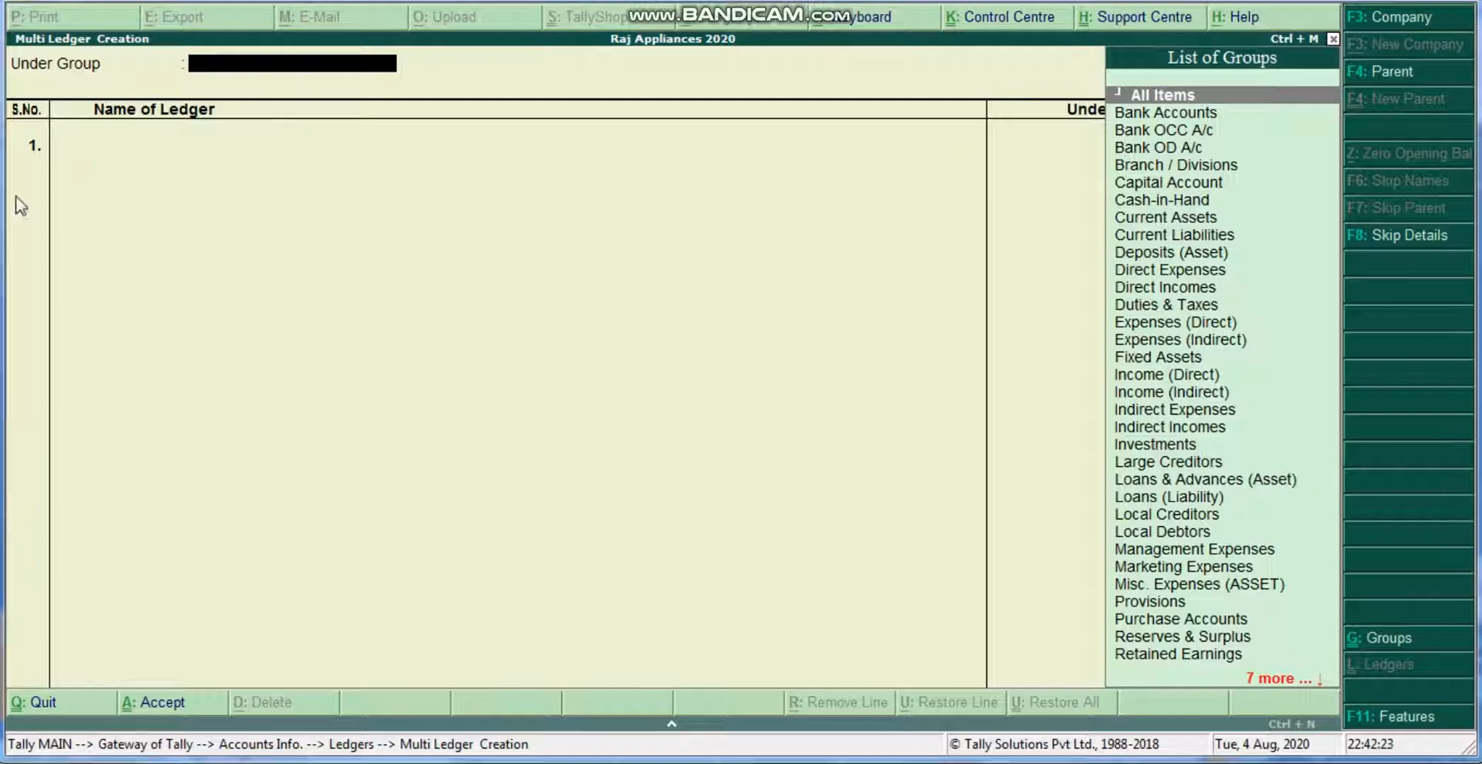
key(Return)
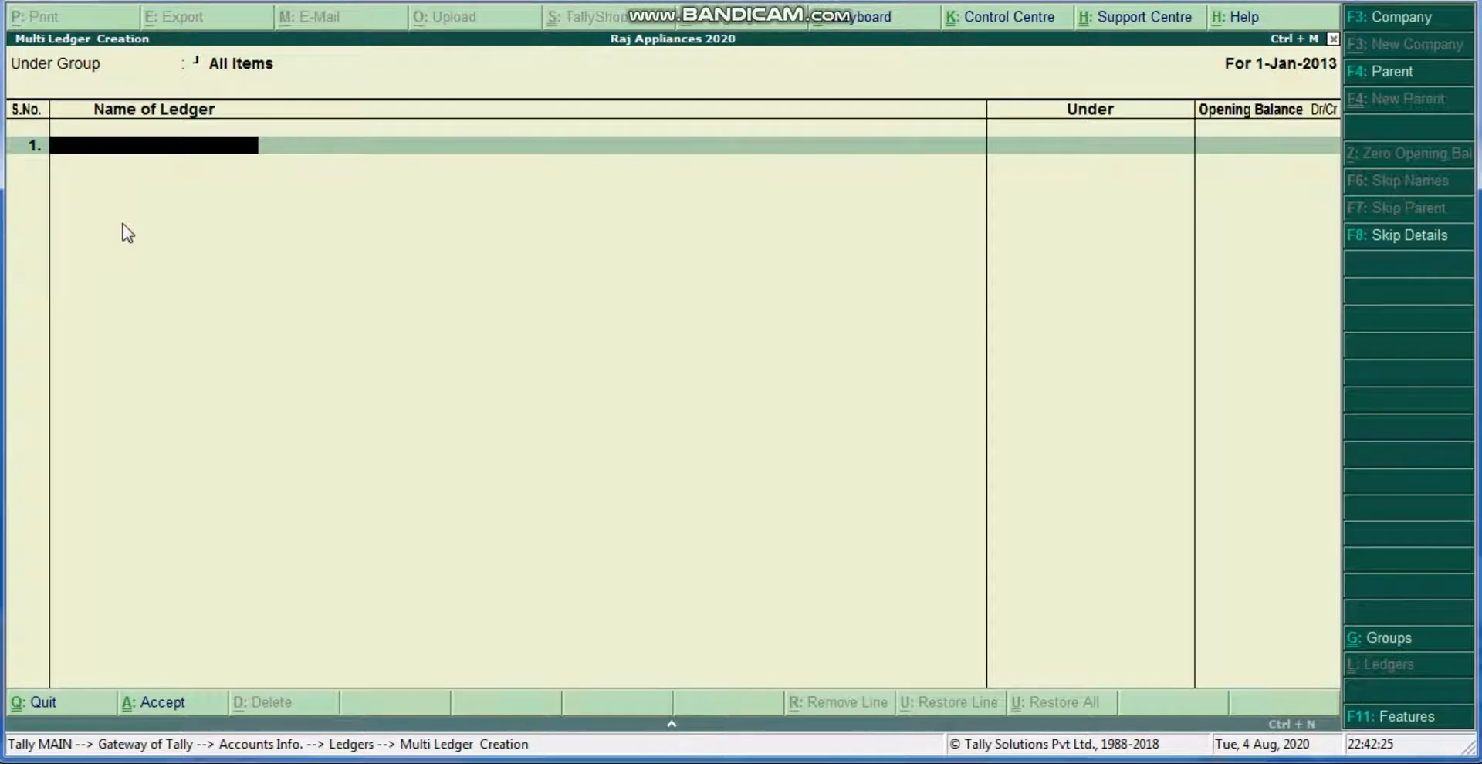
Add the ledger Building under Fixed Assets with an opening balance of 3,00,000 Dr
text(Building)
key(Return)
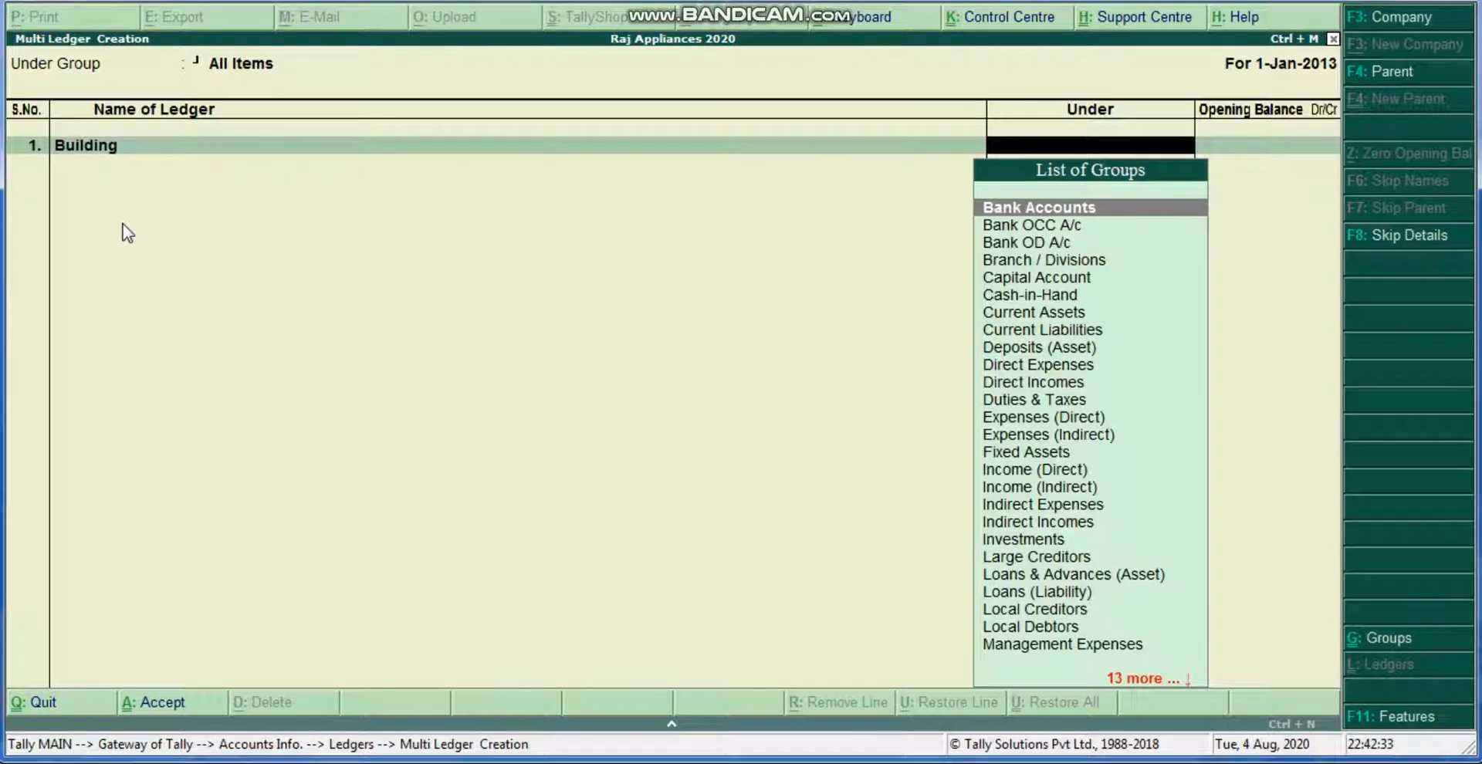
text(Fix)
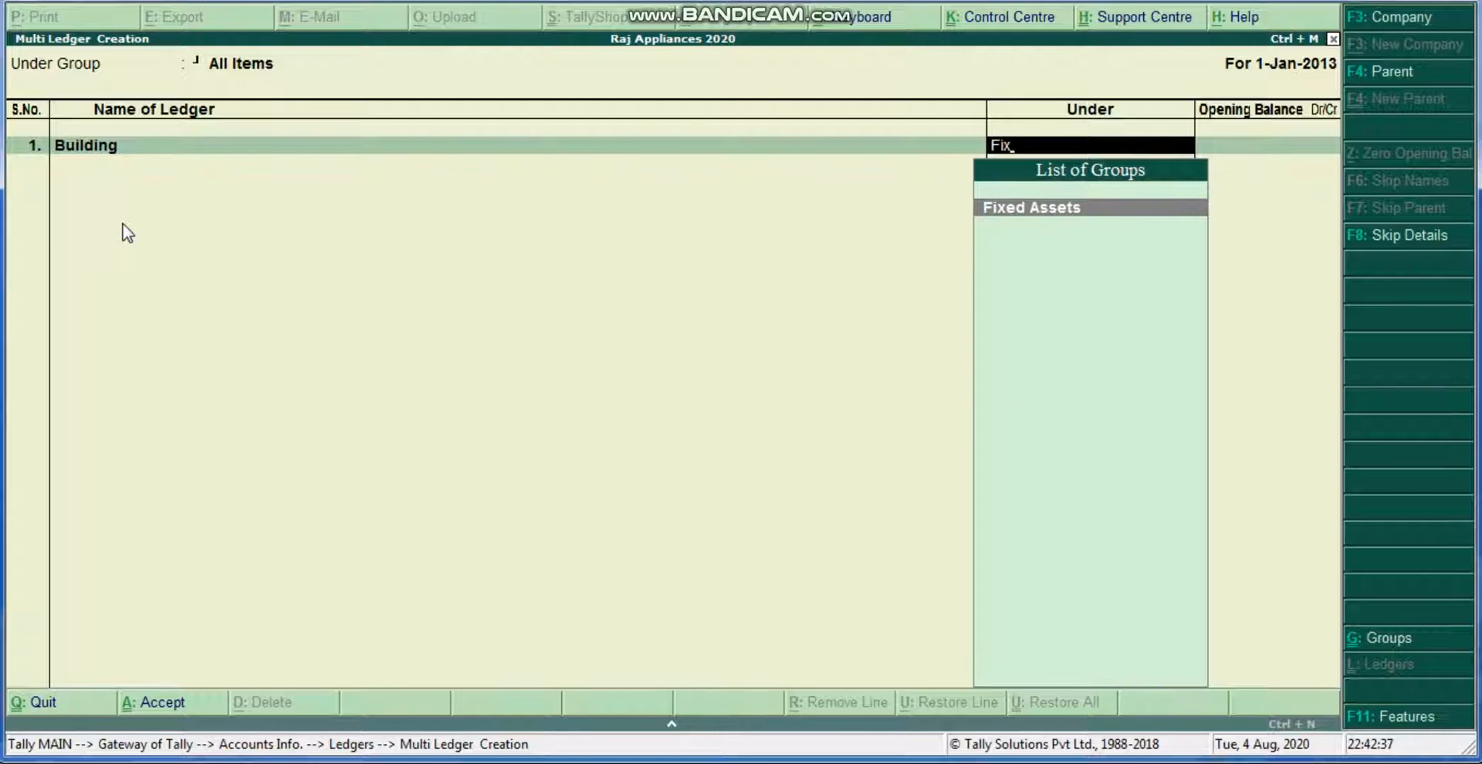
key(Return)
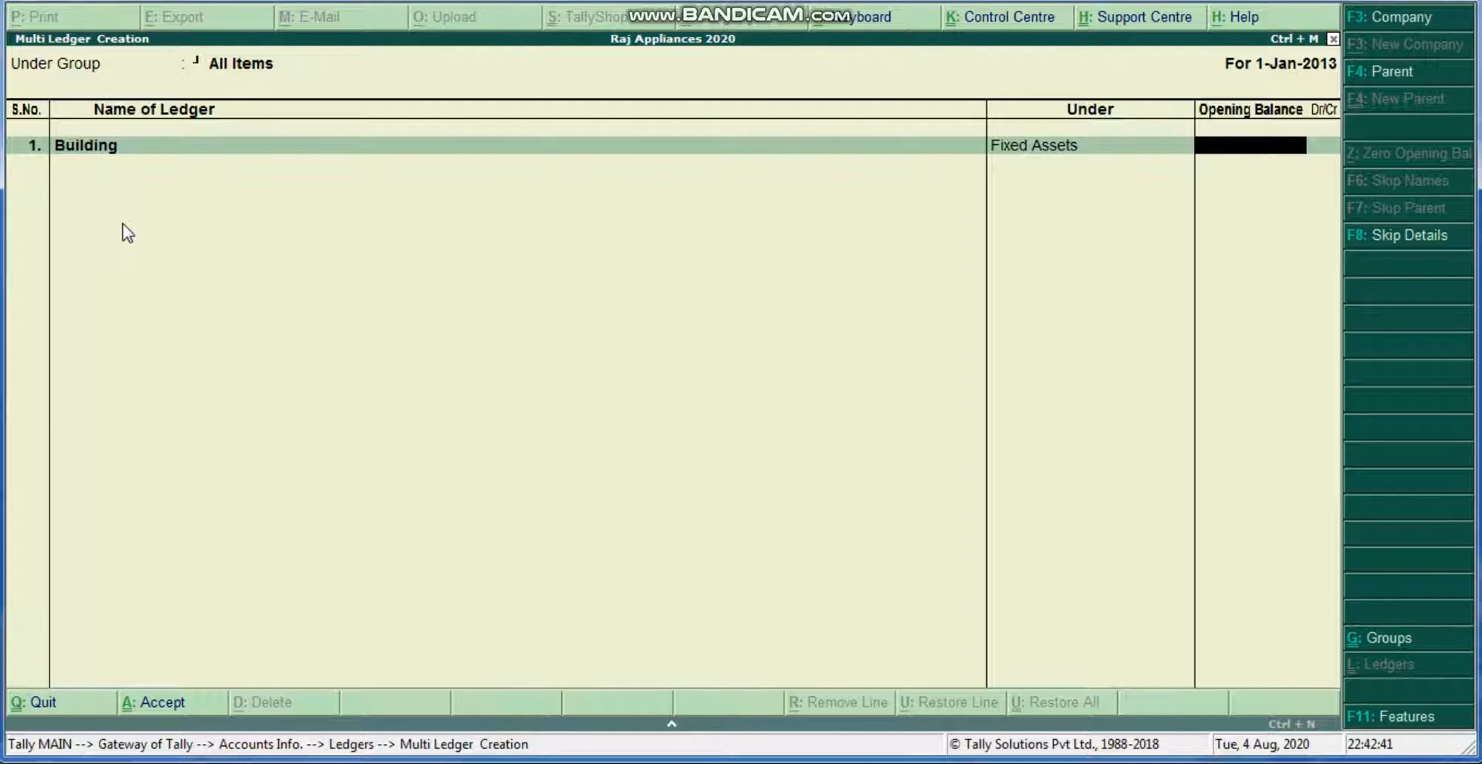
text(300000)
key(Return)
key(Return)
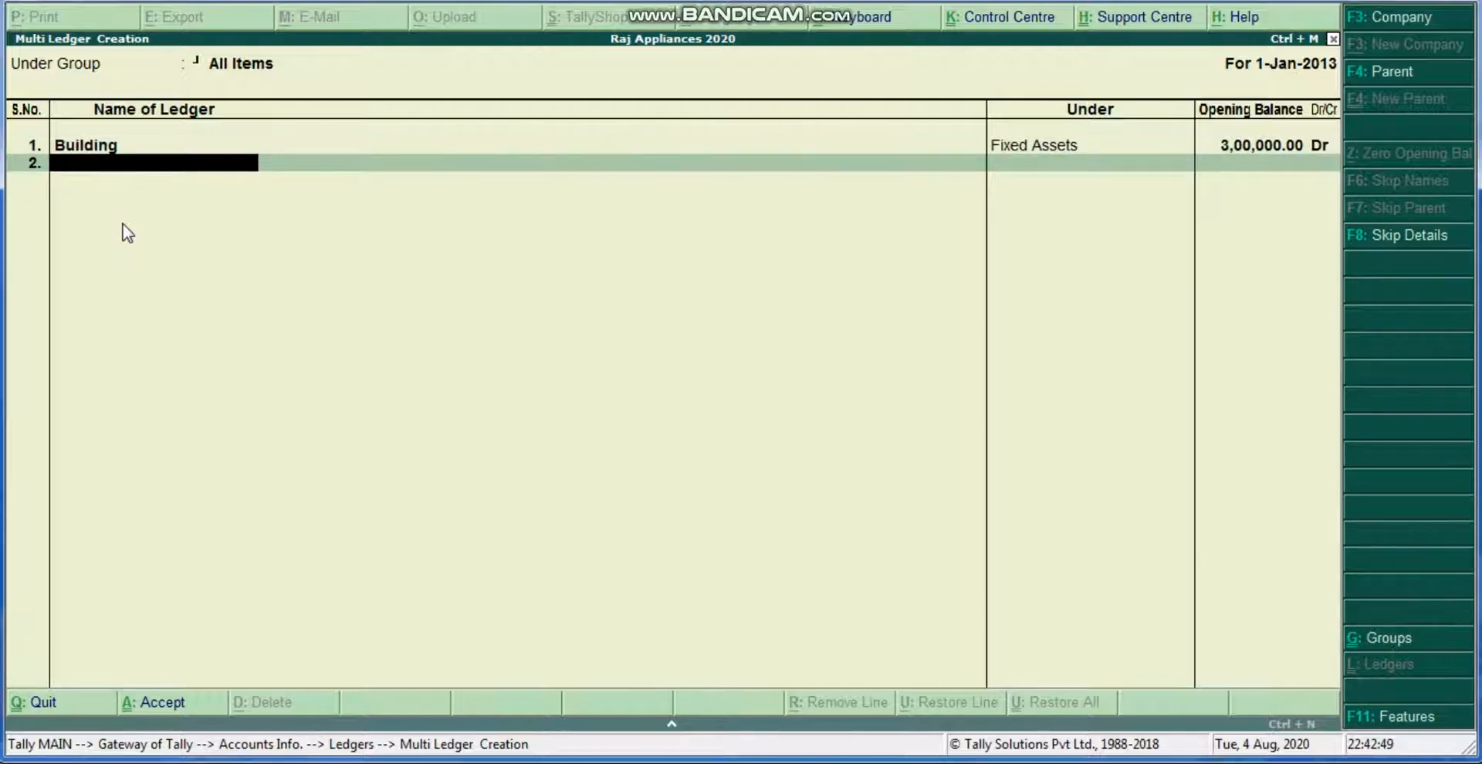
Add the ledger Furniture & Equipments under Fixed Assets with an opening balance of 2,00,000 Dr
text(Furniture)
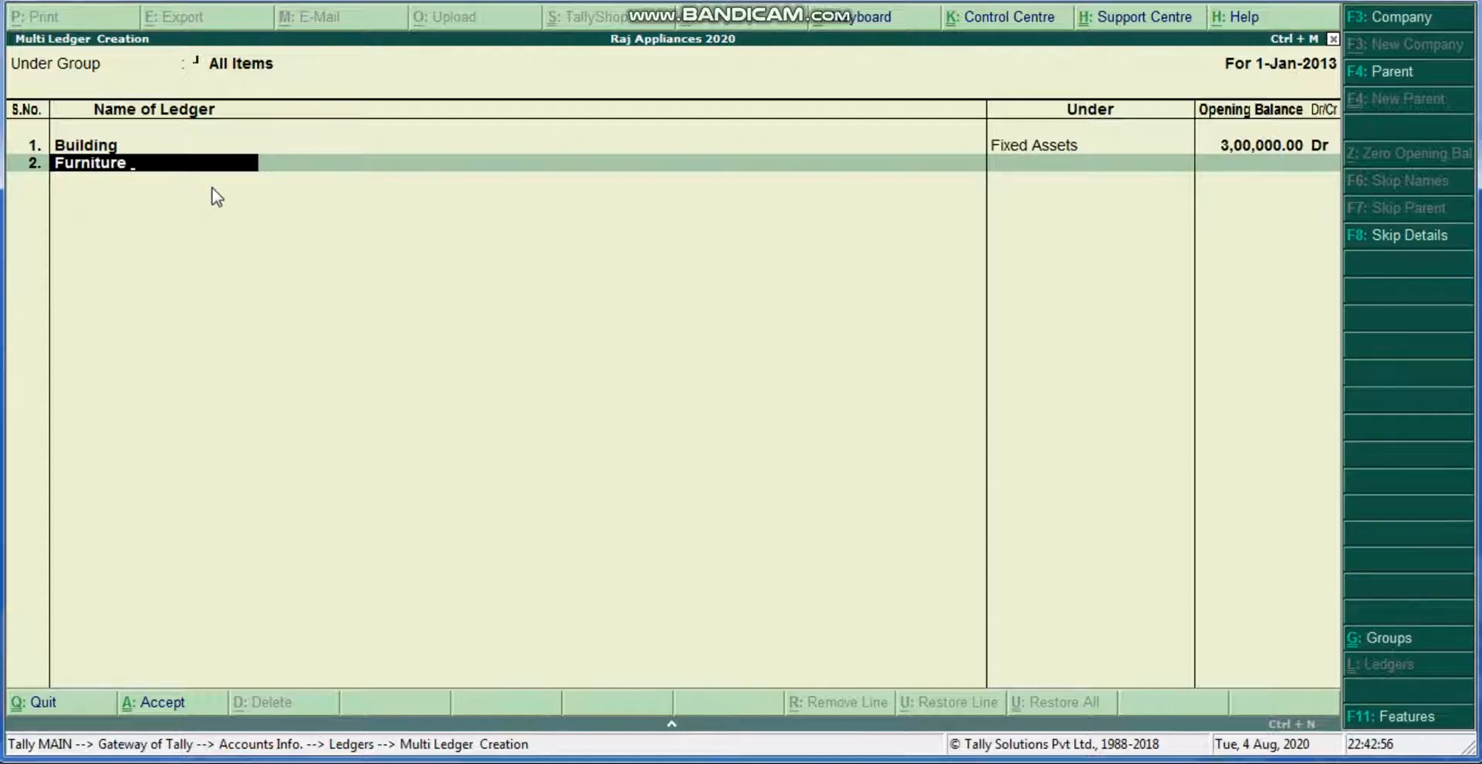
text( & Equipments)
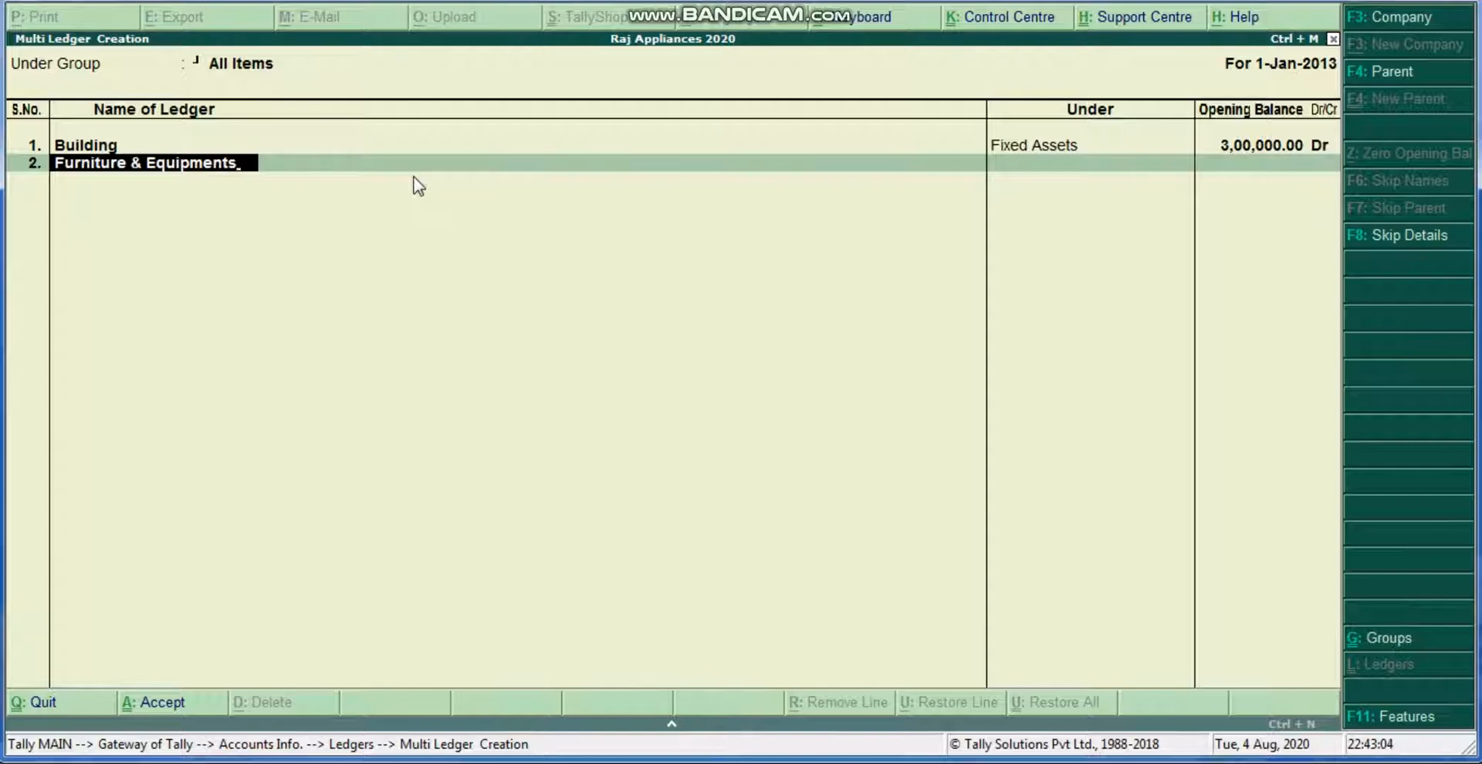
key(Return)
text(Fix)
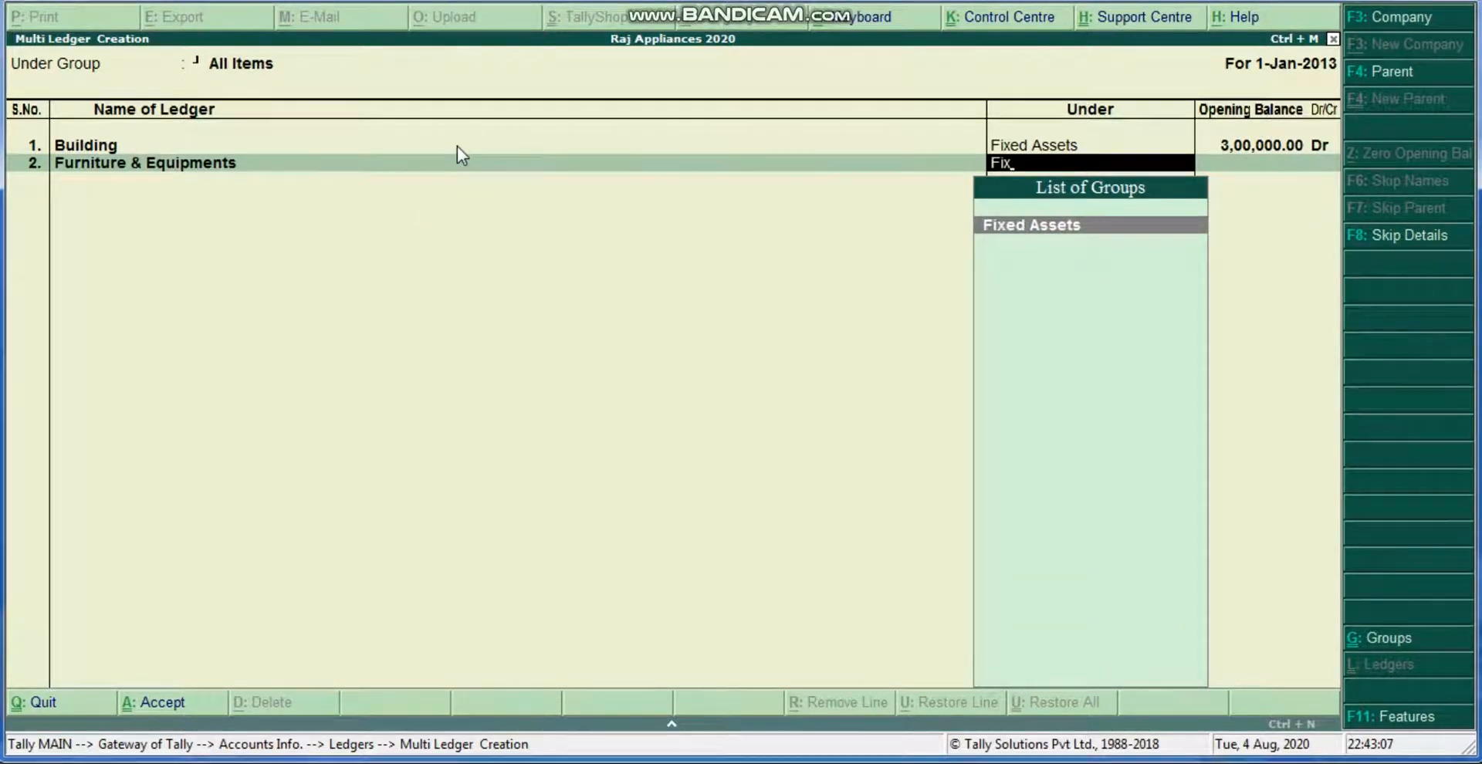
key(Return)
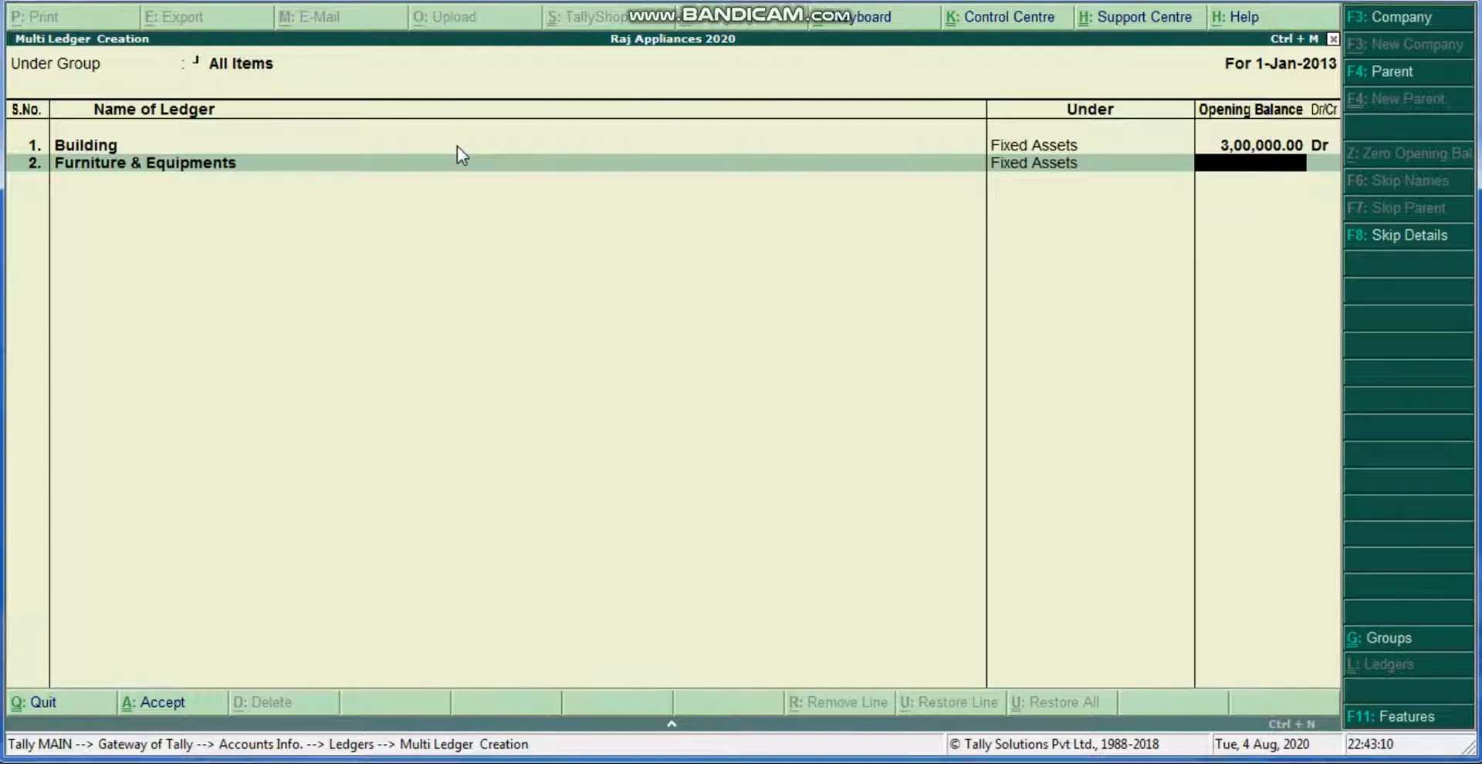
text(200000)
key(Return)
key(Return)
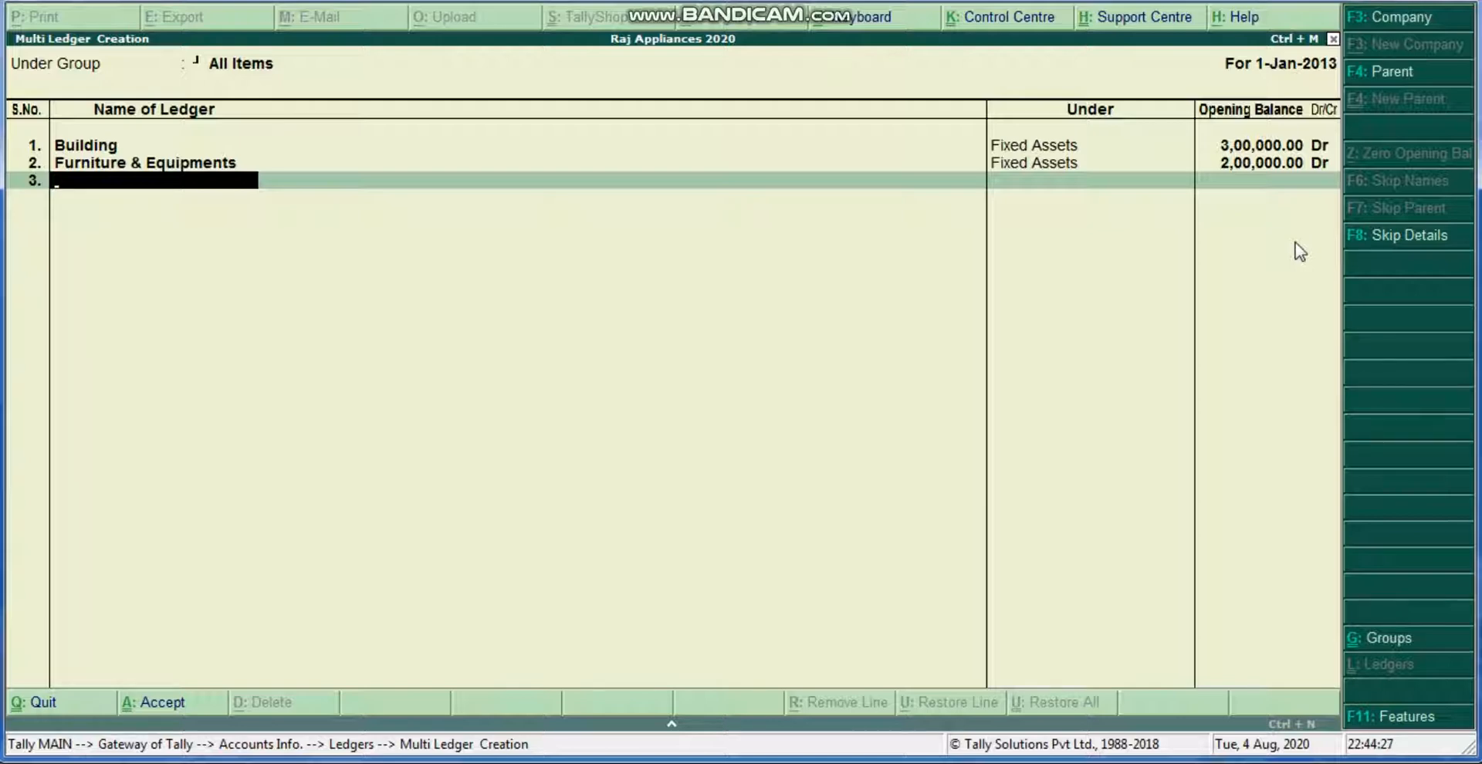
Add the ledger SBI Current Account under Bank Accounts with an opening balance of 6,00,000 Dr, keeping the ledger list open for more entries
text(SBI Current A)
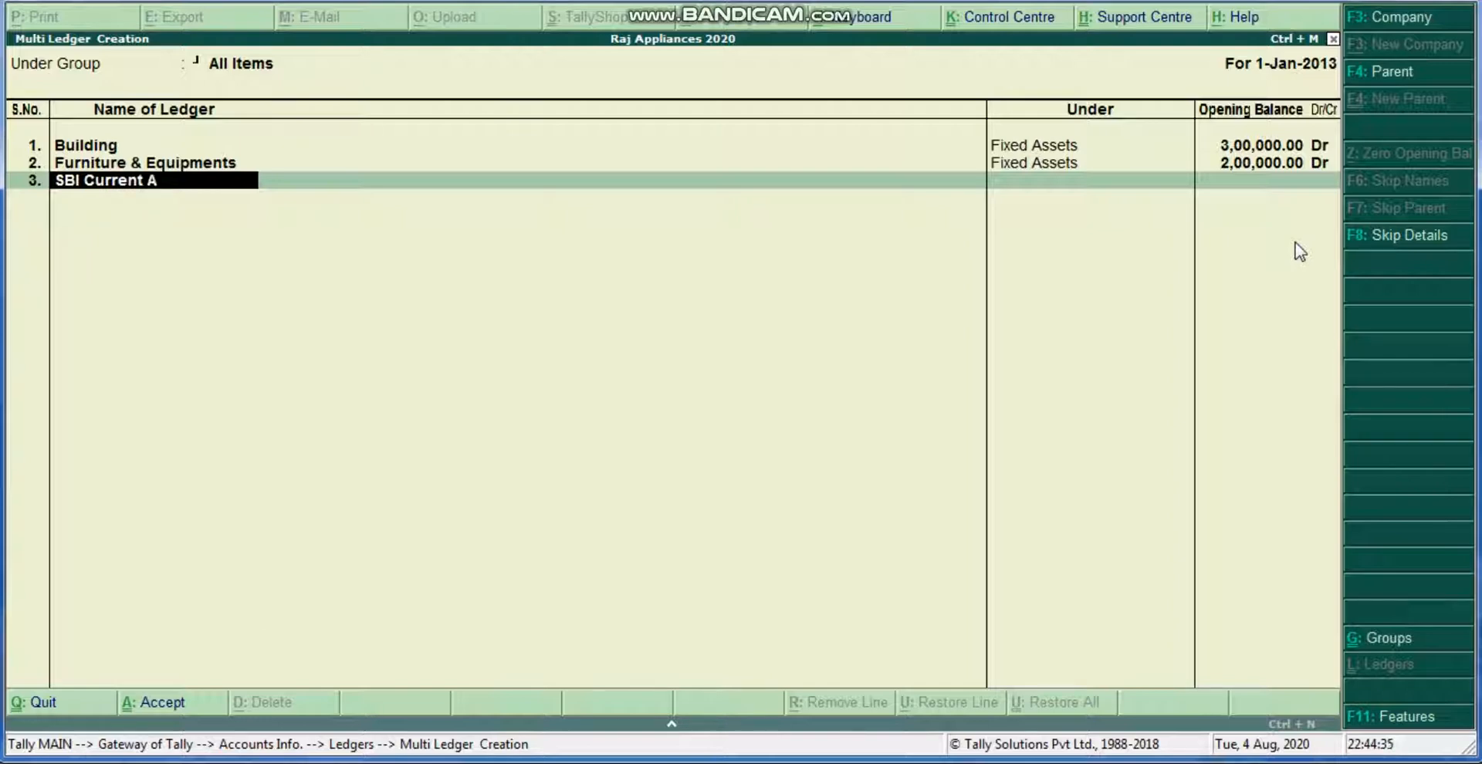
text(ccount)
key(Return)
text(Ban)
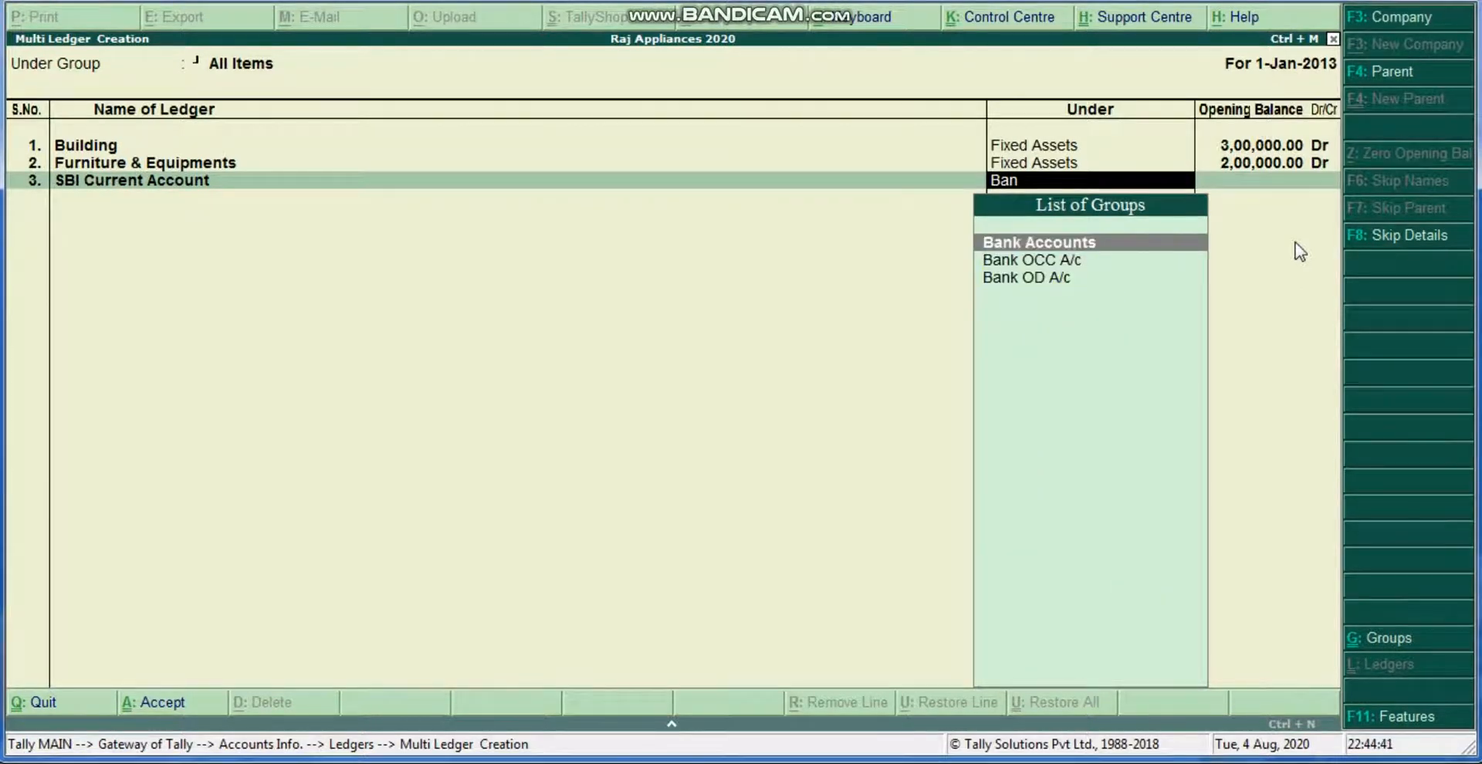
key(Return)
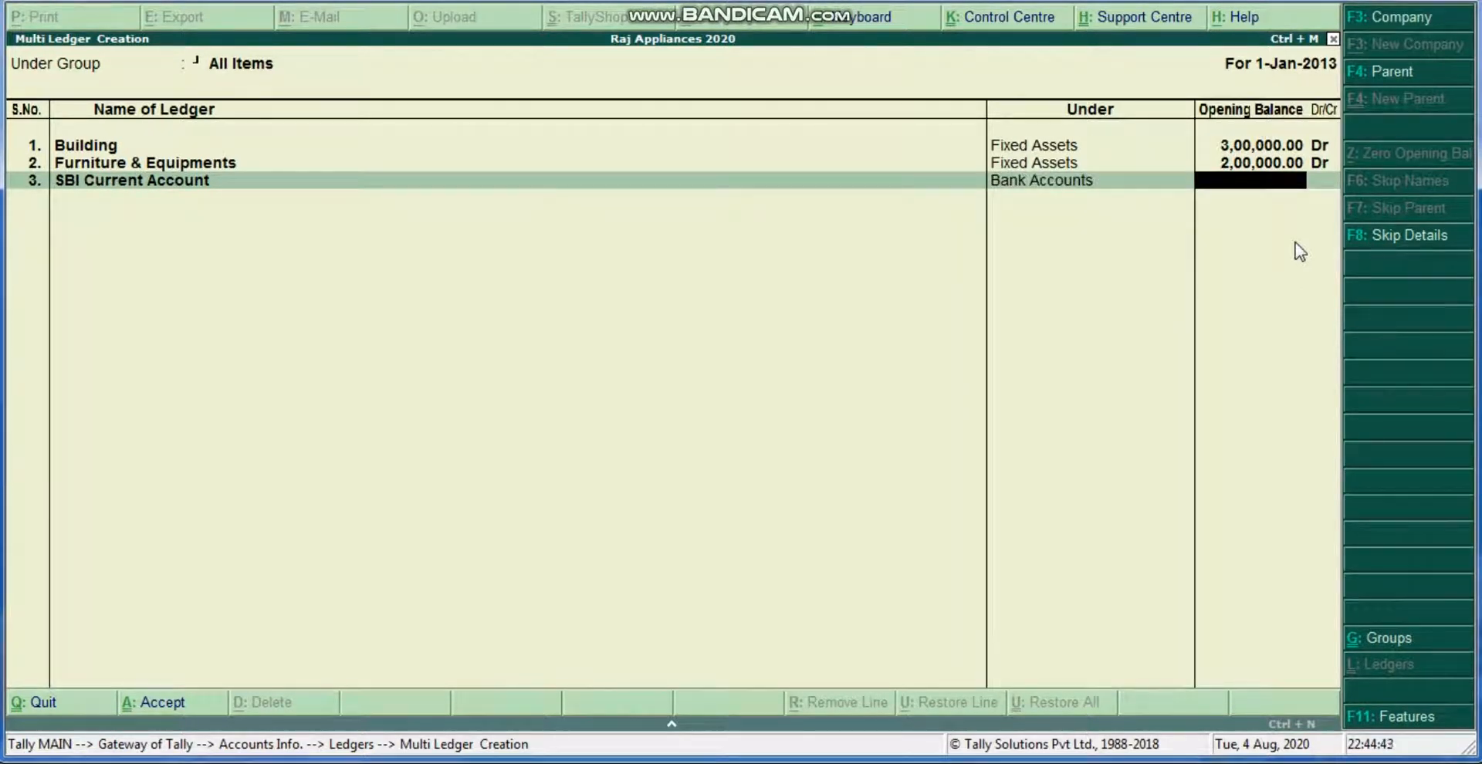
text(600000)
key(Return)
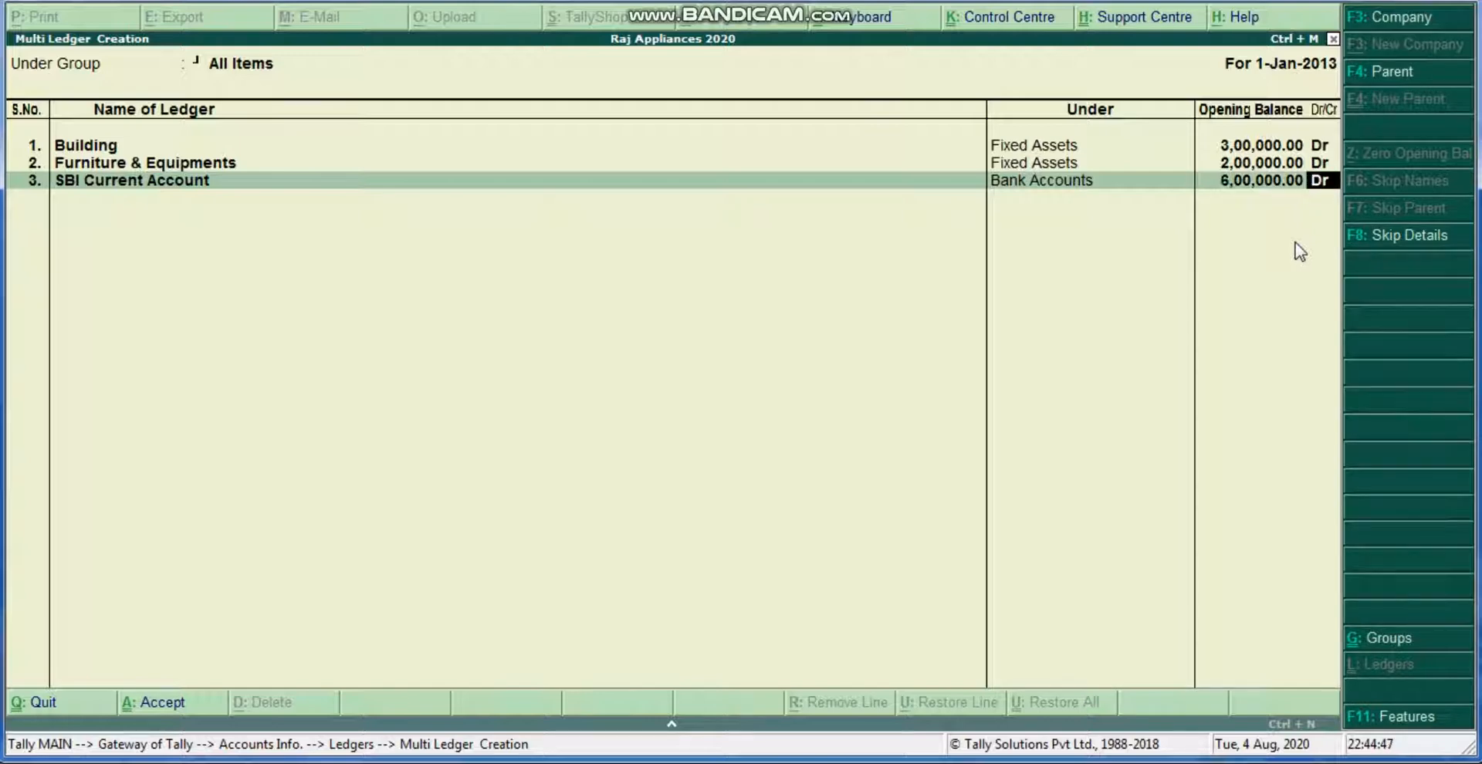
key(Return)
key(Return)
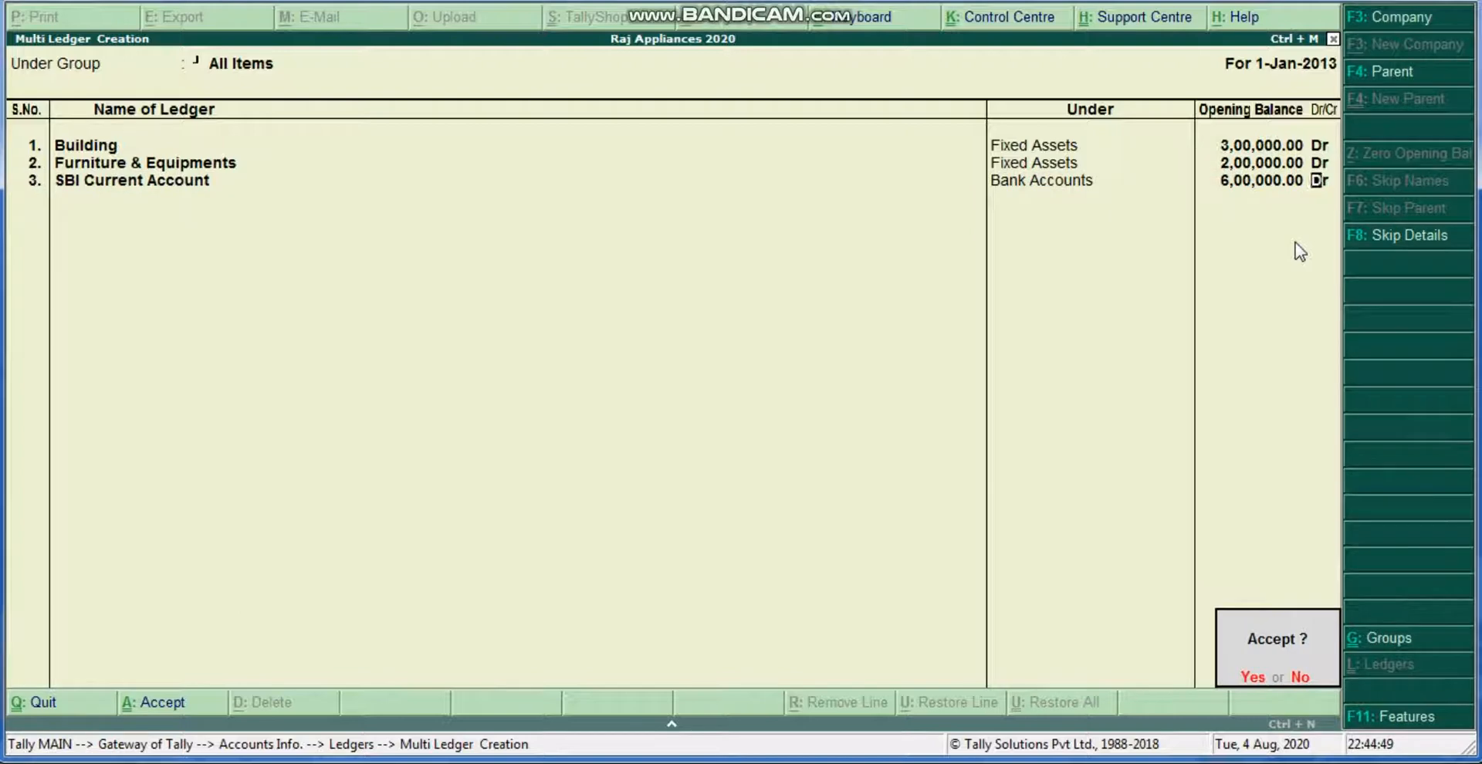
key(Escape)
key(Return)
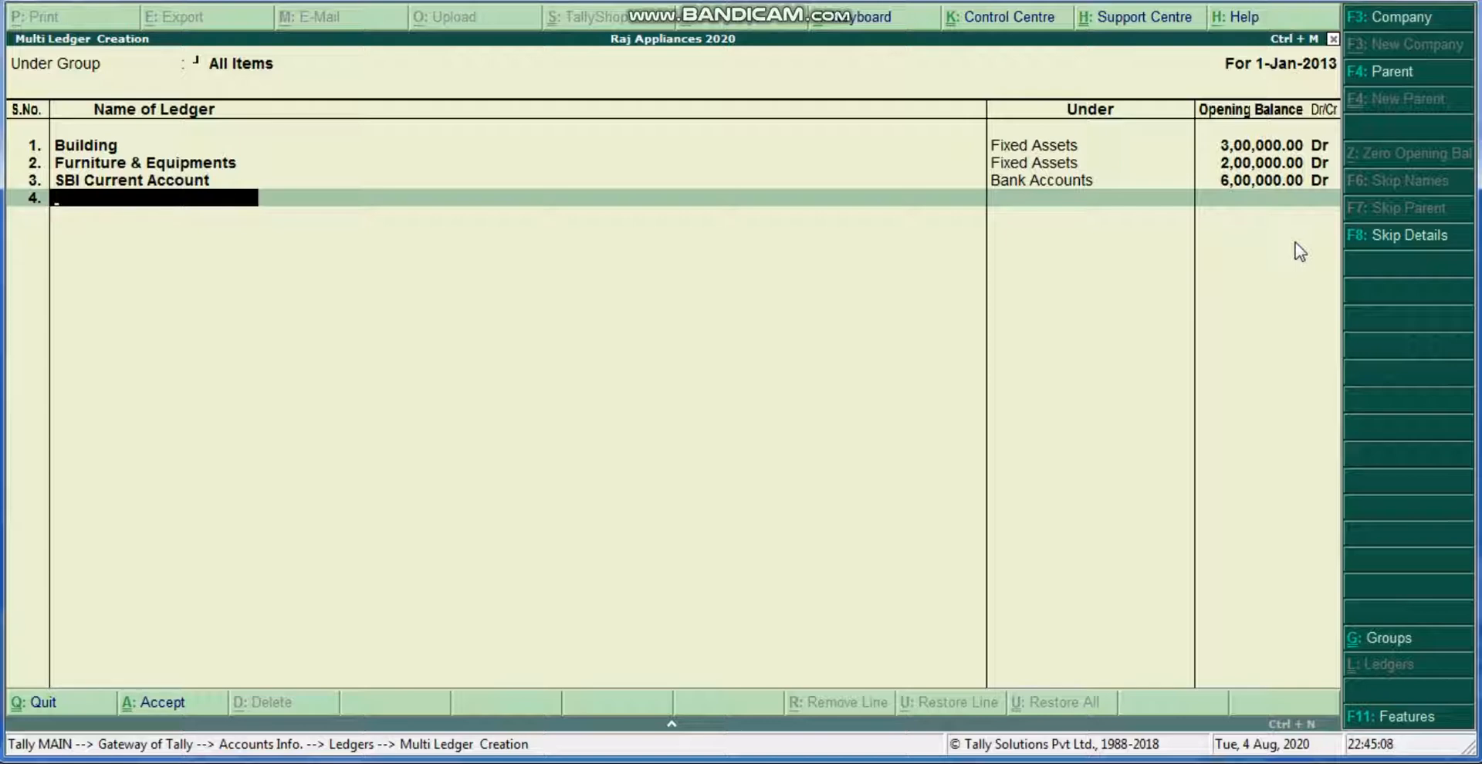
Add the ledger Capital under Capital Account with an opening balance of 10,00,000 Cr
text(Capital)
key(Return)
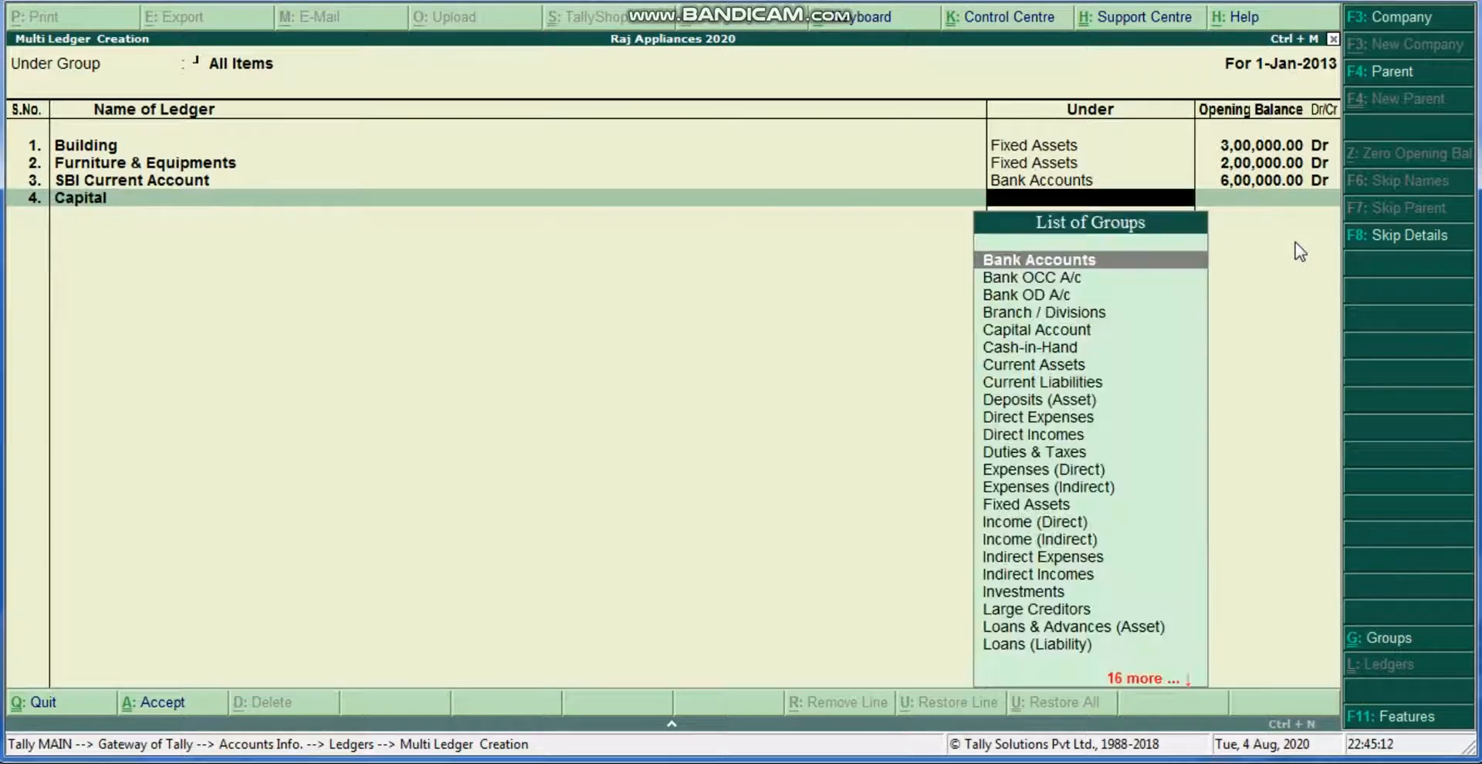
text(Cap)
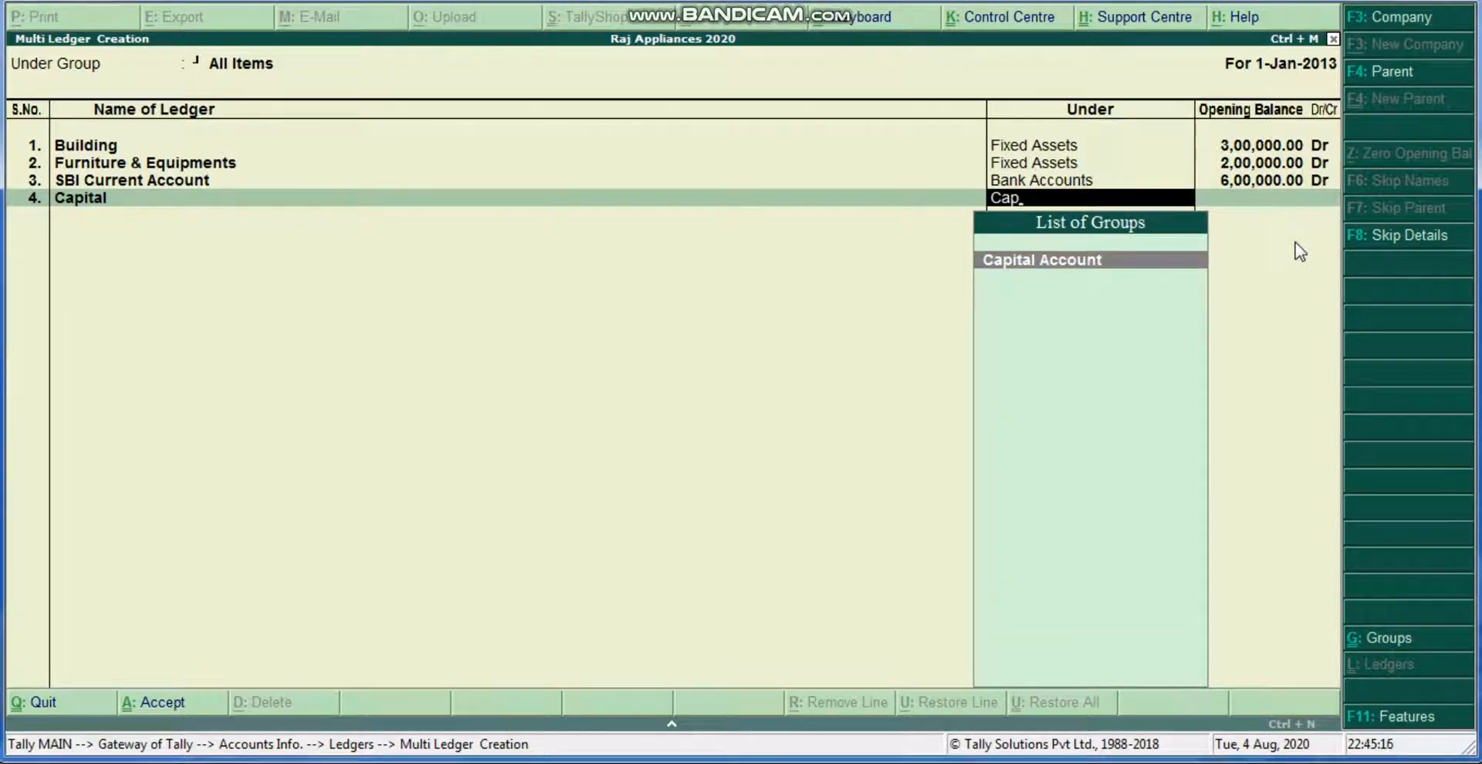
key(Return)
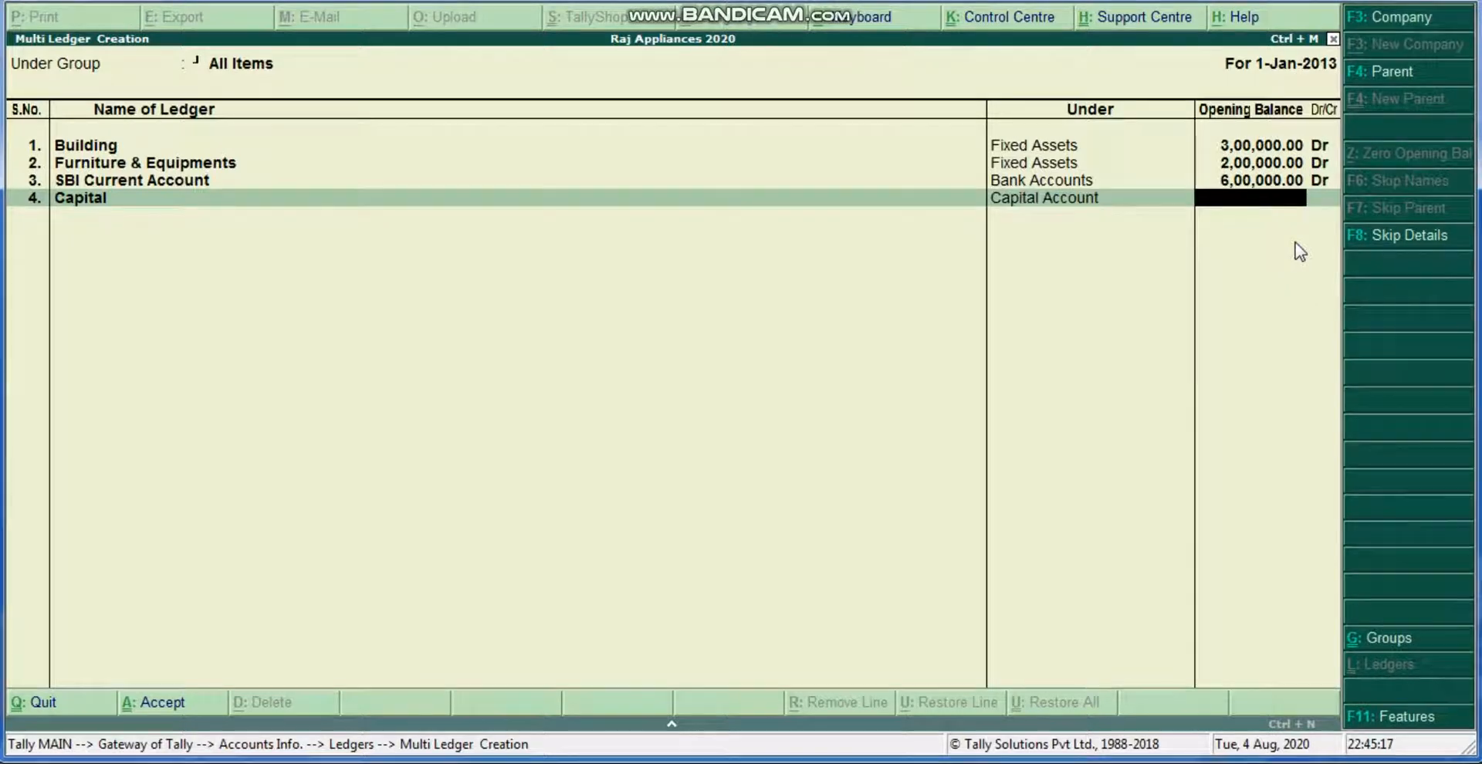
text(10,)
text(00,00)
text(00)
key(Return)
key(Return)
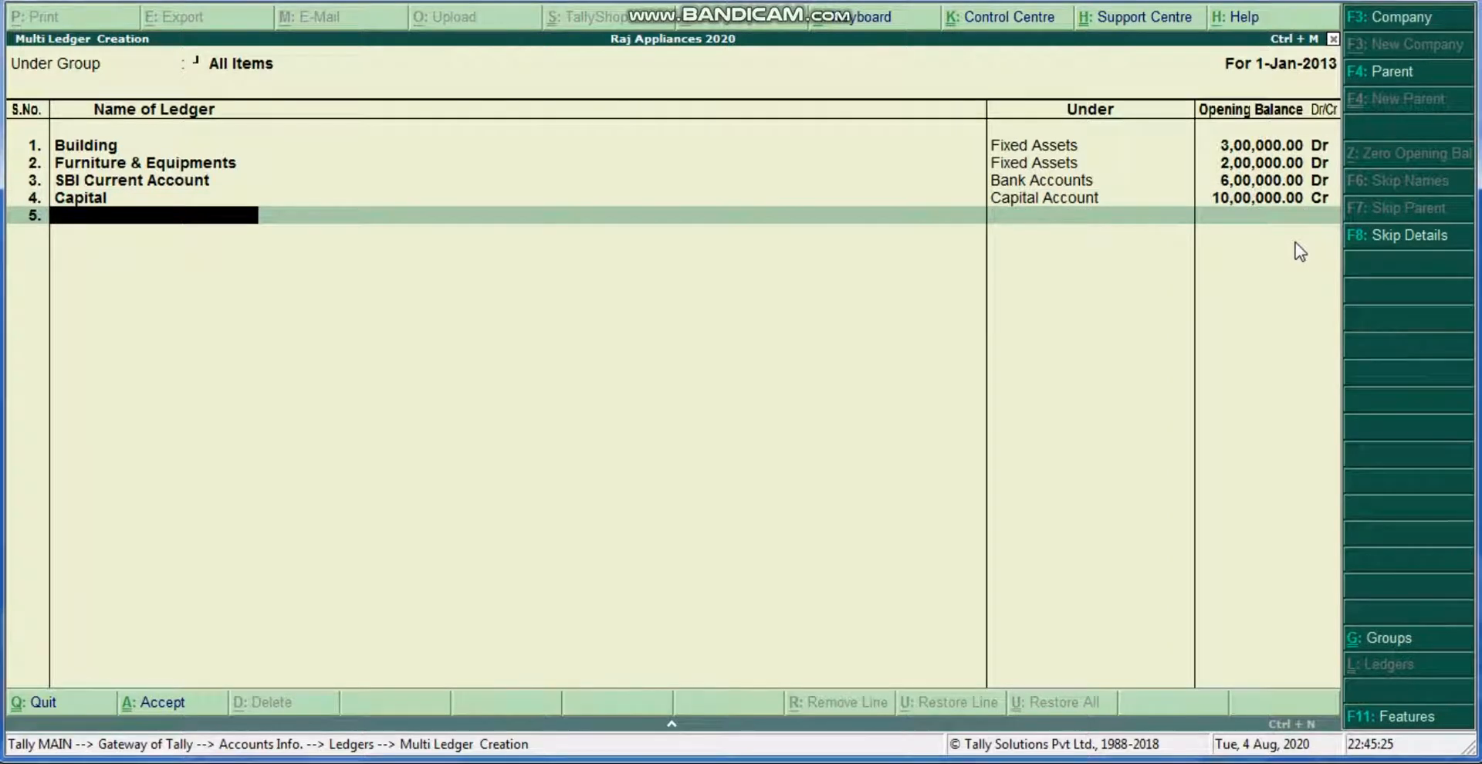
Add the ledger Bank Loan under Loans (Liability) with an opening balance of 4,95,000 Cr and save the ledger list
text(Bank Loan)
key(Return)
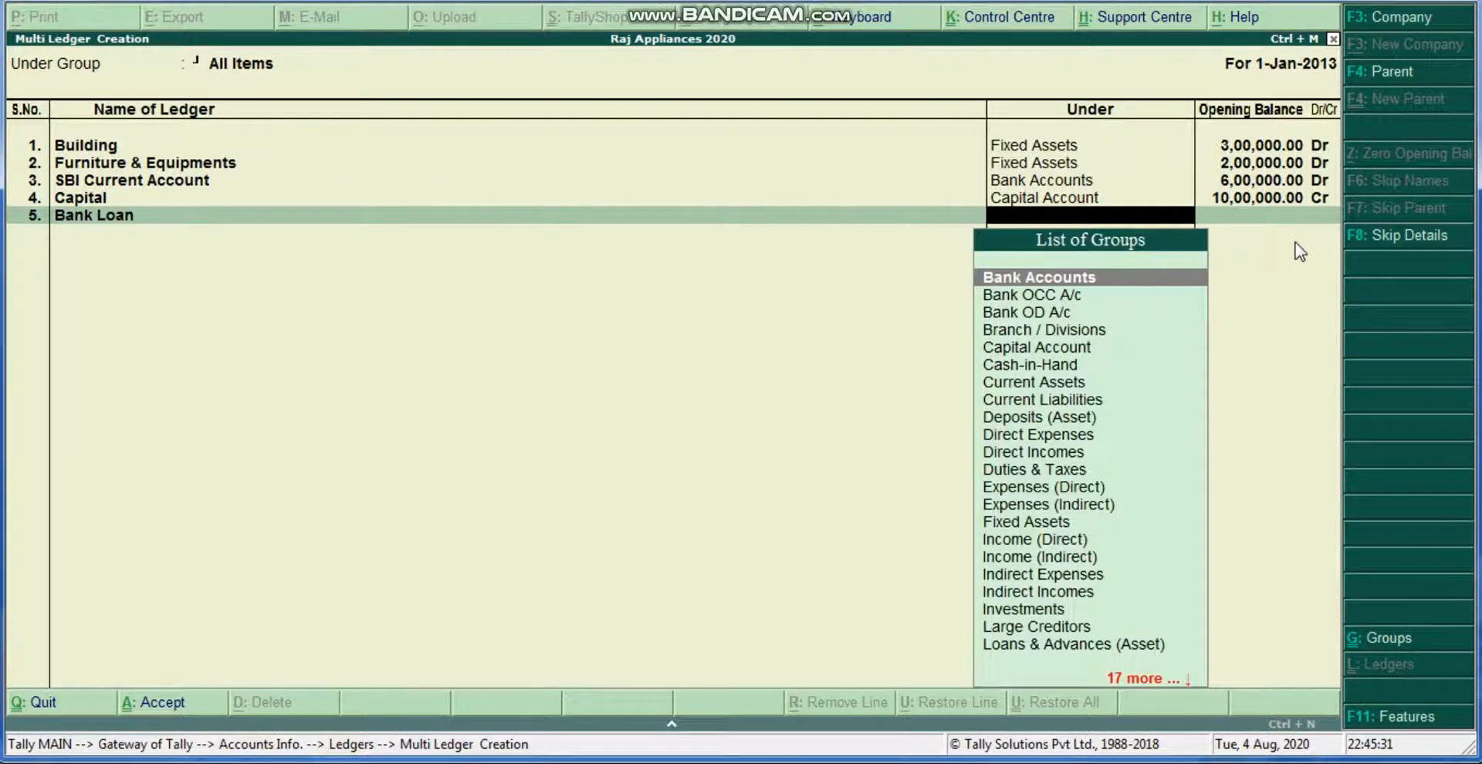
text(Loa)
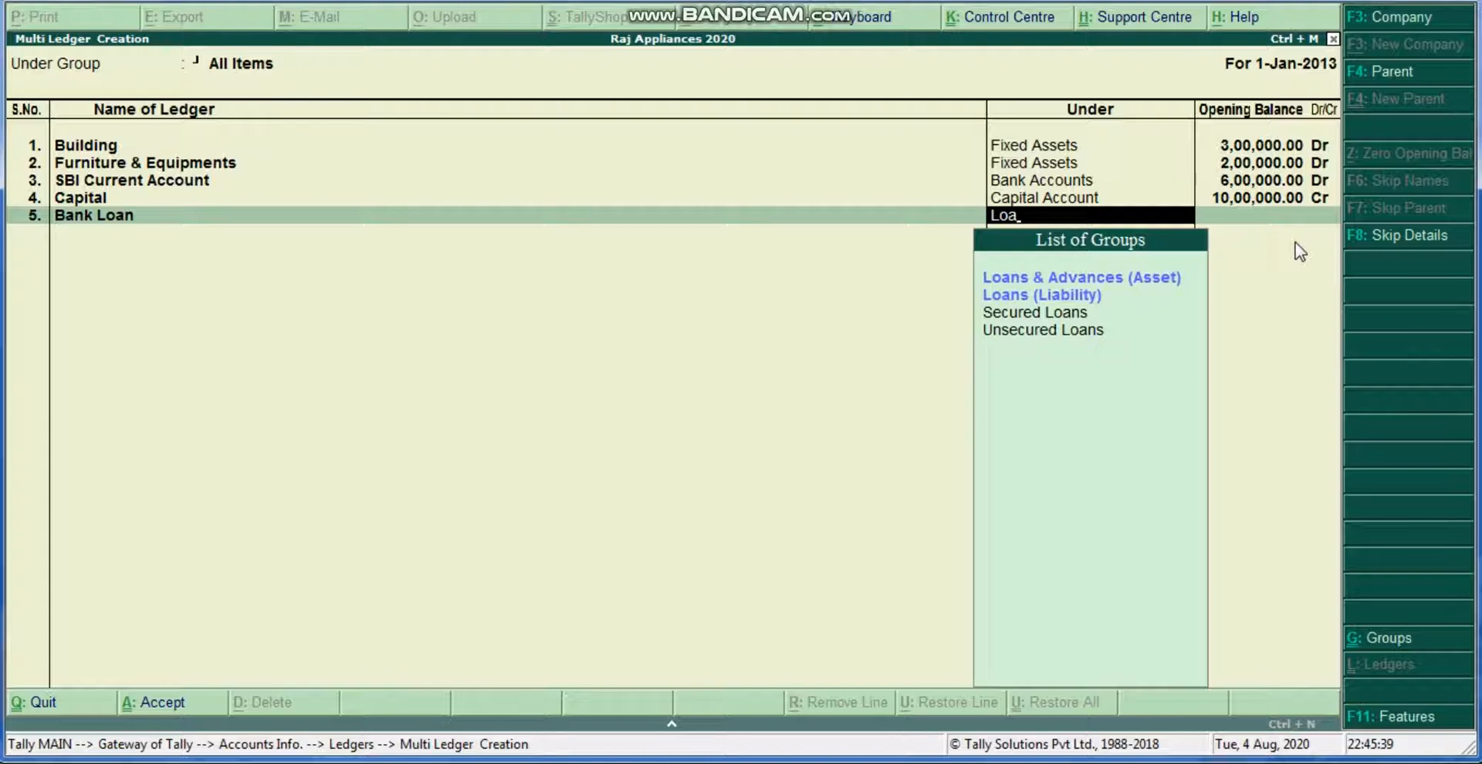
key(Down)
key(Down)
key(Return)
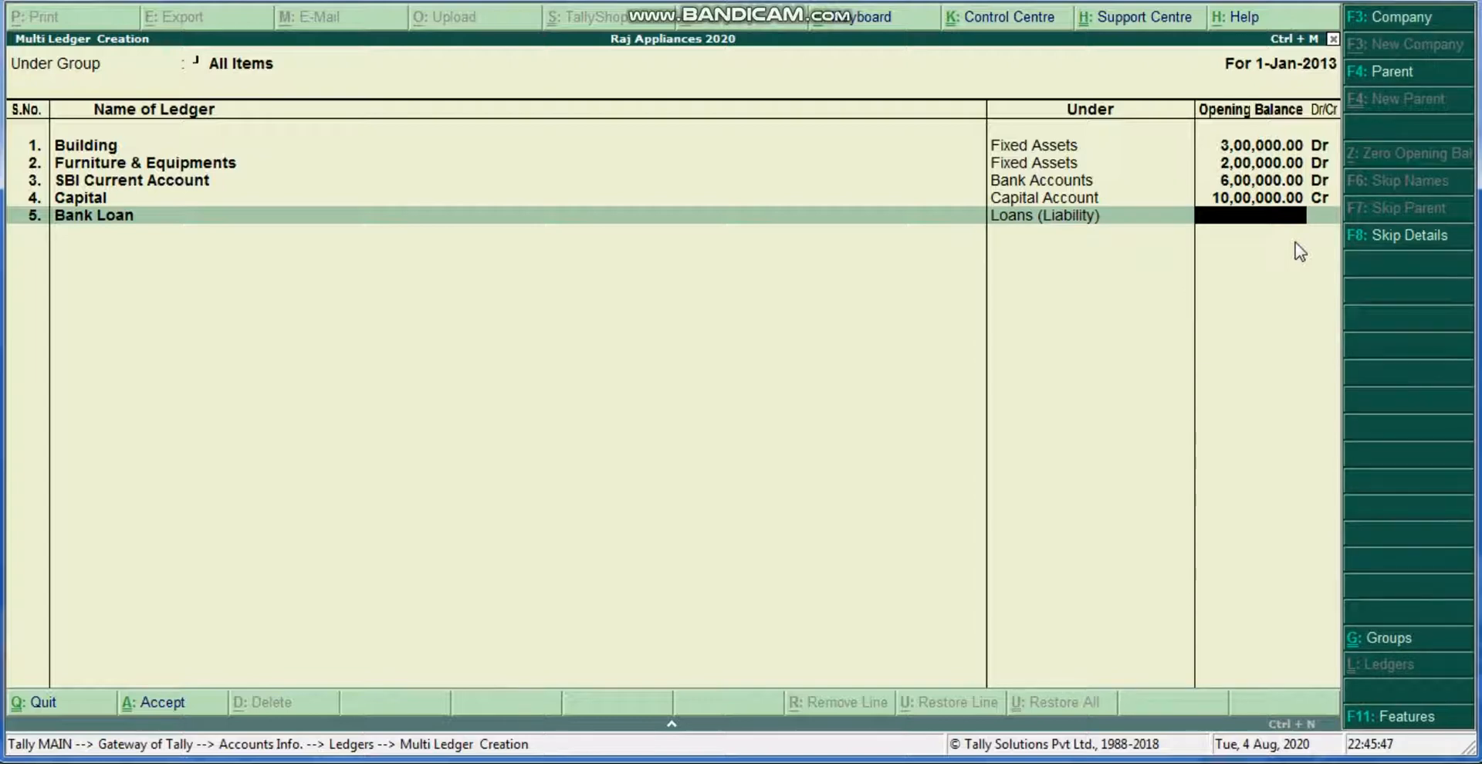
text(495000)
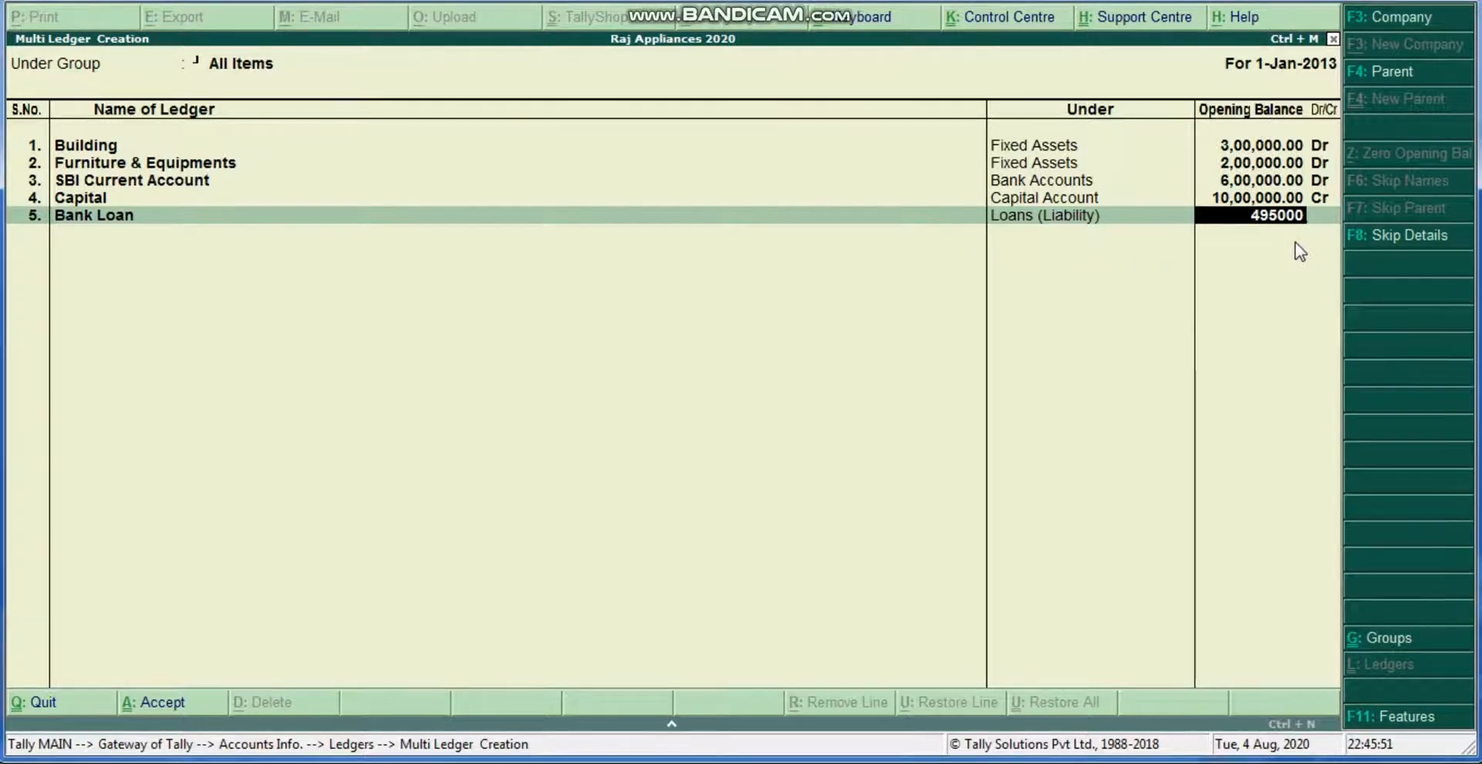
key(Return)
key(Return)
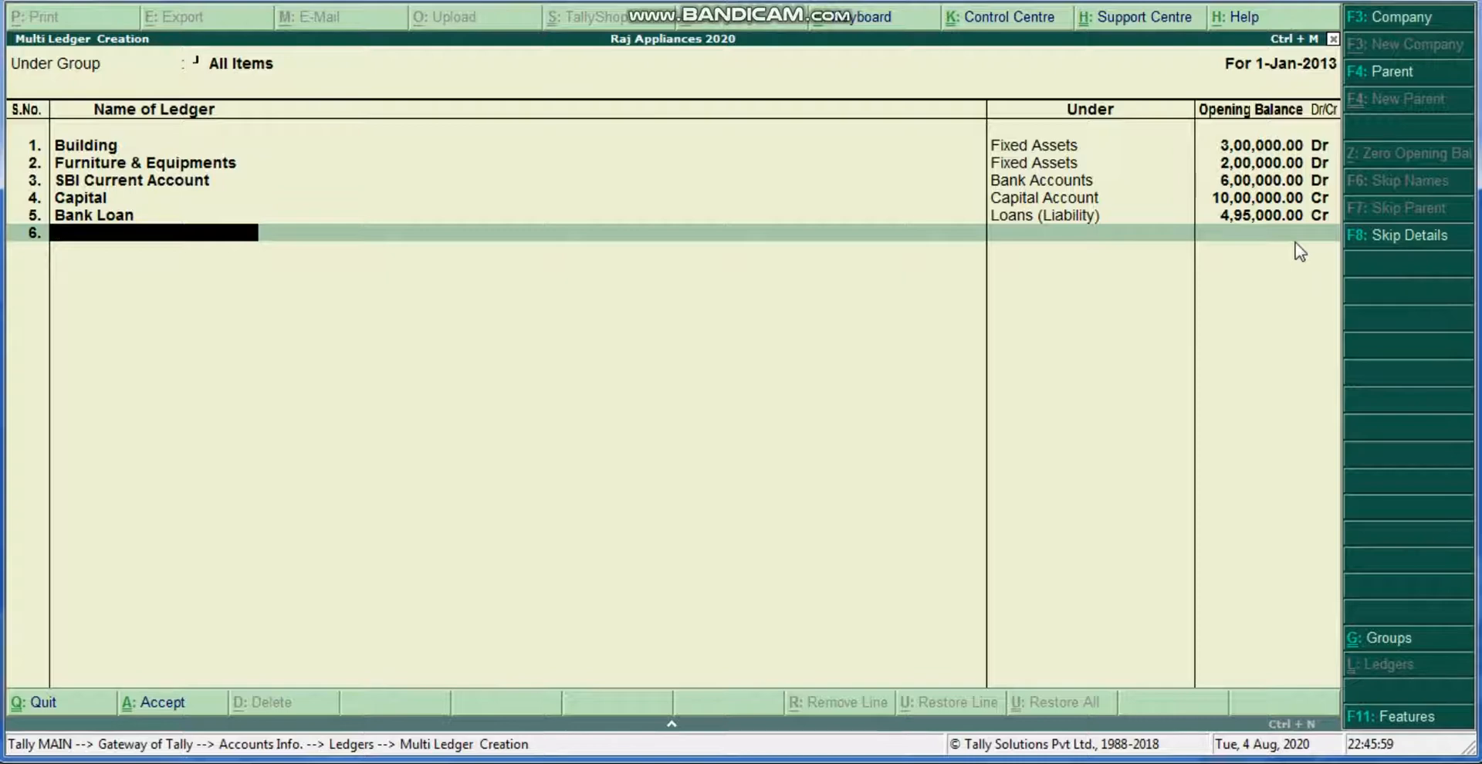
key(Return)
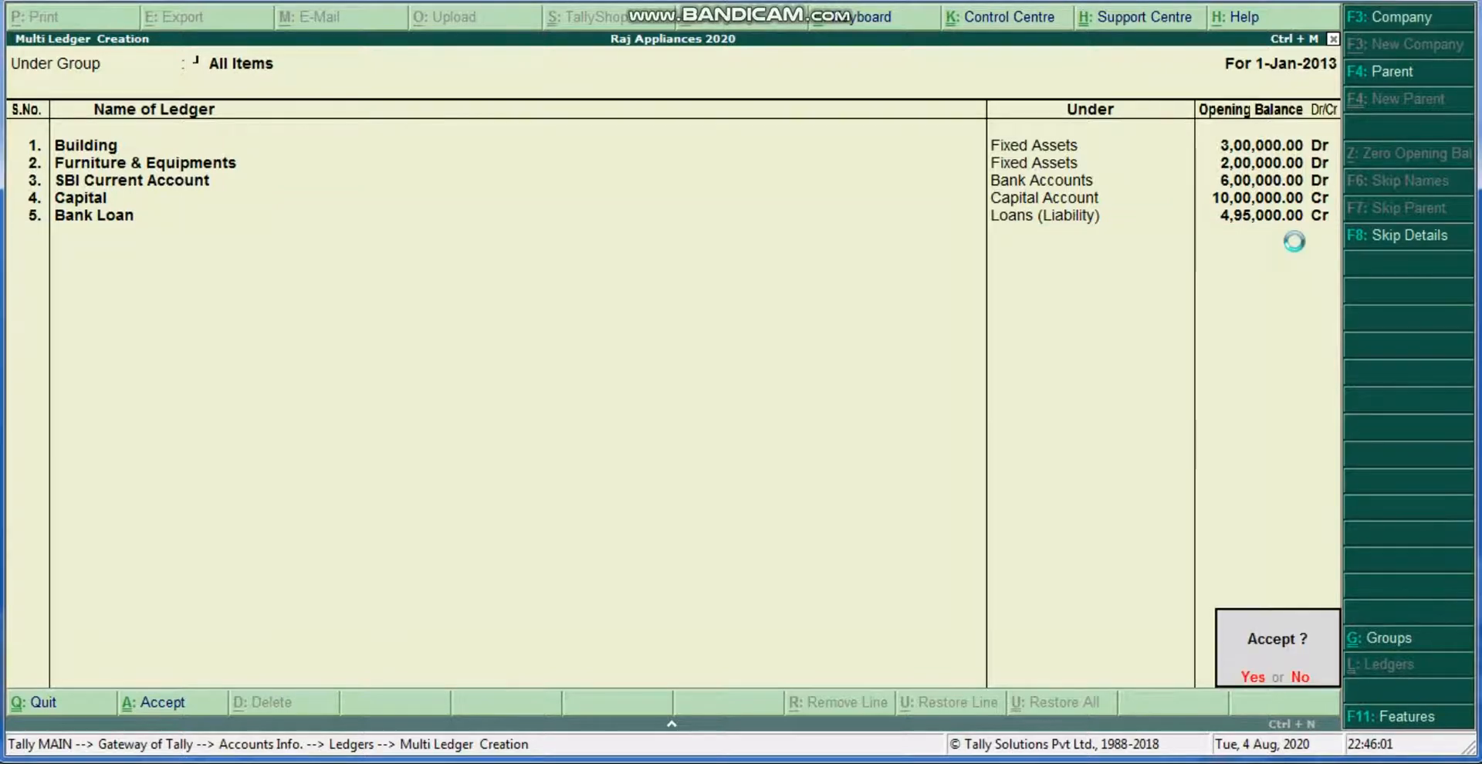
key(y)
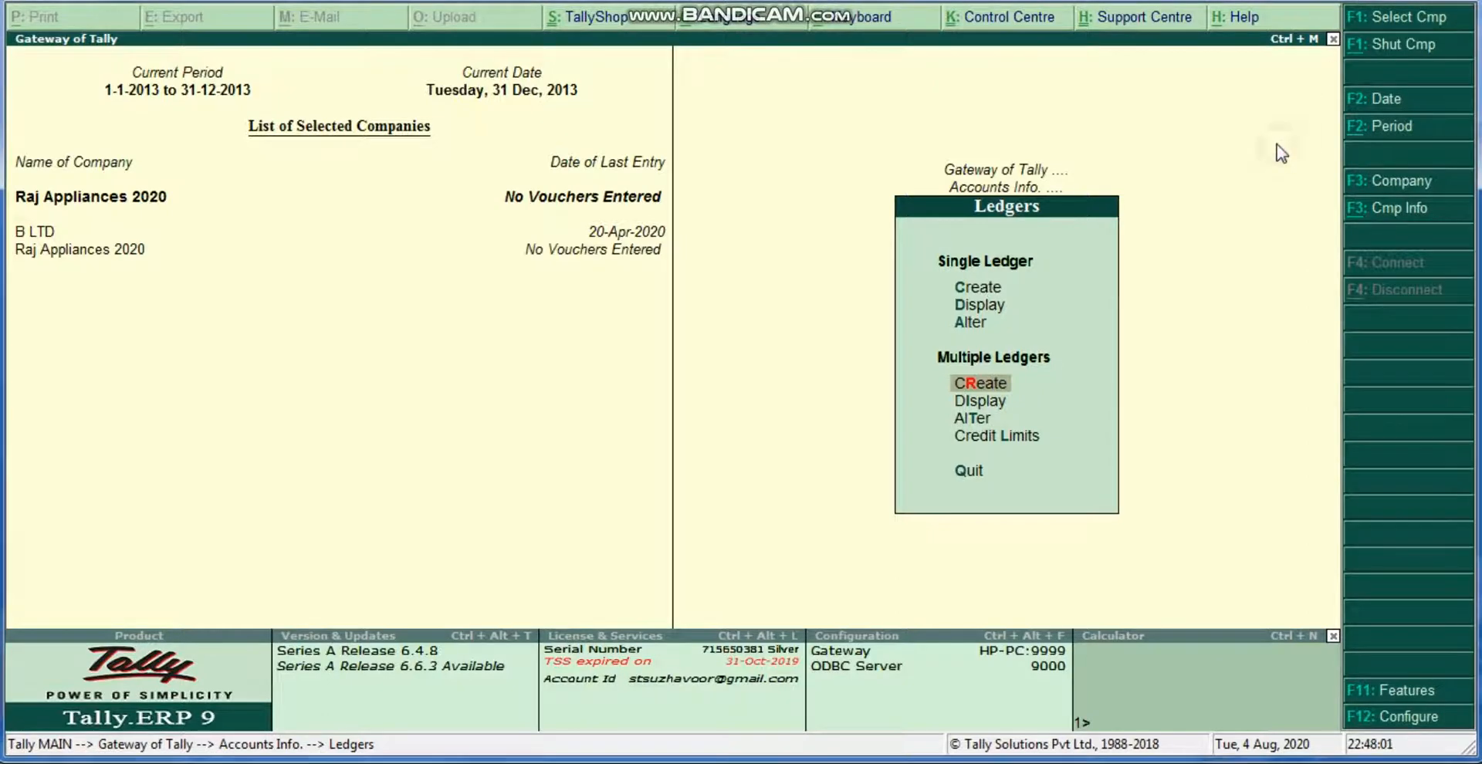
Leave the ledger options and create a single stock category Home Appliances under Primary in the inventory masters
key(Escape)
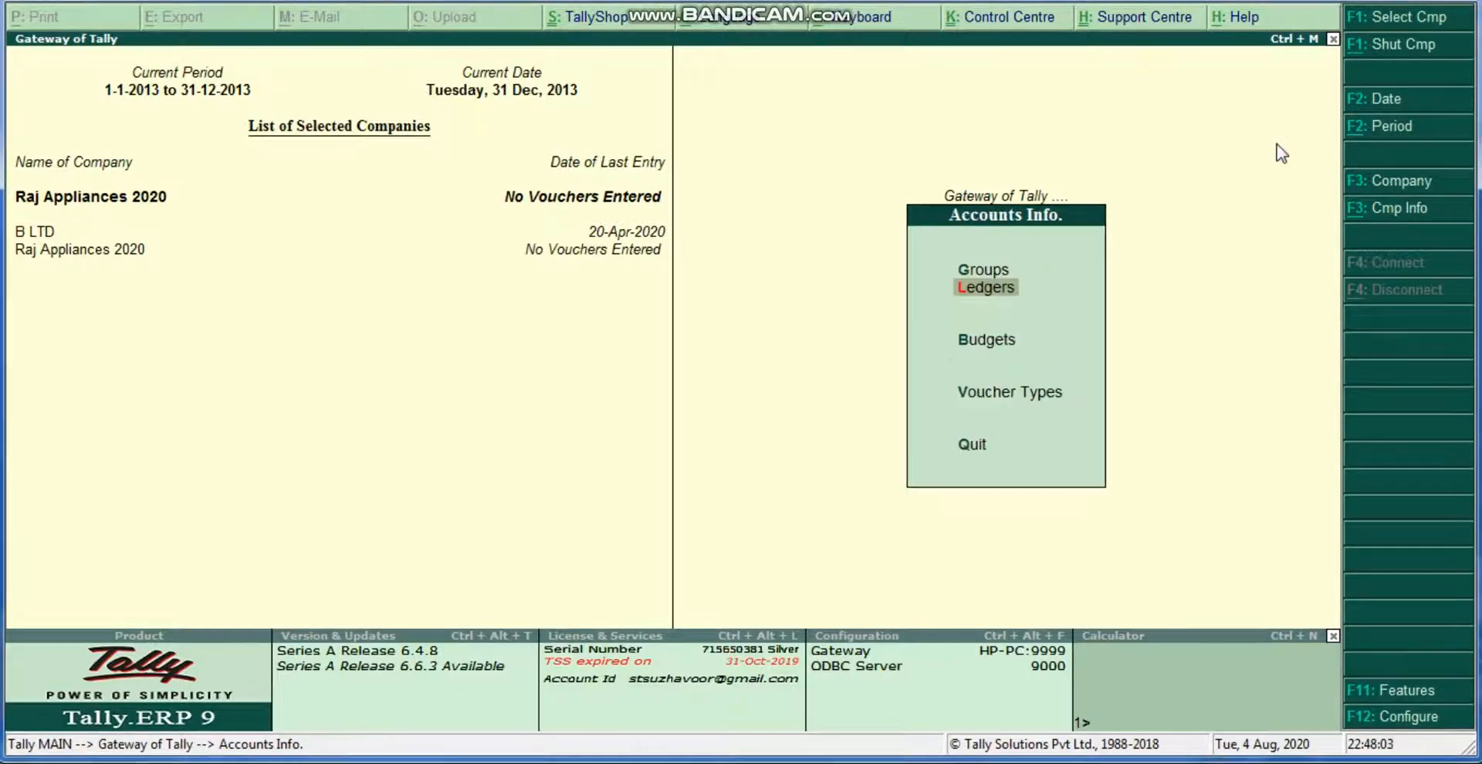
key(Escape)
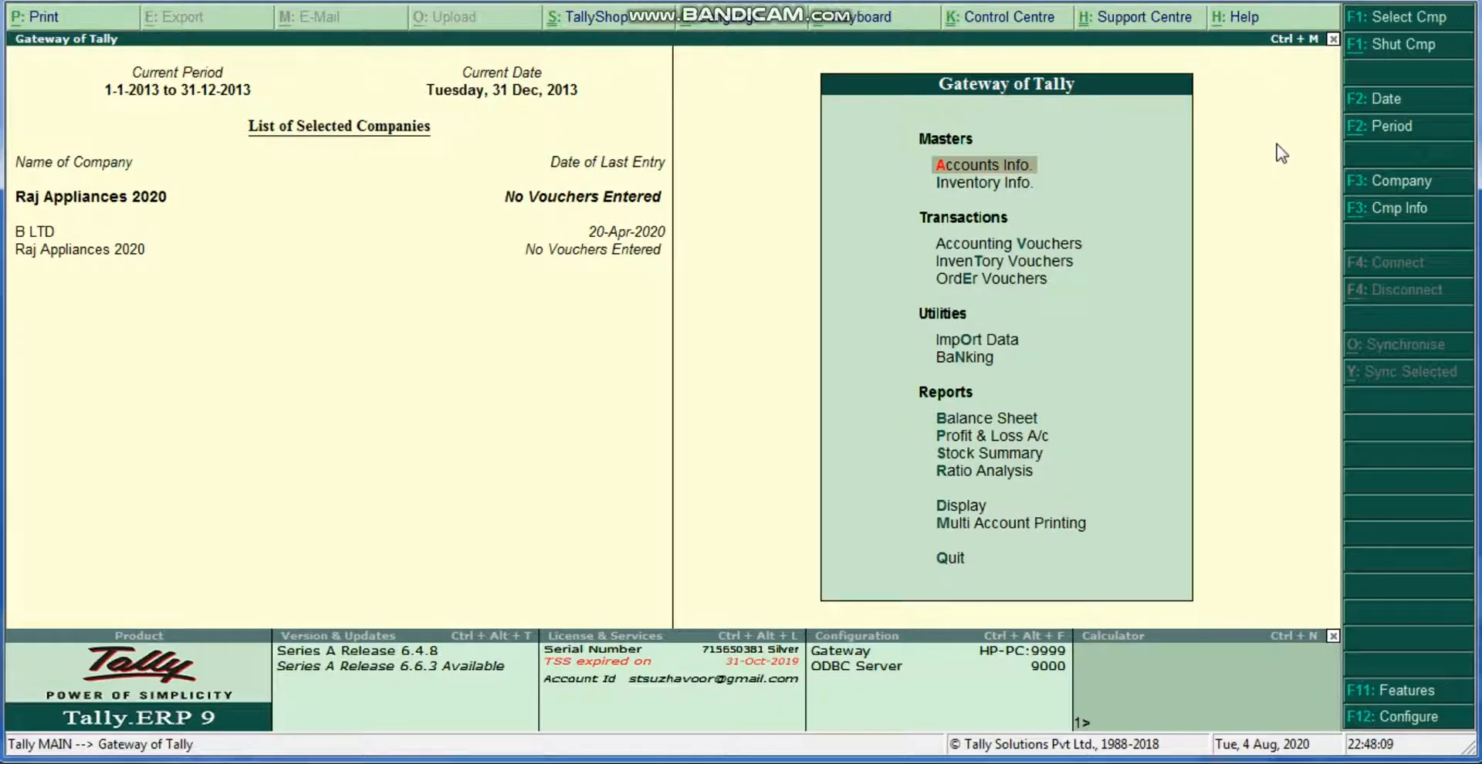
key(Down)
key(Return)
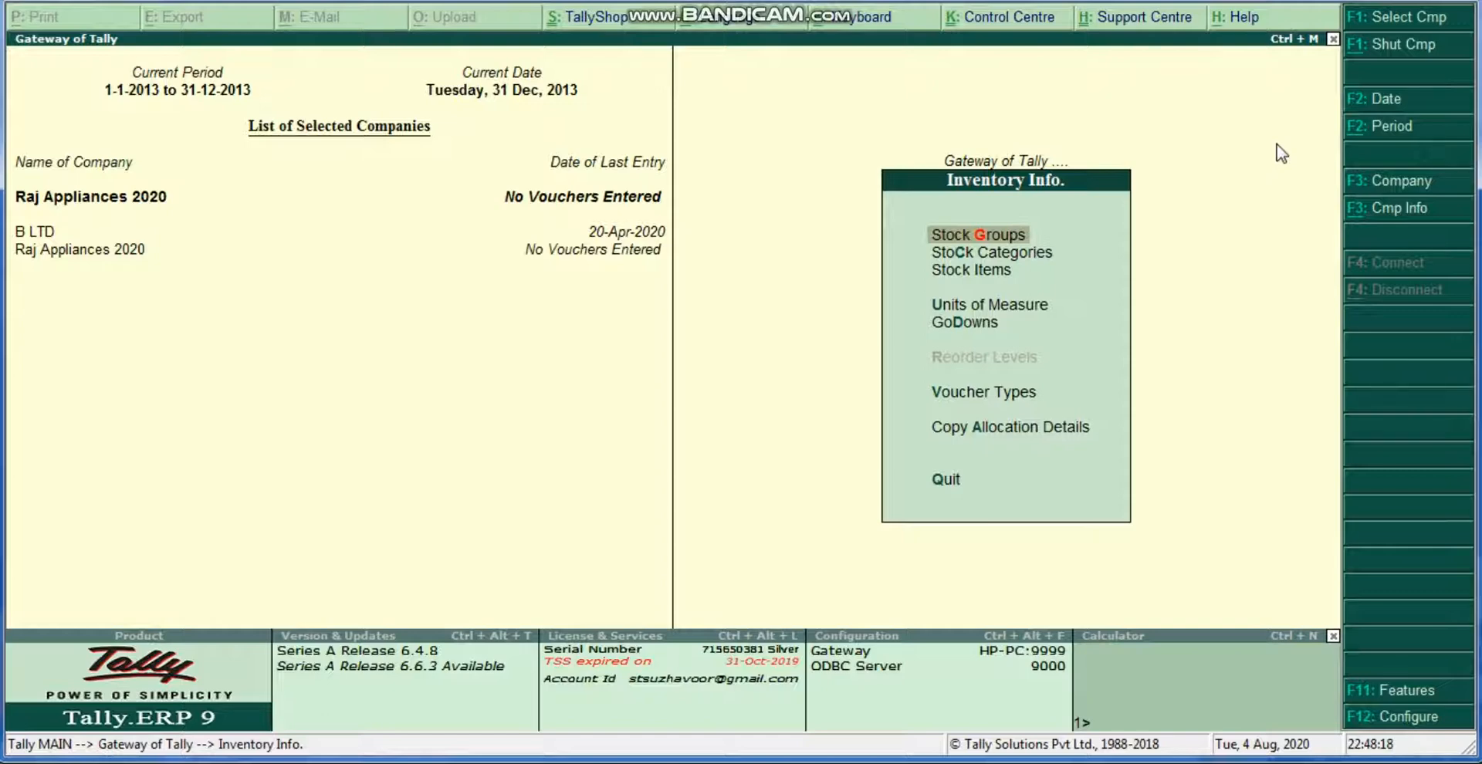
key(Down)
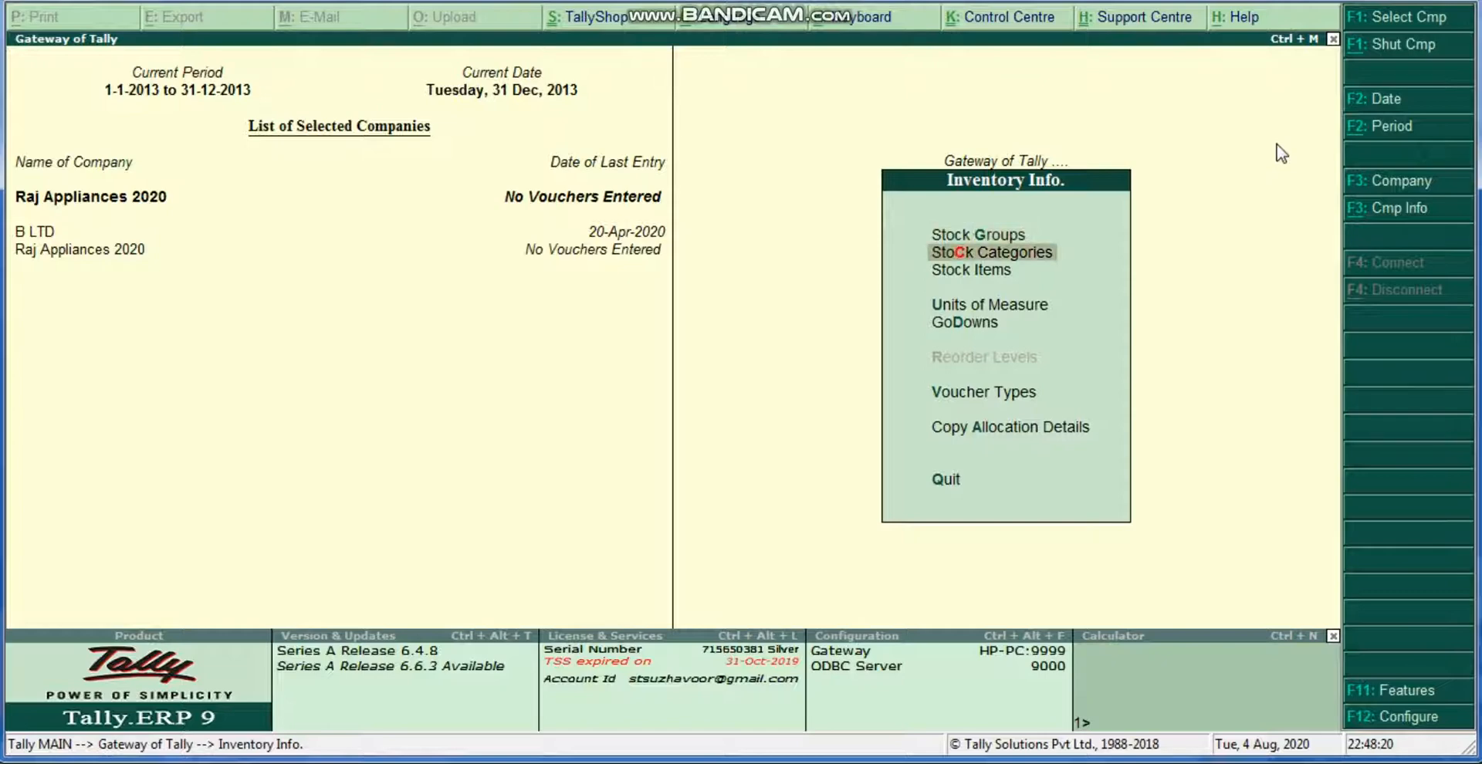
key(Return)
key(Return)
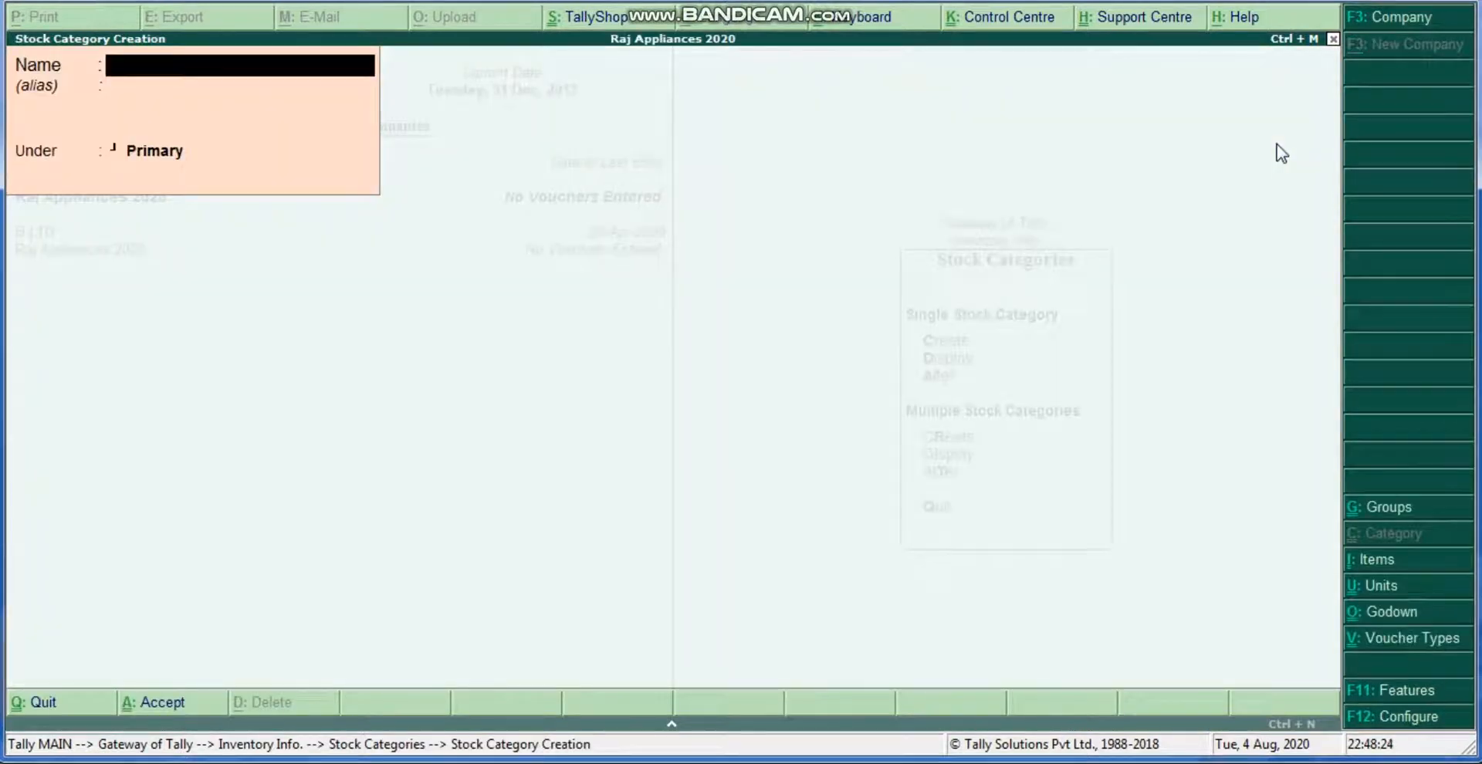
text(Home Appliances)
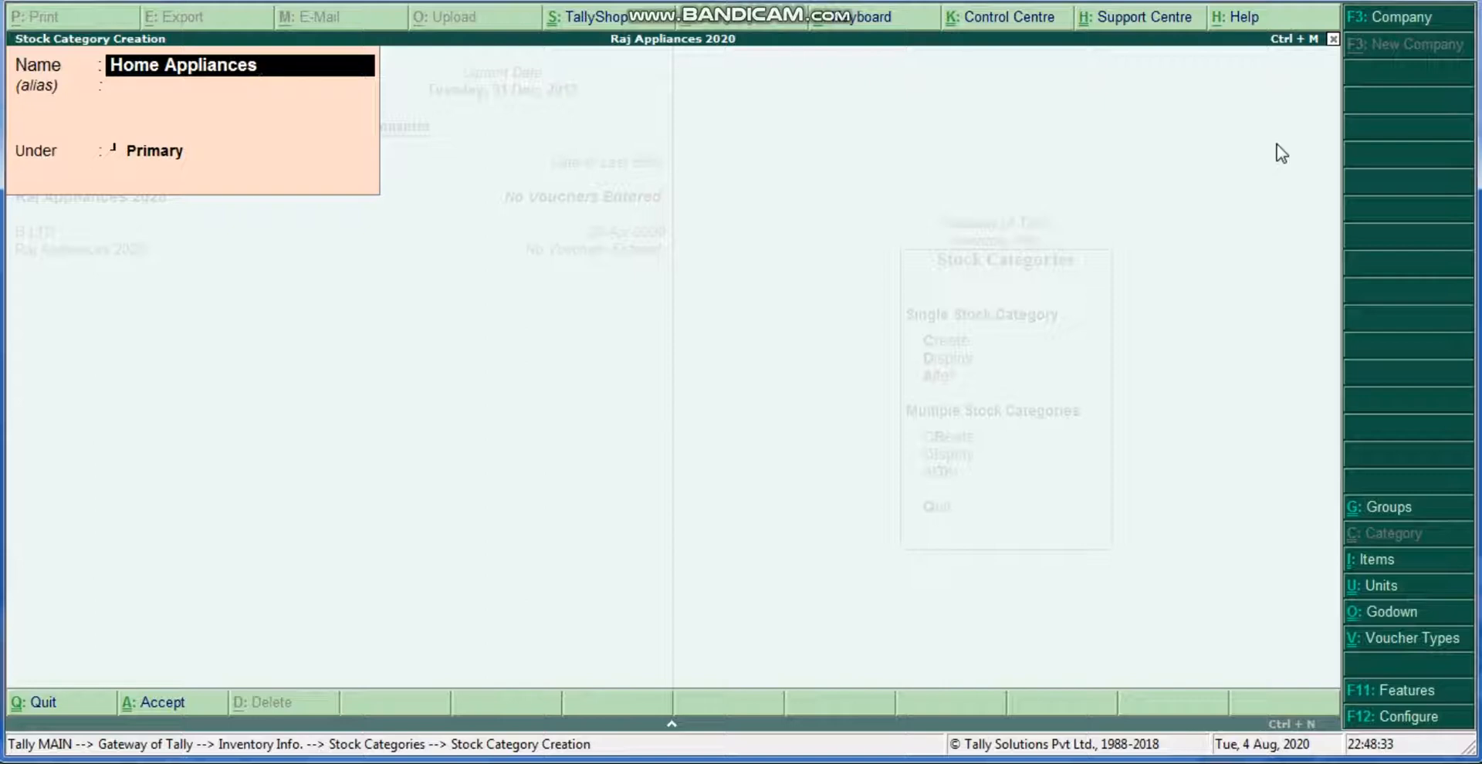
key(Return)
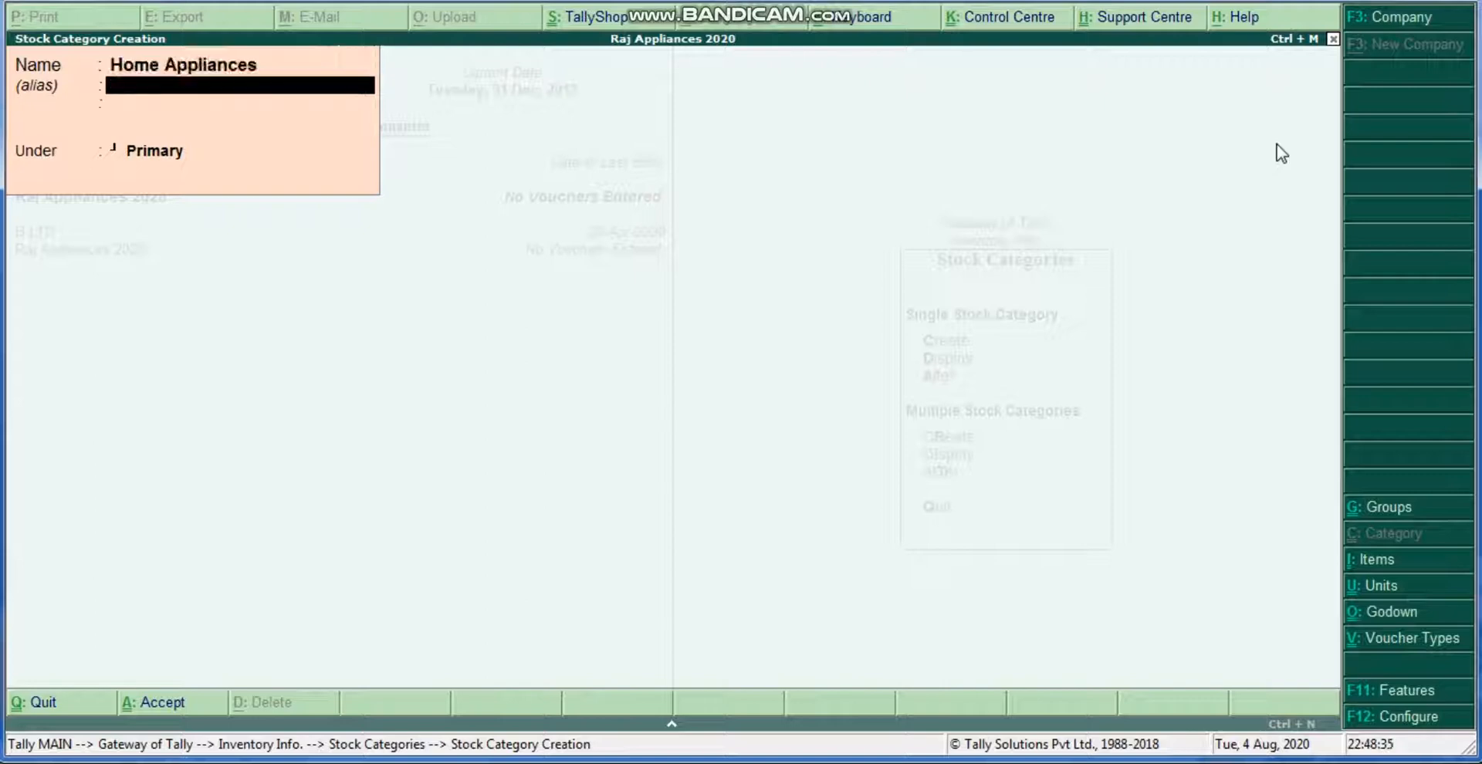
key(Return)
key(Return)
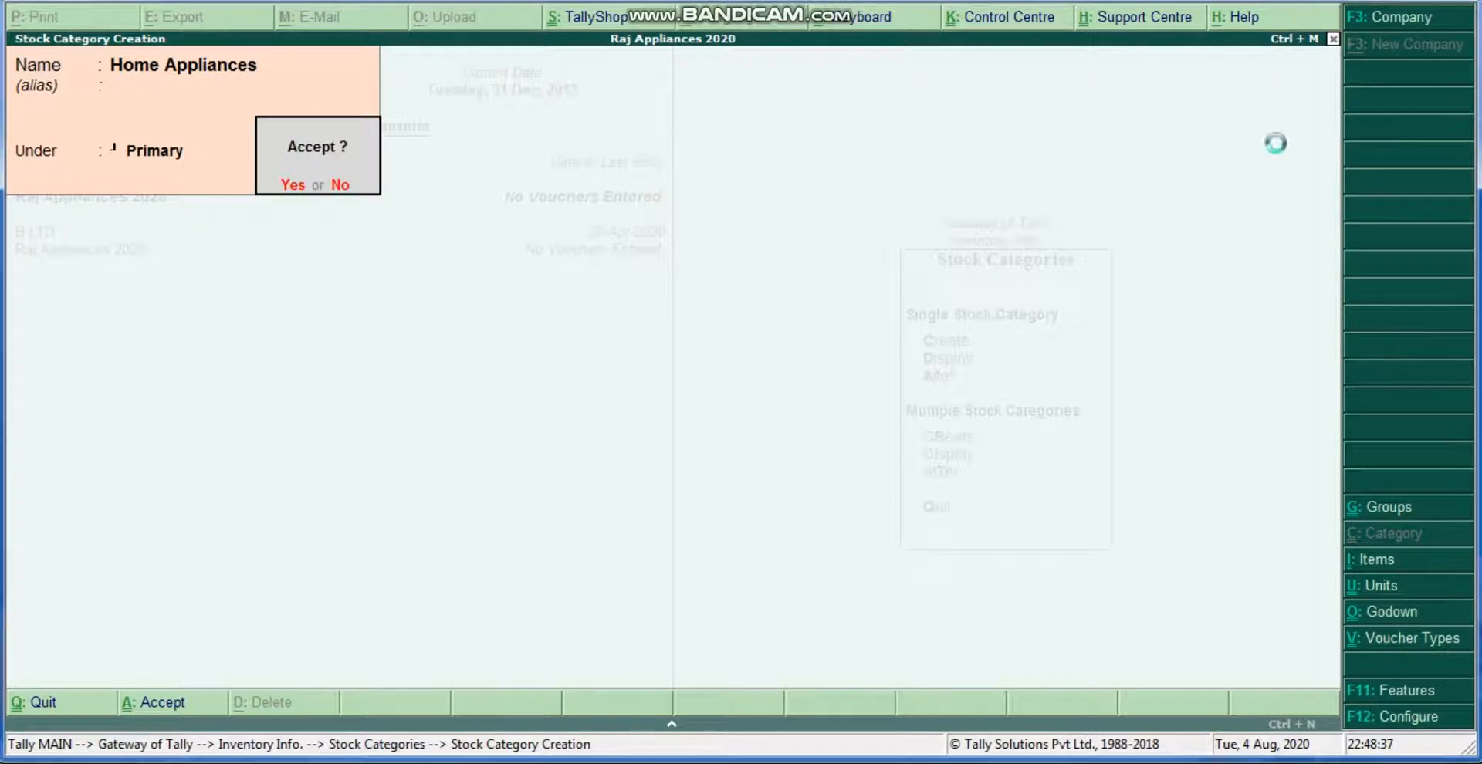
key(Return)
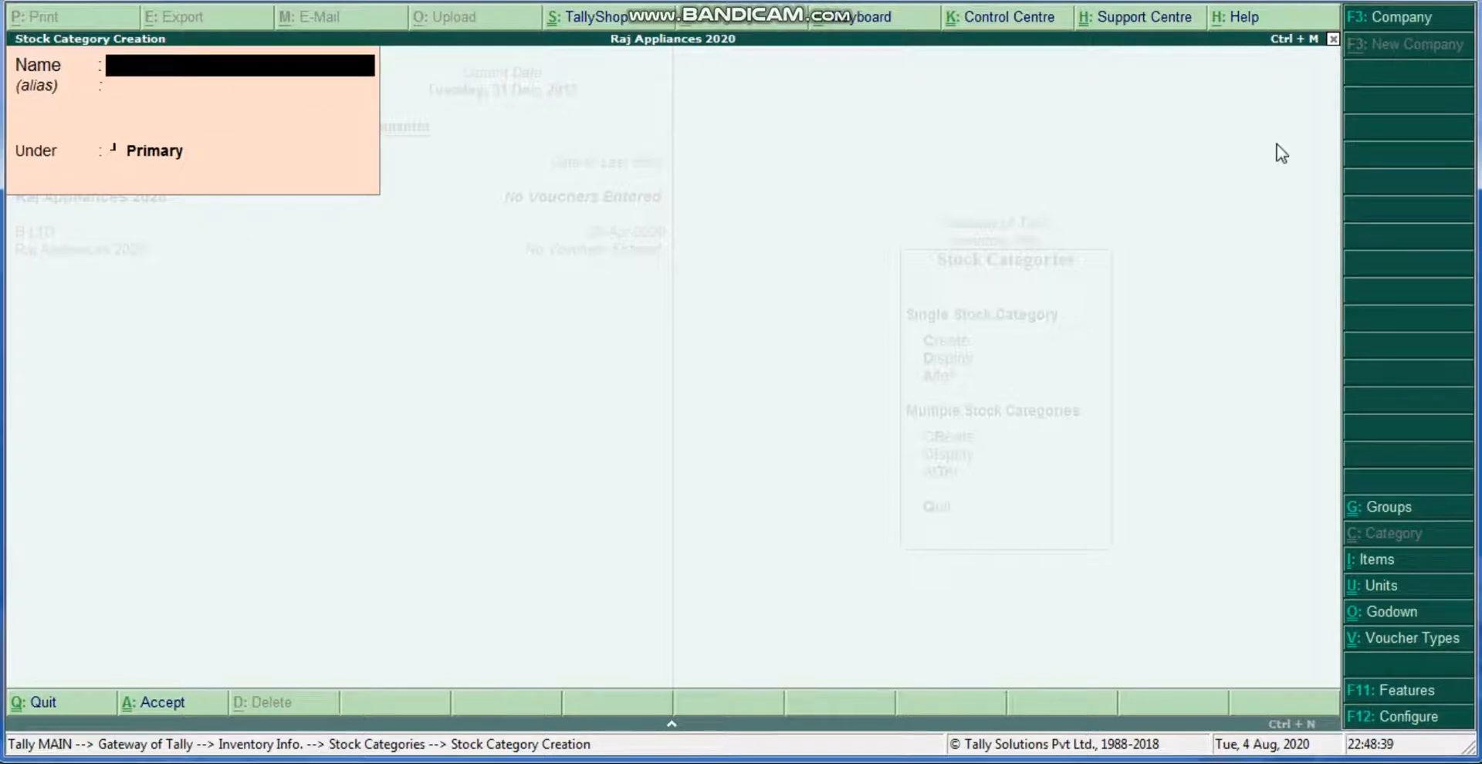
Create the stock category Kitchen Equipments under Primary and return to the inventory masters
text(Kitchen Equipments)
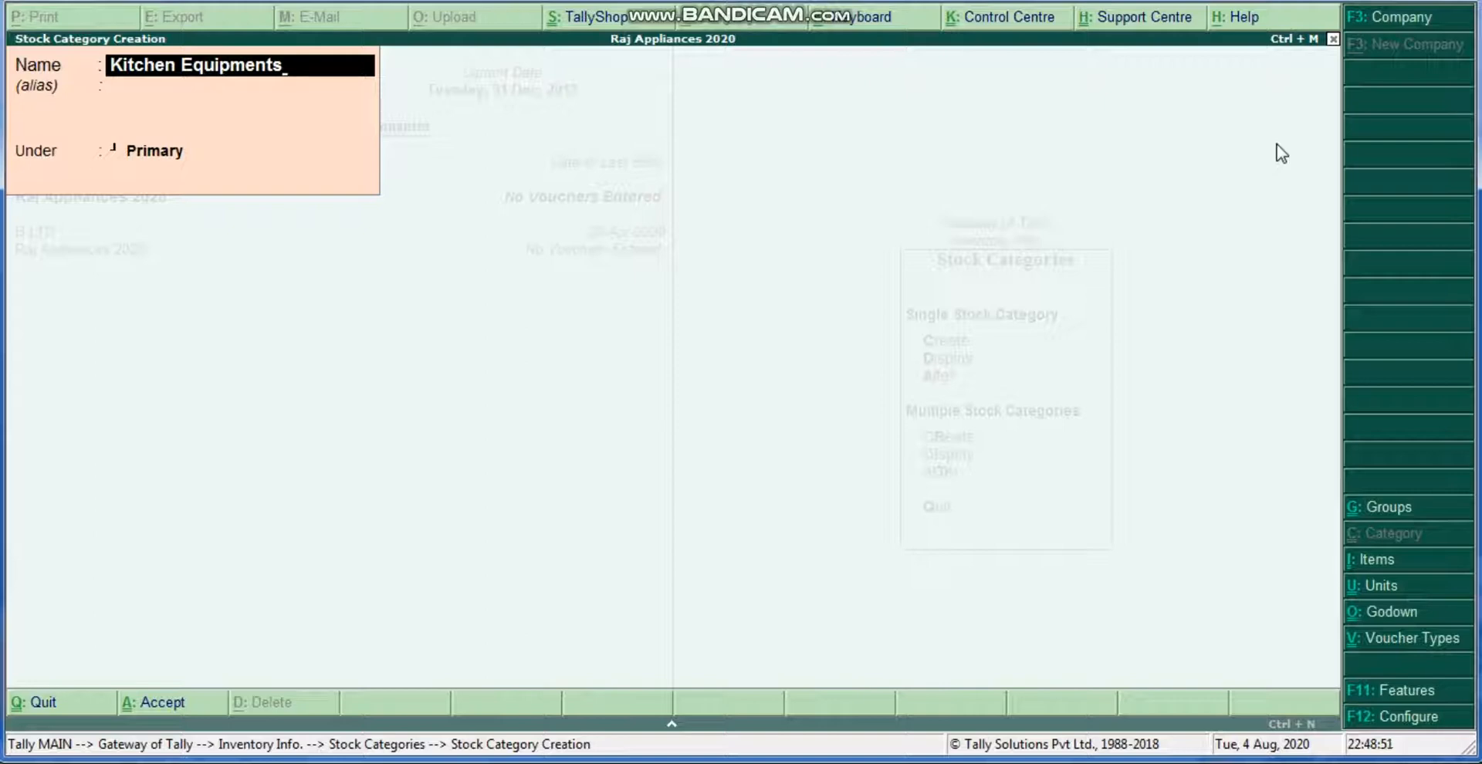
key(Return)
key(Return)
key(Return)
key(Return)
key(Escape)
key(Return)
key(Escape)
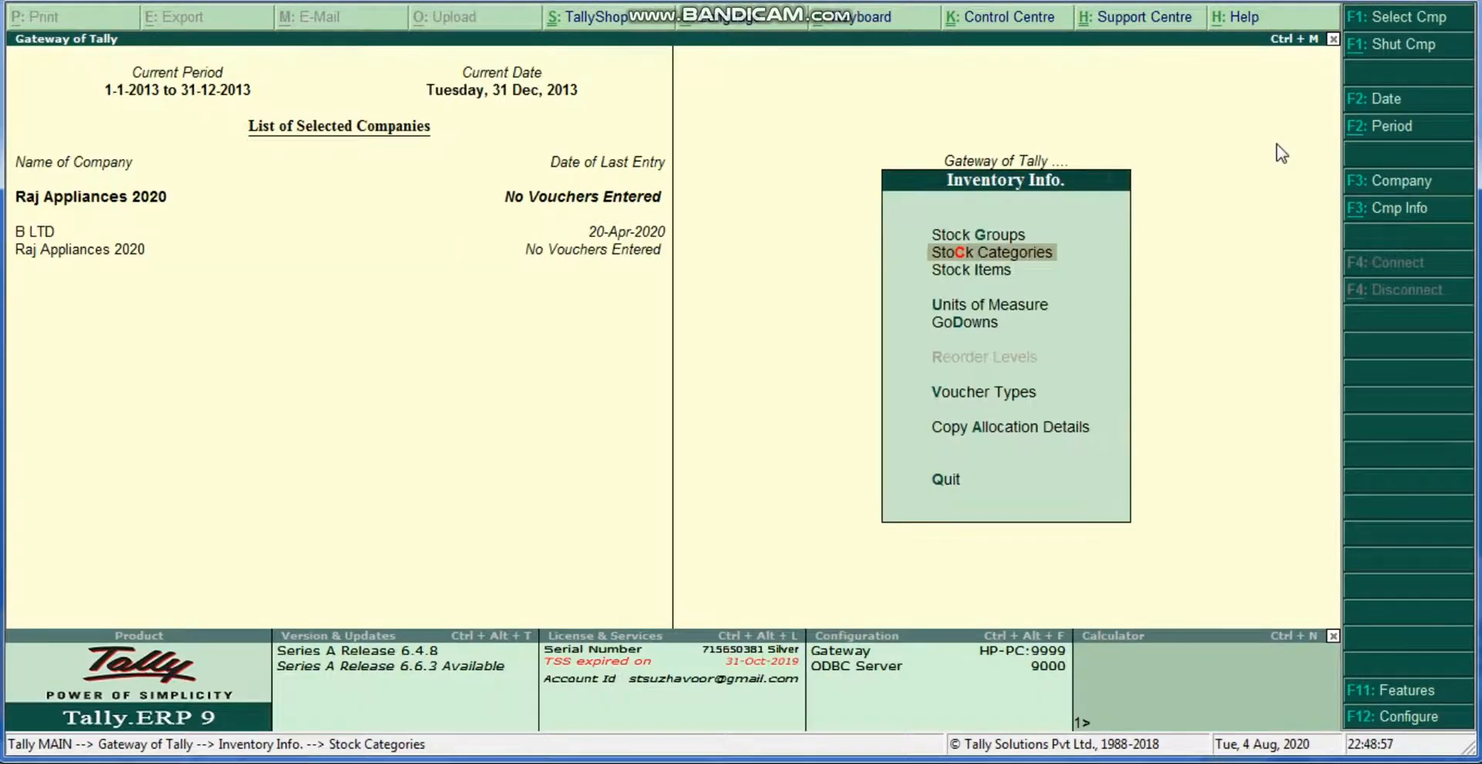
Start a multiple stock group creation with All Items as the parent and add Fridge under Primary without adding item quantities
key(Up)
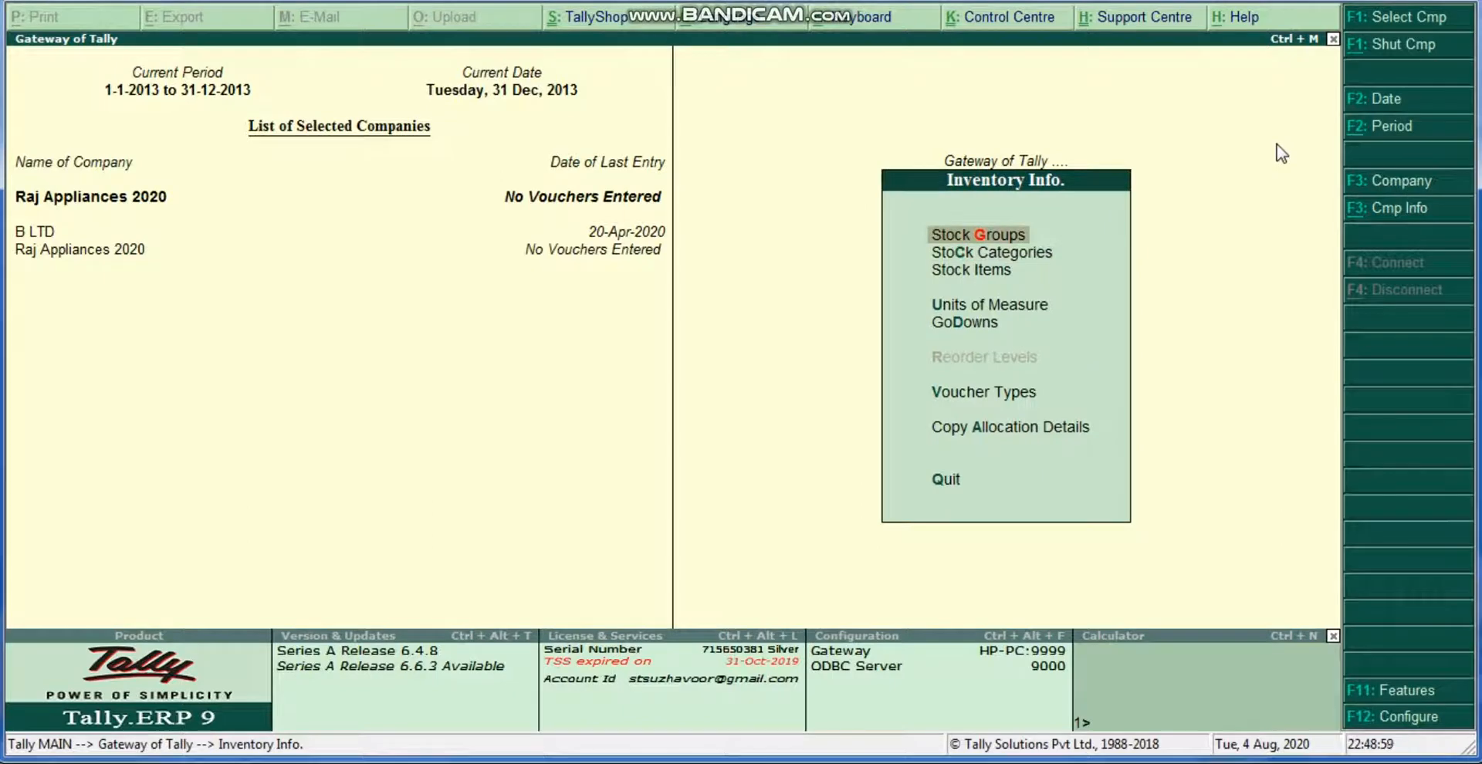
key(Return)
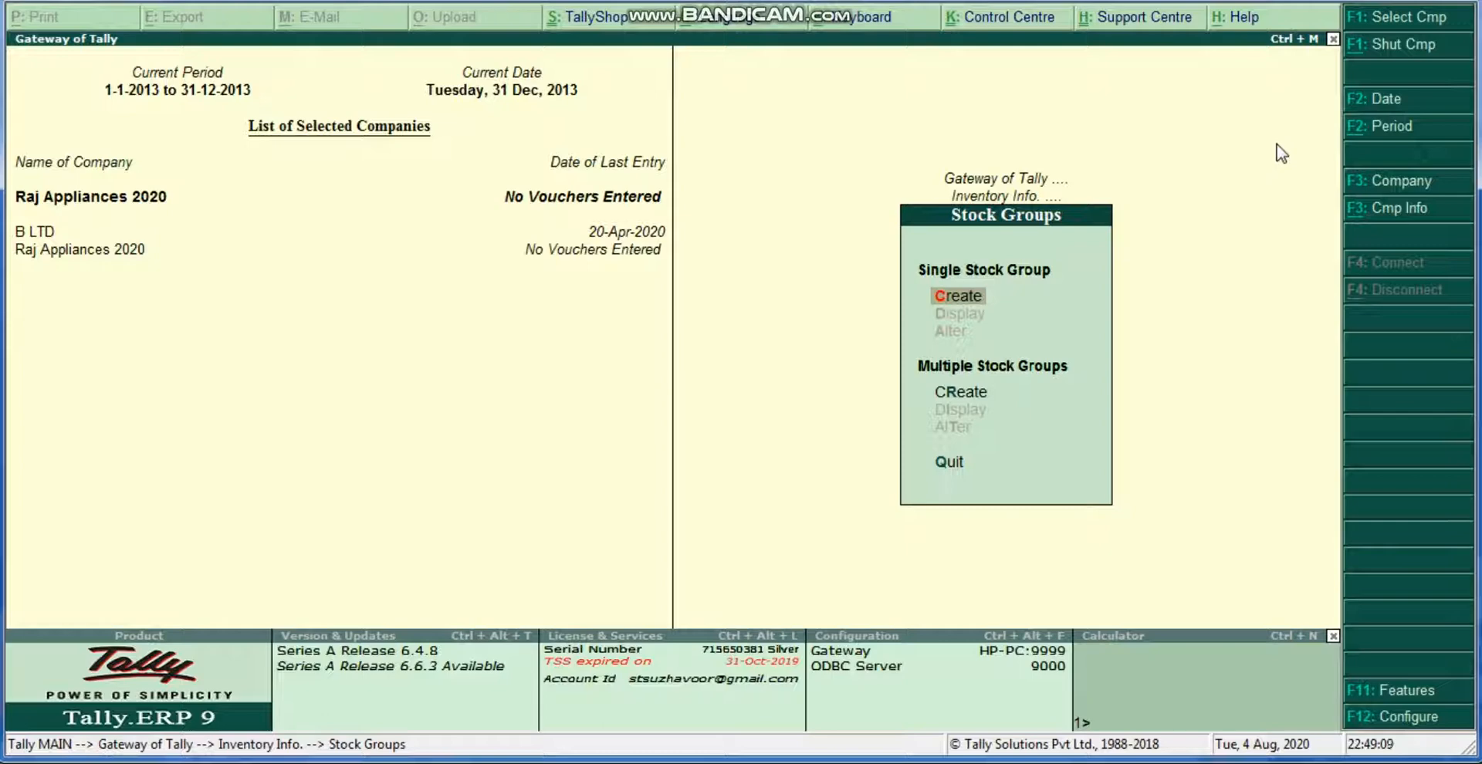
key(Down)
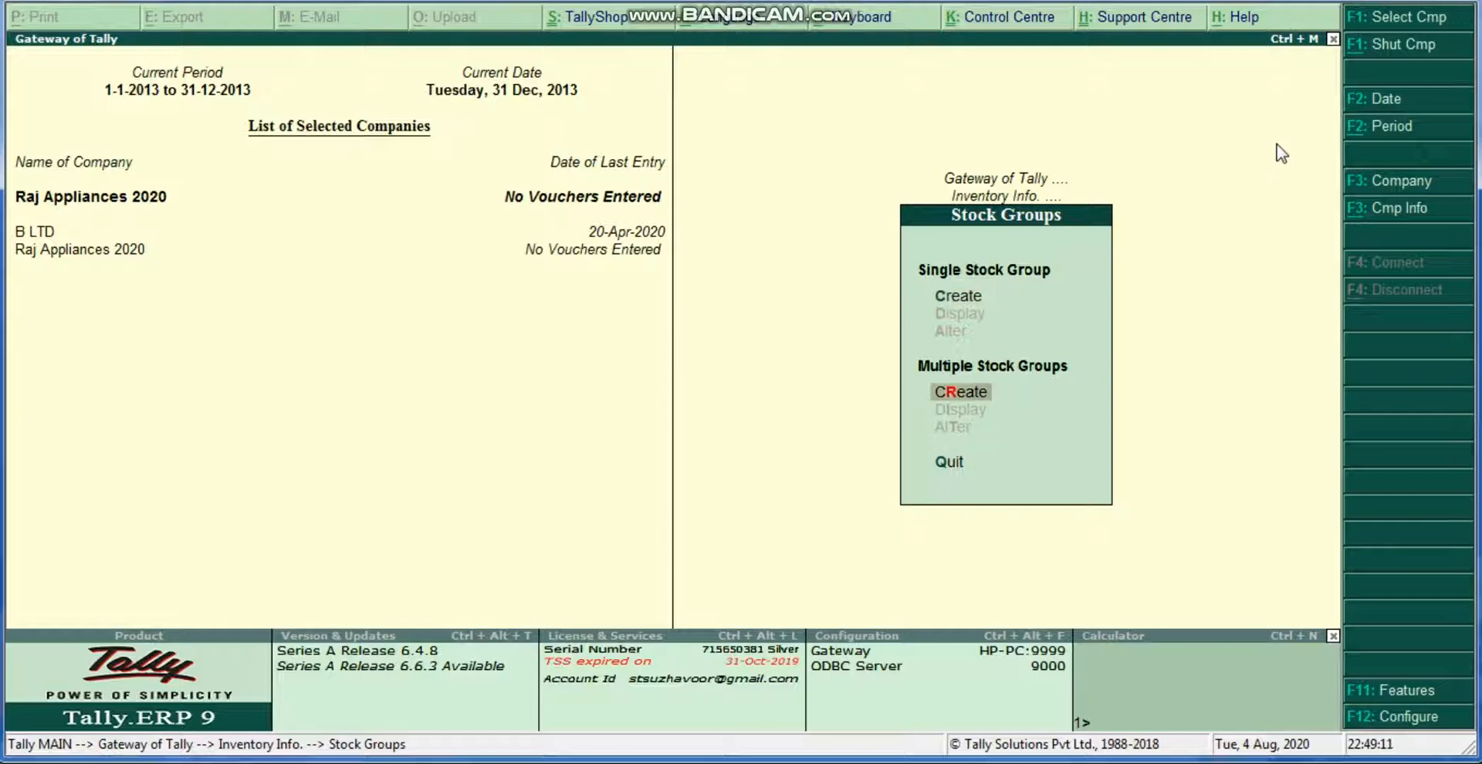
key(Return)
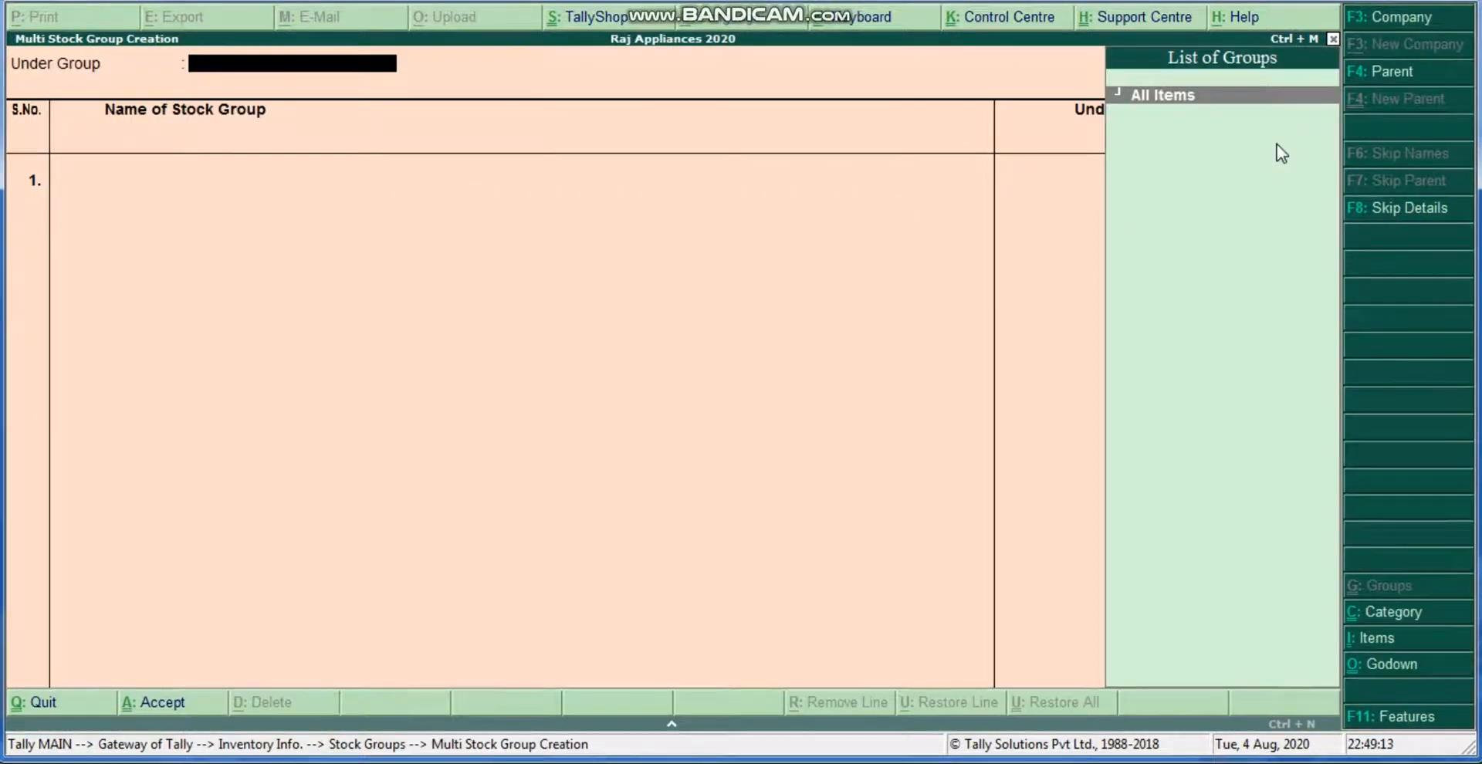
key(Return)
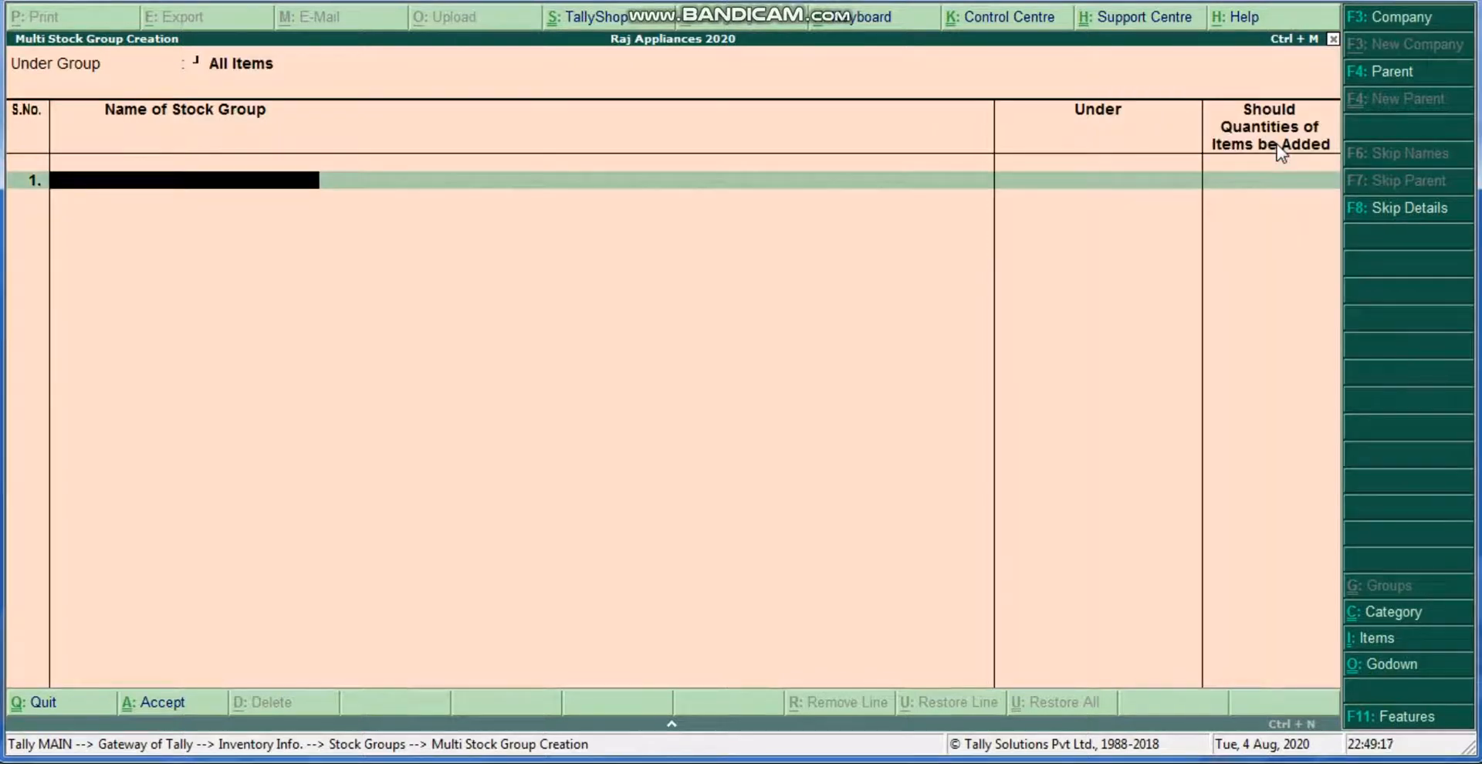
text(Fridge)
key(Return)
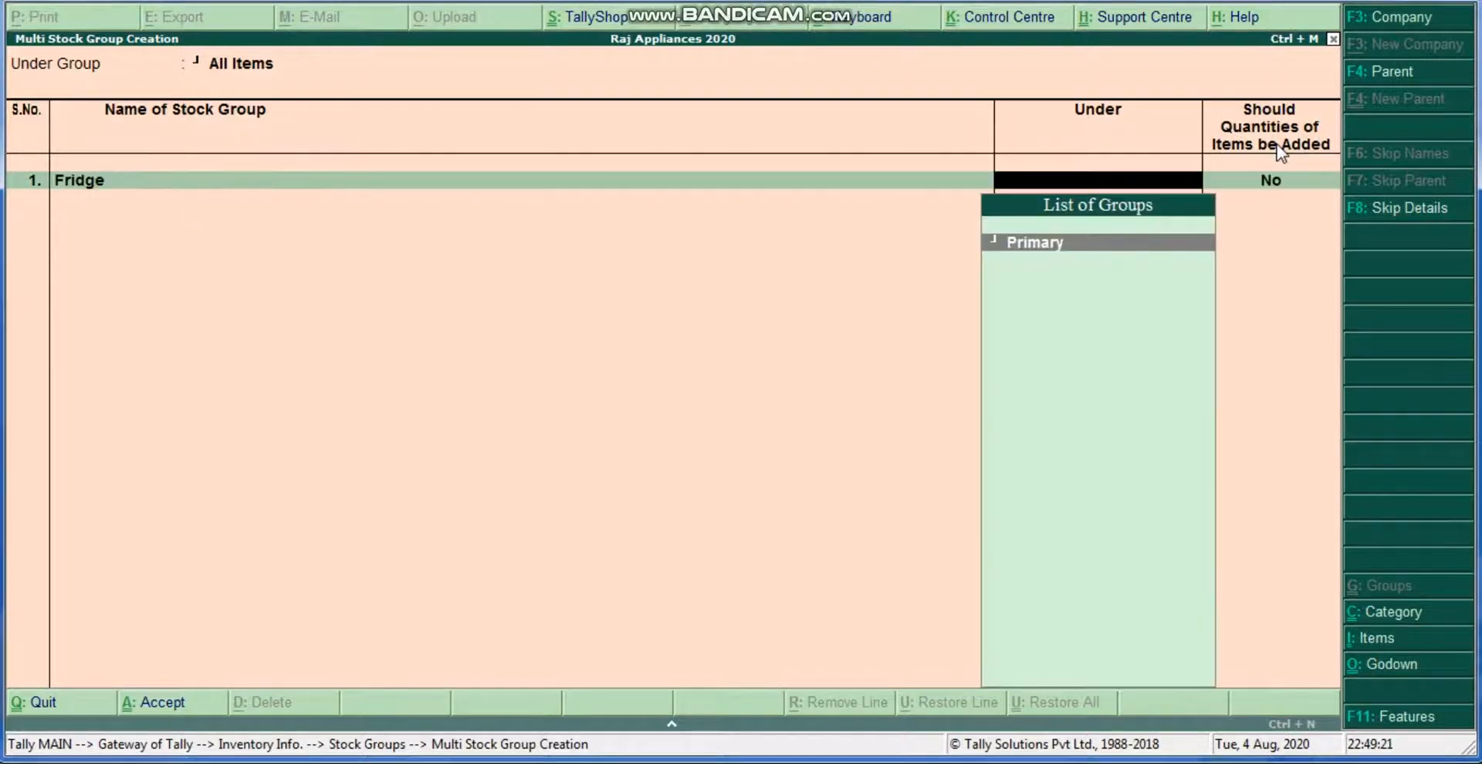
key(Return)
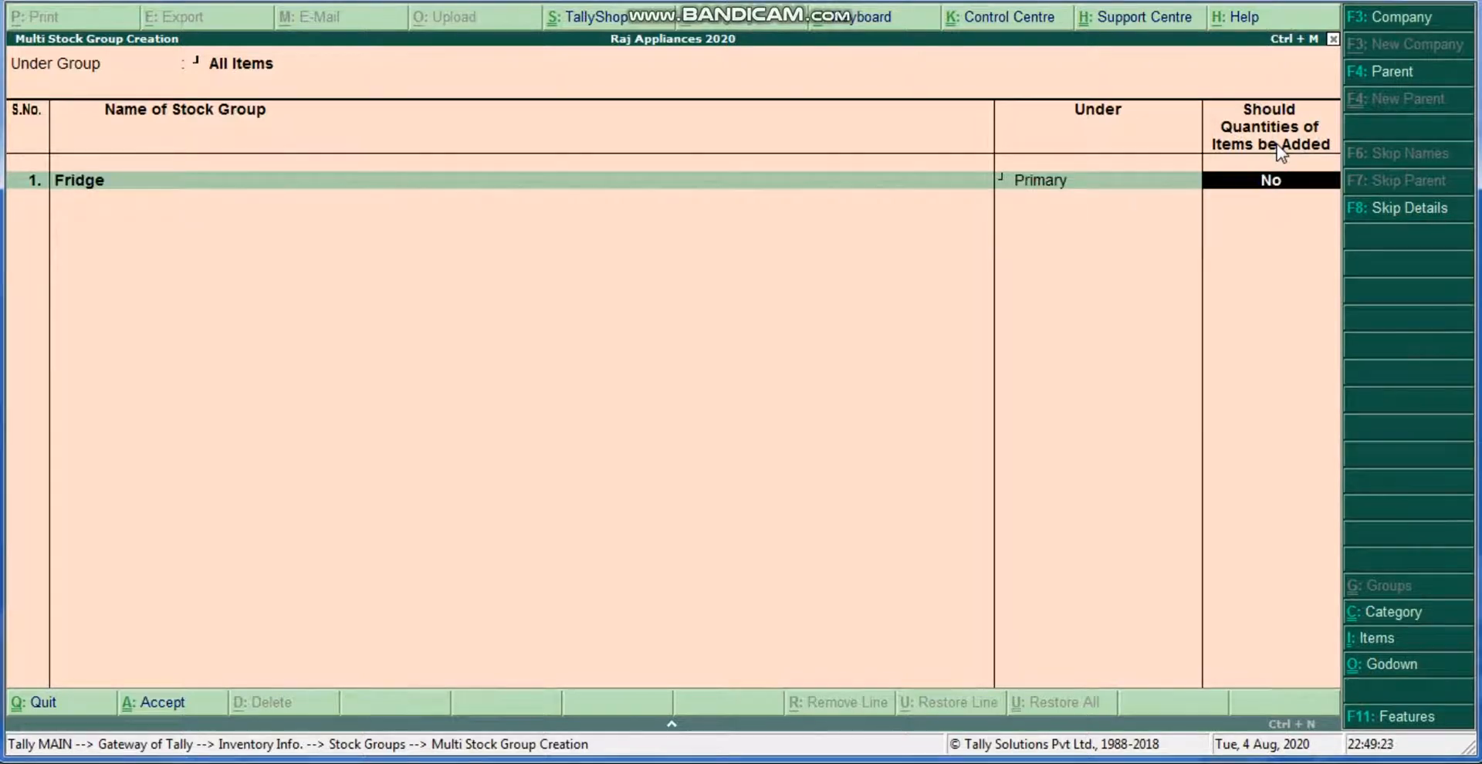
key(Return)
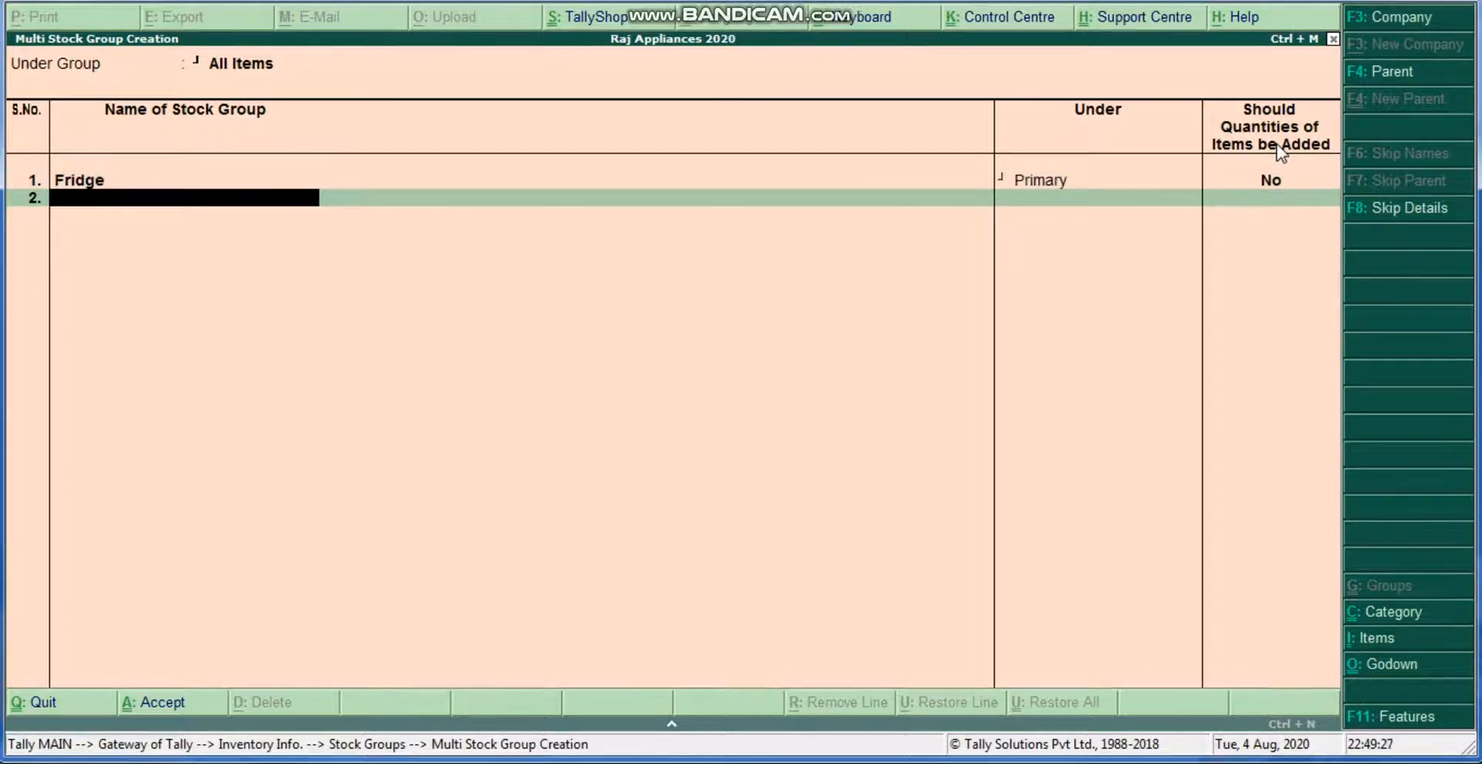
Add the stock group Washing Machine under Primary with quantities of items not added
text(Washing Ma)
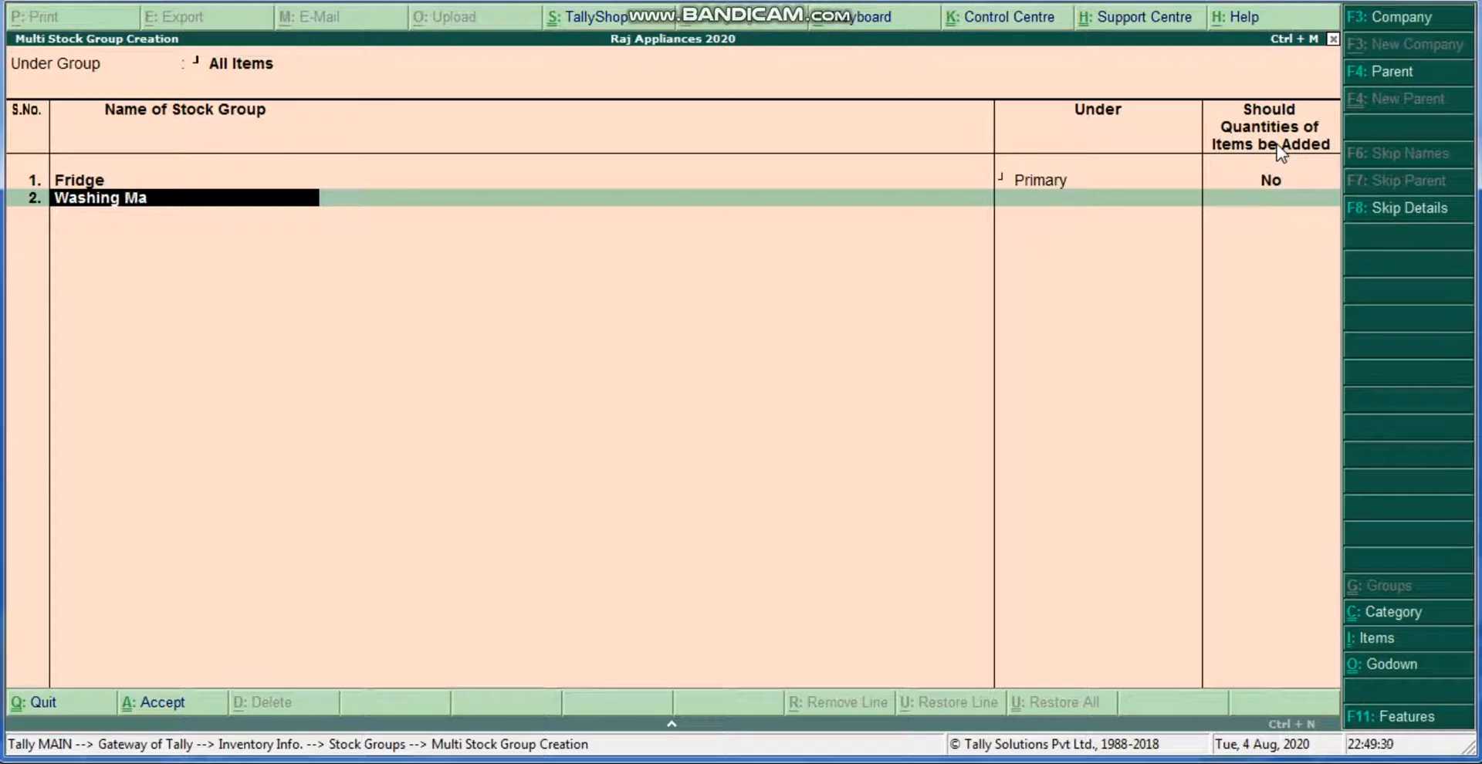
text(chine)
key(Return)
key(Return)
key(Return)
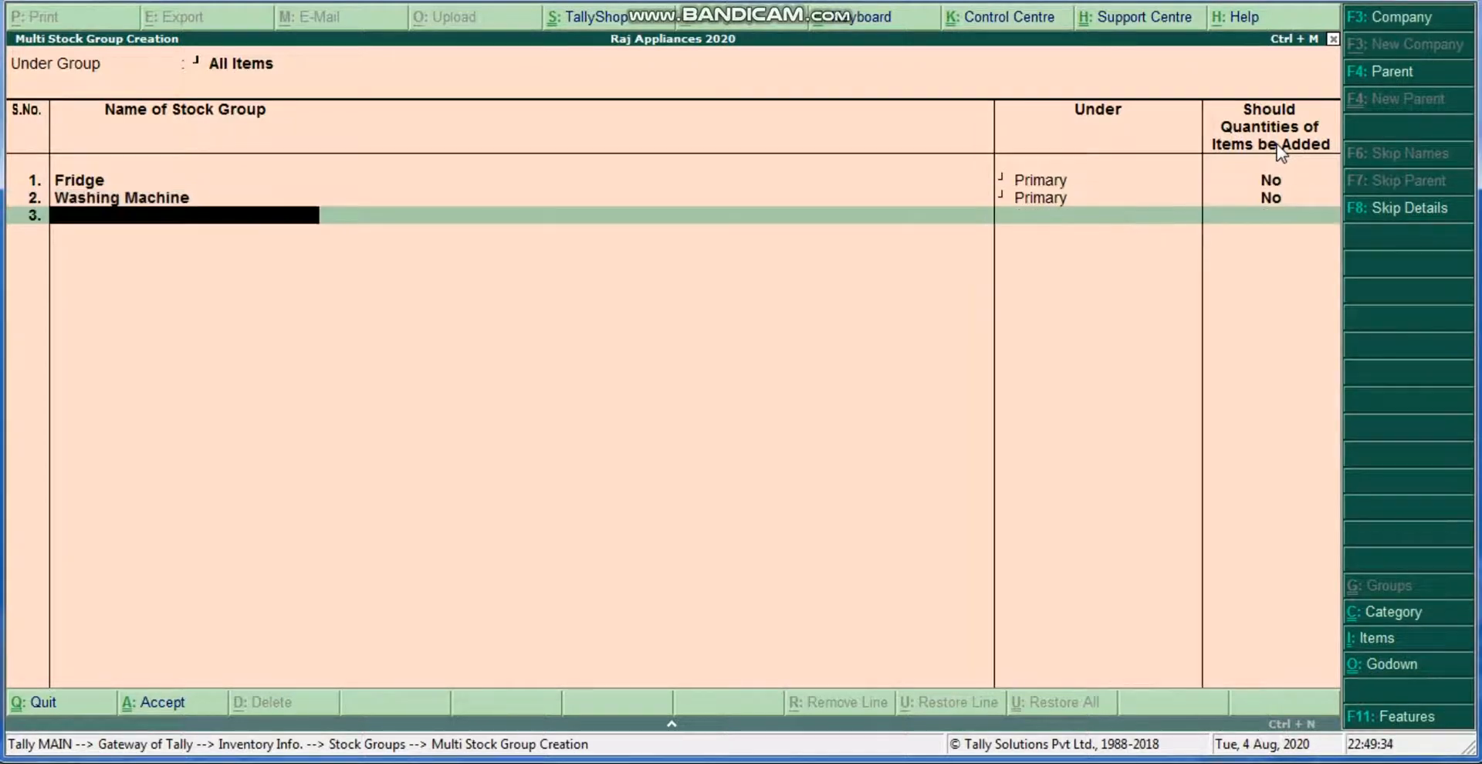
Add the stock group TV under Primary without adding item quantities and save the stock group list
text(TV)
key(Return)
key(Return)
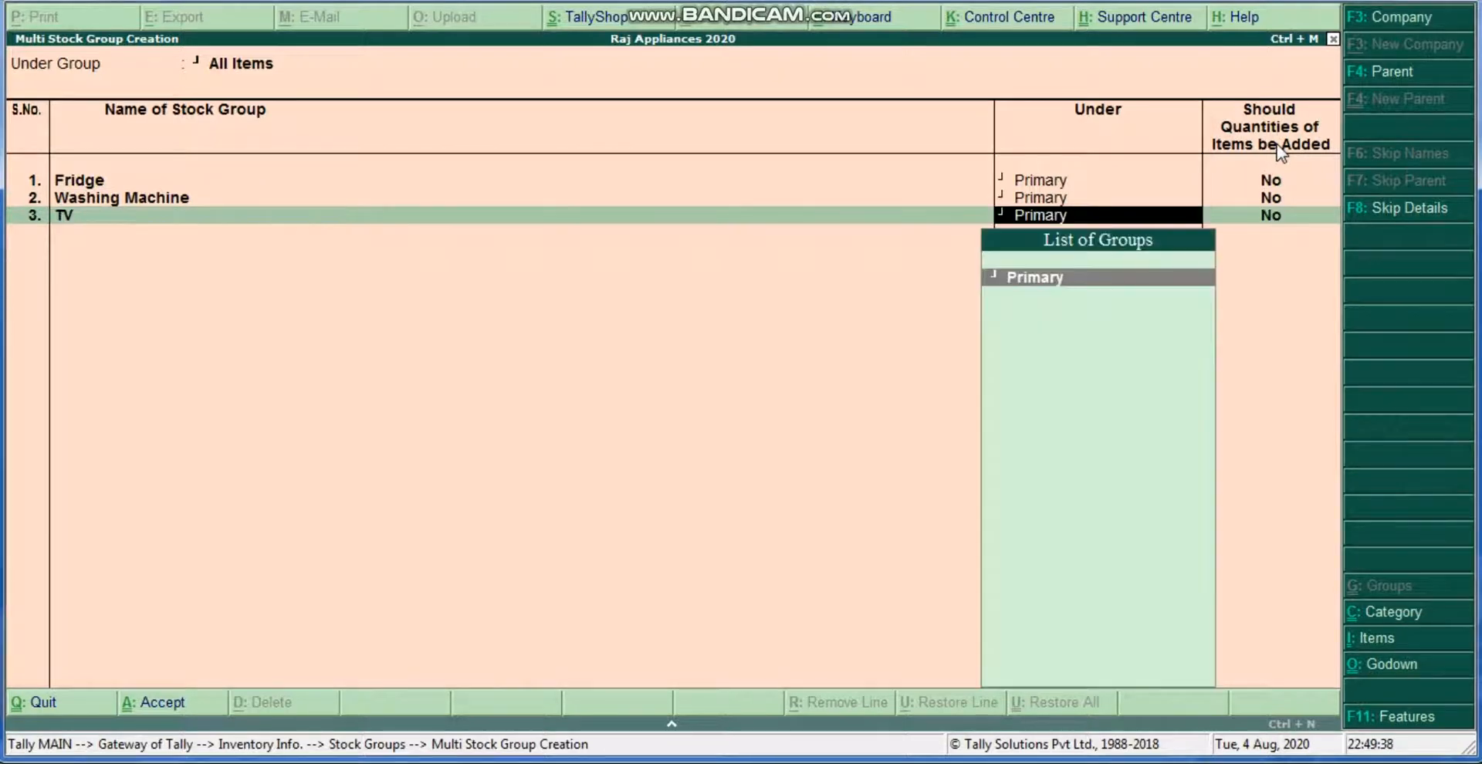
key(Return)
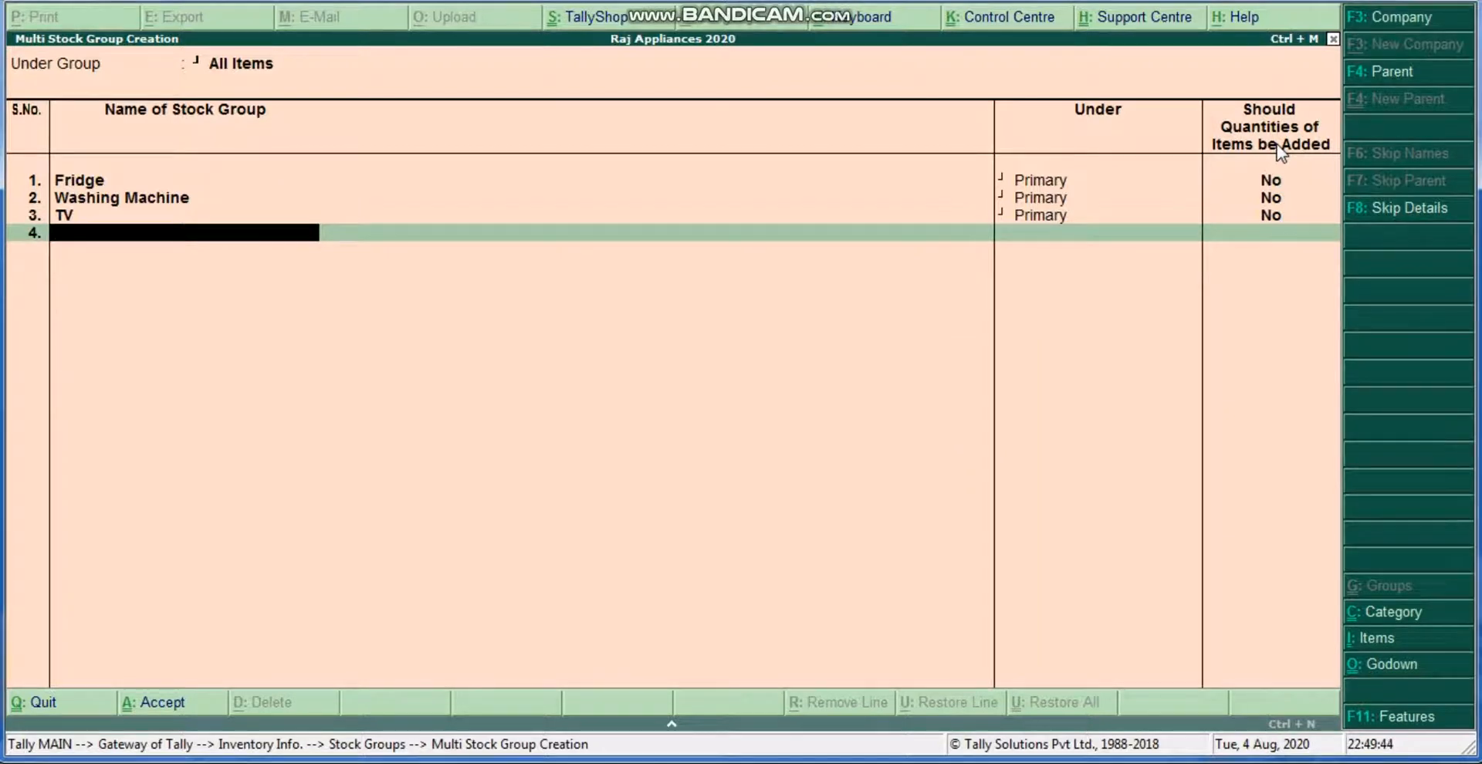
key(Return)
key(Return)
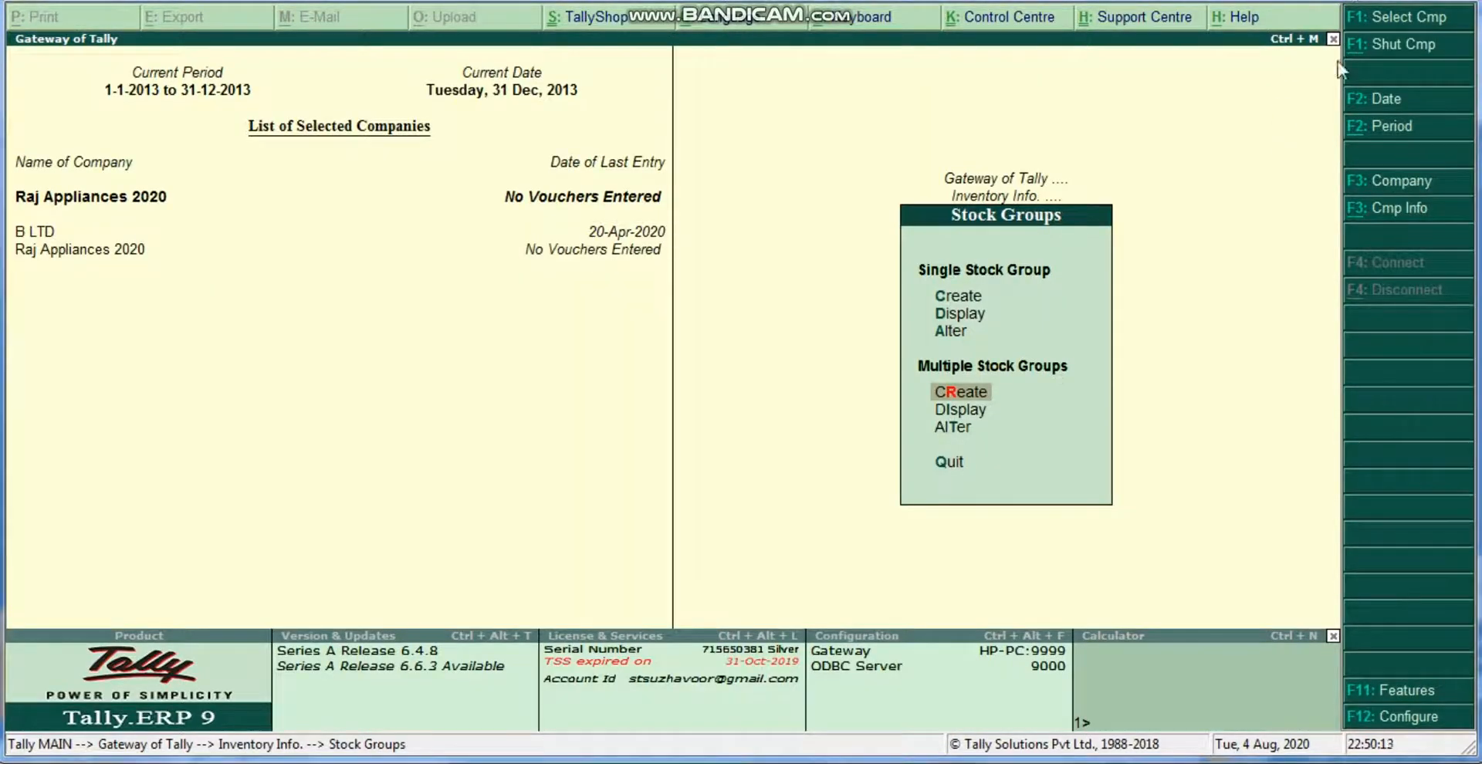
Create a simple unit of measure with symbol No., formal name Numbers and 0 decimal places, and return to the inventory masters
key(Escape)
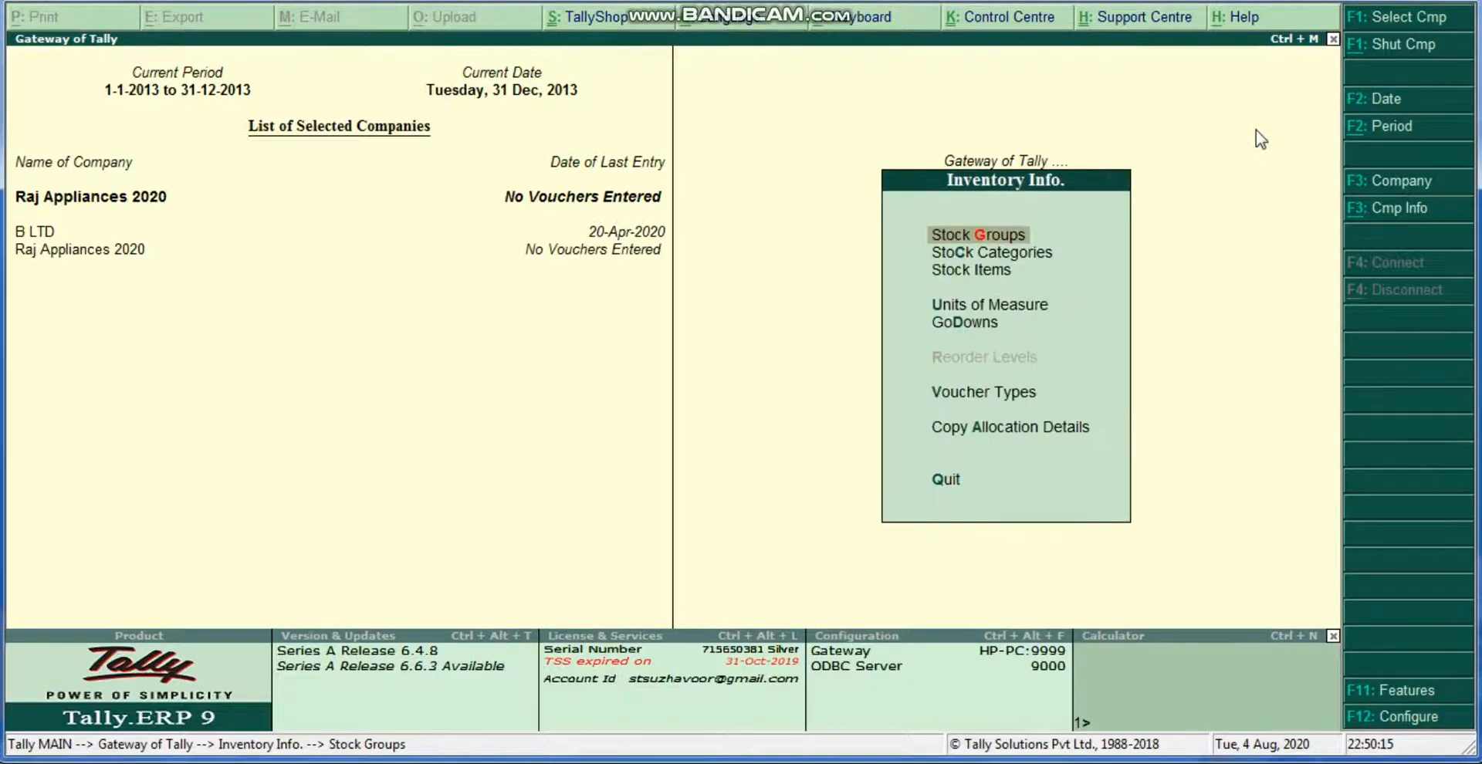
key(Down)
key(Down)
key(Down)
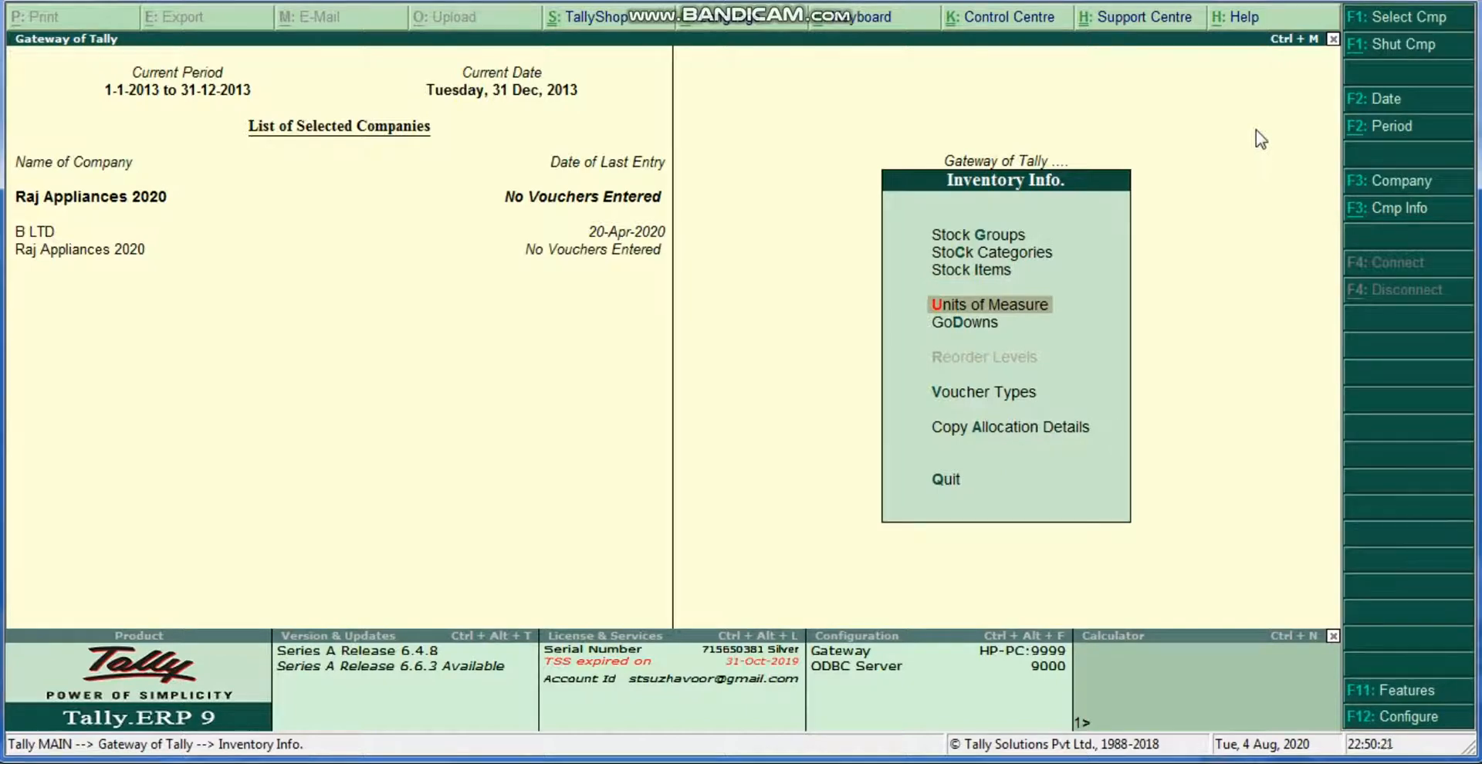
key(Return)
key(Return)
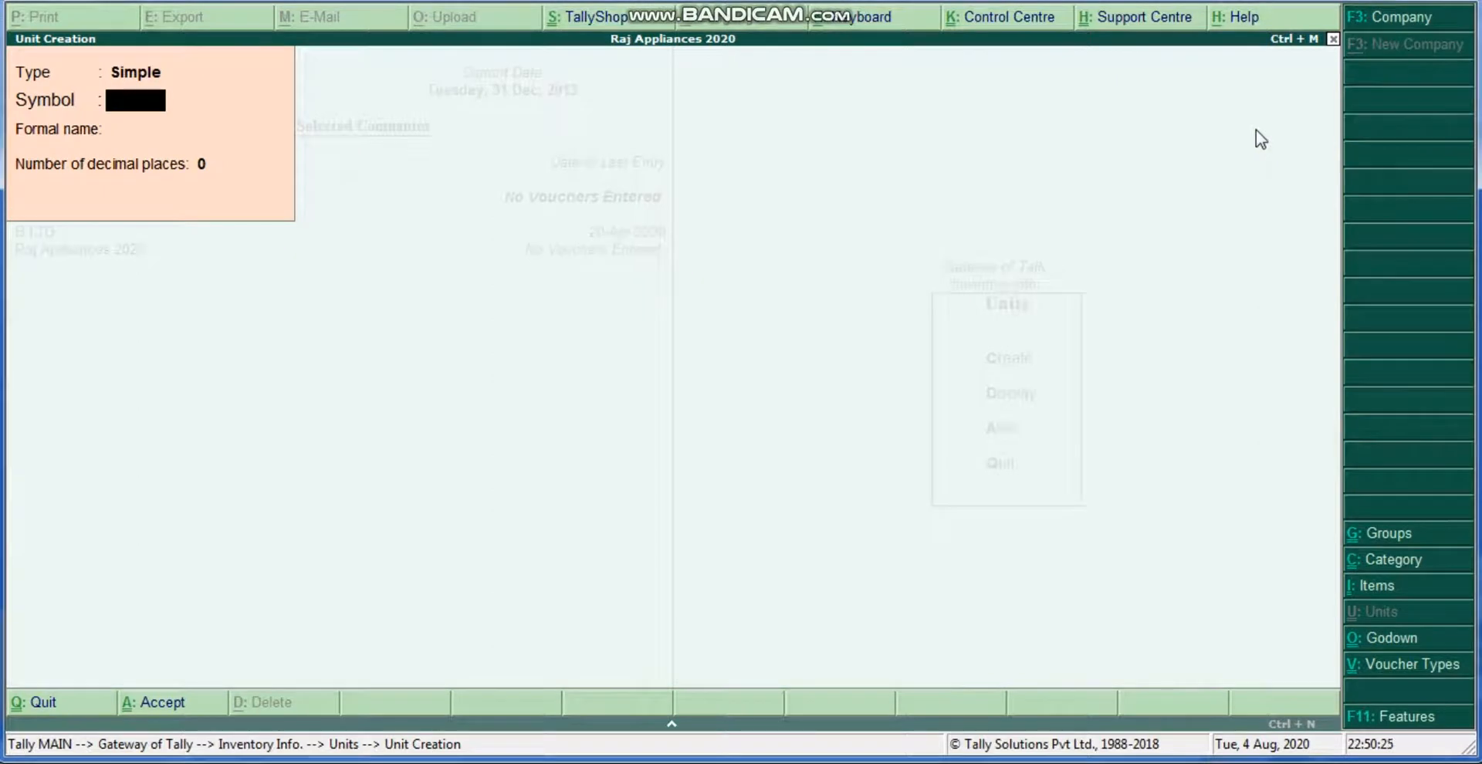
text(No.)
key(Return)
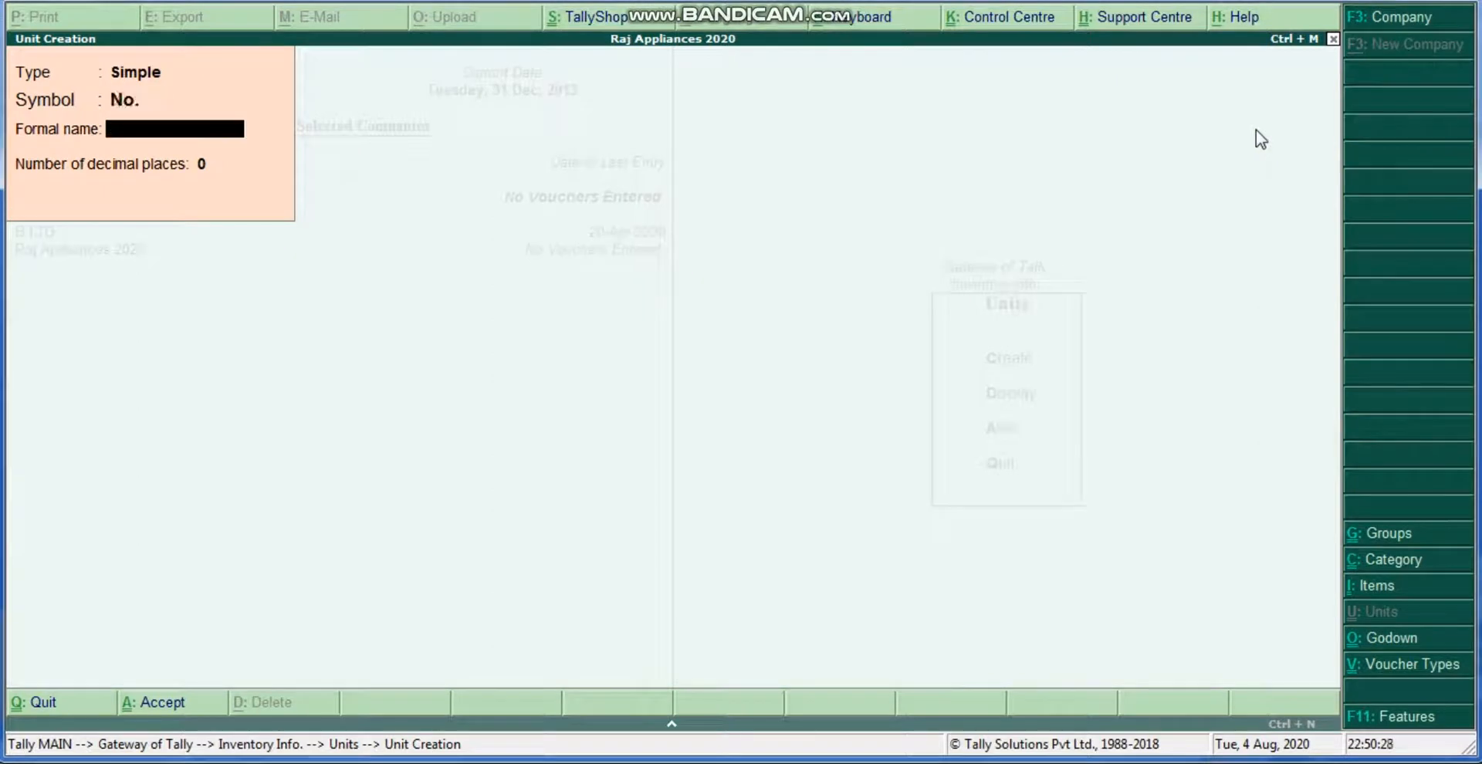
text(Numbers)
key(Return)
key(Return)
key(Return)
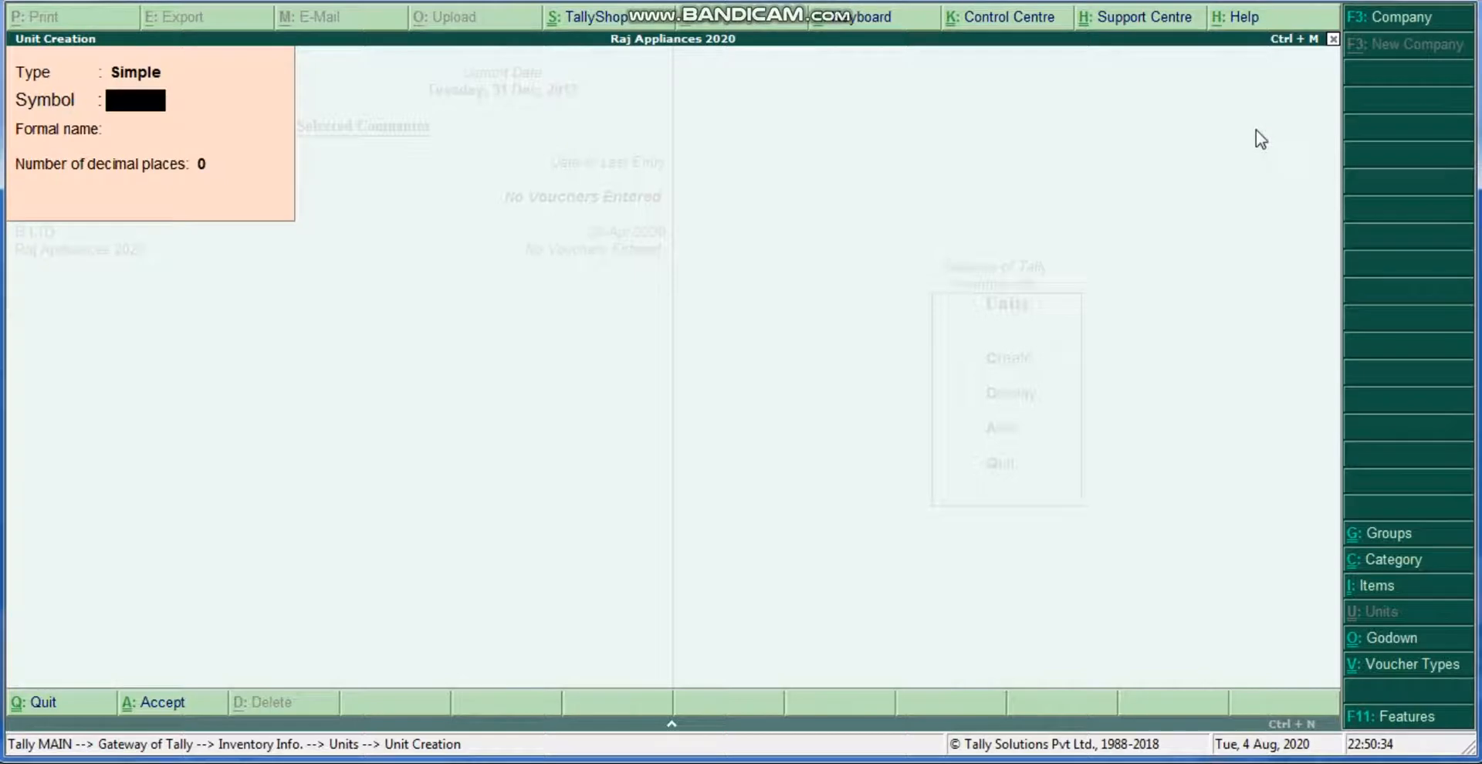
key(Escape)
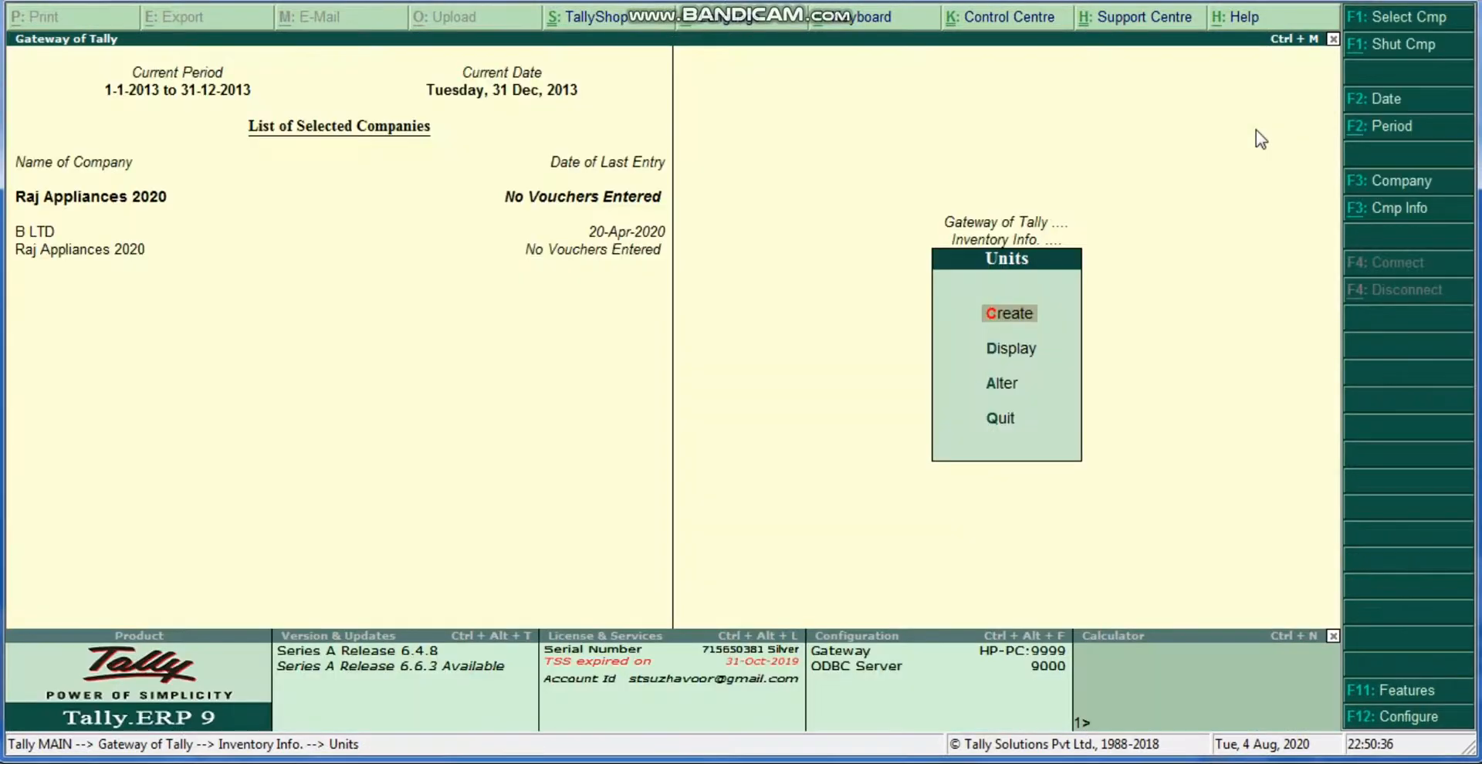
key(Escape)
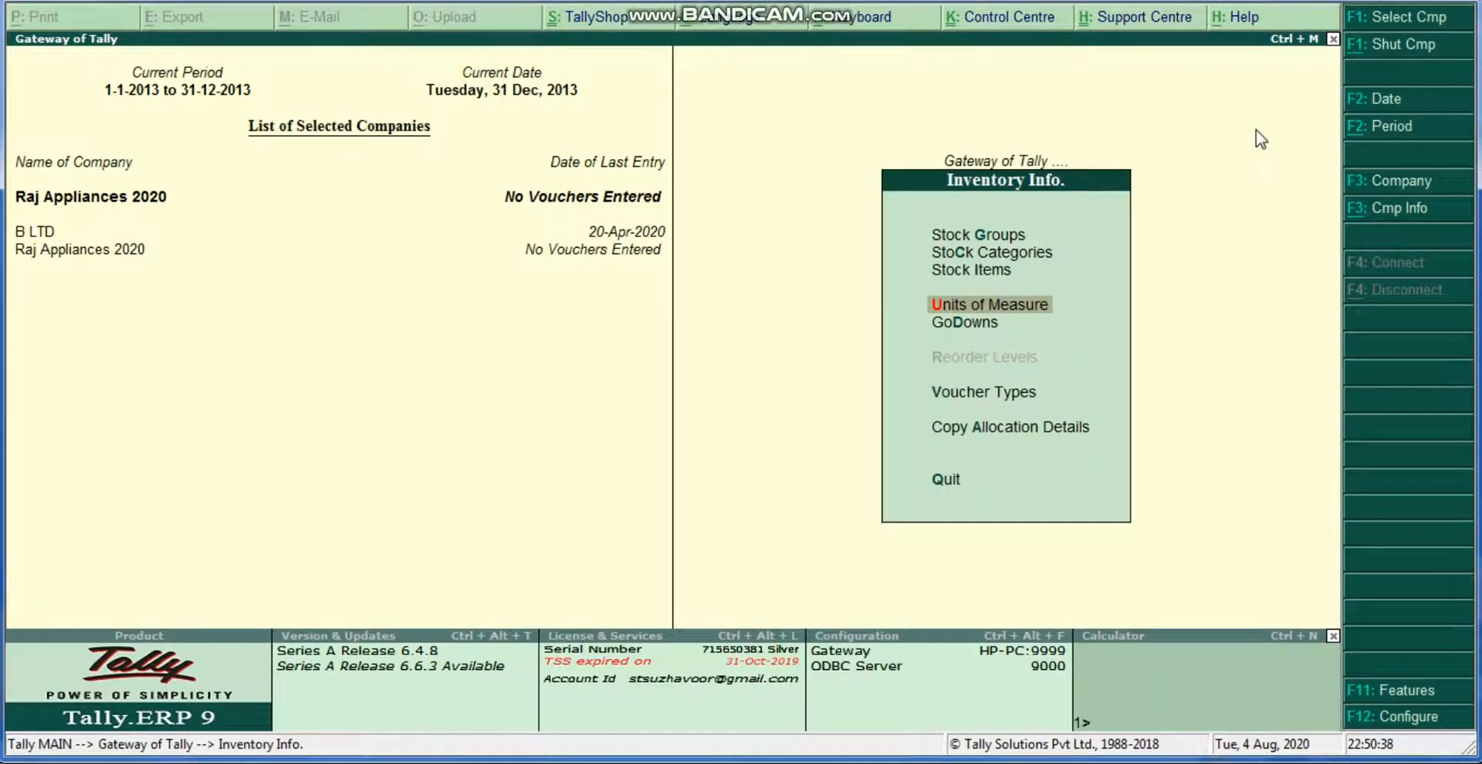
Start a multiple stock item creation for All Items and add LG Refrigerator under Fridge in the category Kitchen Equipments
key(Up)
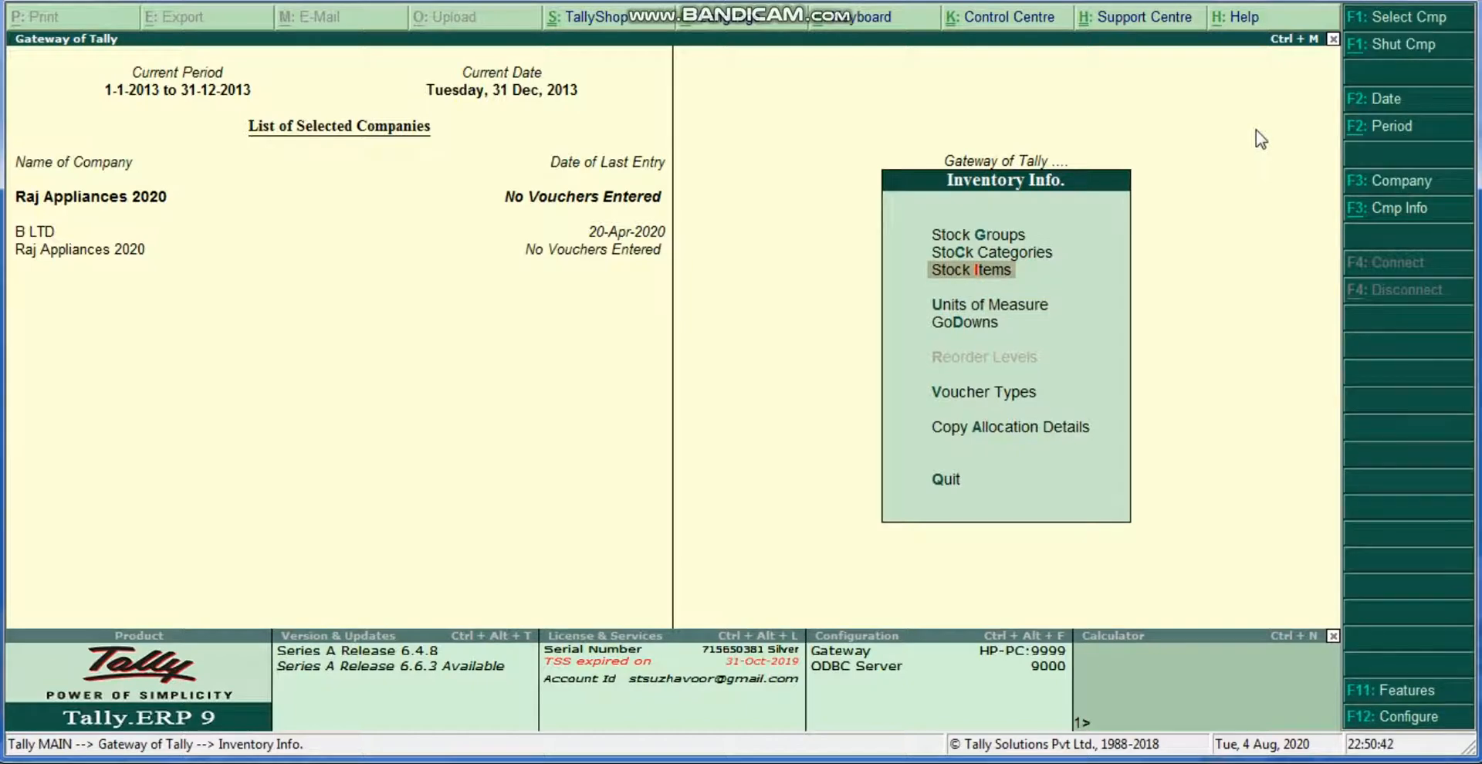
key(Return)
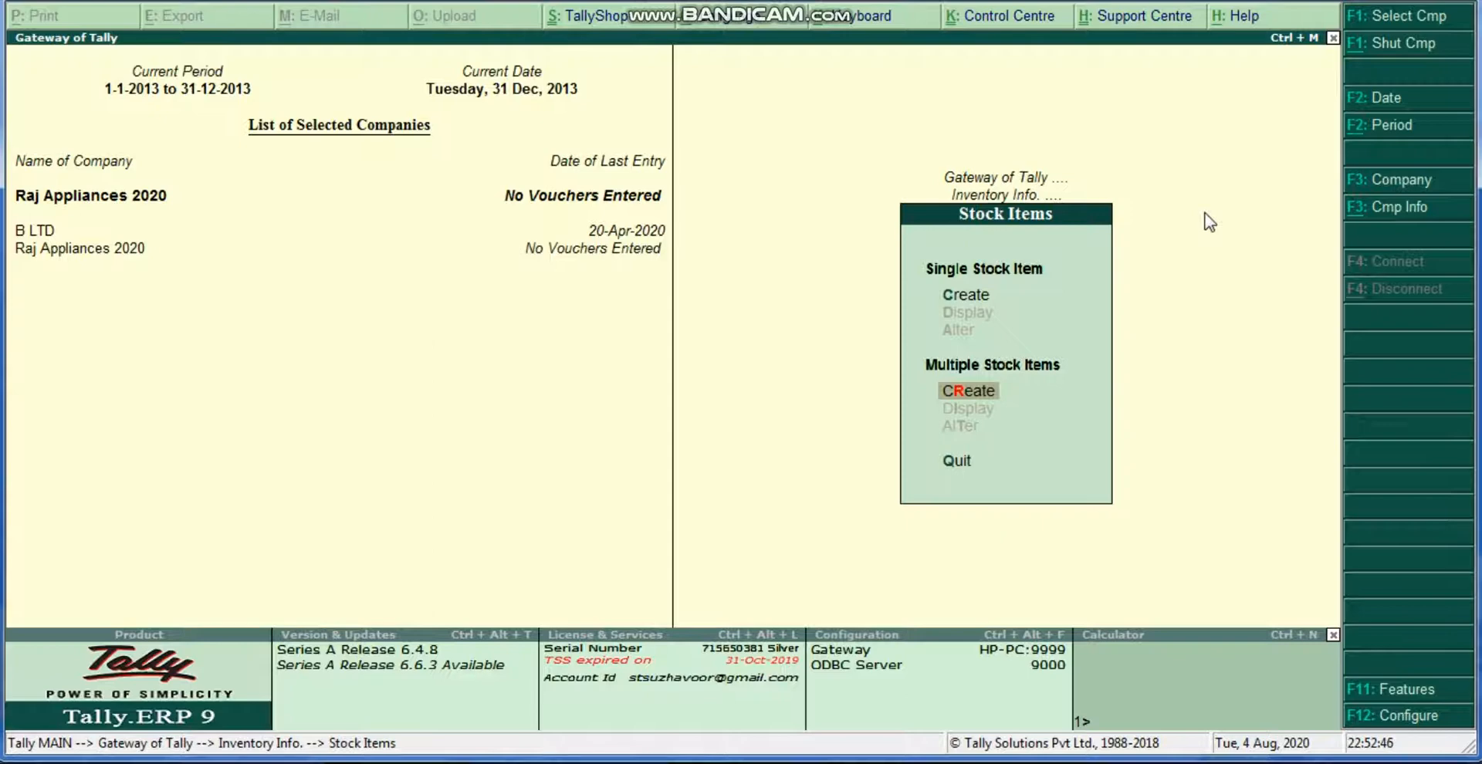
key(Return)
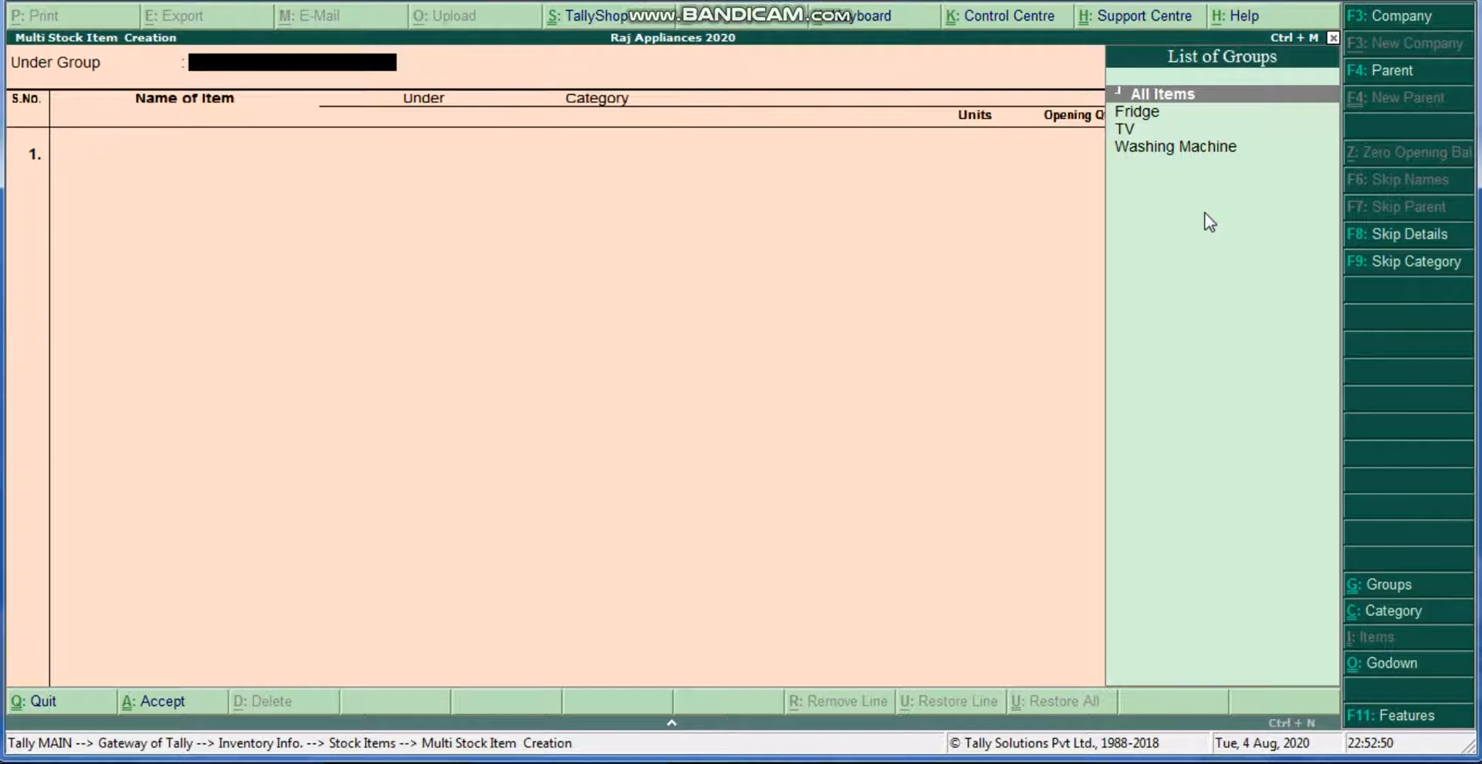
key(Return)
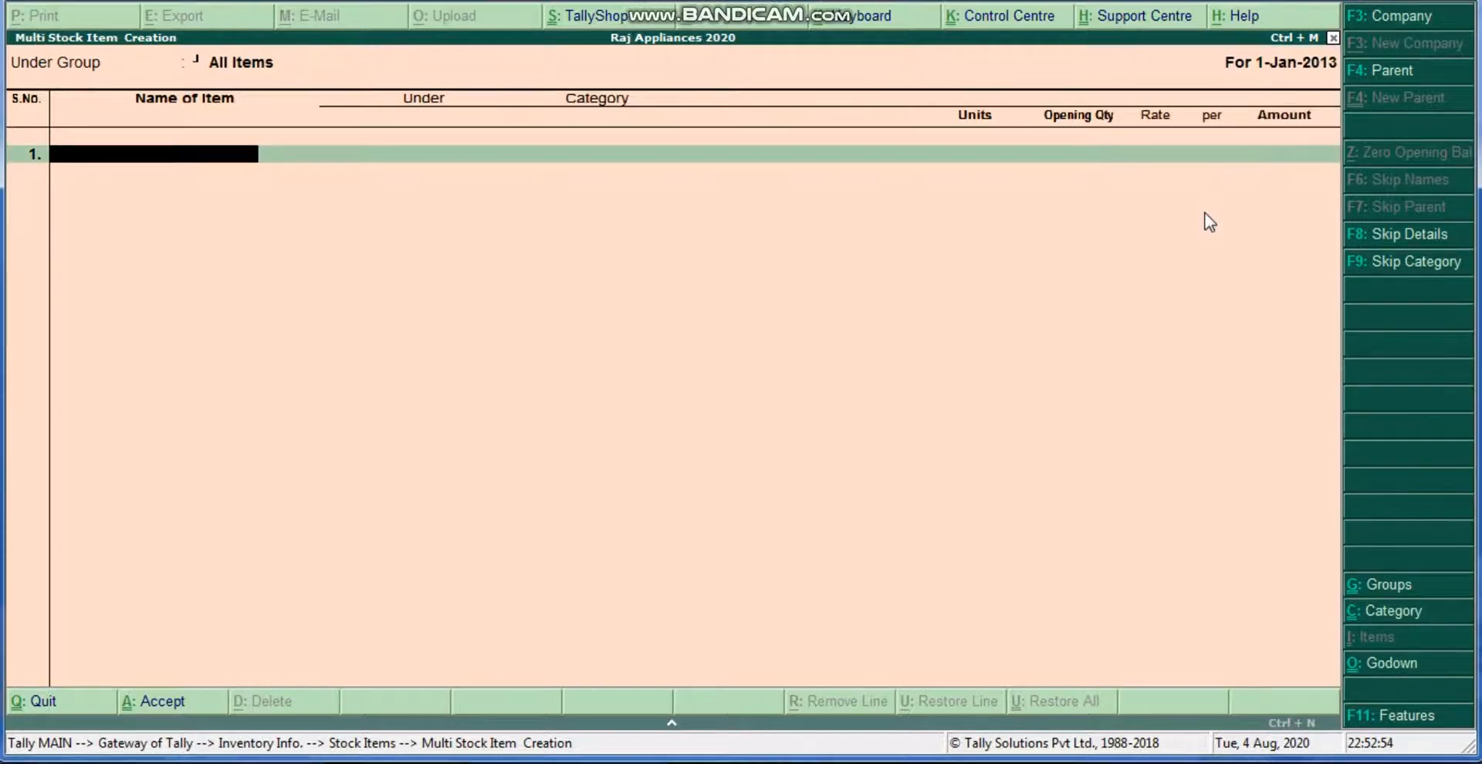
text(LG Refrigerator)
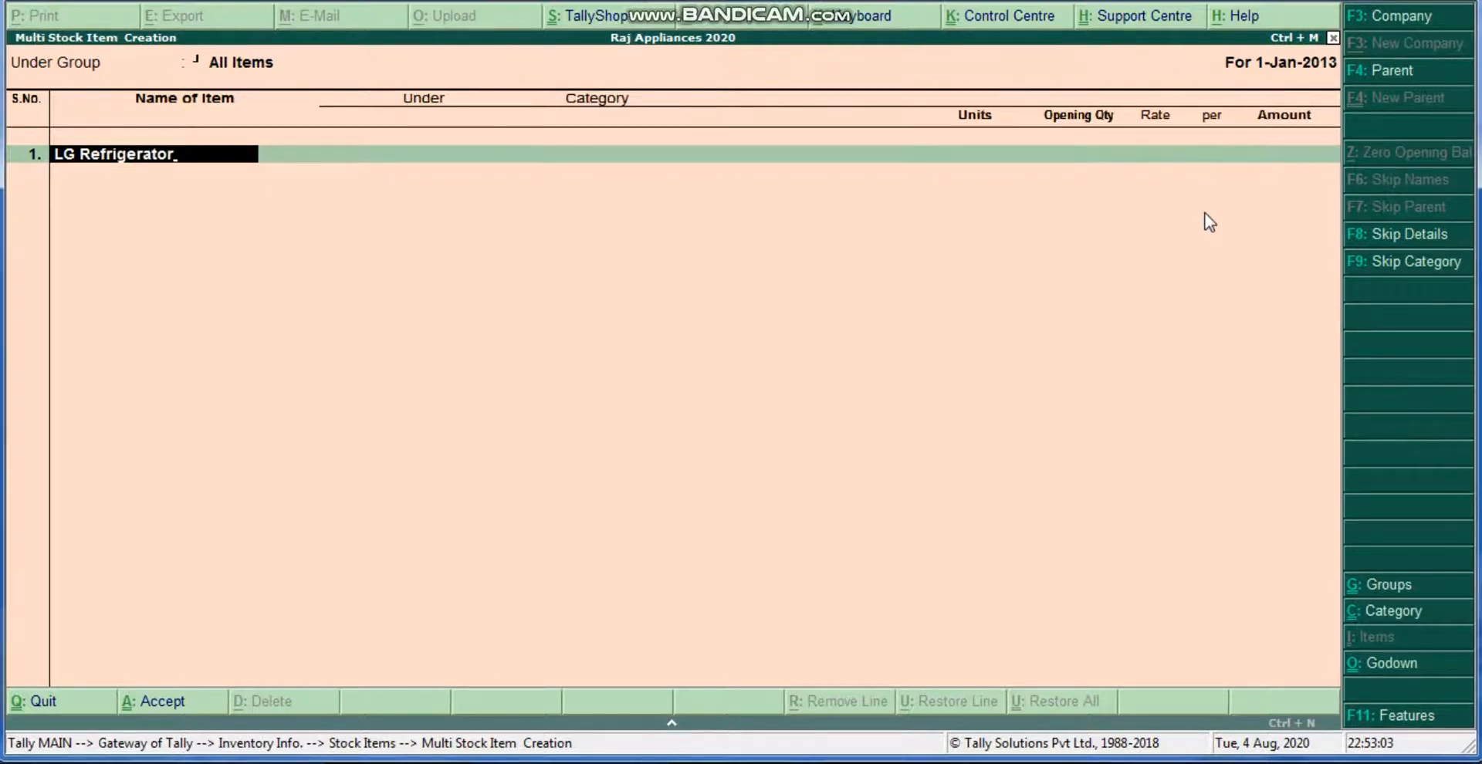
key(Return)
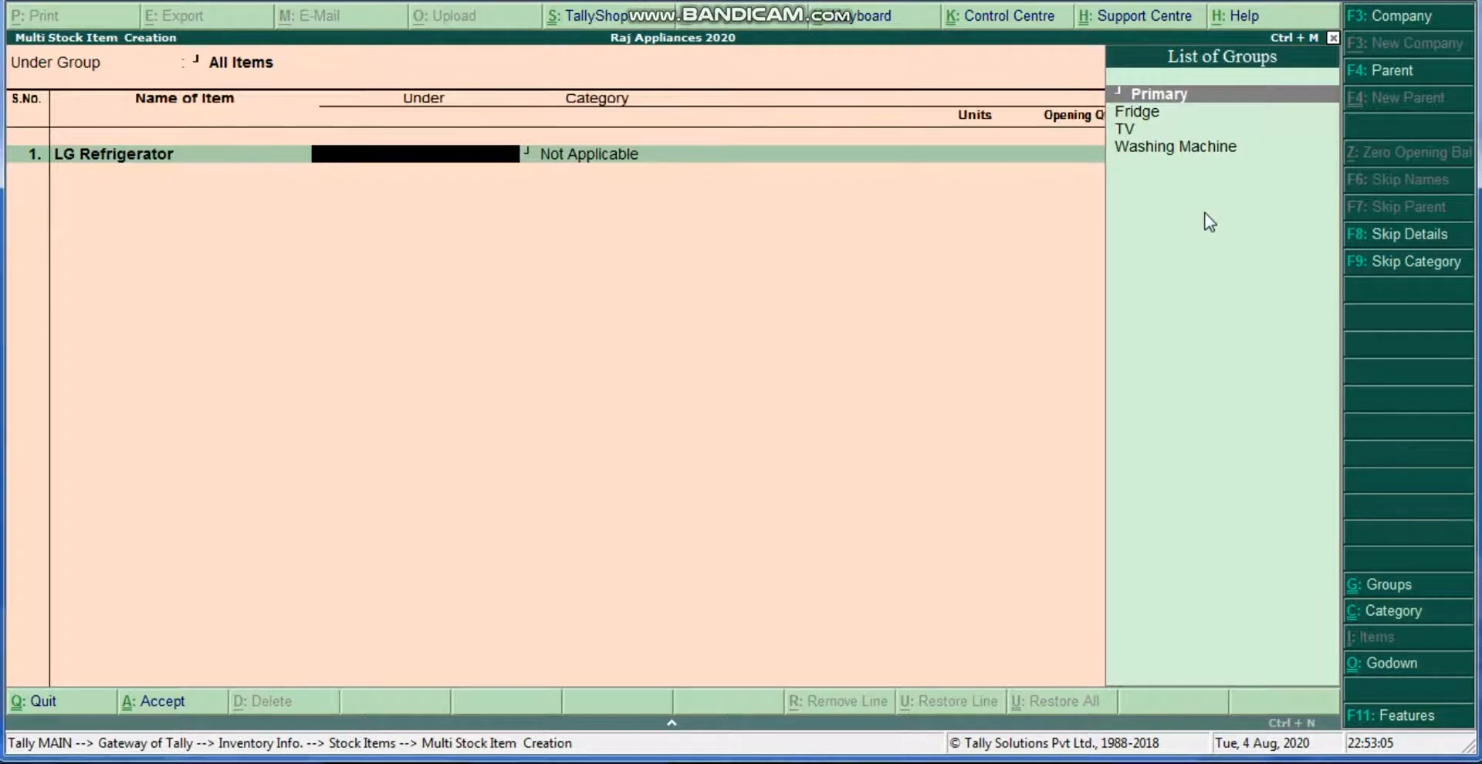
key(Down)
key(Return)
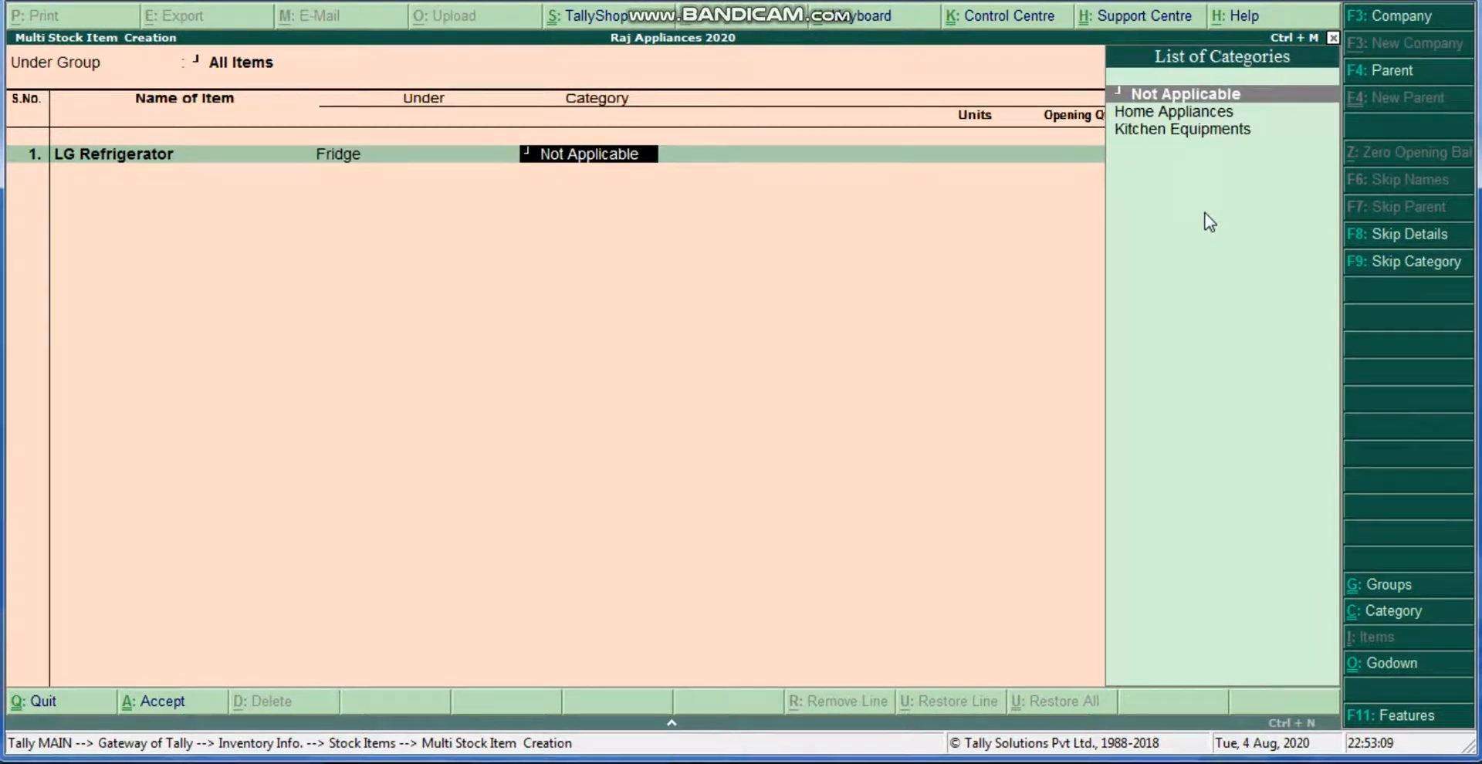
key(Down)
key(Down)
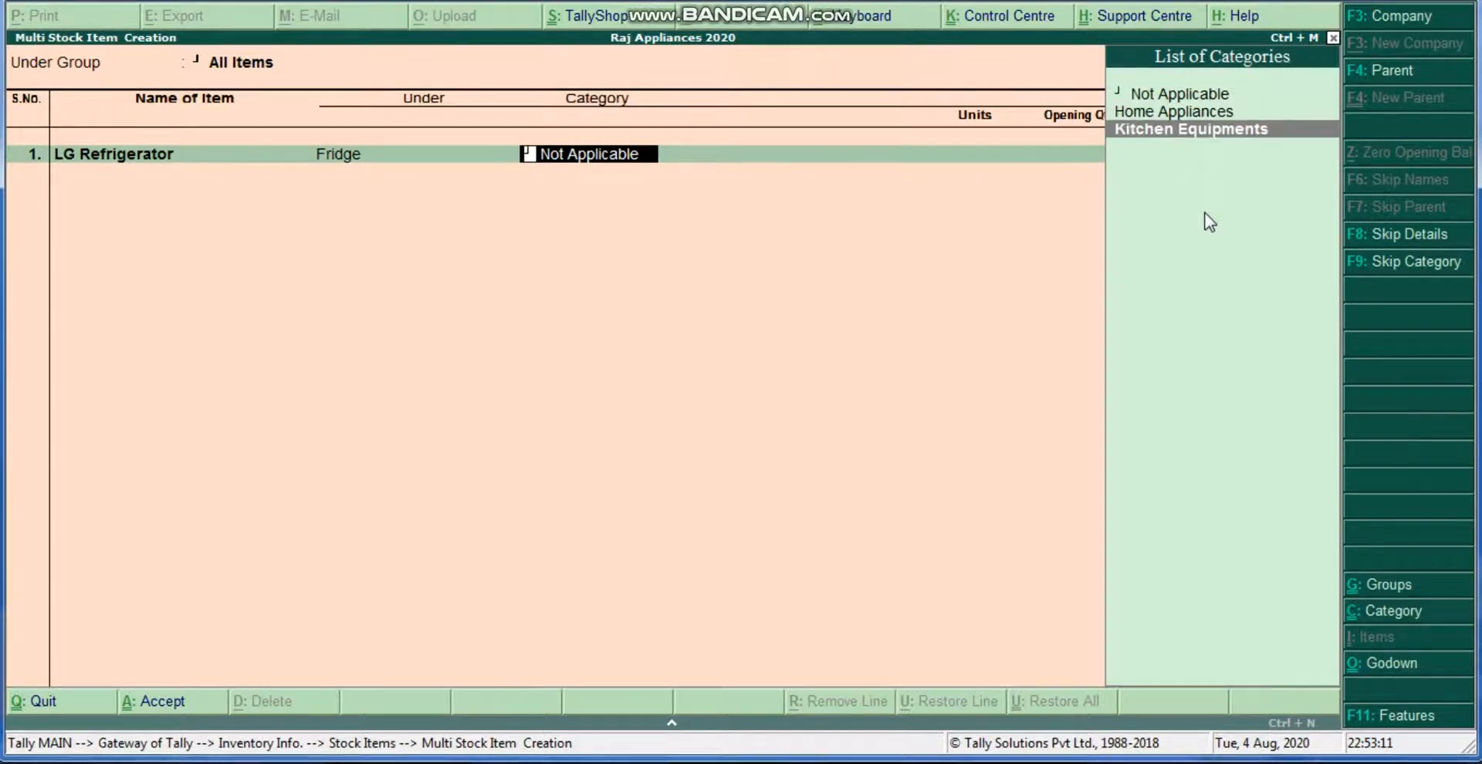
key(Return)
Give LG Refrigerator the unit No and an opening stock of 8 at Main Location with a rate of 10,000
key(Down)
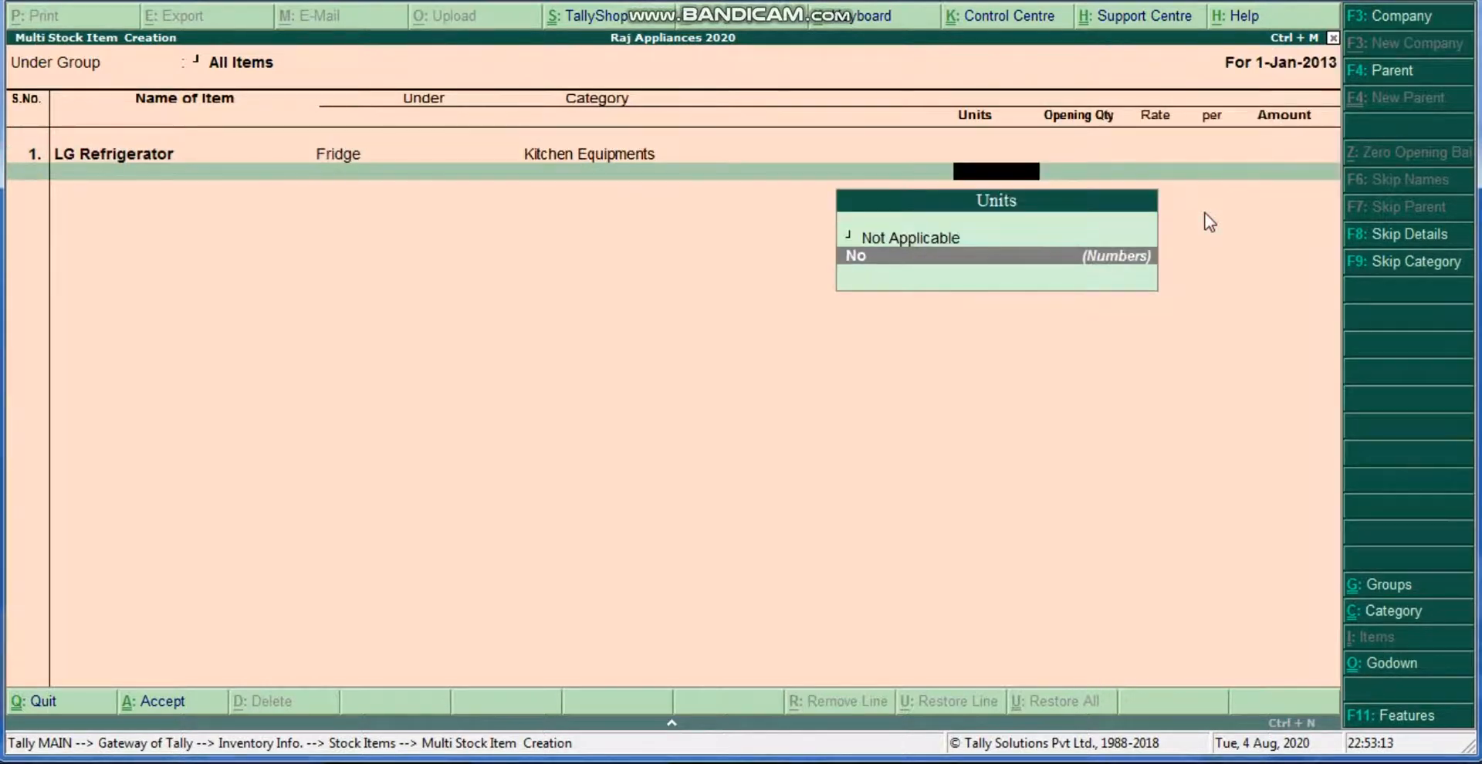
key(Return)
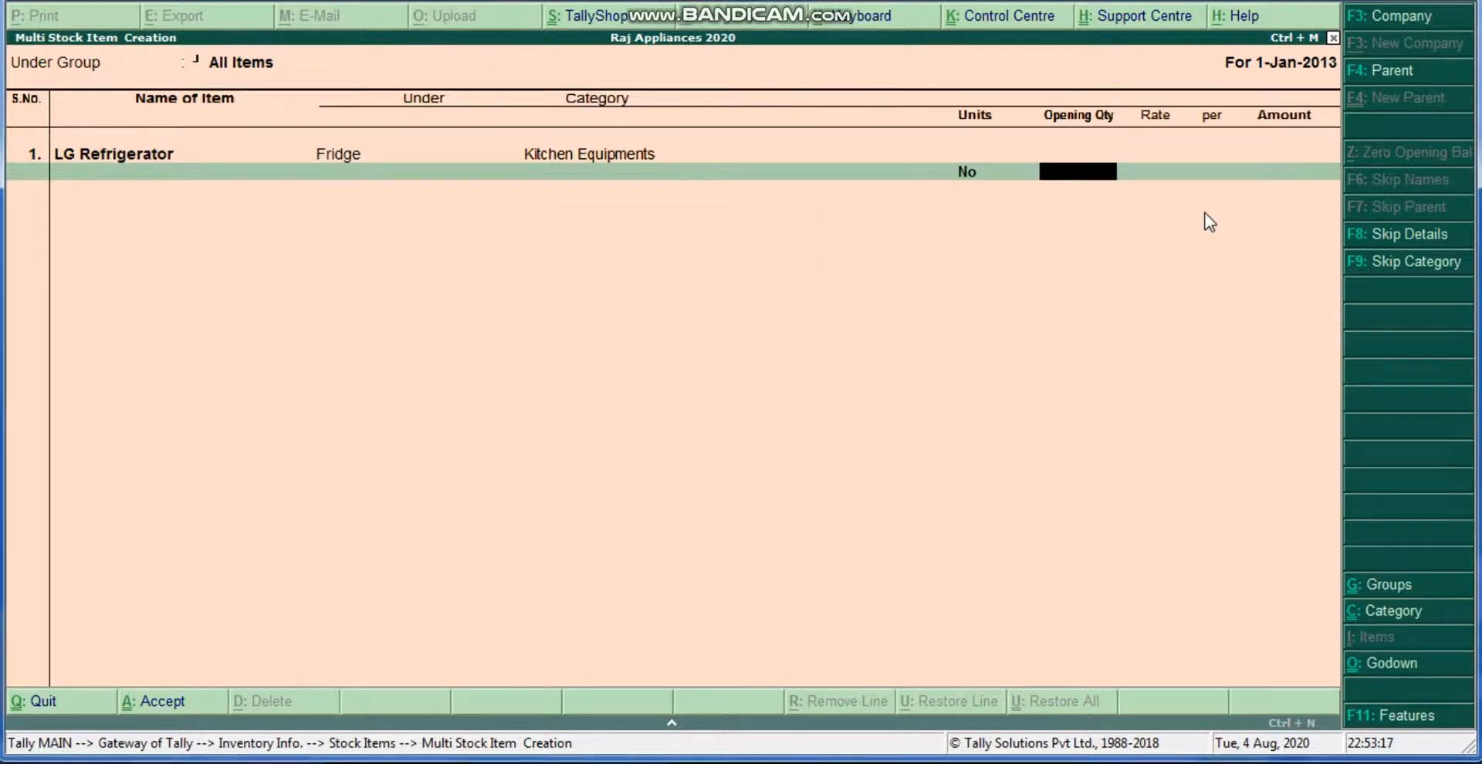
text(8)
key(Return)
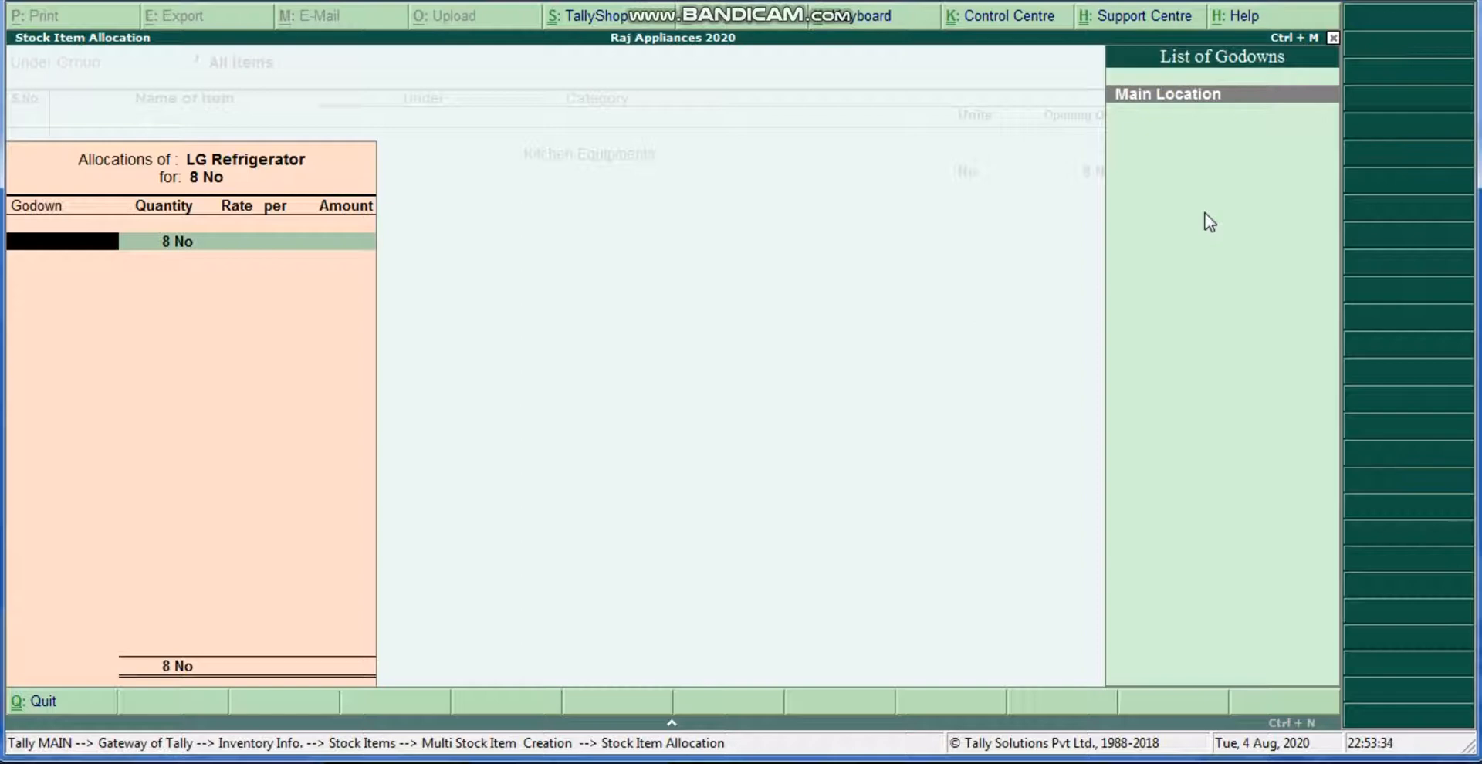
key(Return)
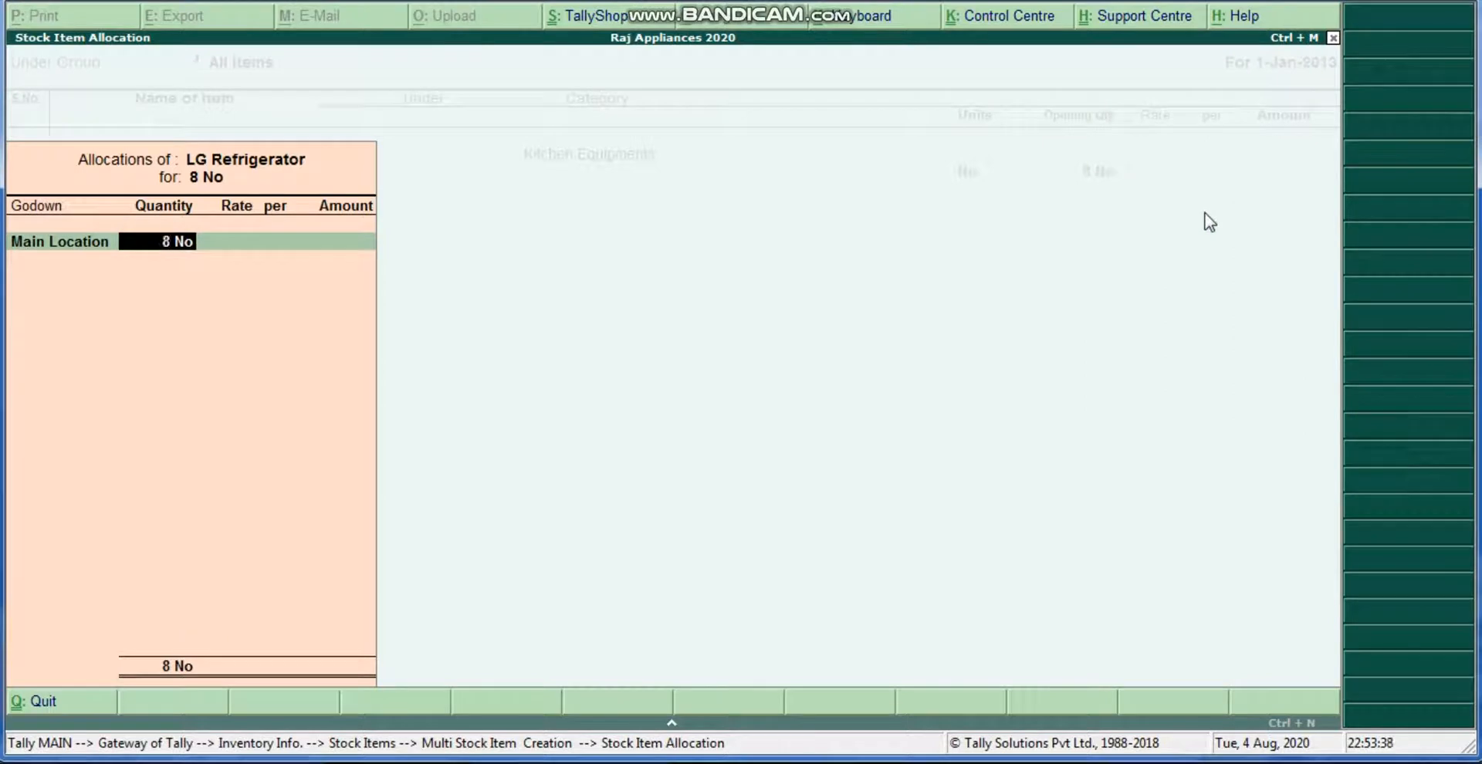
key(Return)
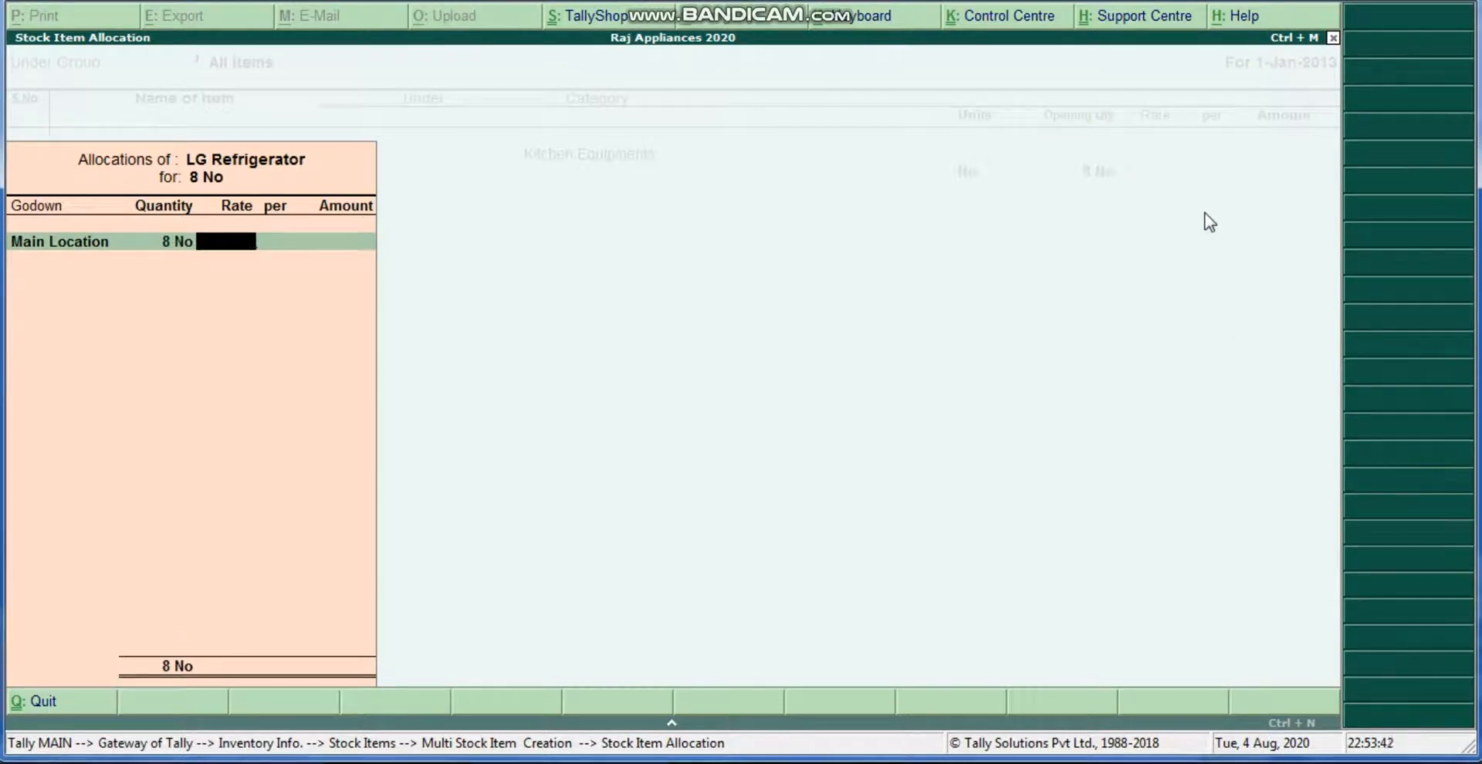
text(10000)
key(Return)
key(Return)
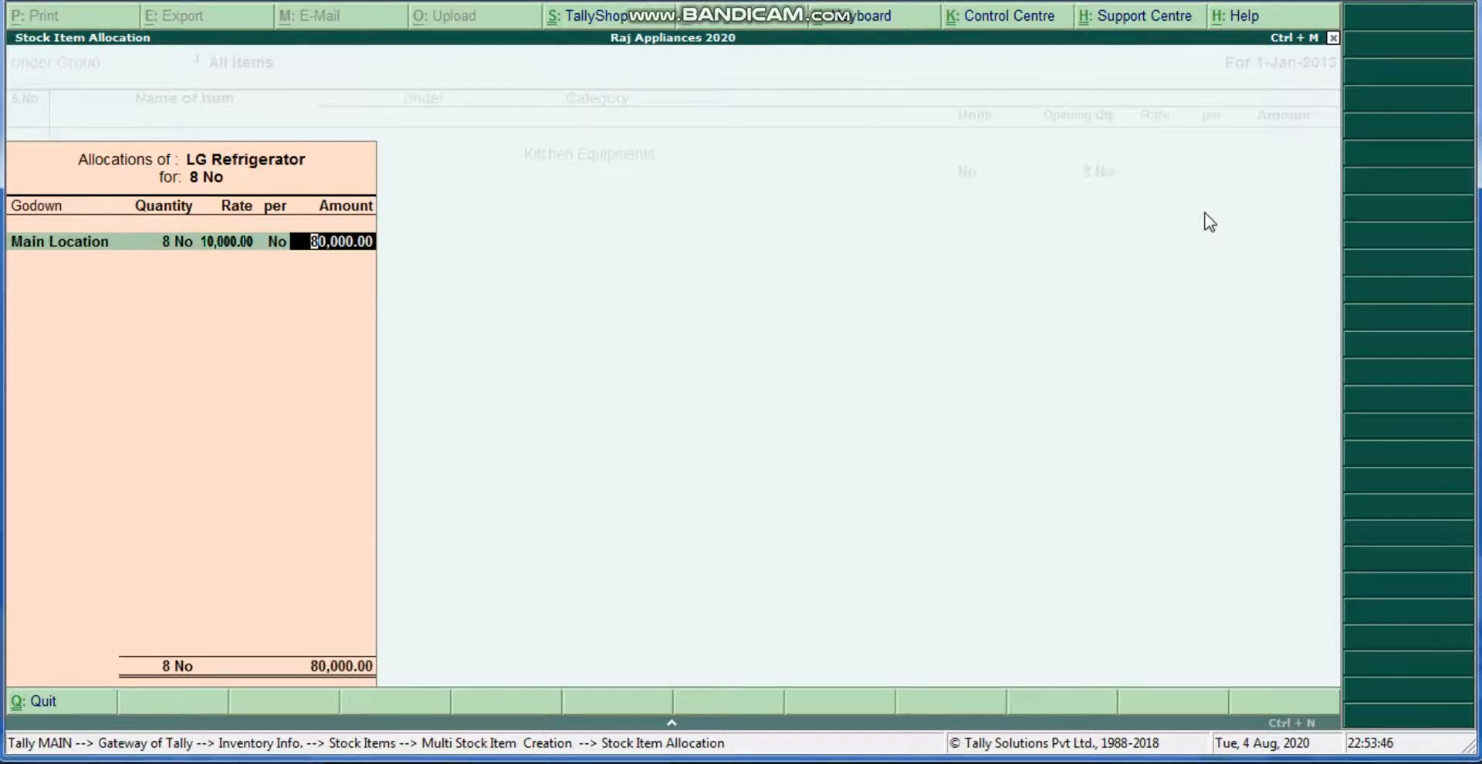
key(Return)
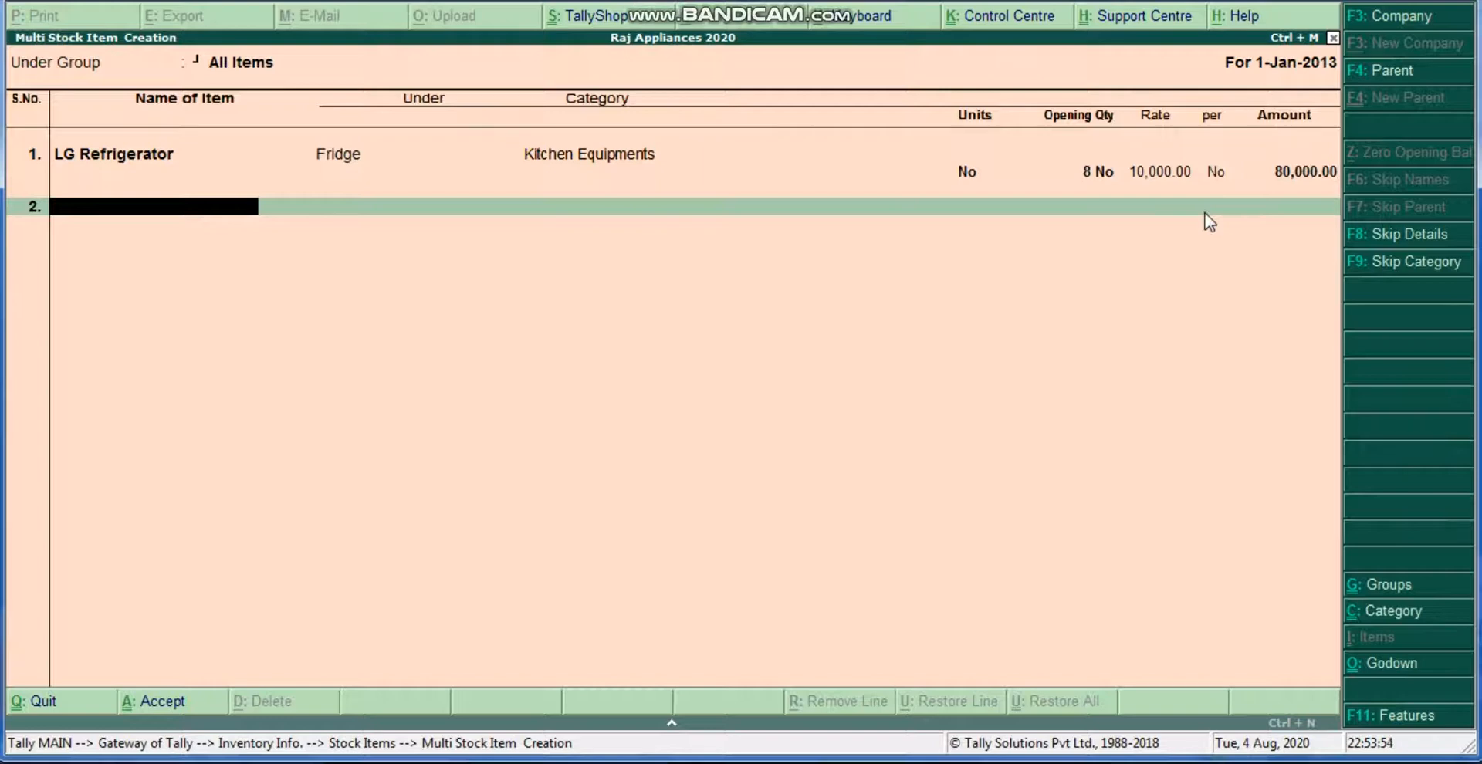
Add the stock item Semi Automatic LG under Washing Machine in the category Home Appliances
text(Semi Automatic)
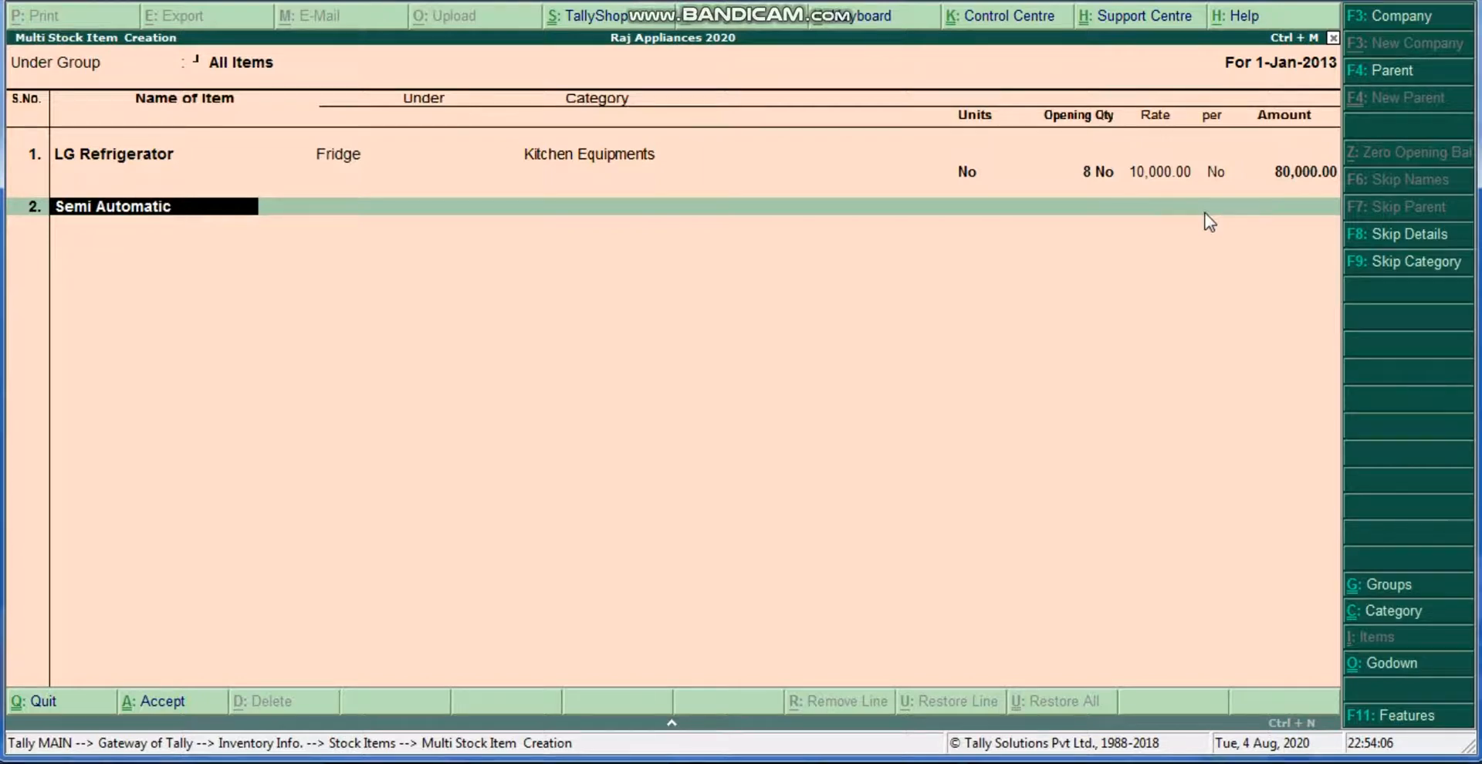
text( LG)
key(Return)
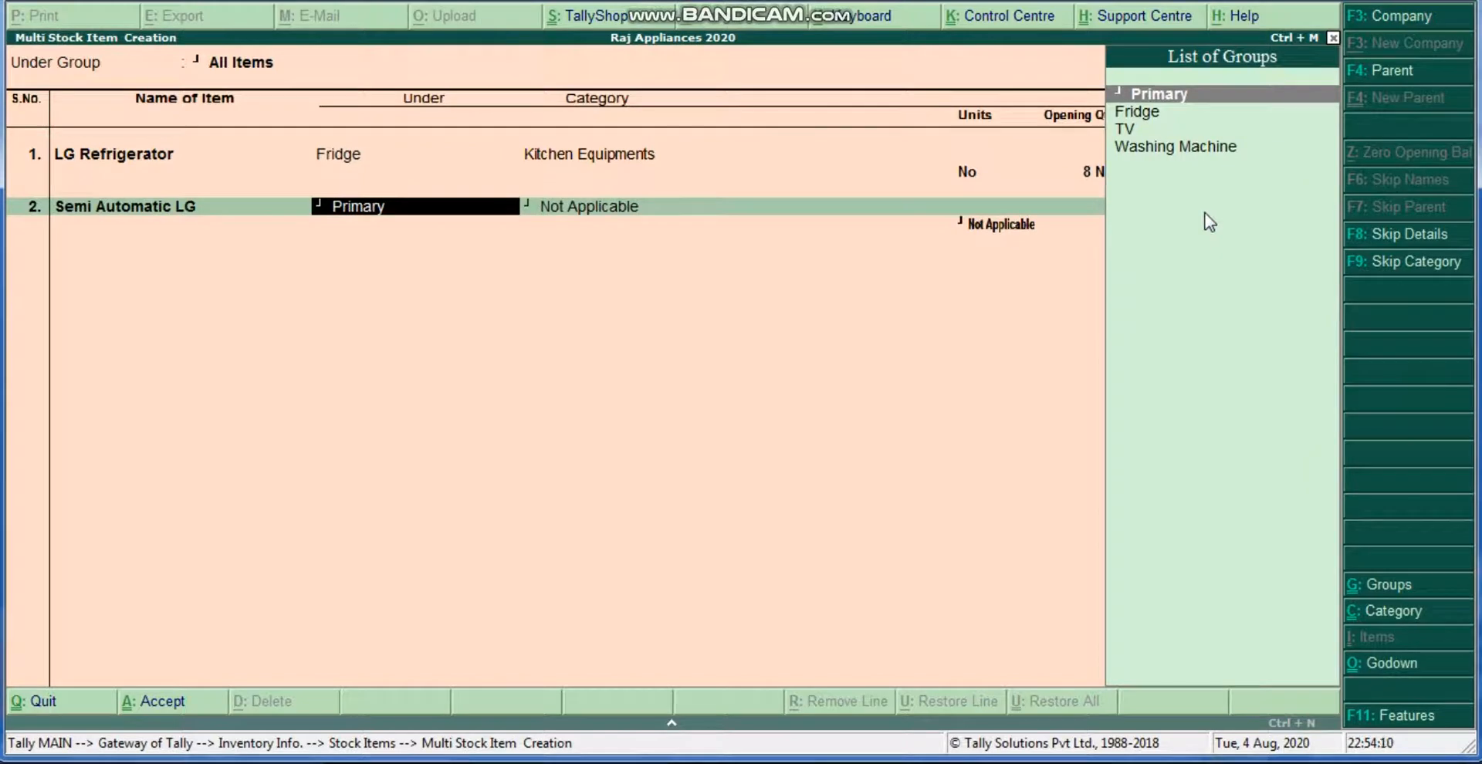
key(Down)
key(Down)
key(Down)
key(Return)
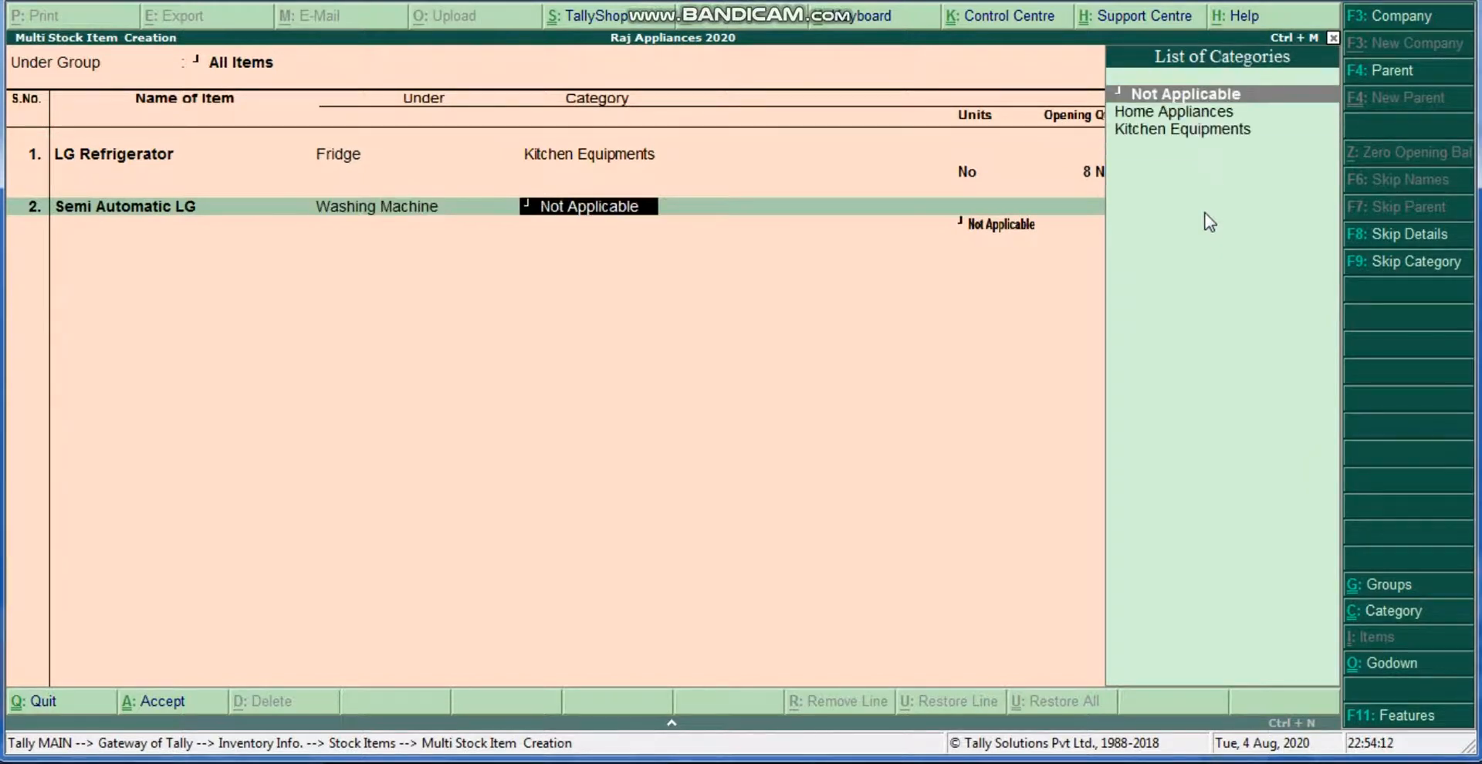
key(Down)
key(Return)
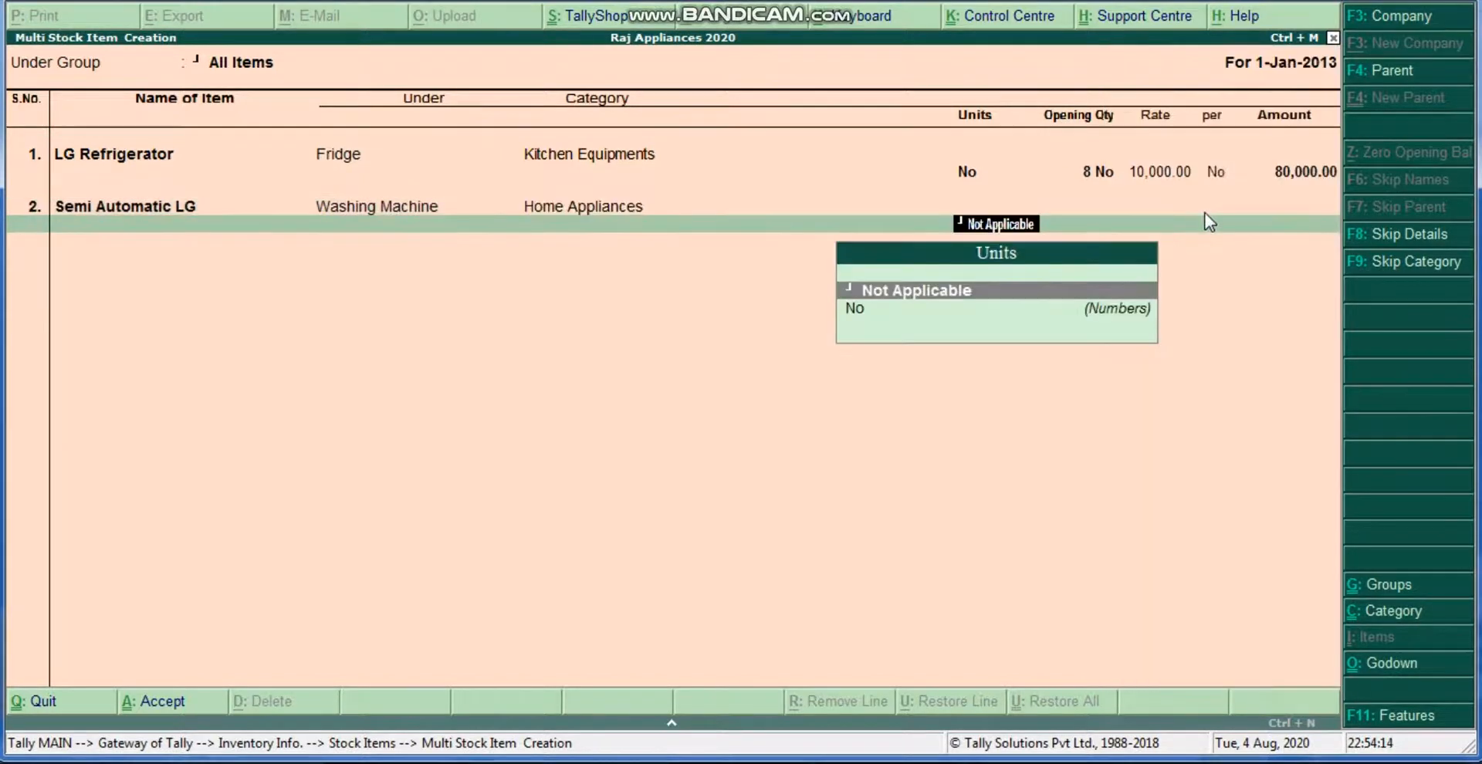
Give Semi Automatic LG the unit No and an opening stock of 5 at Main Location with a rate of 7,000
key(Down)
key(Return)
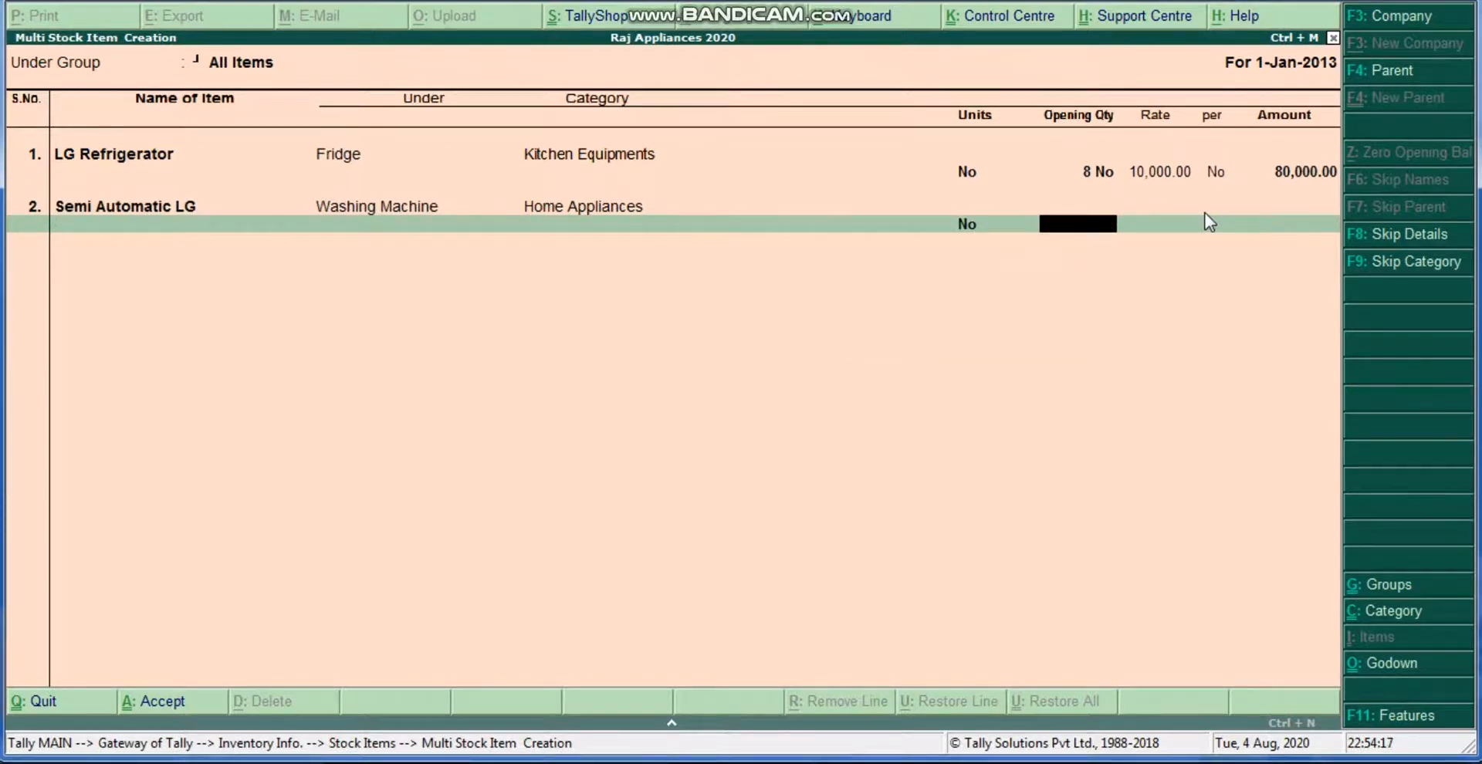
text(5)
key(Return)
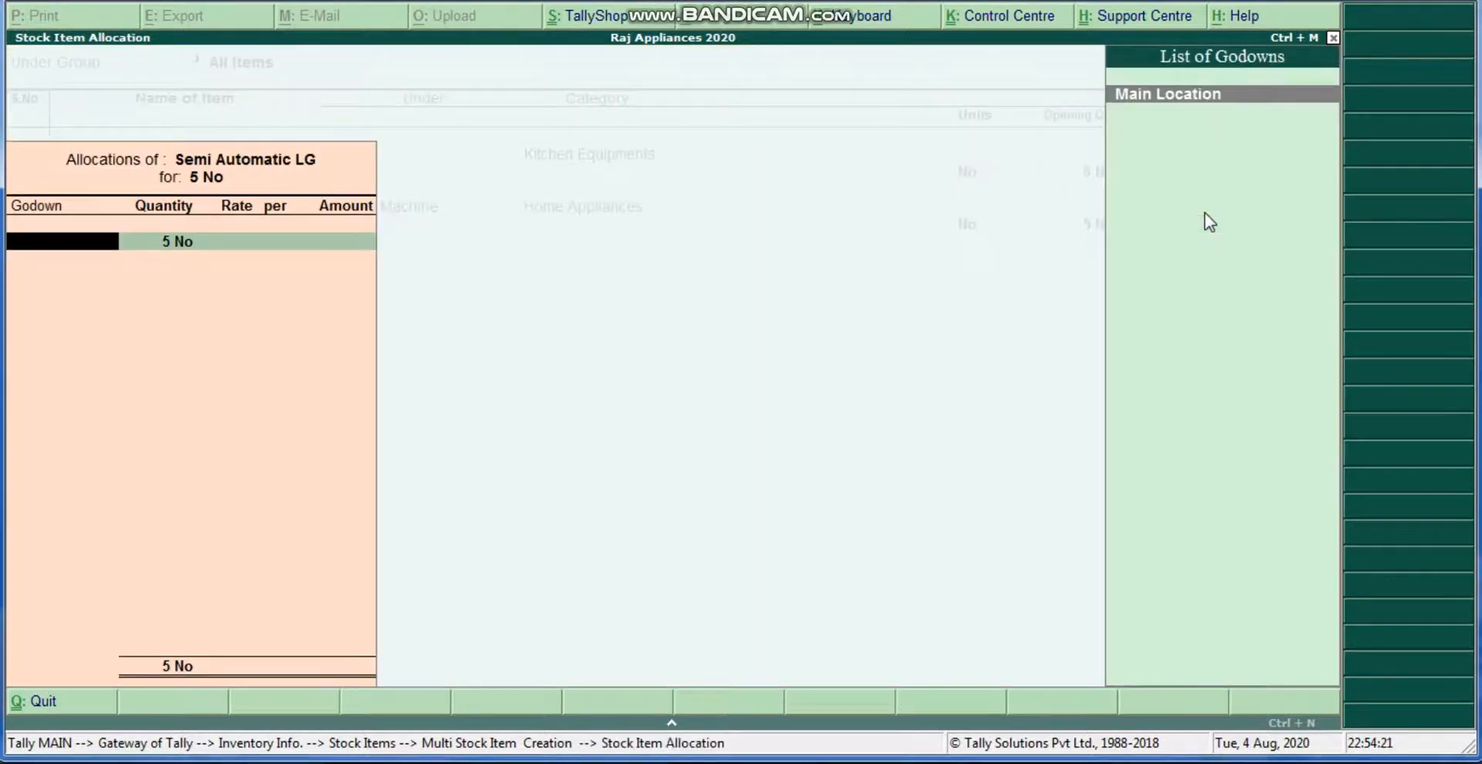
key(Return)
key(Return)
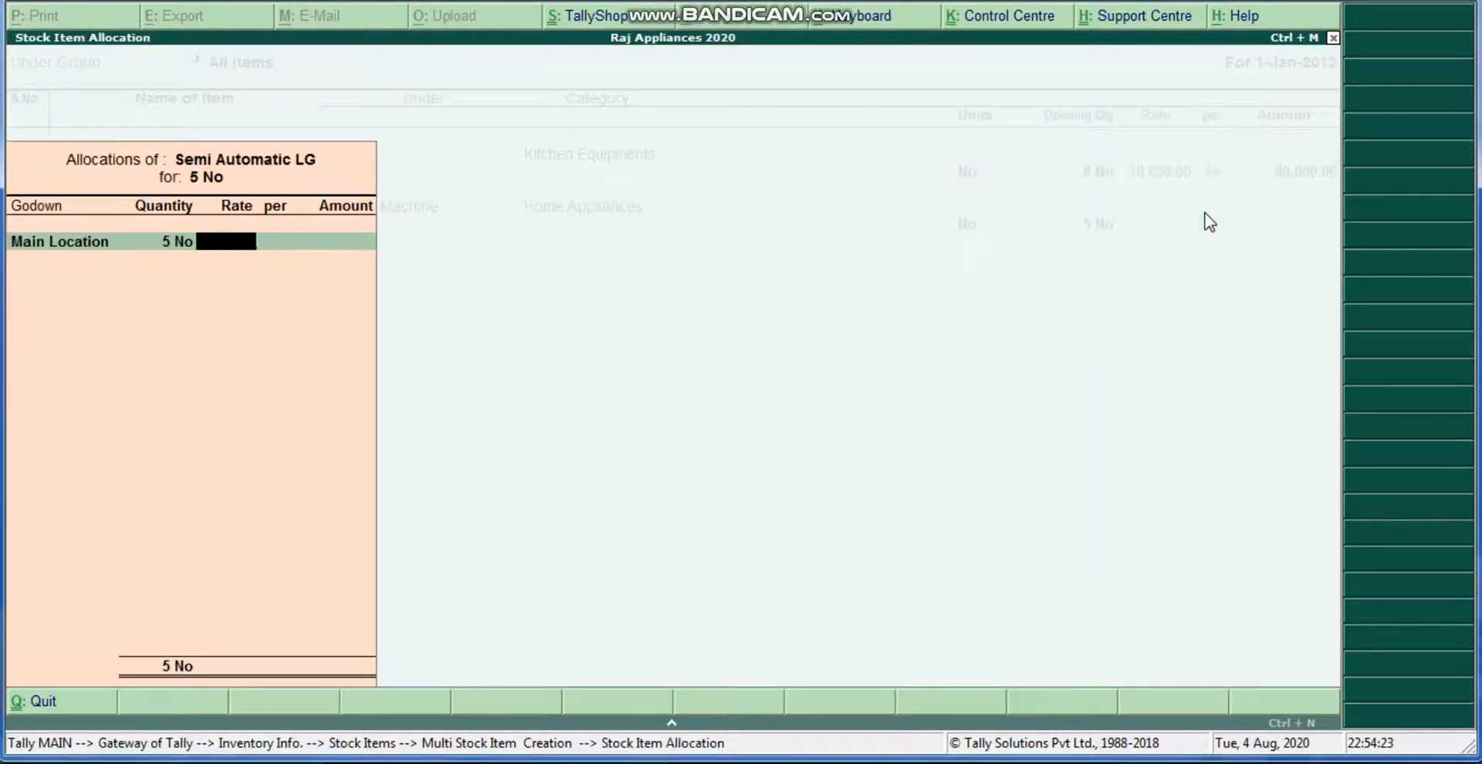
text(7000)
key(Return)
key(Return)
key(Return)
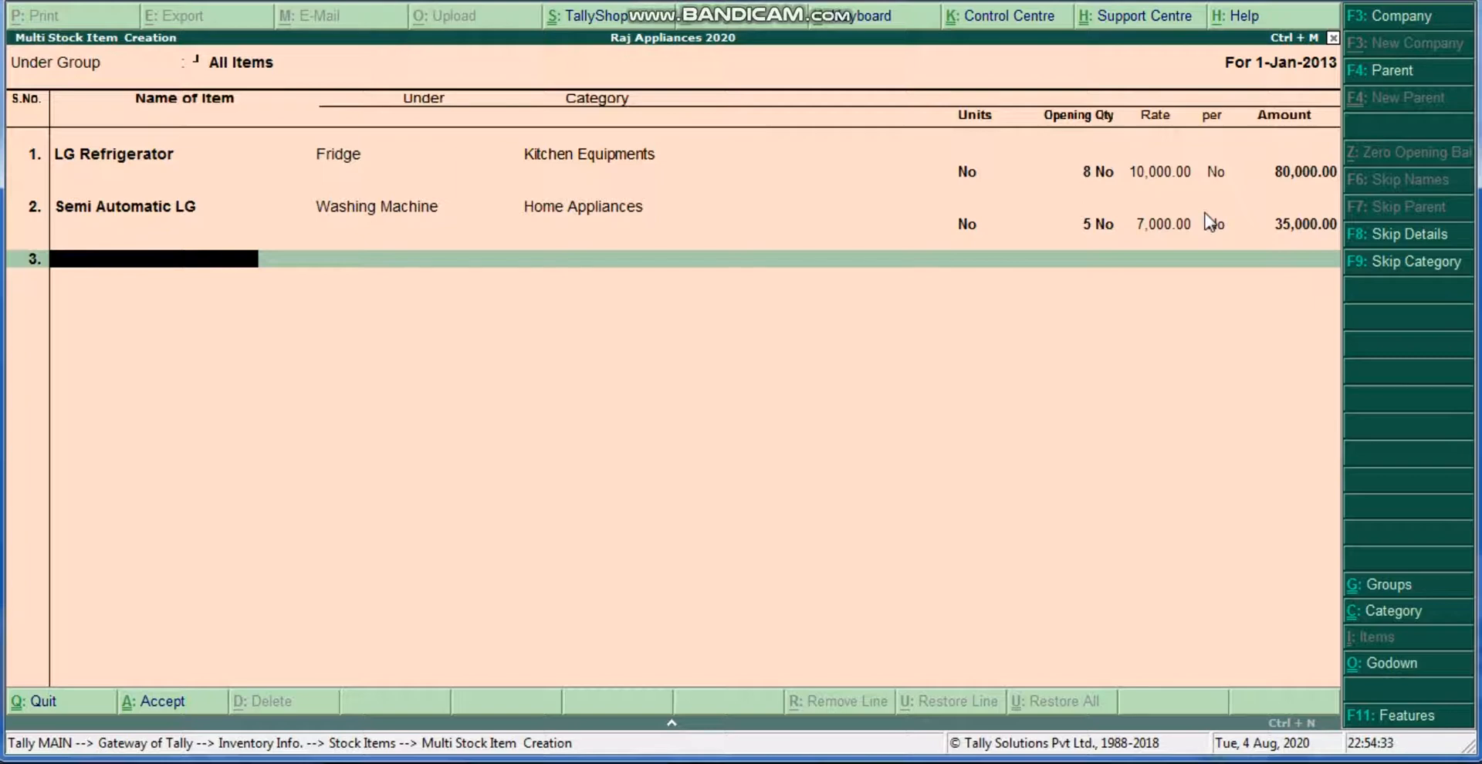
Add the stock item Fully Automatic LG under Washing Machine in the category Home Appliances
text(Fully Automatic L)
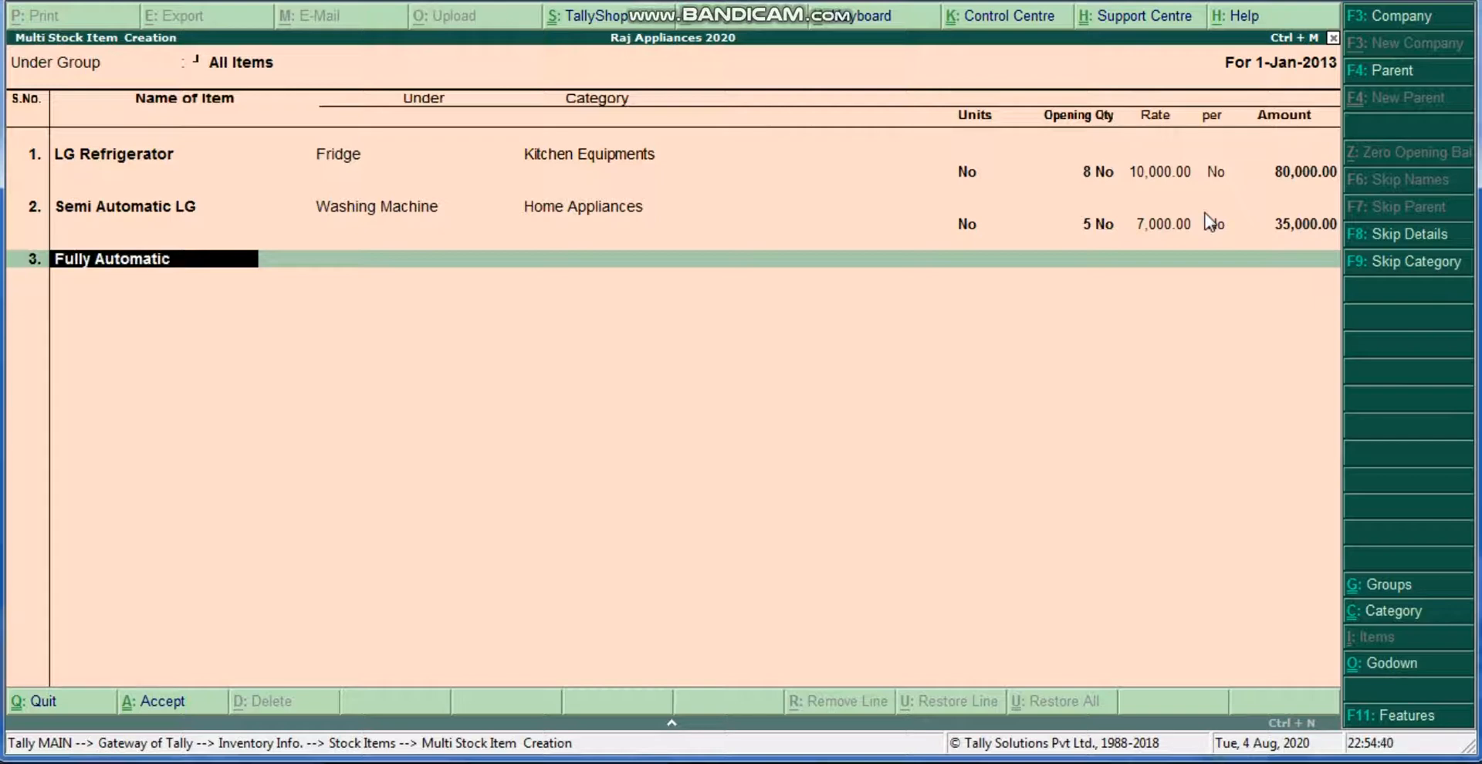
key(BackSpace)
text(LG)
key(Return)
key(Down)
key(Down)
key(Down)
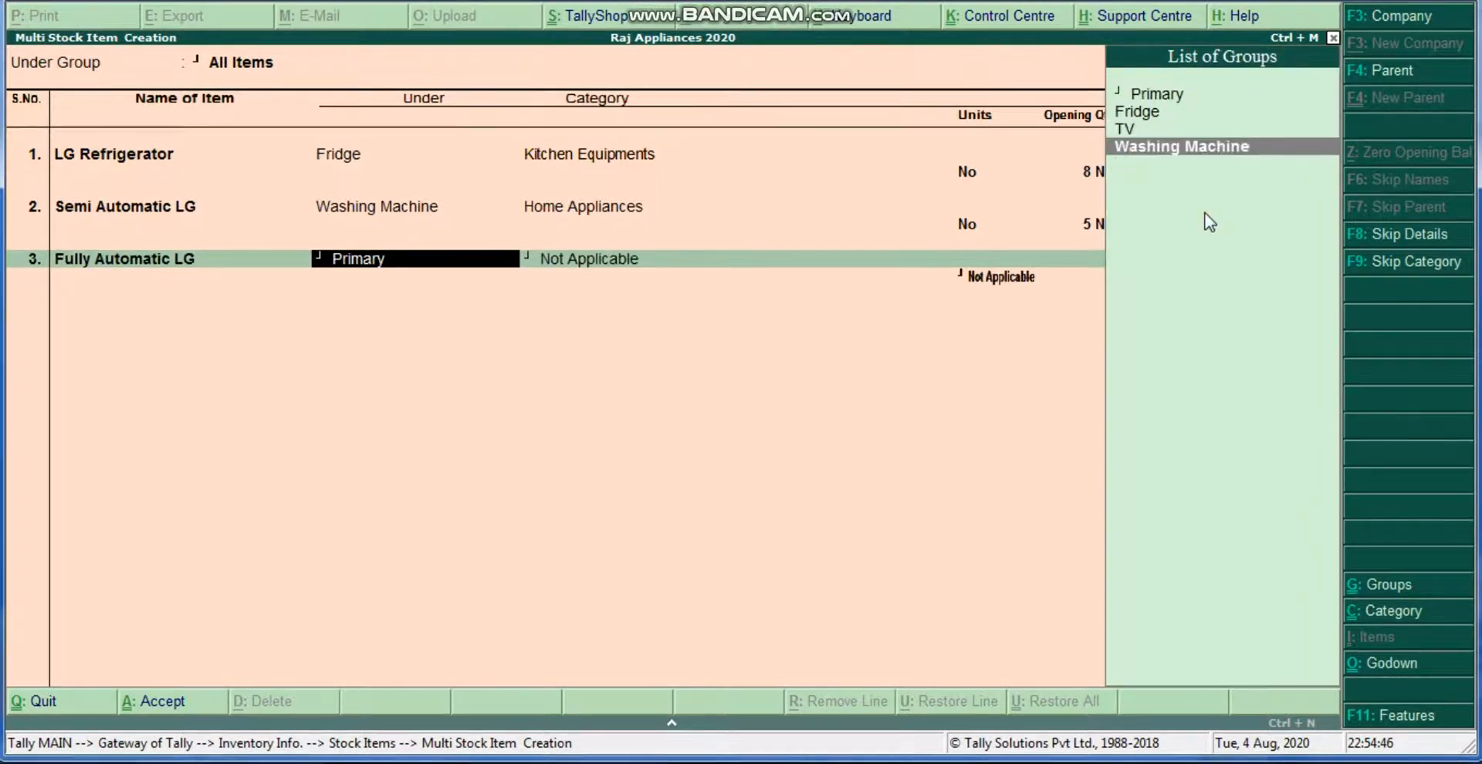
key(Return)
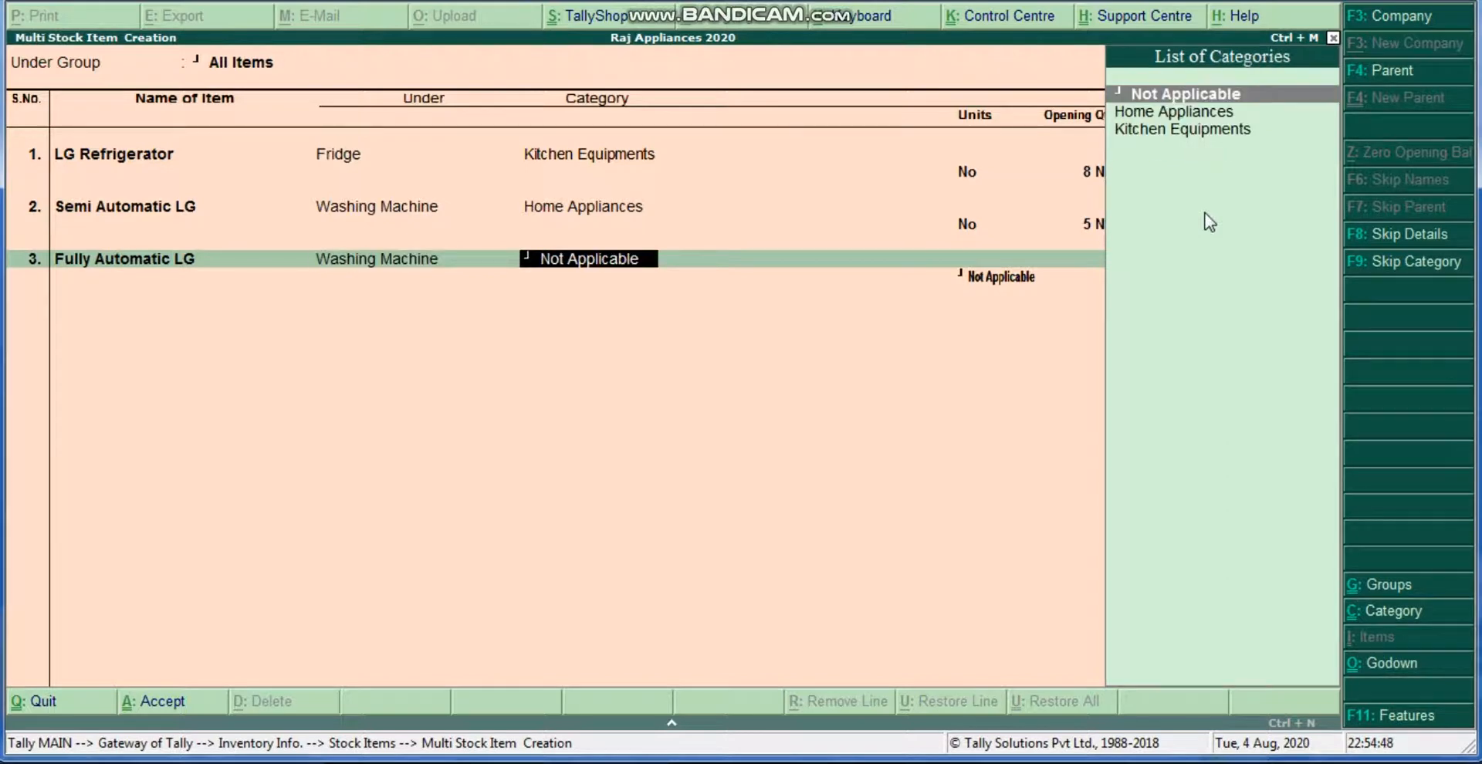
key(Down)
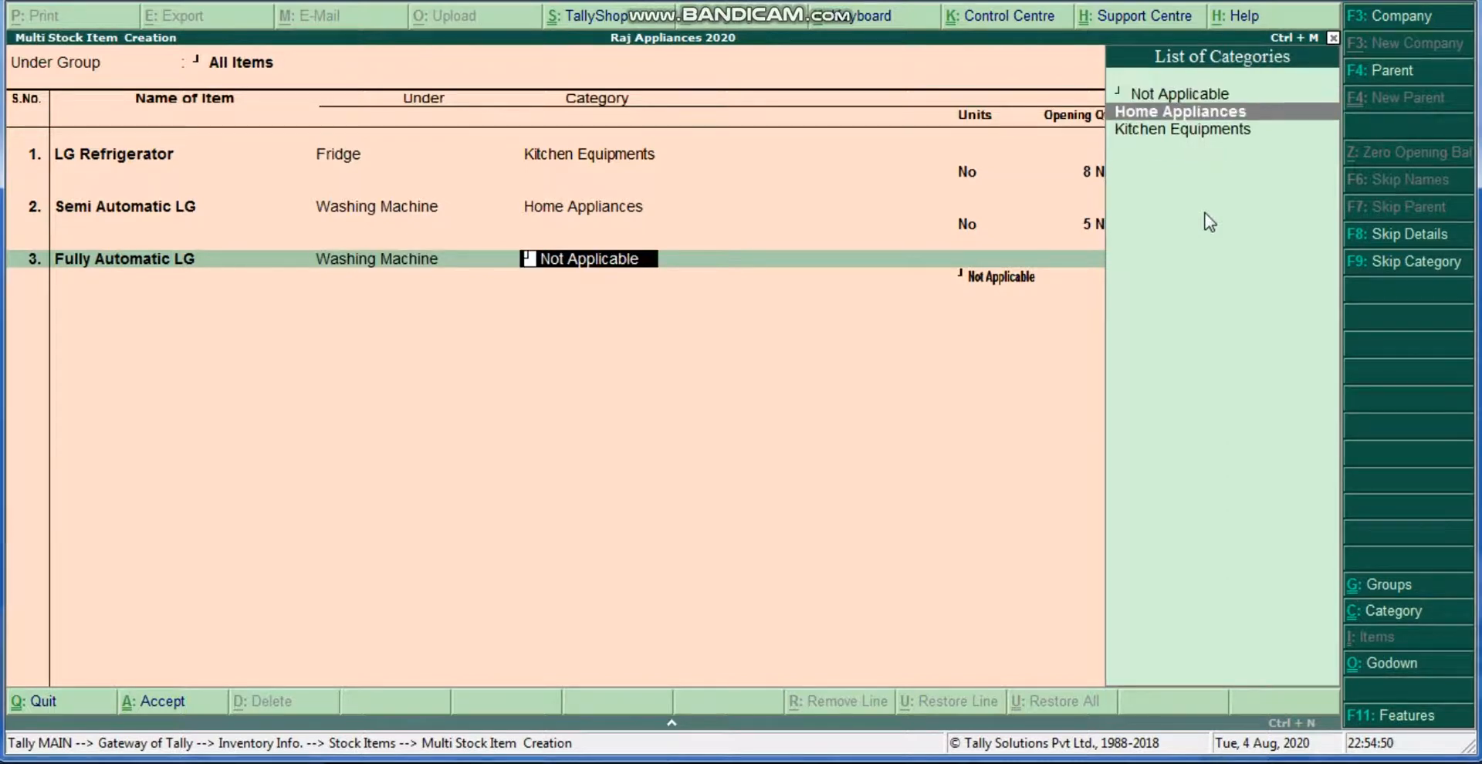
key(Return)
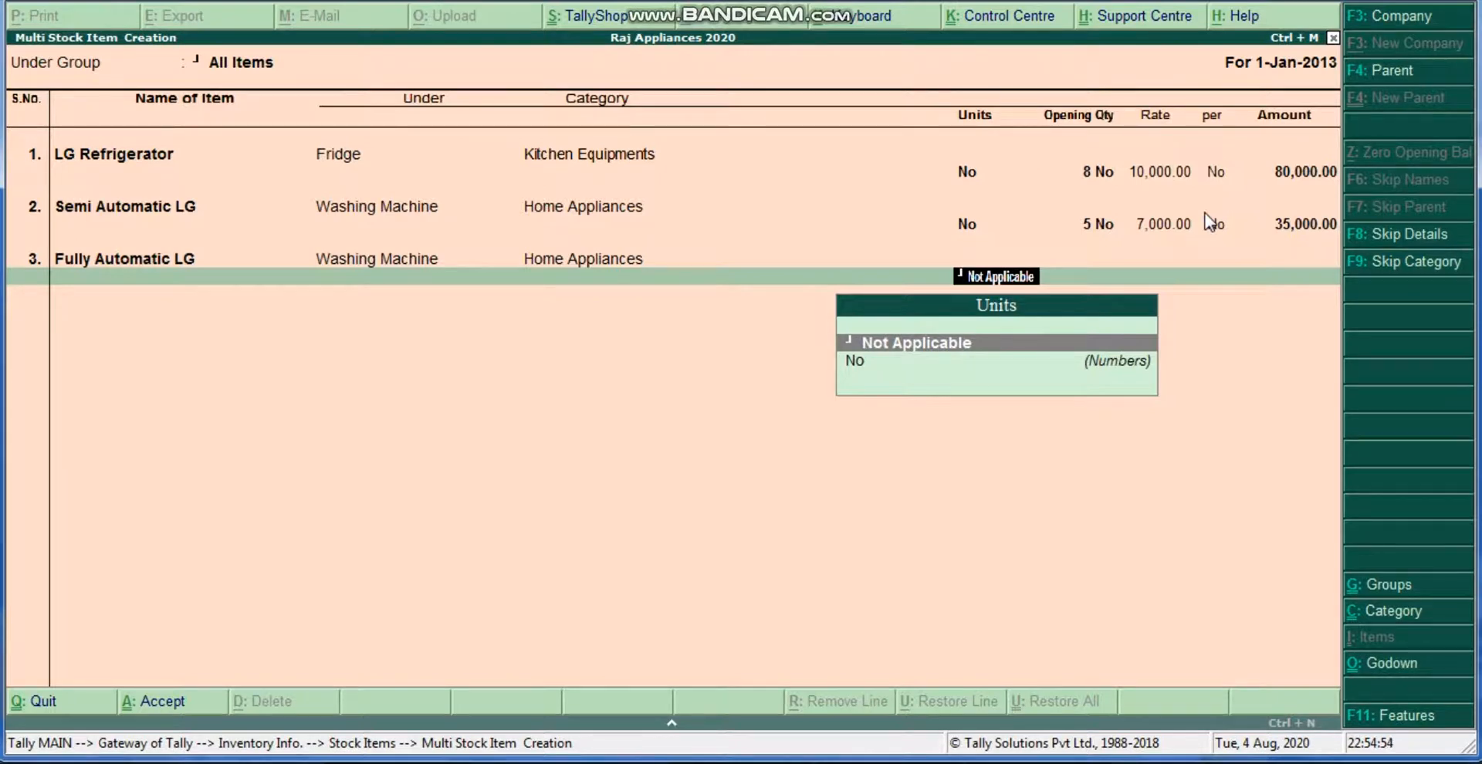
Give Fully Automatic LG the unit No and an opening stock of 5 at Main Location with a rate of 14,000
key(Down)
key(Return)
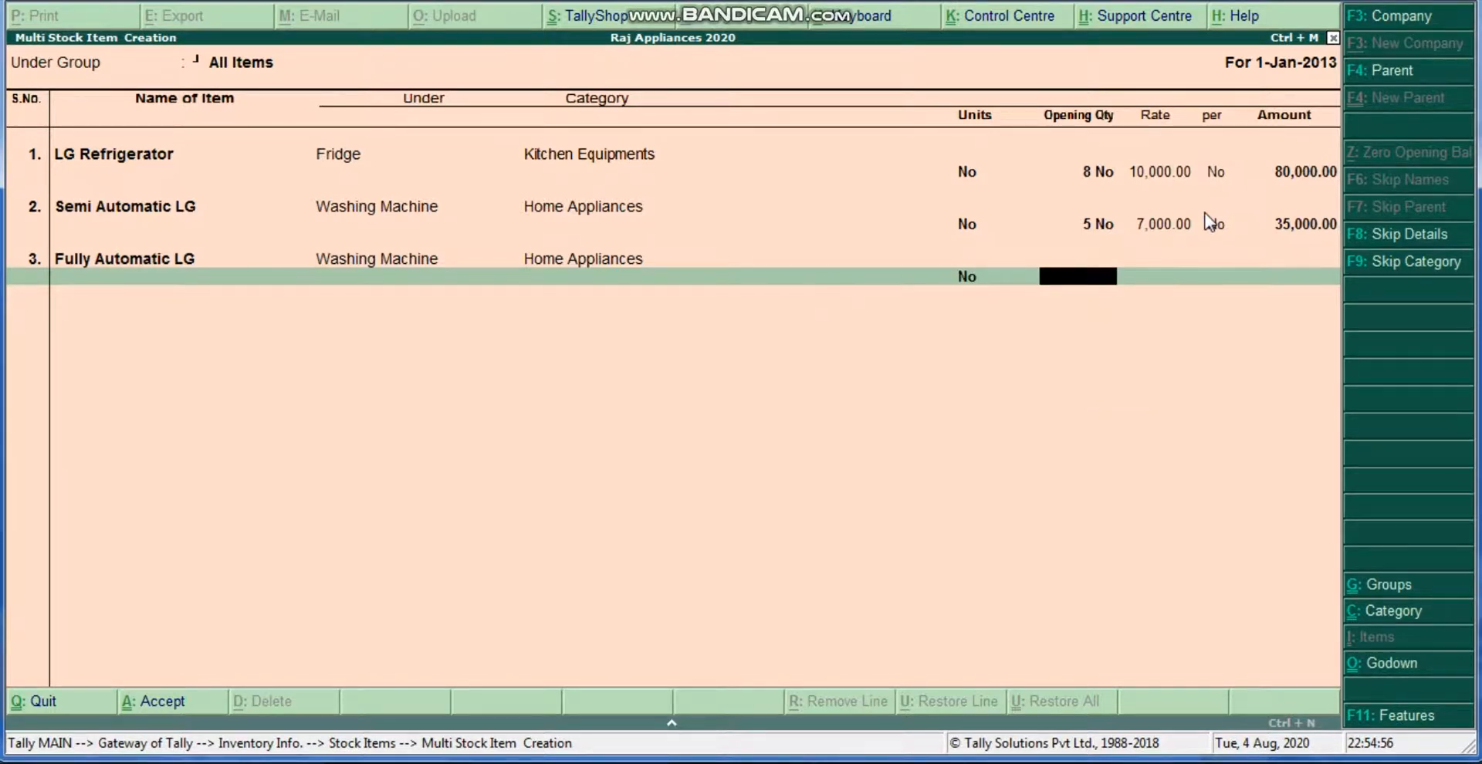
text(5)
key(Return)
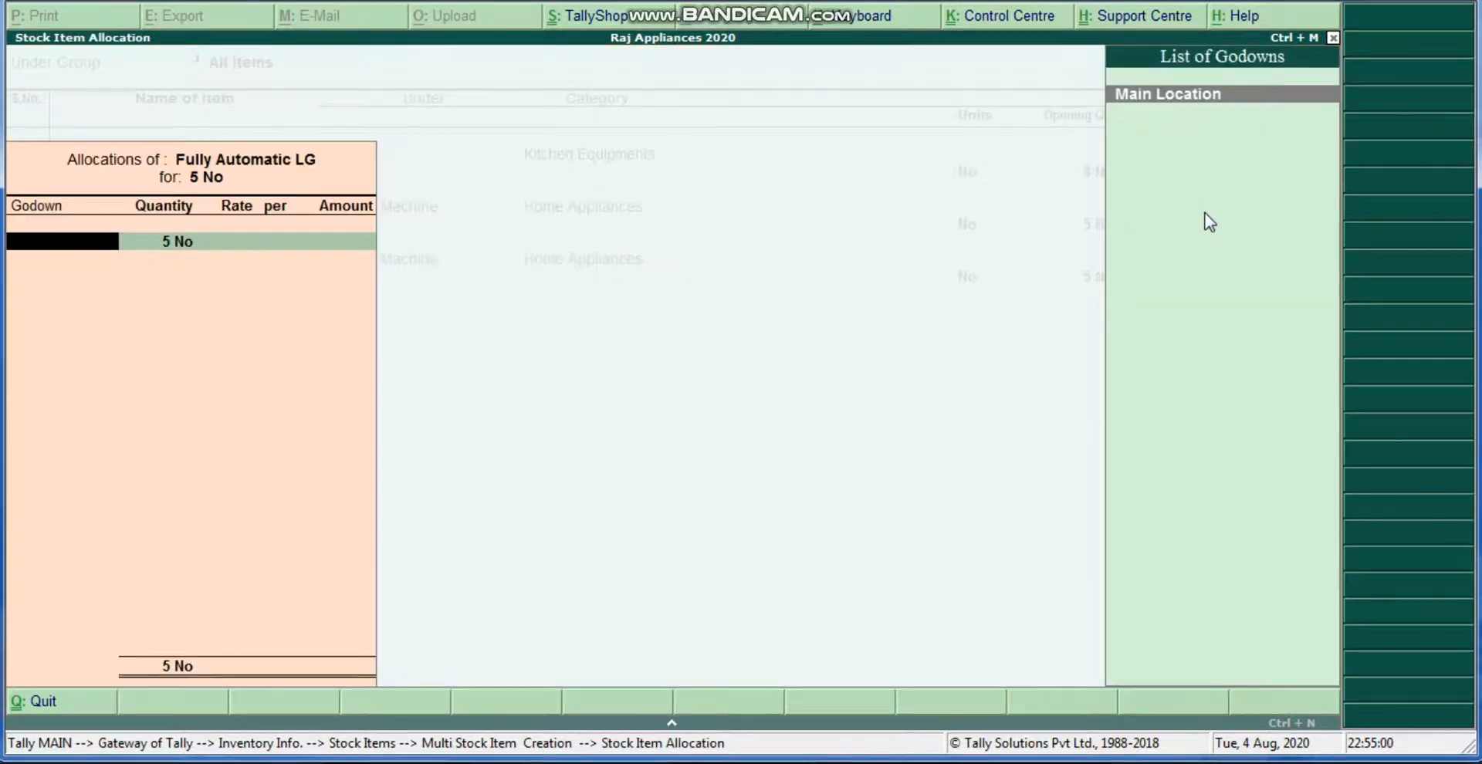
key(Return)
key(Return)
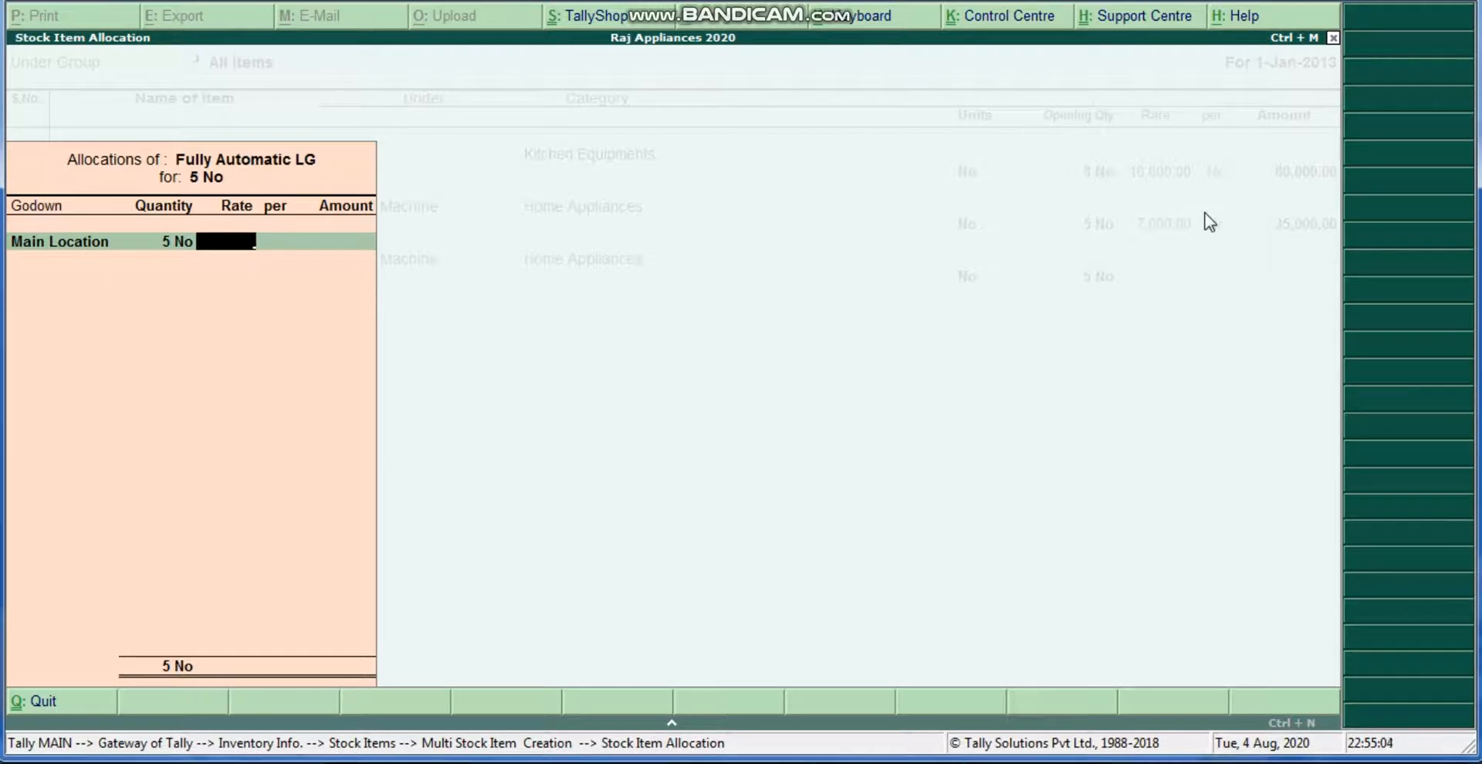
text(14000)
key(Return)
key(Return)
key(Return)
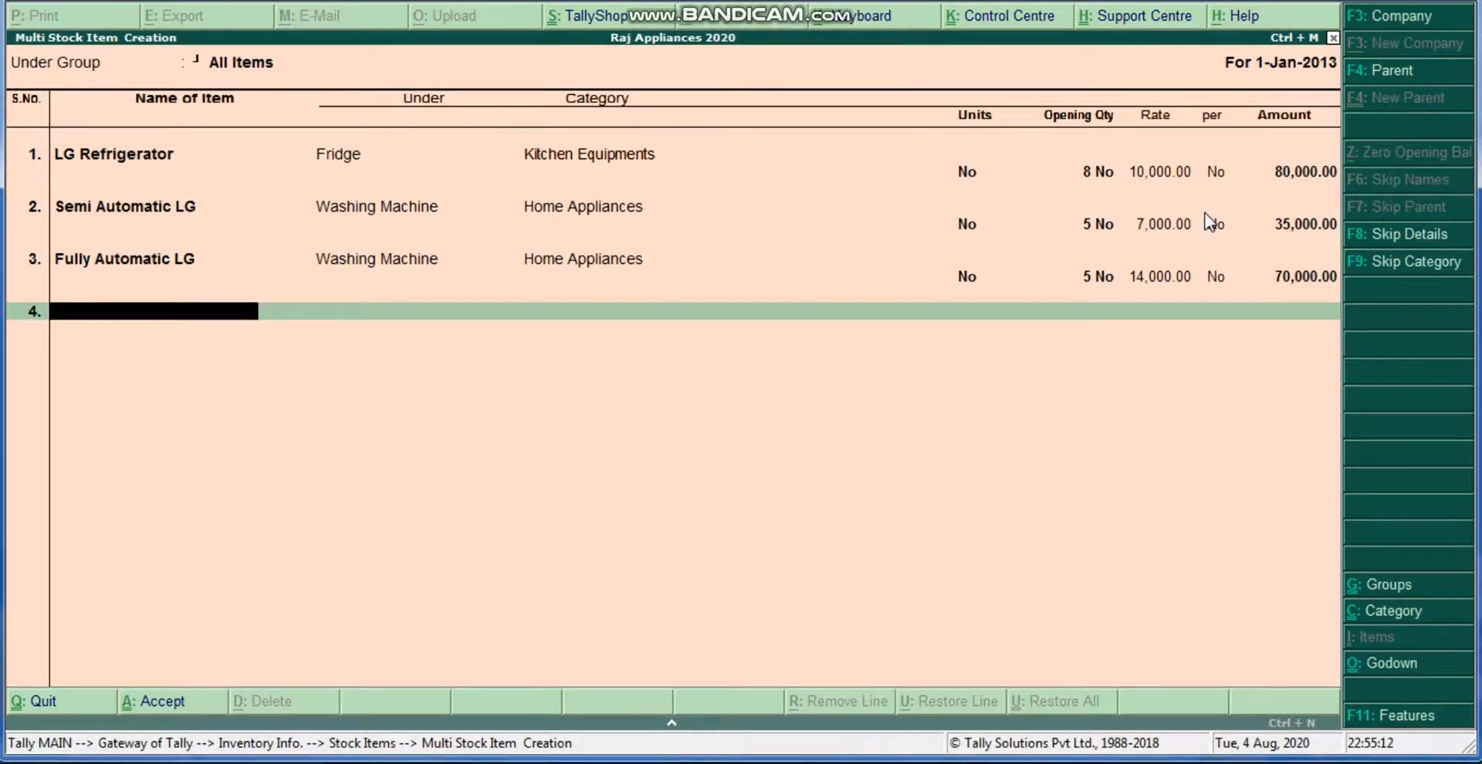
Add the stock item Sony TV under TV in the category Home Appliances
text(Sony TV)
key(Return)
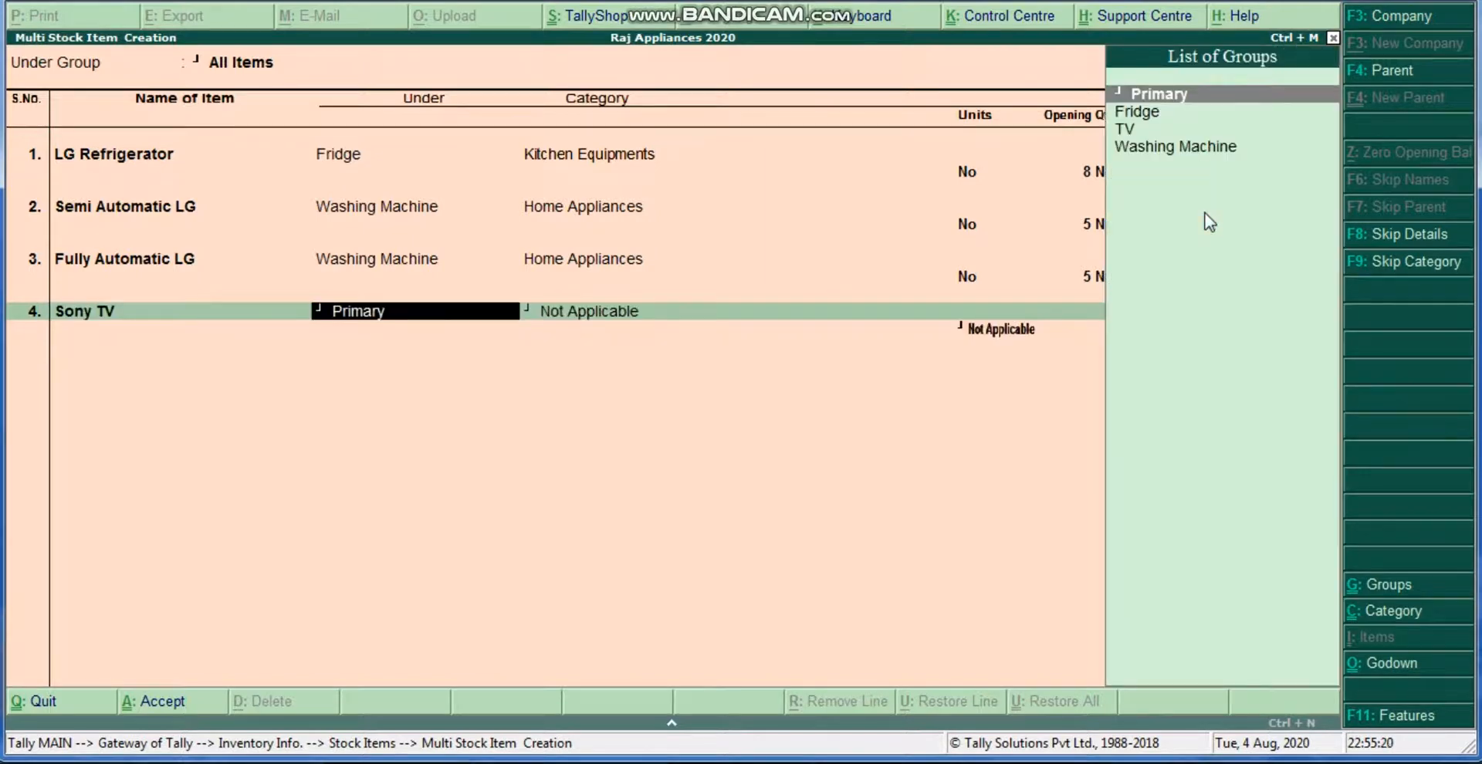
key(Down)
key(Down)
key(Return)
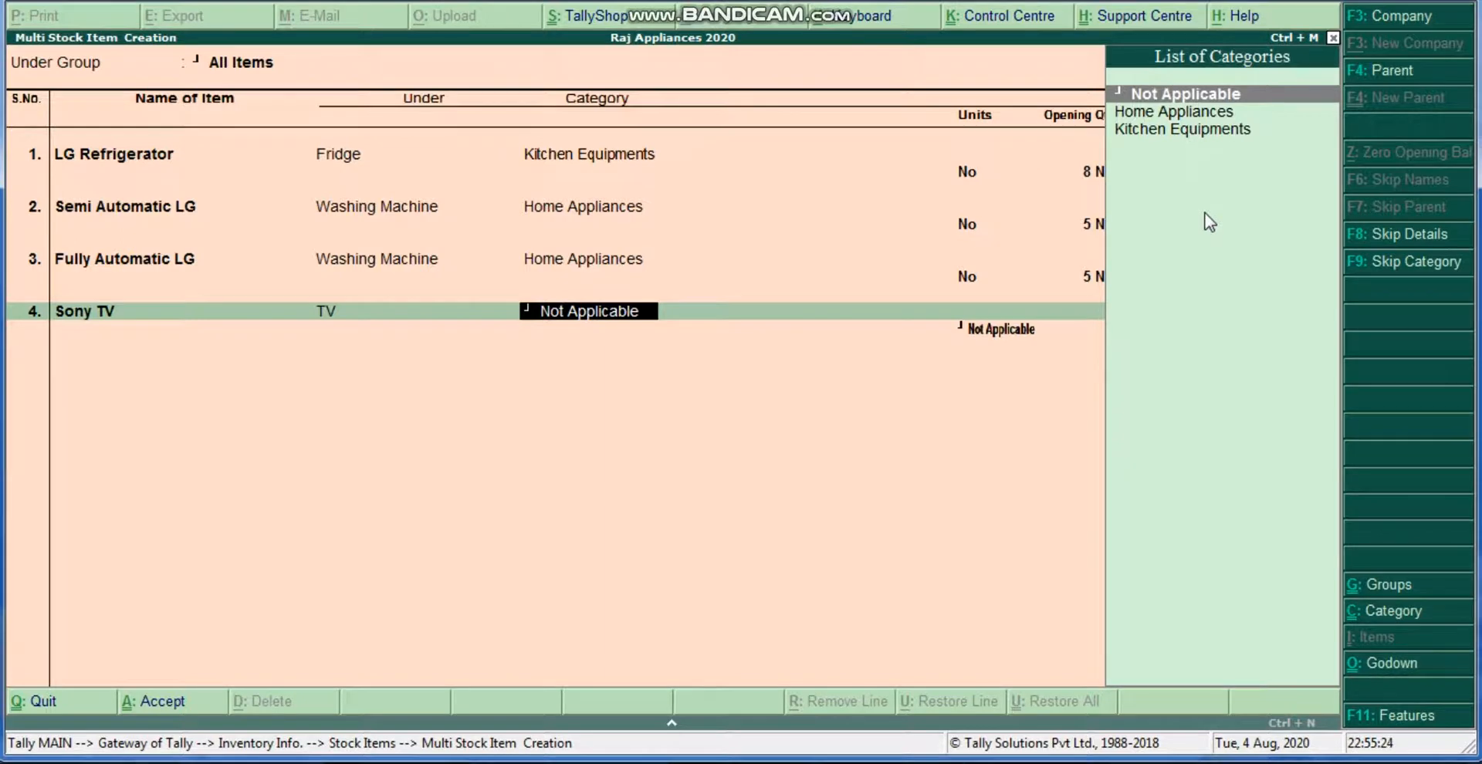
key(Down)
key(Return)
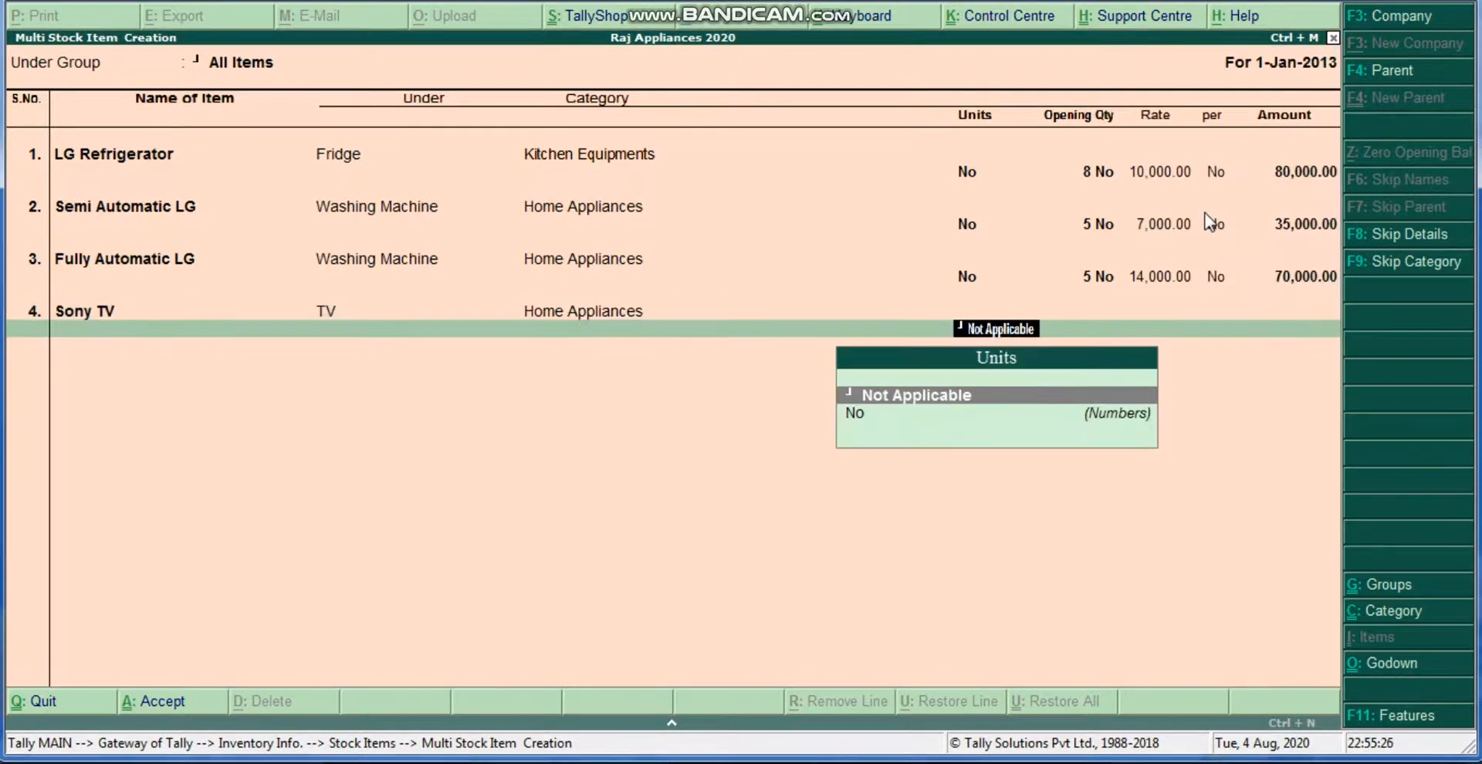
Give Sony TV the unit No and an opening stock of 10 at Main Location with a rate of 10,000, and save the stock items
key(Down)
key(Return)
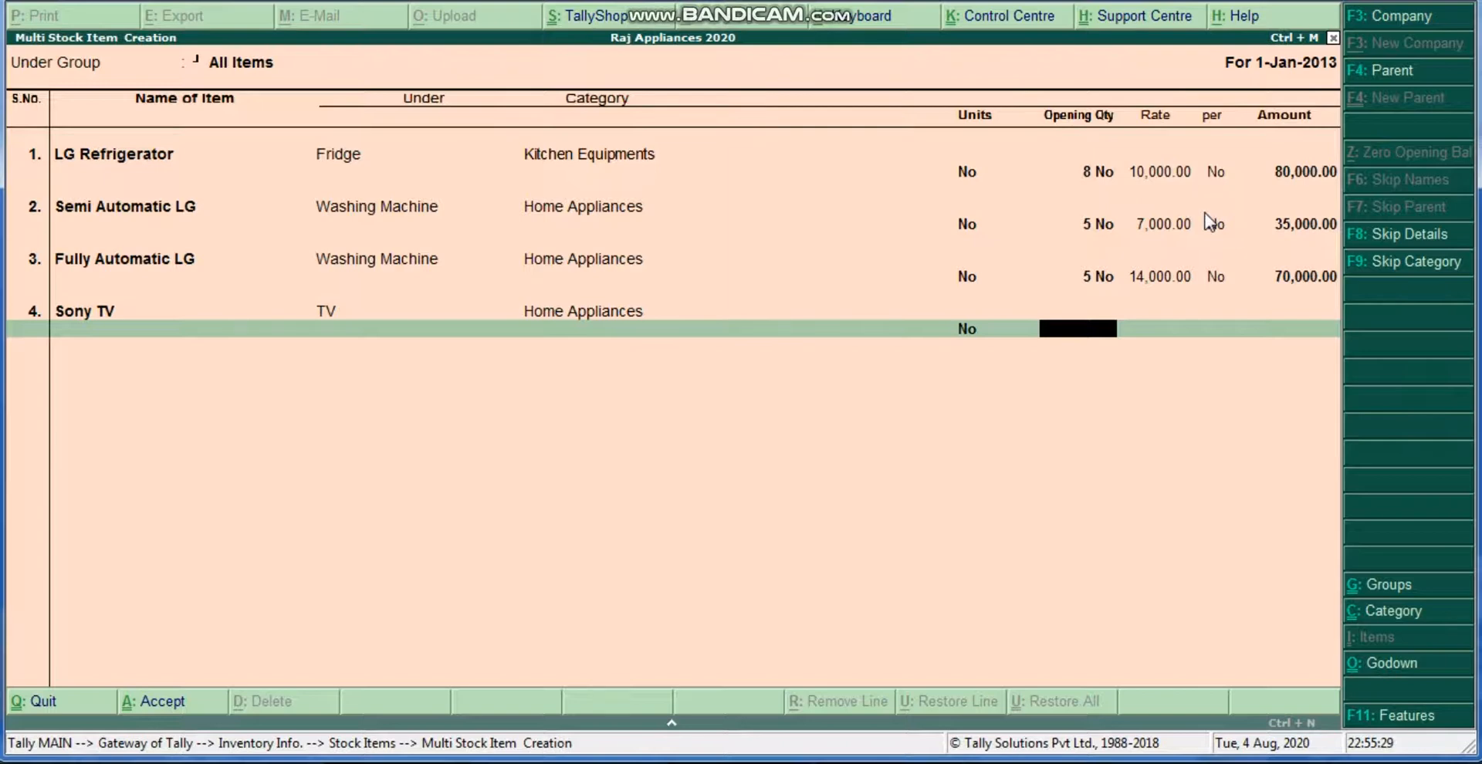
text(10)
key(Return)
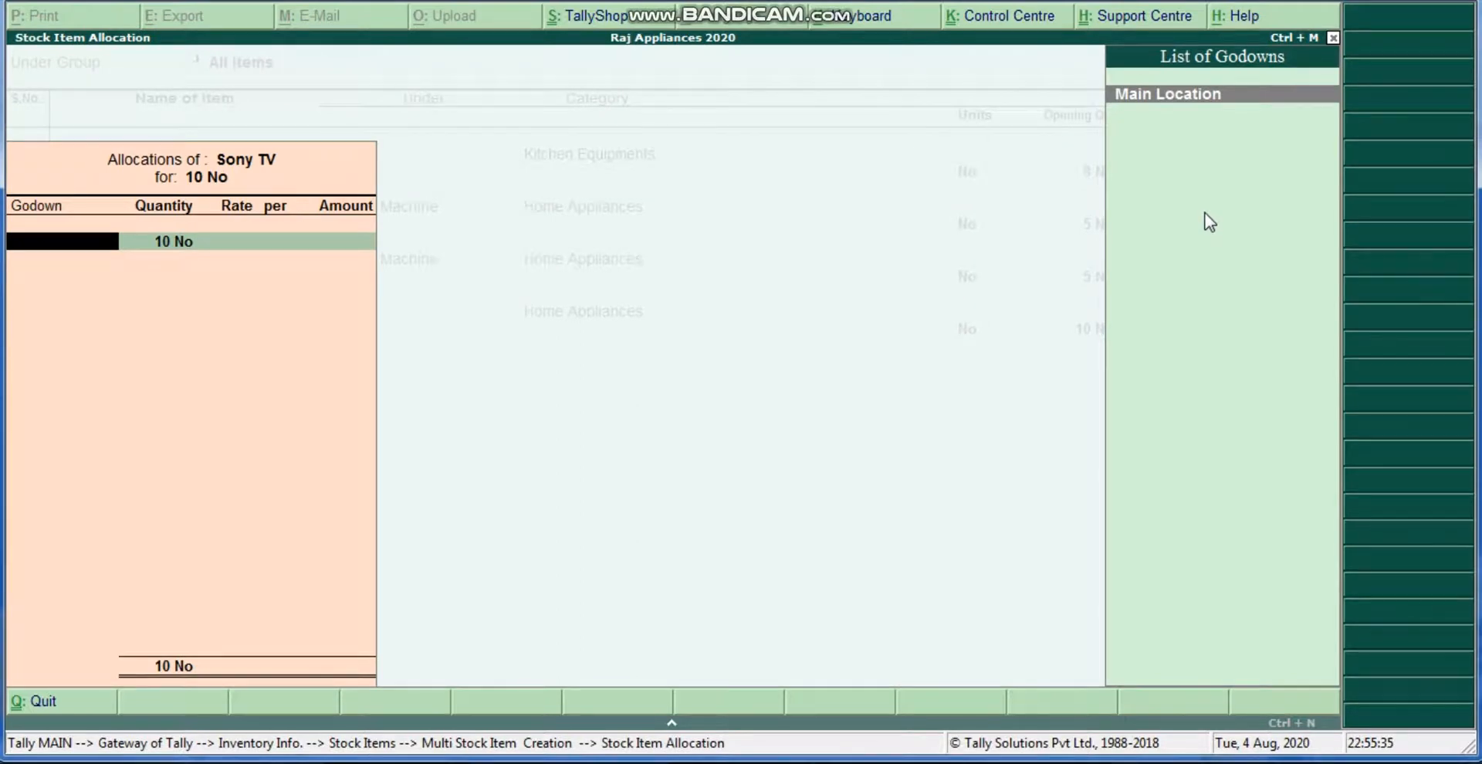
key(Return)
key(Return)
text(10,000)
key(Return)
key(Return)
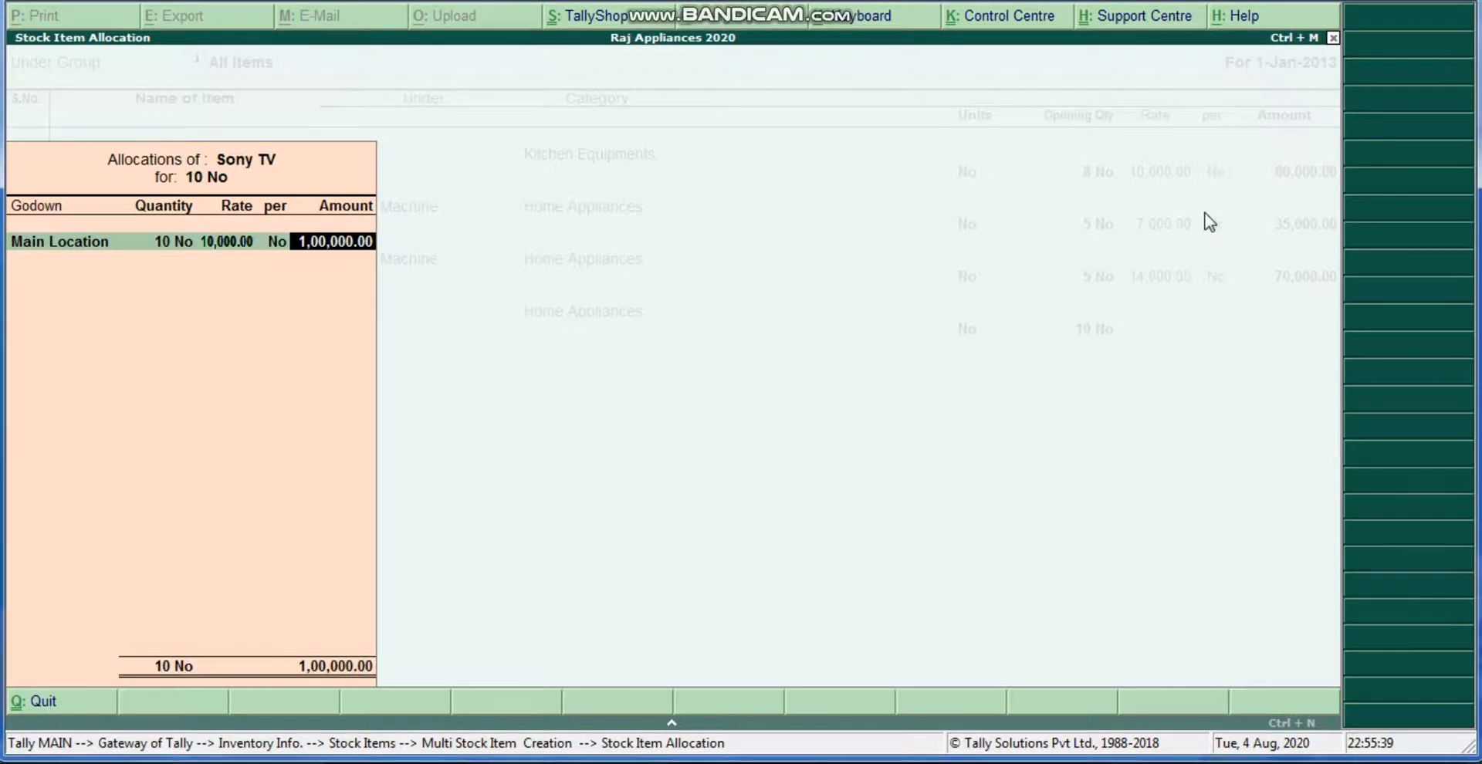
key(Return)
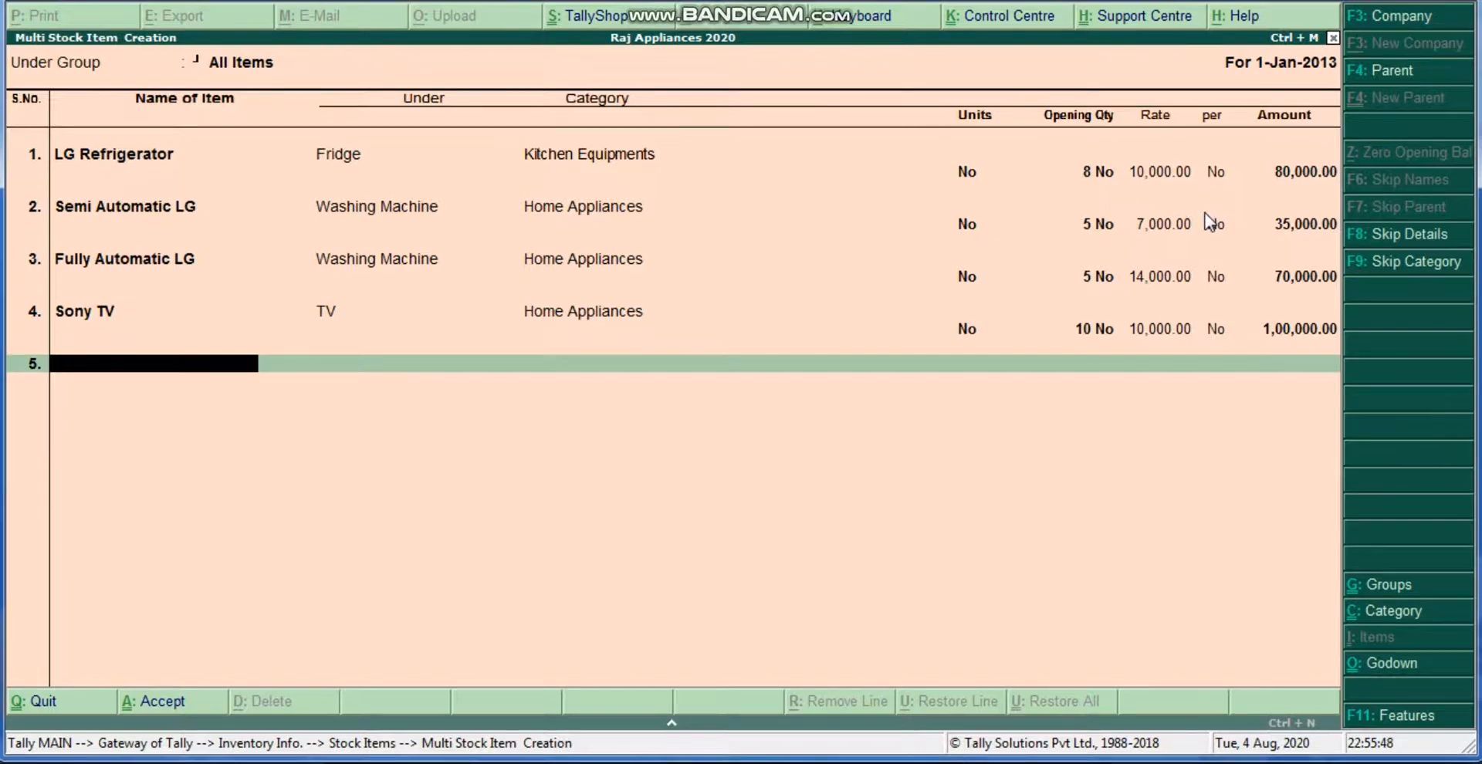
key(Return)
key(Return)
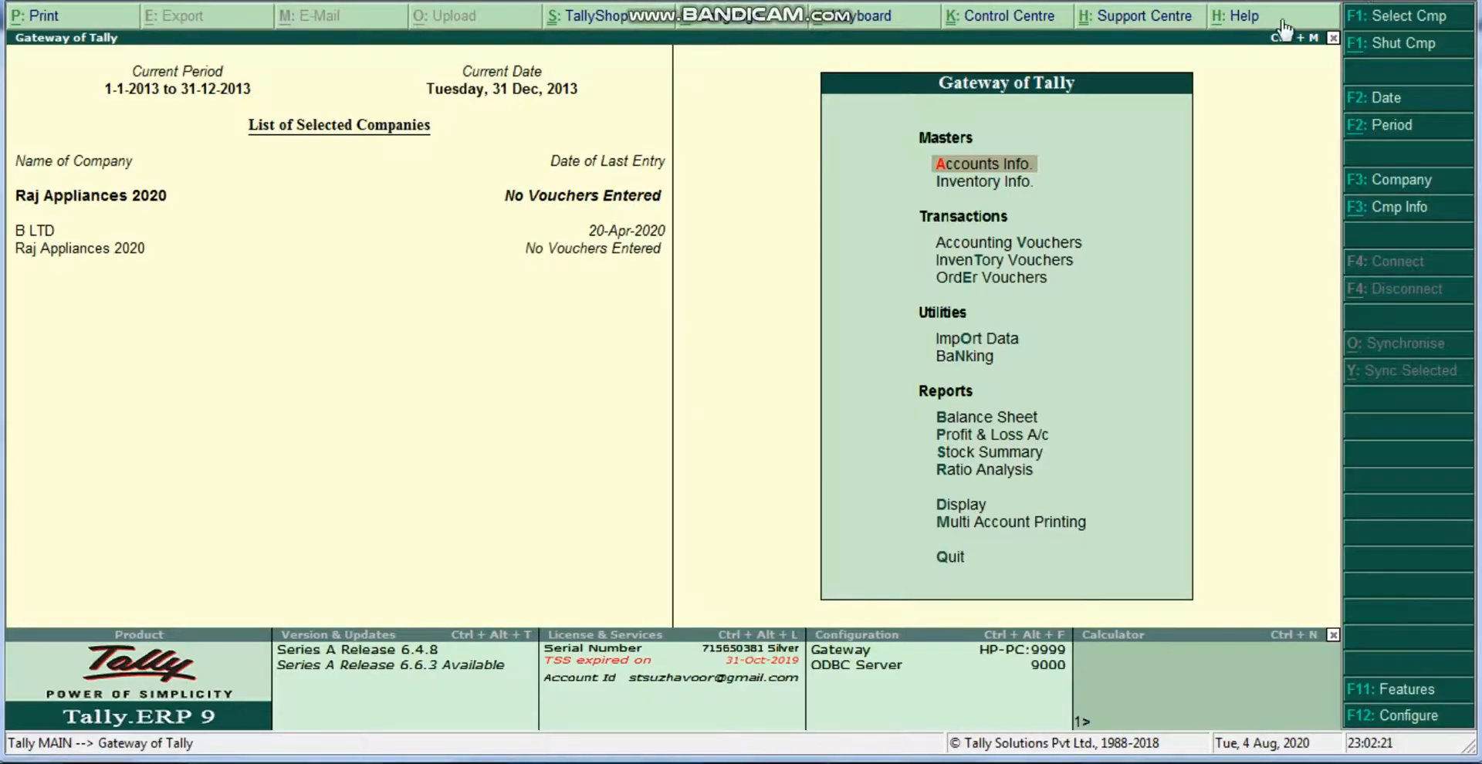
Start creating multiple ledgers for Raj Appliances 2020 under the group All Items
click(1262, 140)
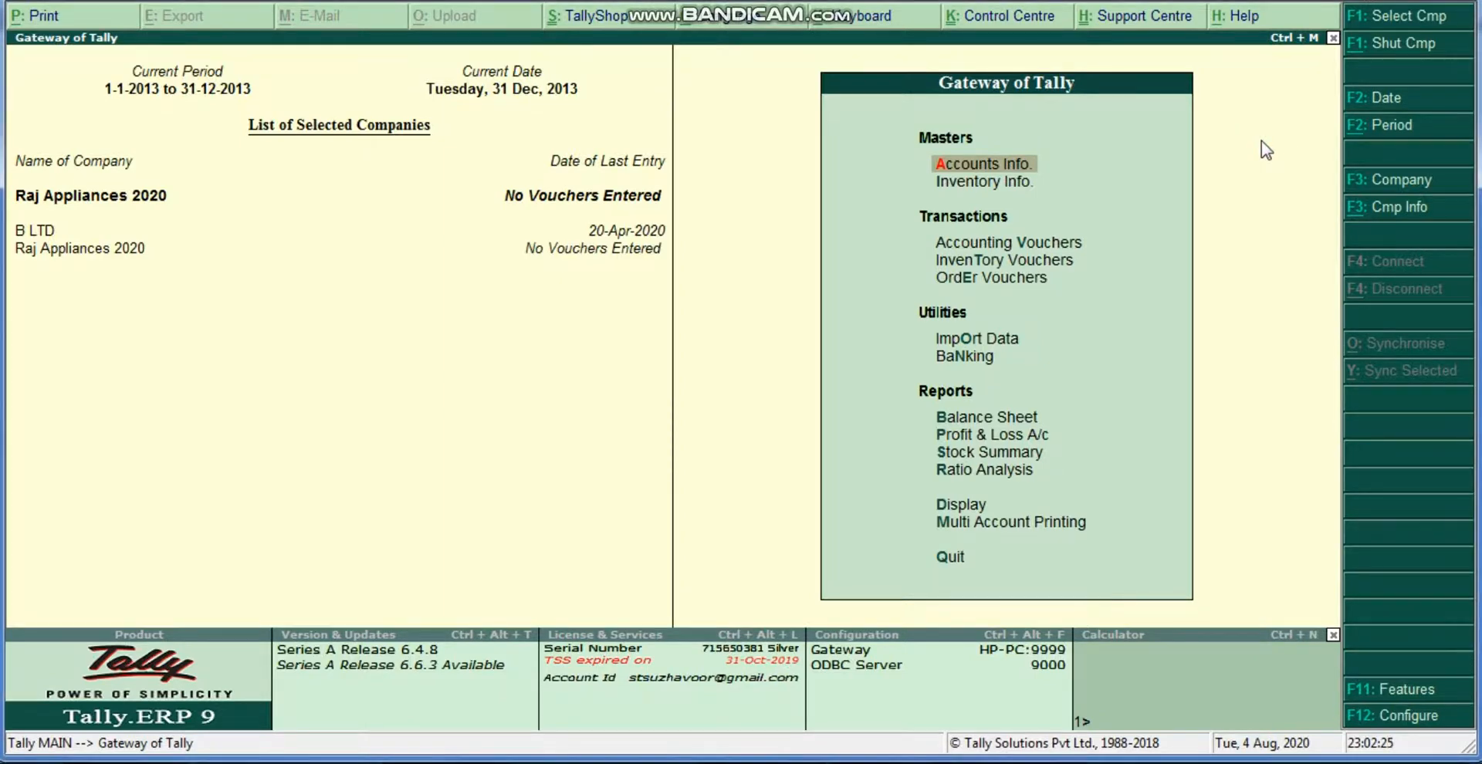
key(Return)
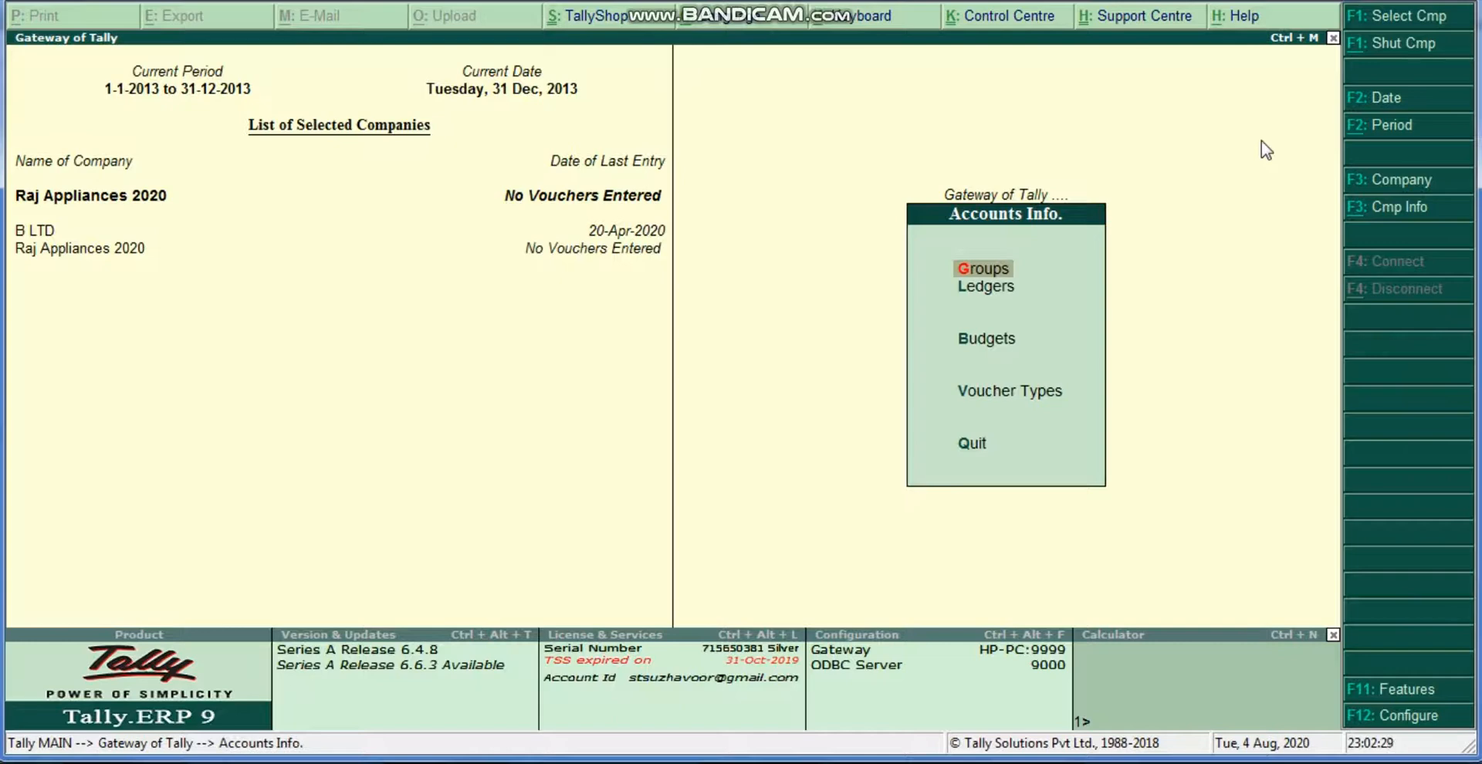
key(Down)
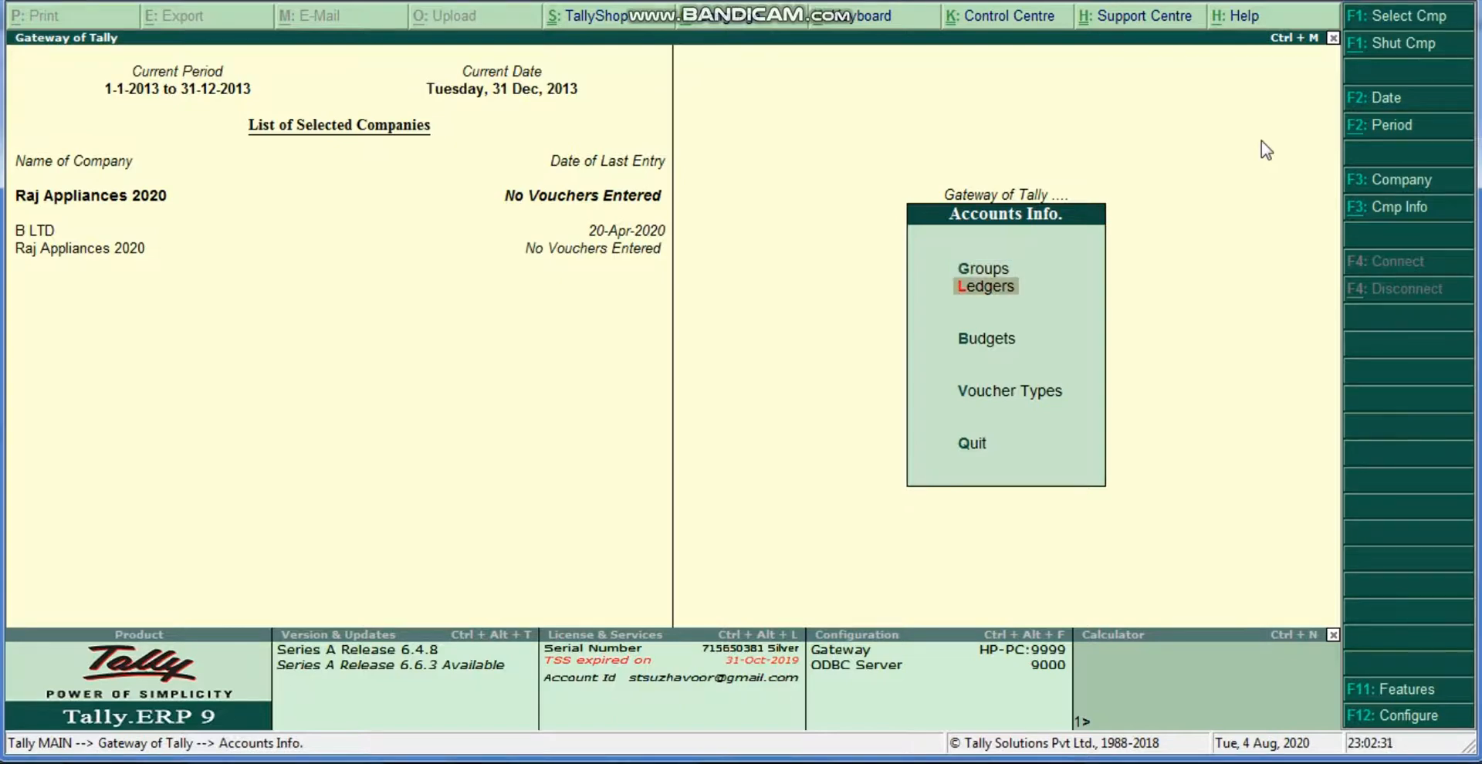
key(Return)
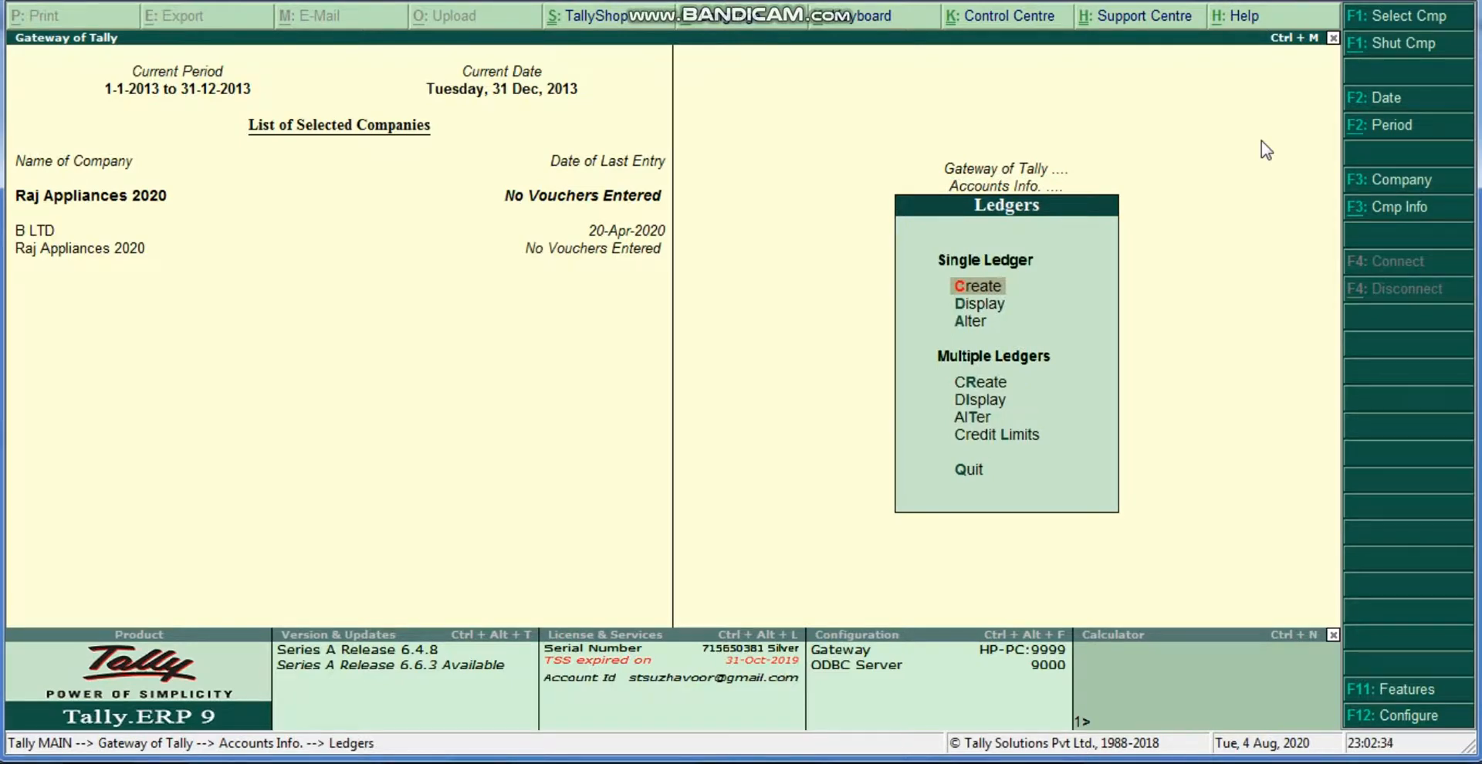
key(Down)
key(Down)
key(Down)
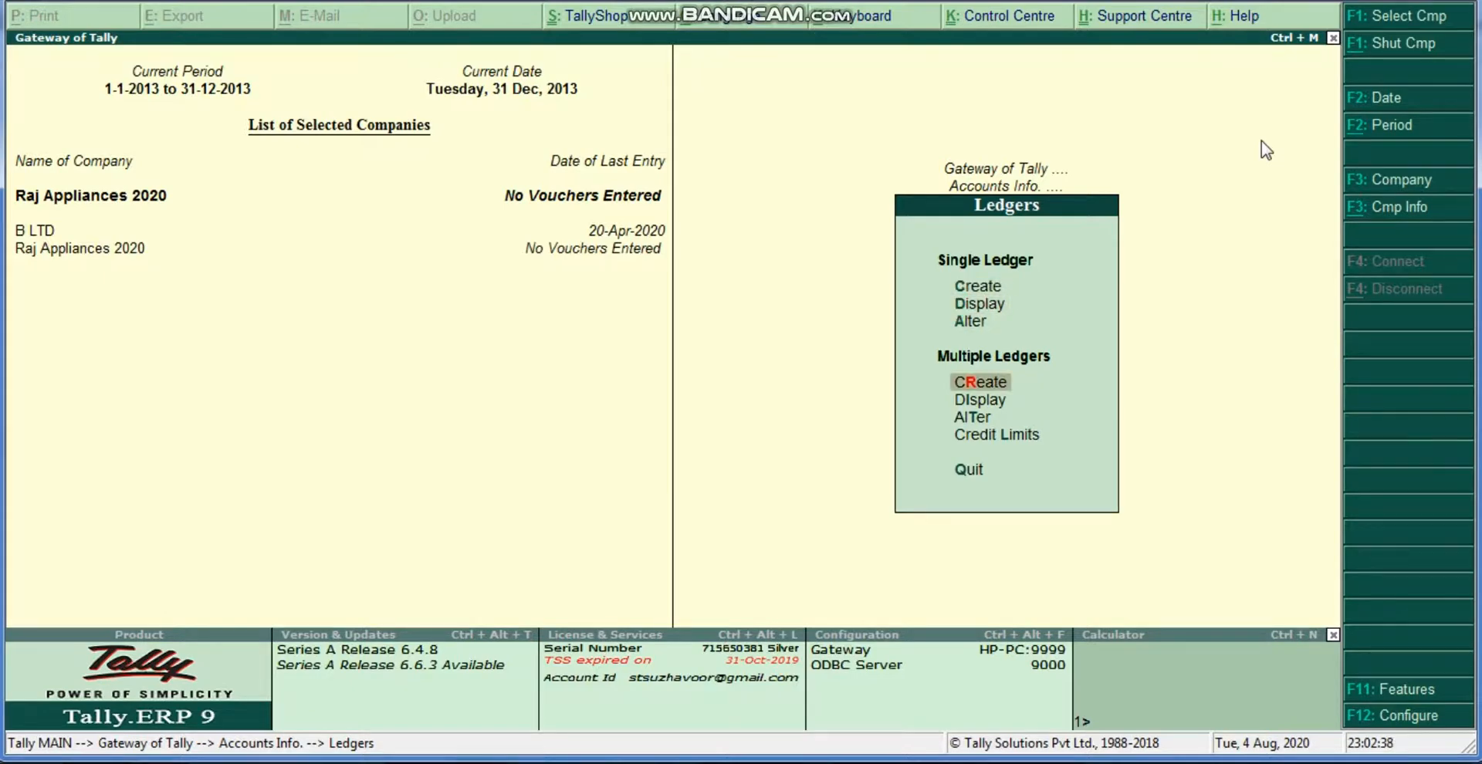
key(Return)
key(Return)
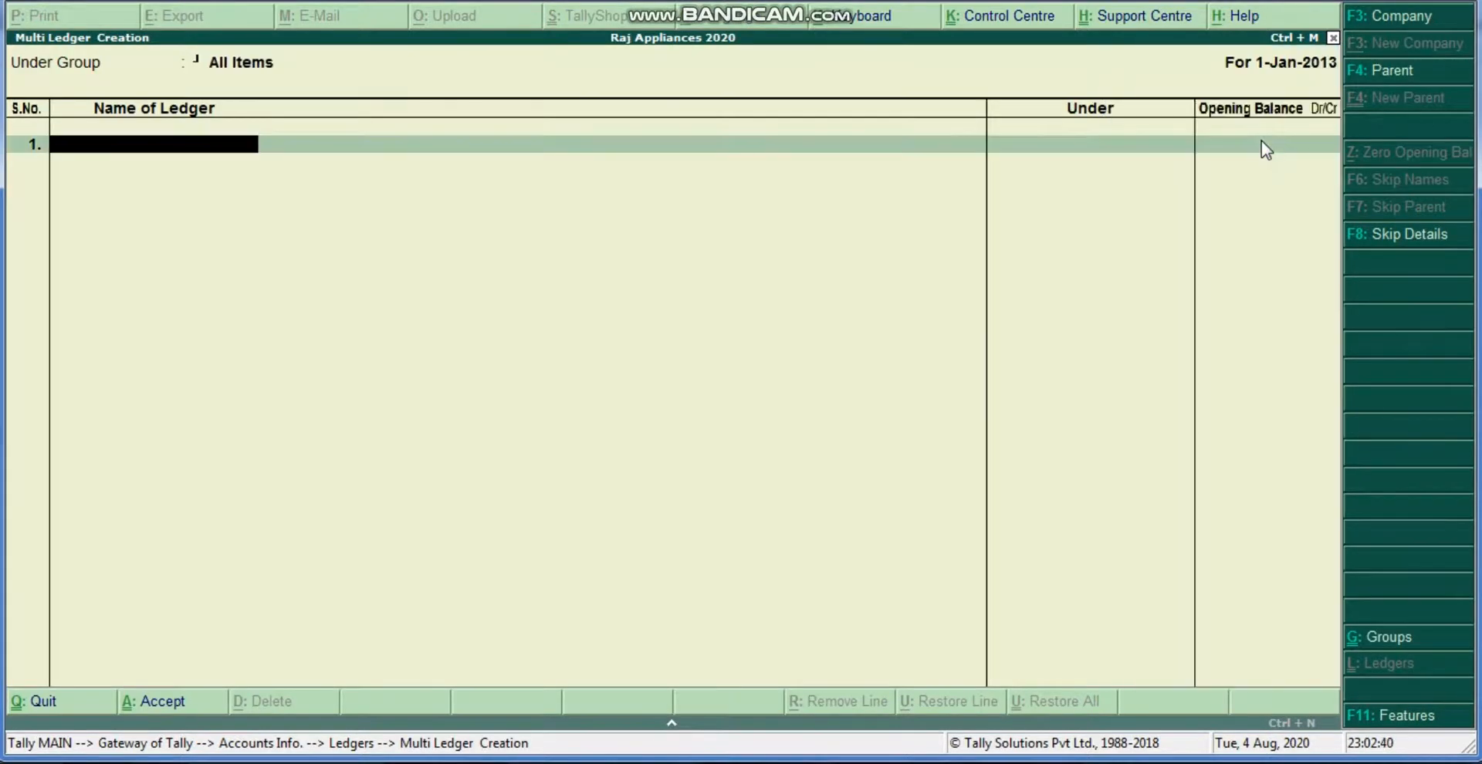
Add the ledger LG under Large Creditors with an opening balance of 2,00,000 Cr
text(LG)
key(Return)
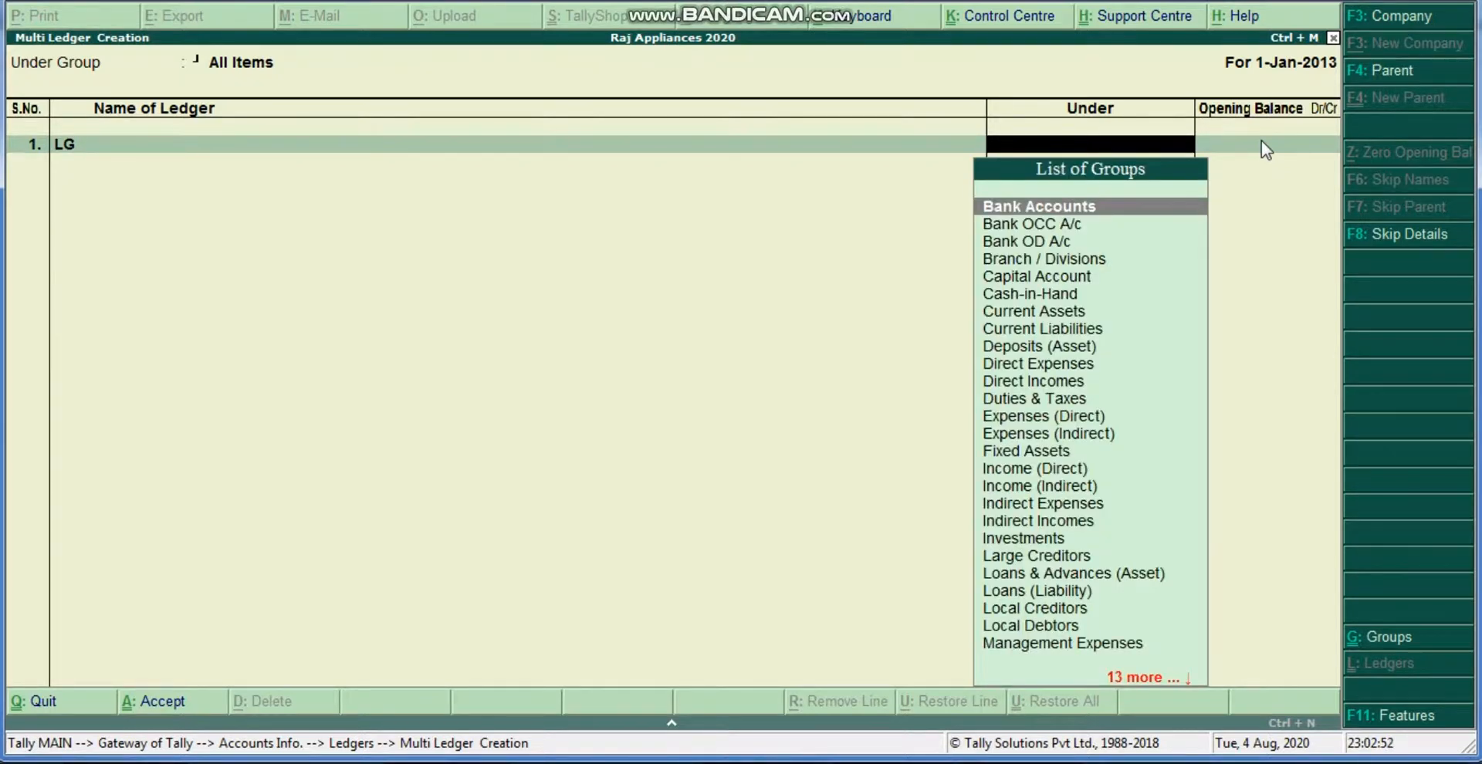
text(Lar)
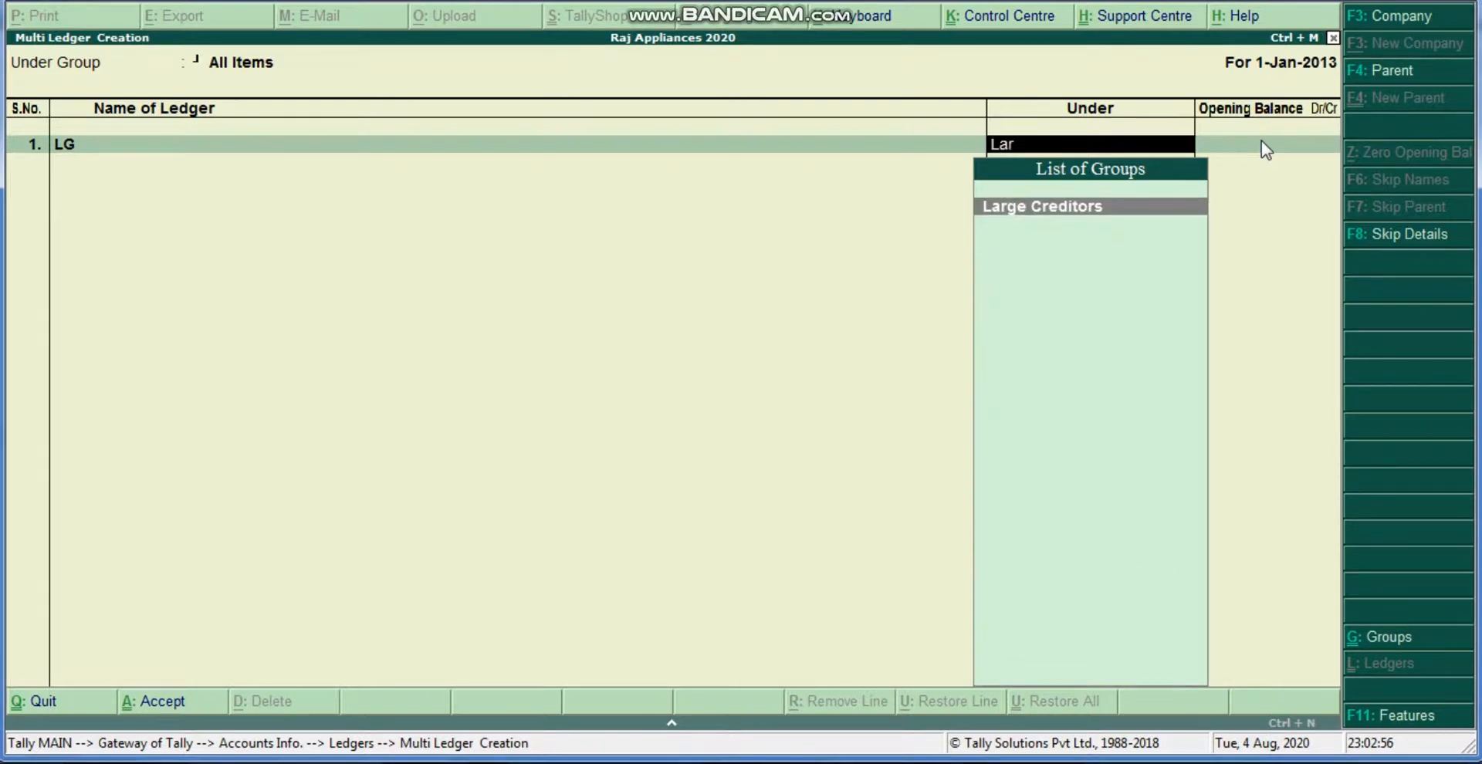
key(Return)
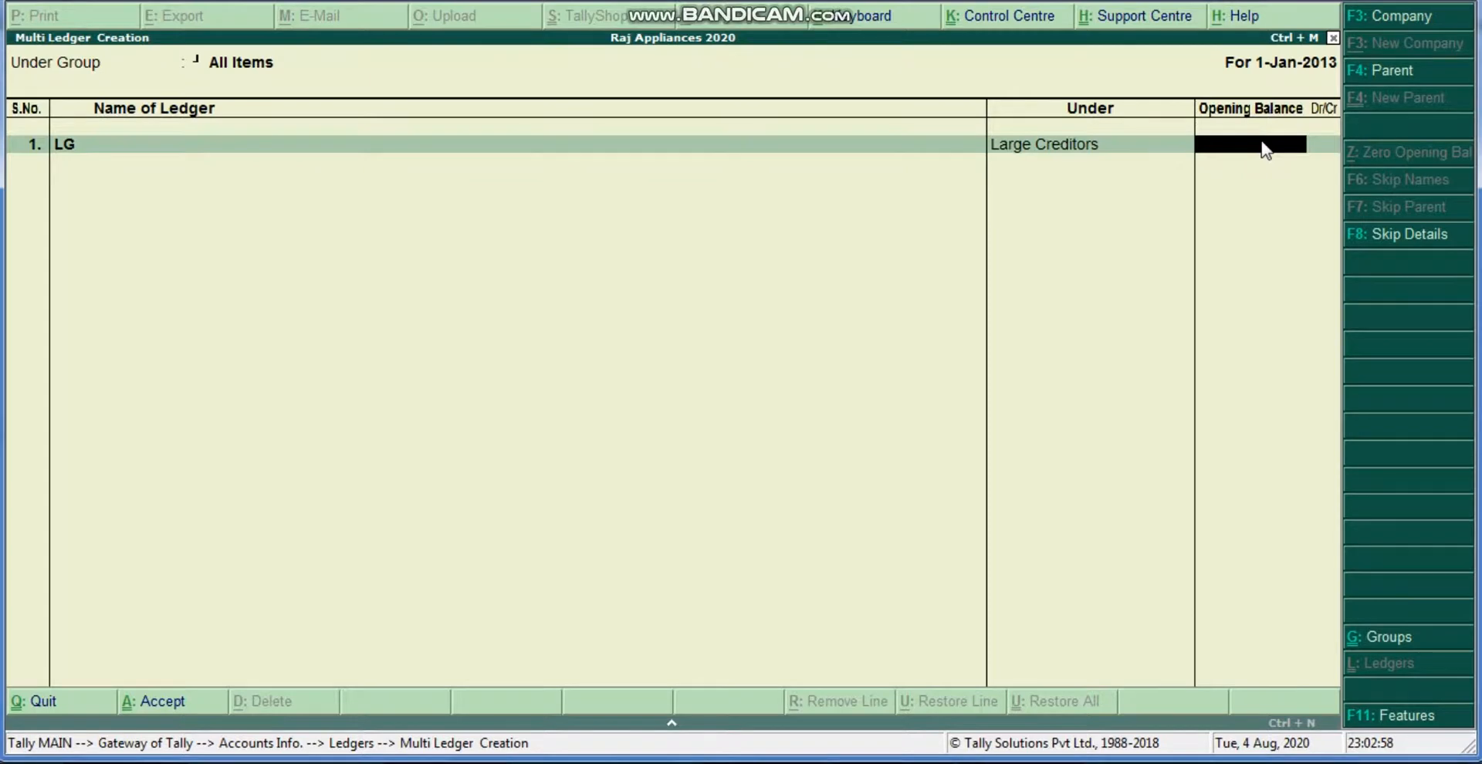
text(200000)
key(Return)
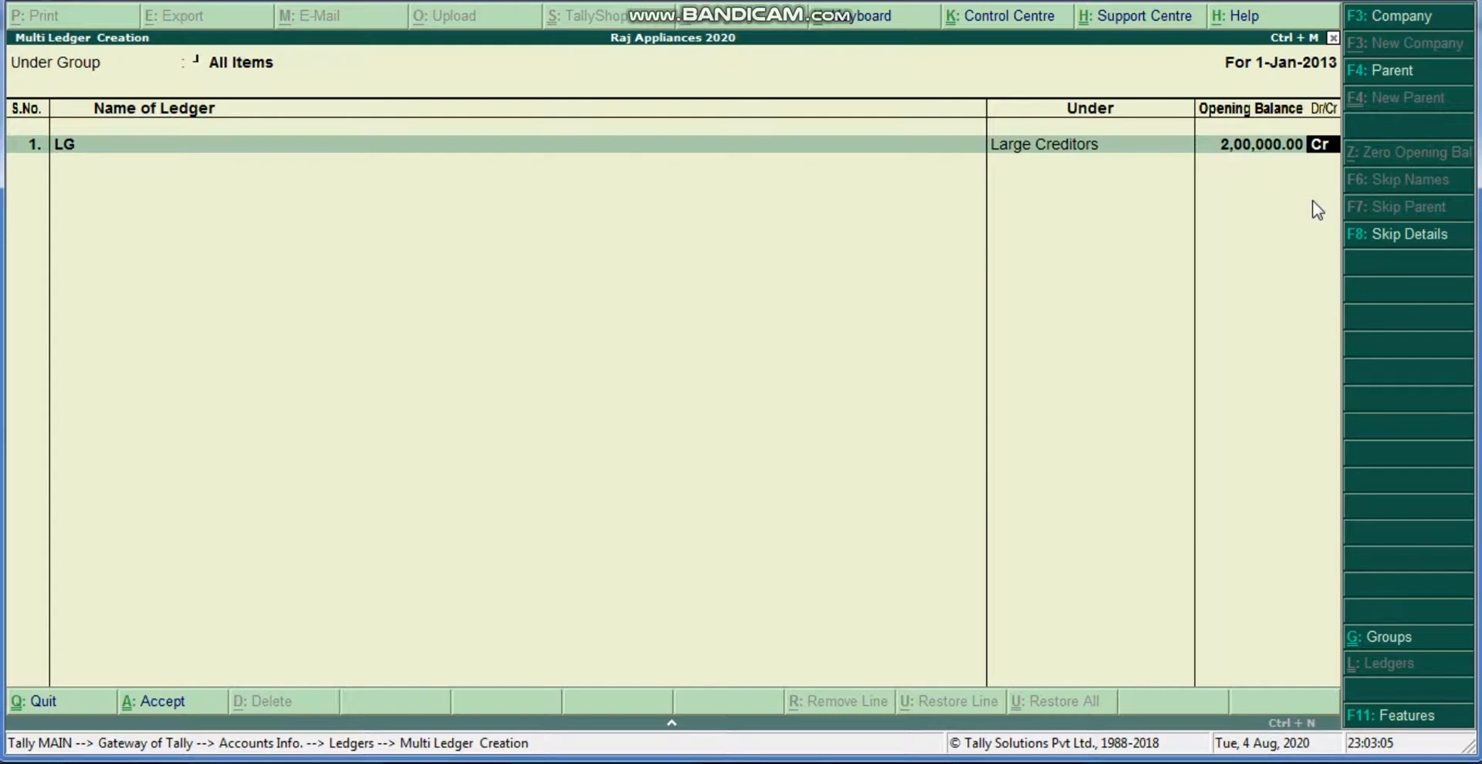
key(Return)
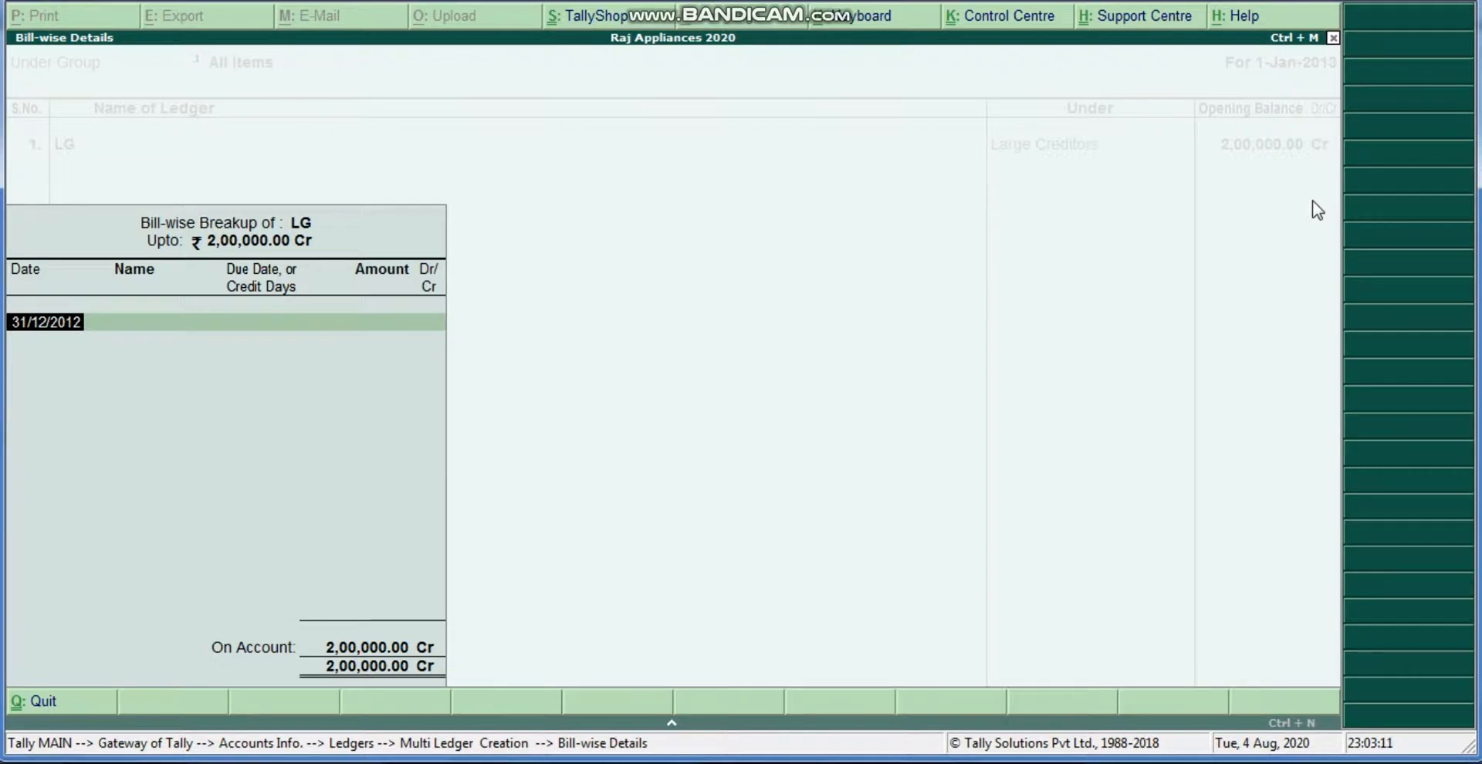
Allocate LG's full opening balance to bill P\100 dated 28/12/2012 with 30 days of credit
text(28)
key(Return)
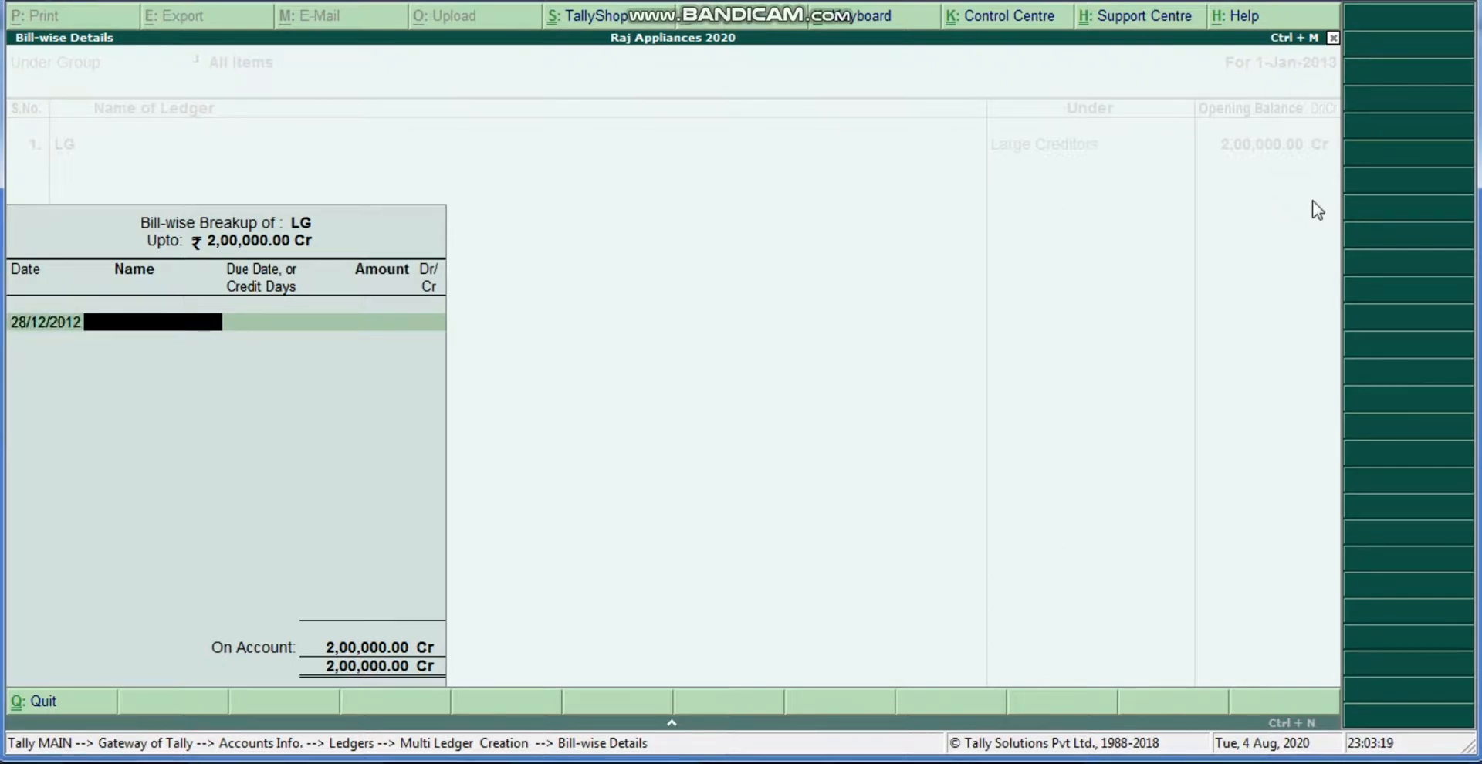
text(P\100)
key(Return)
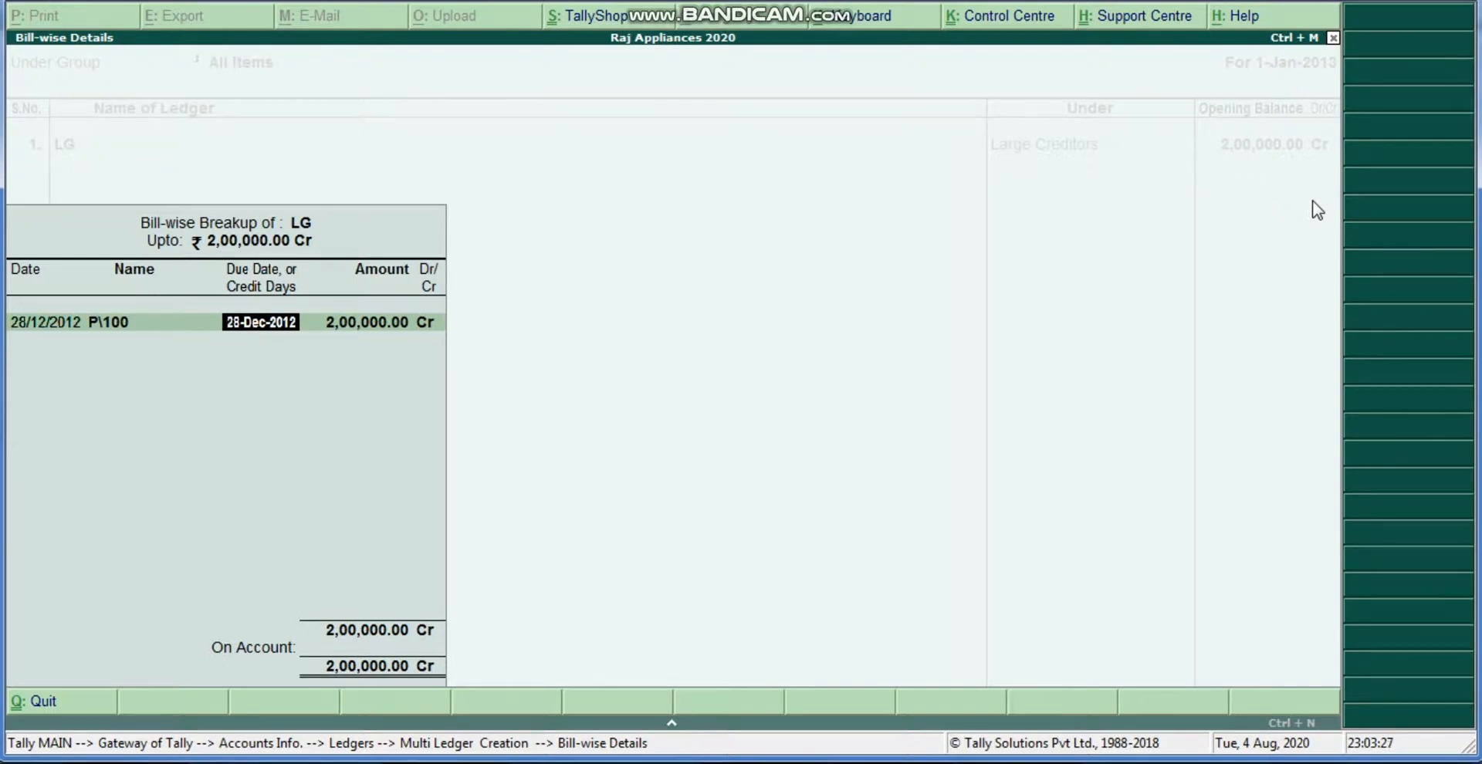
text(30)
key(Return)
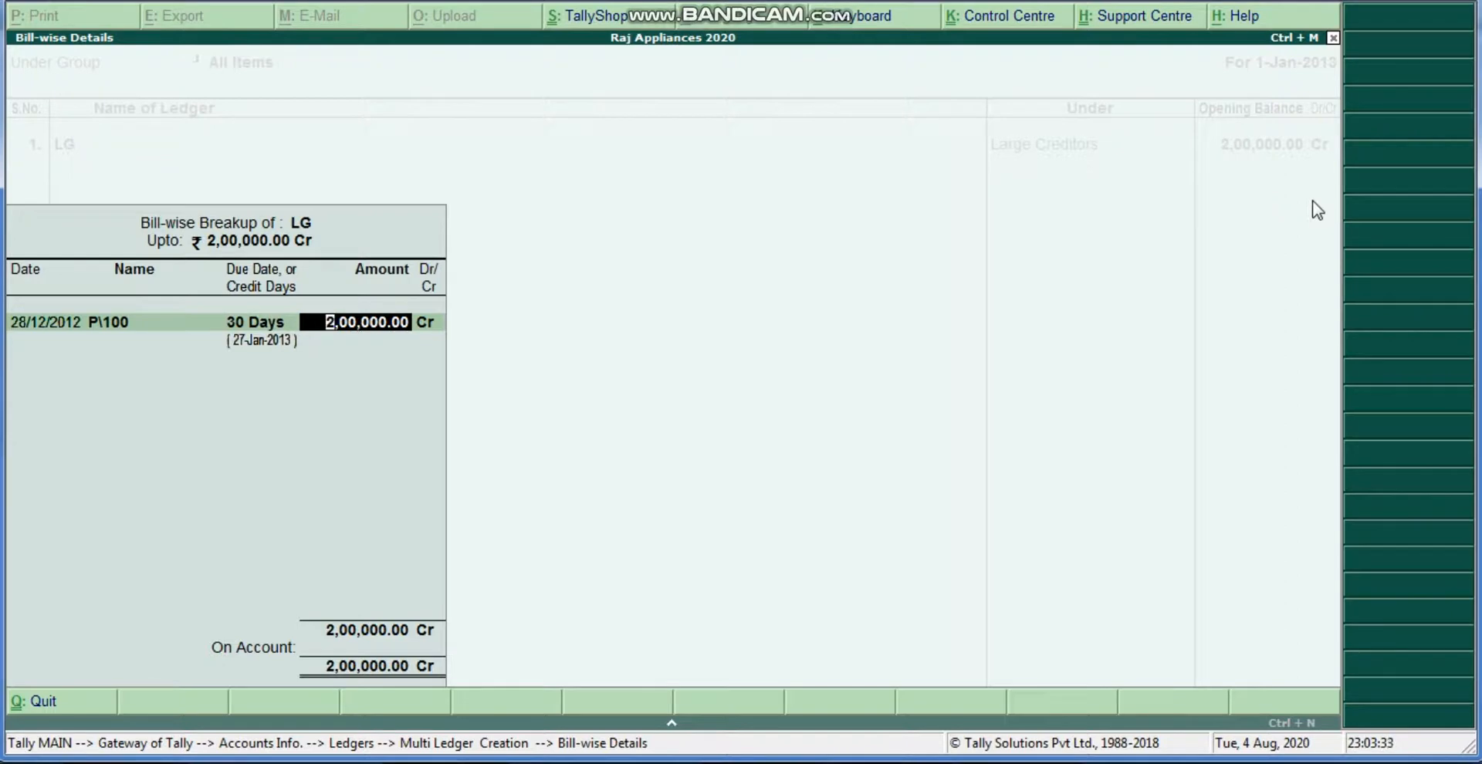
key(Return)
key(Return)
key(Return)
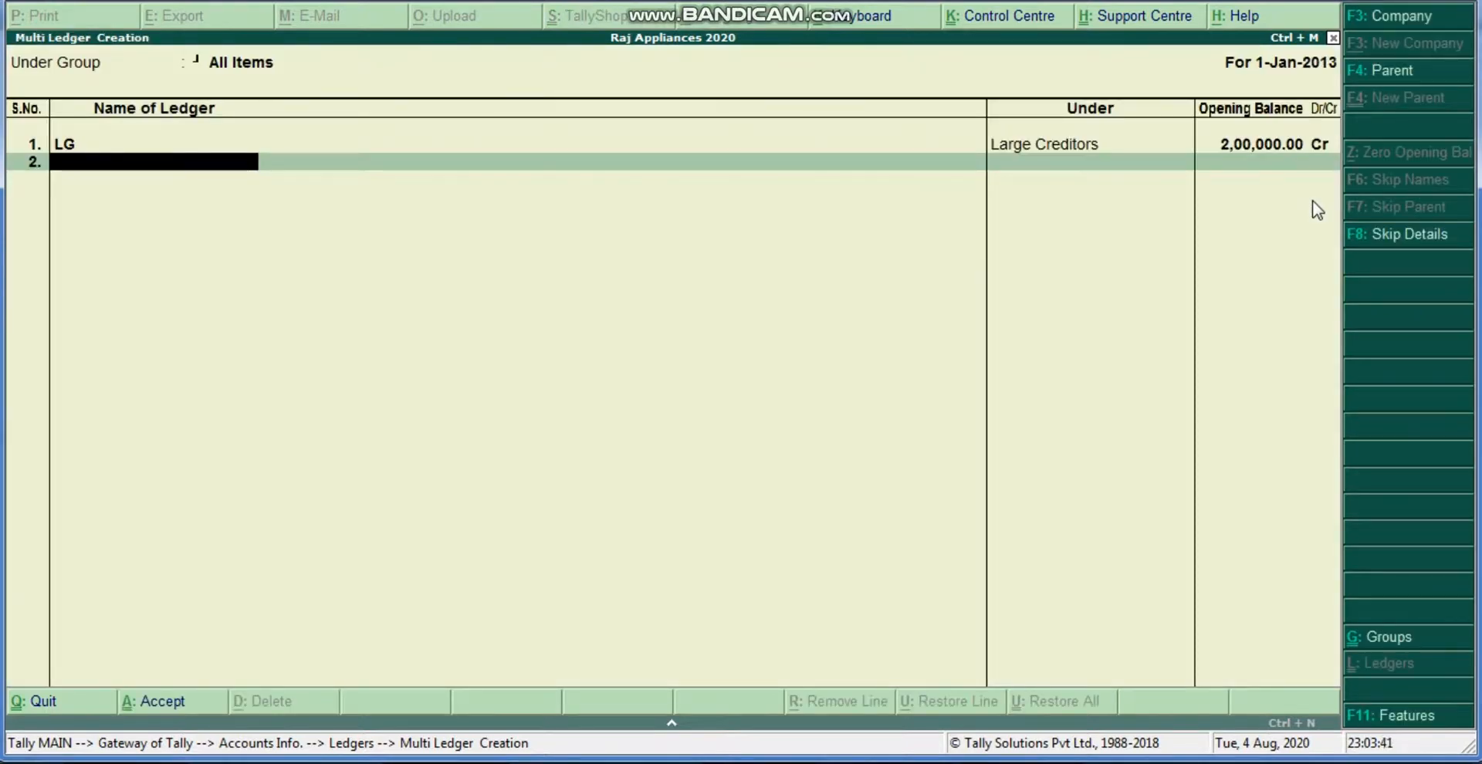
Add the ledger QRS under Sundry Debtors with an opening balance of 50,000 Dr
text(Qrs)
key(BackSpace)
key(BackSpace)
text(RS)
key(Return)
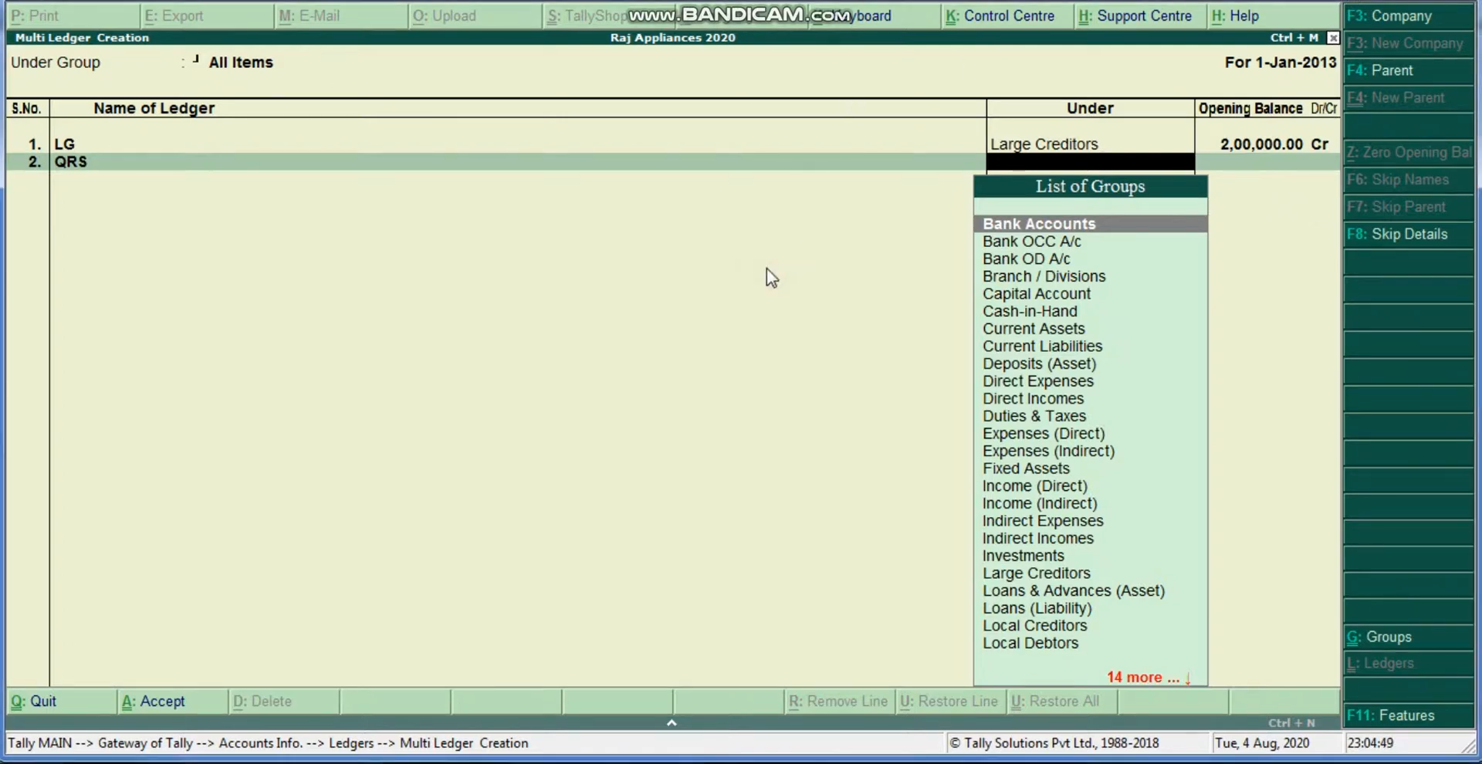
text(Sun)
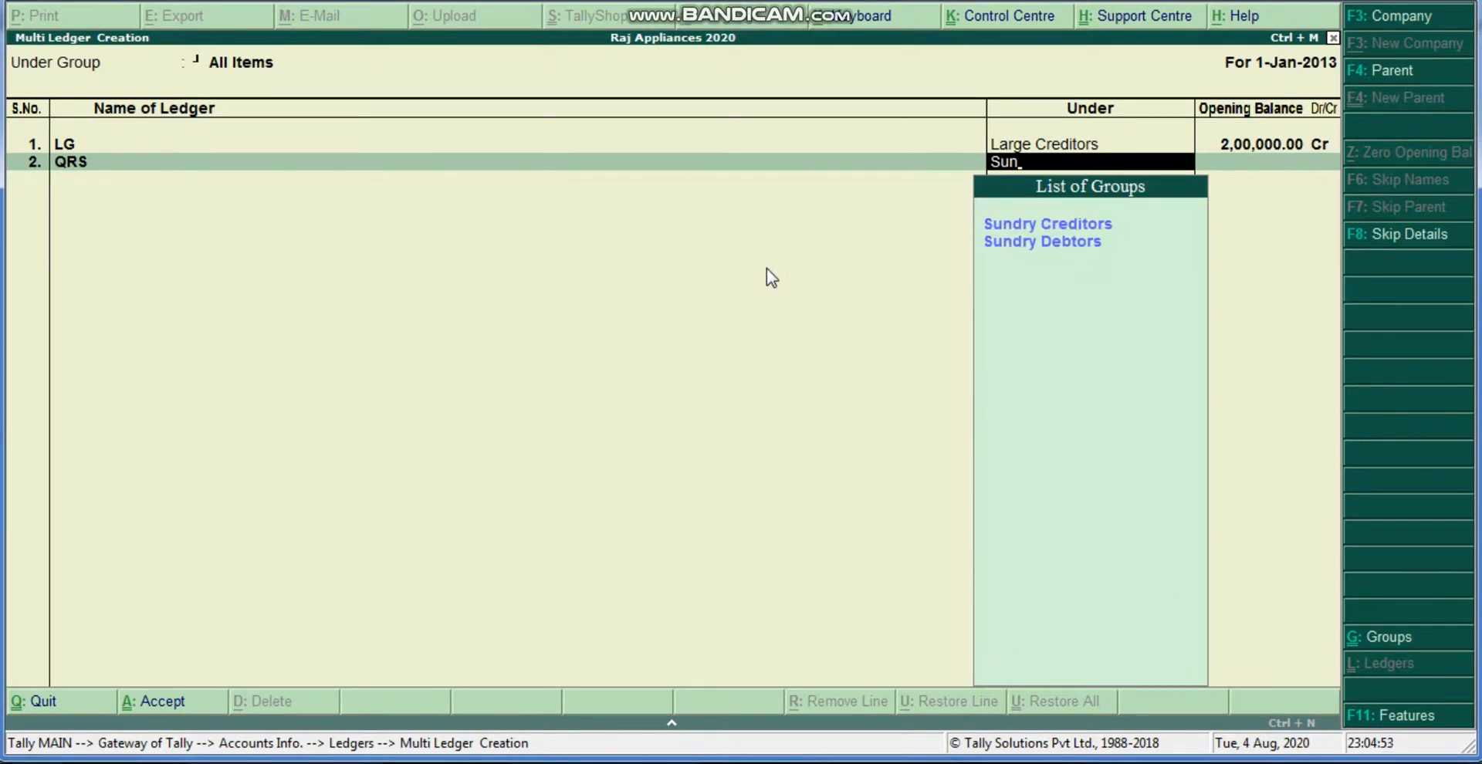
key(Down)
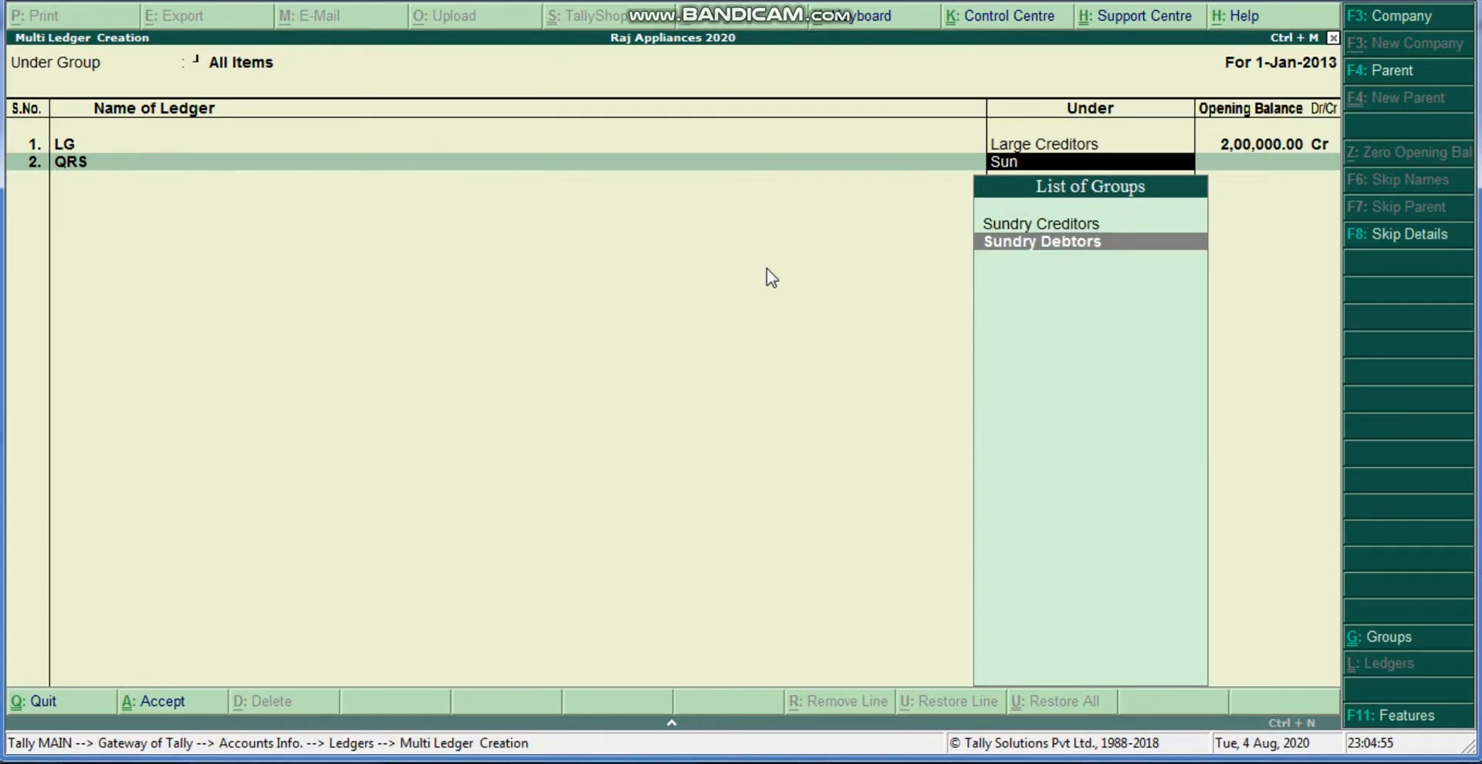
key(Return)
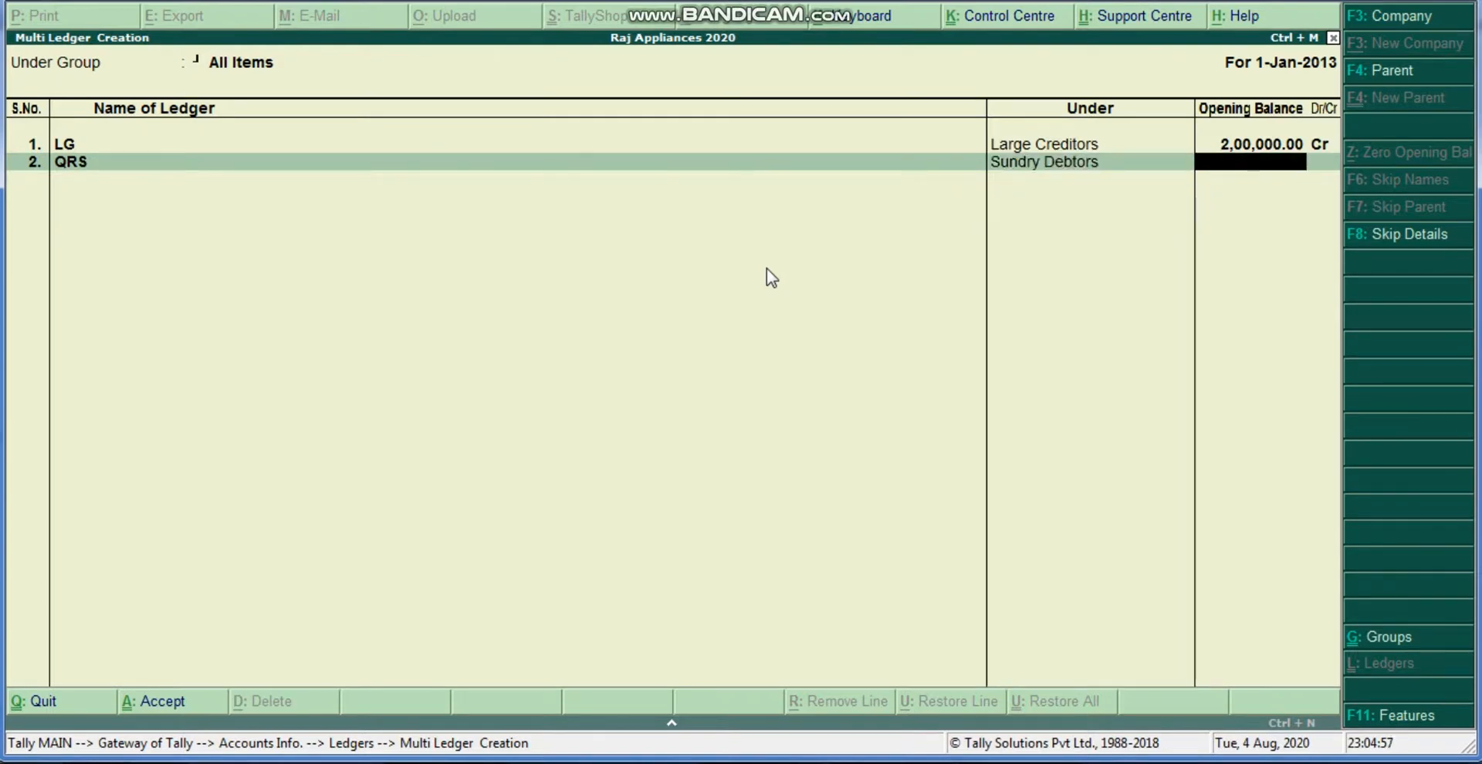
text(50000)
key(Return)
key(Return)
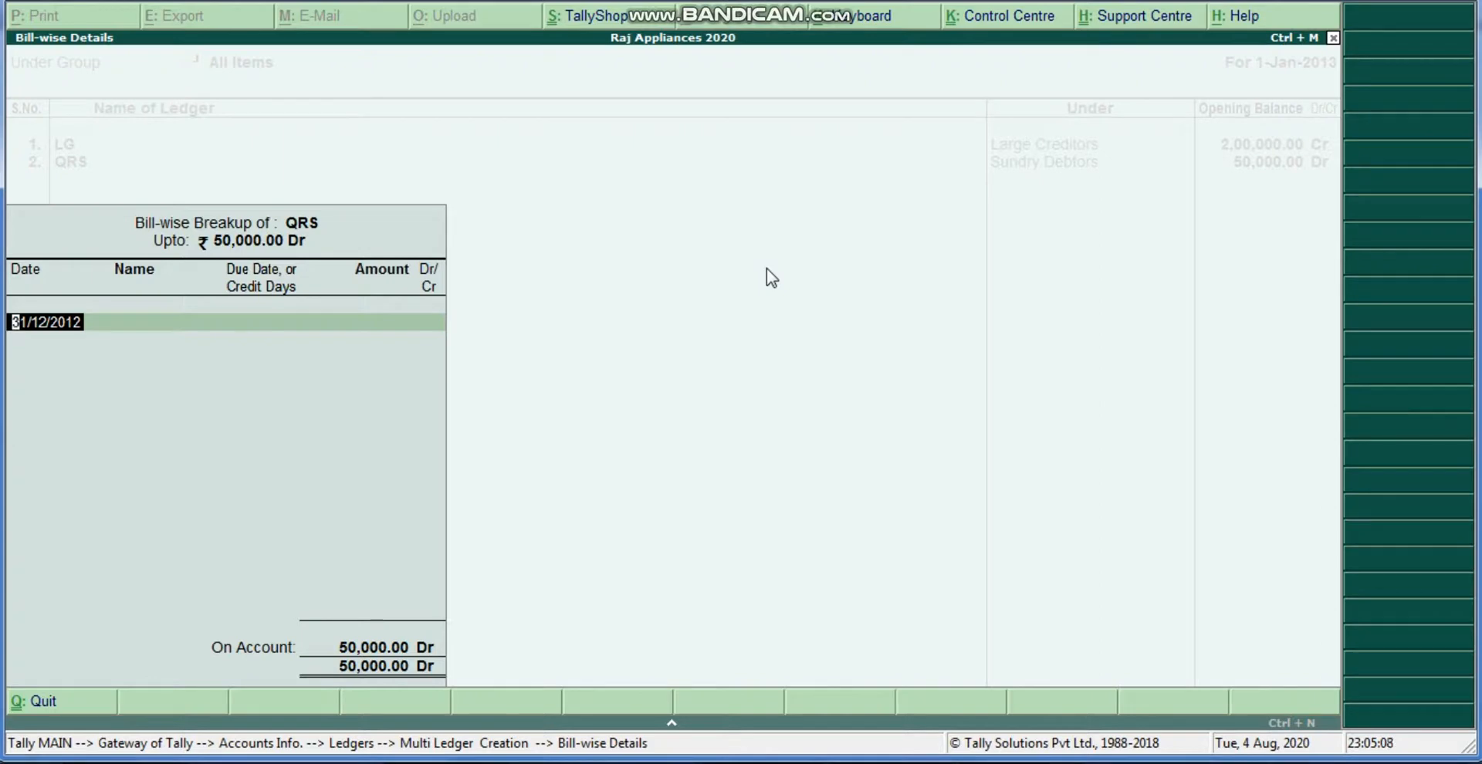
Allocate QRS's full opening balance to bill S/1001 dated 30/12/2012 with 45 days of credit
text(30)
key(Return)
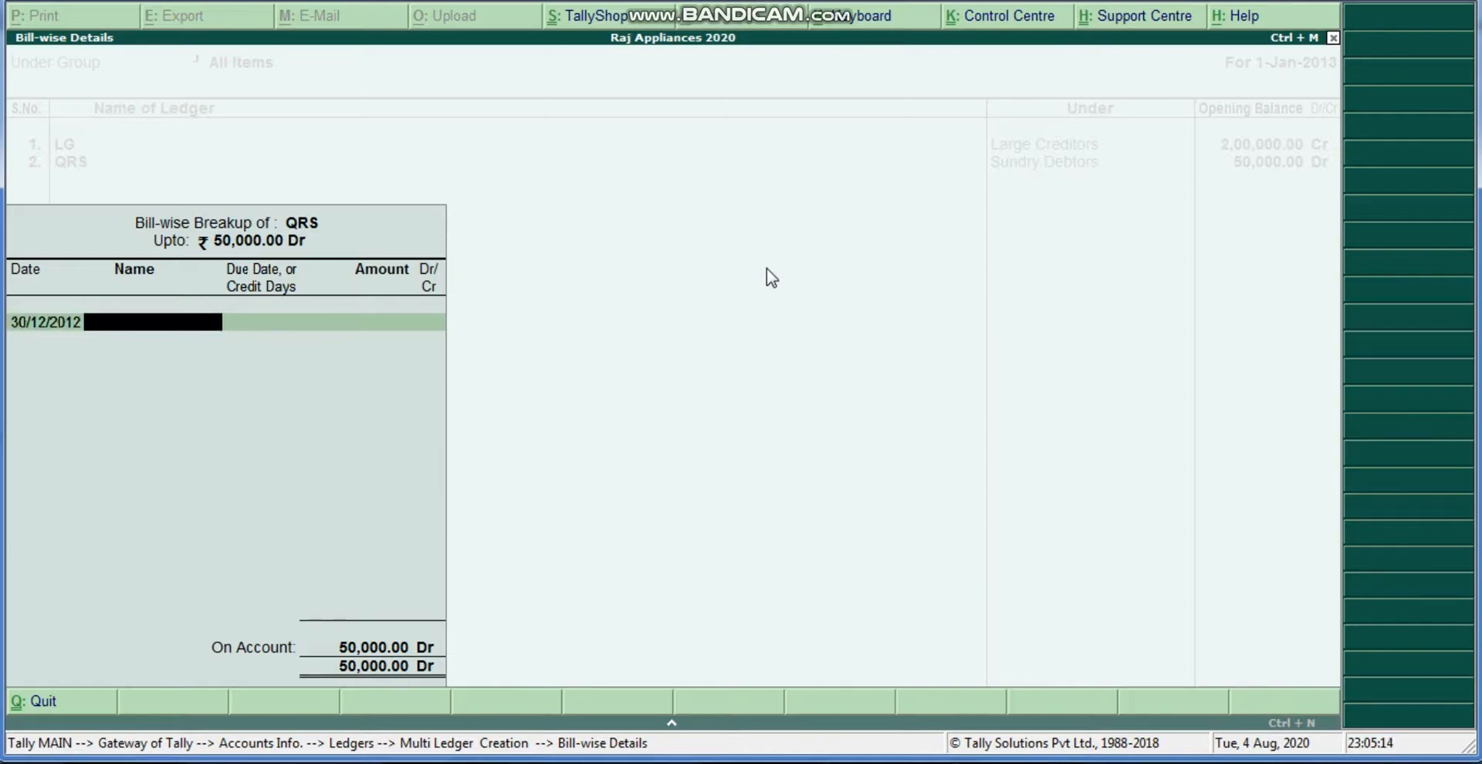
text(S/1001)
key(Return)
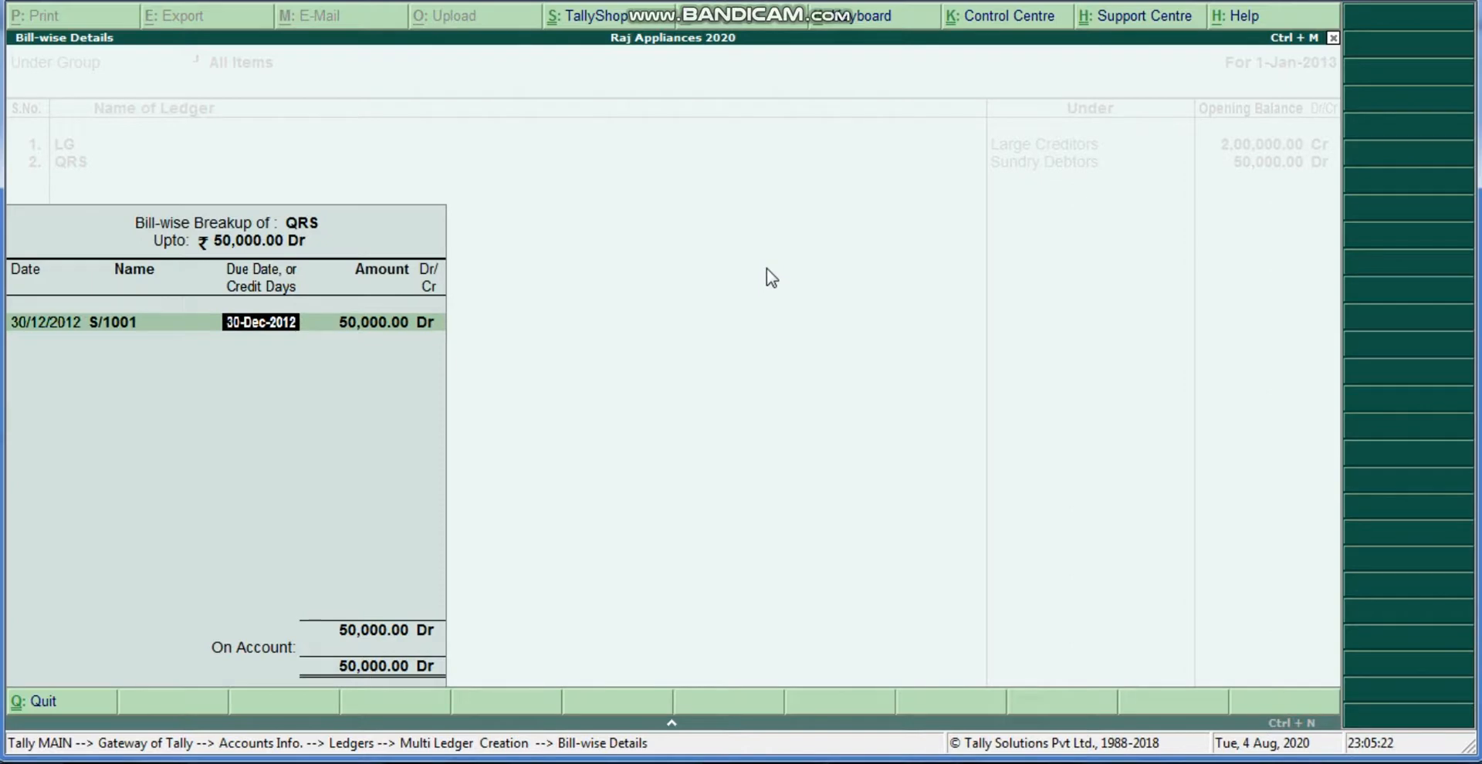
text(45)
key(Return)
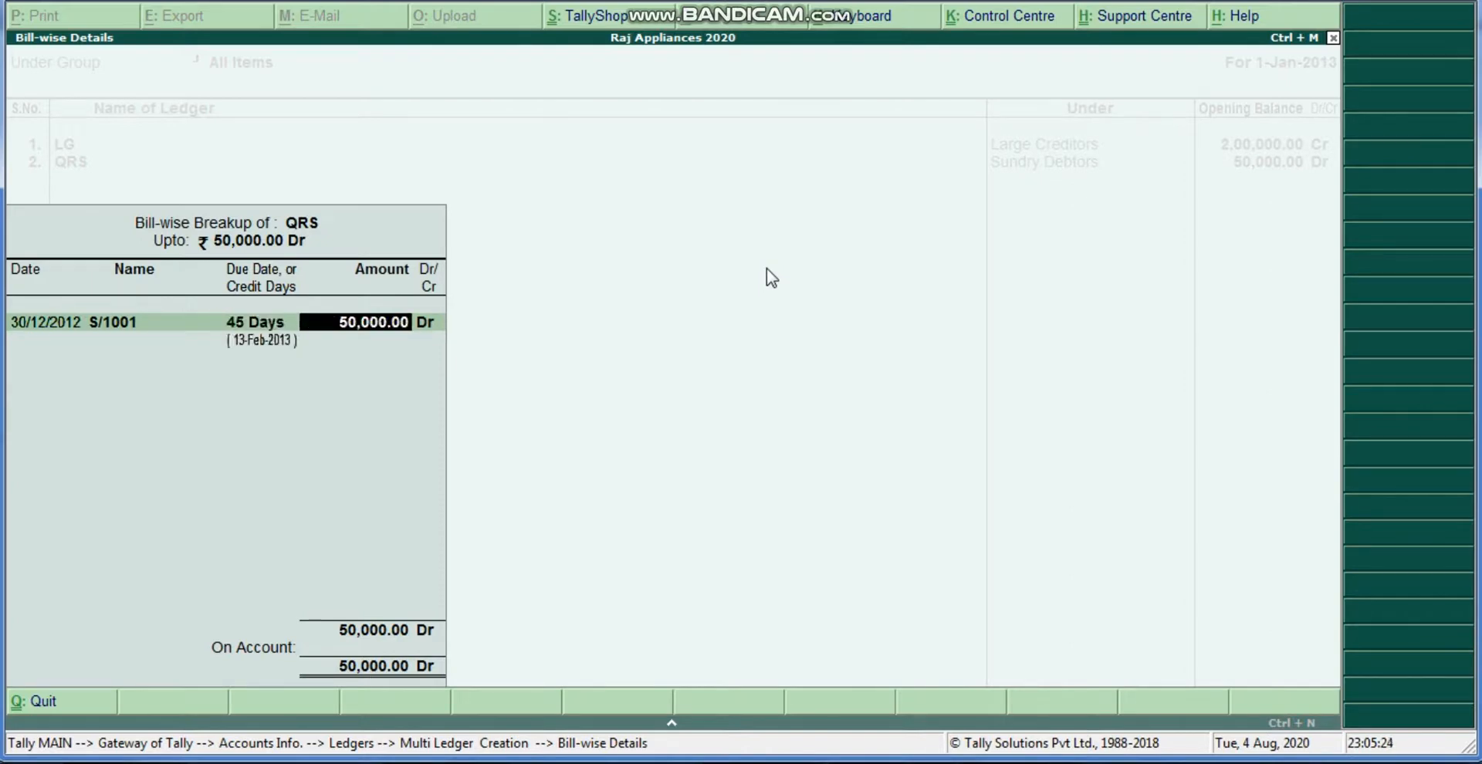
key(Return)
key(Return)
key(Return)
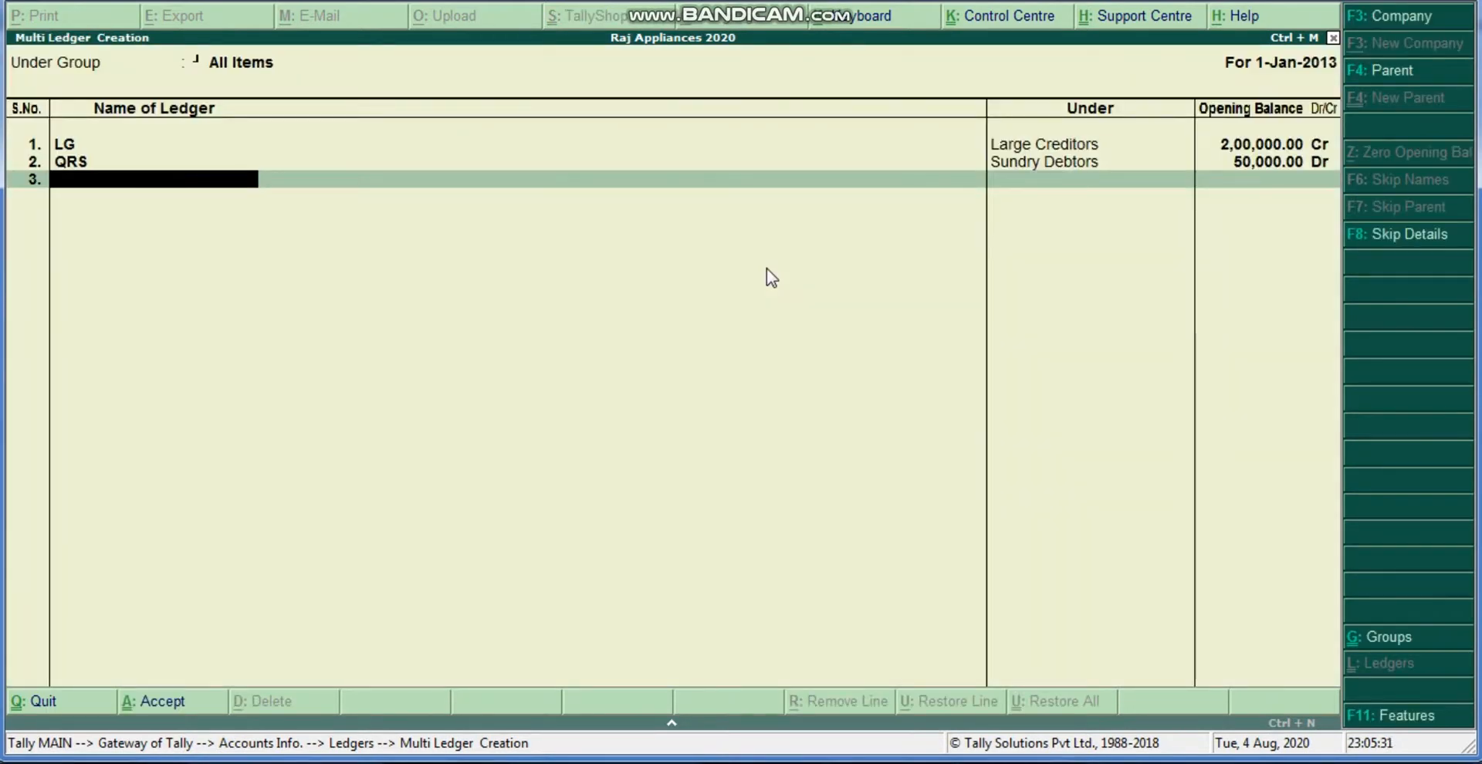
Add the ledger ABC under Local Debtors with an opening balance of 60,000 Dr
text(ABC)
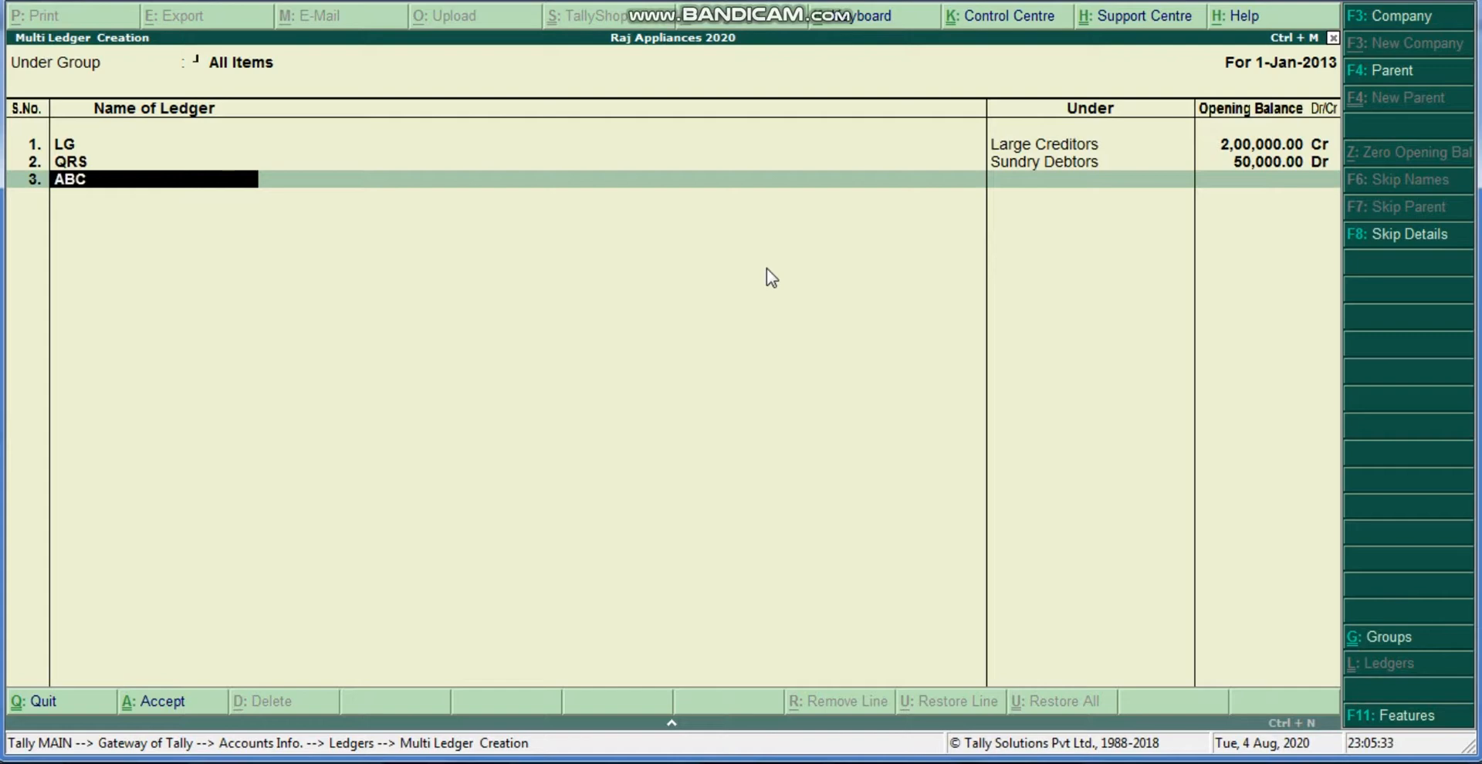
key(Return)
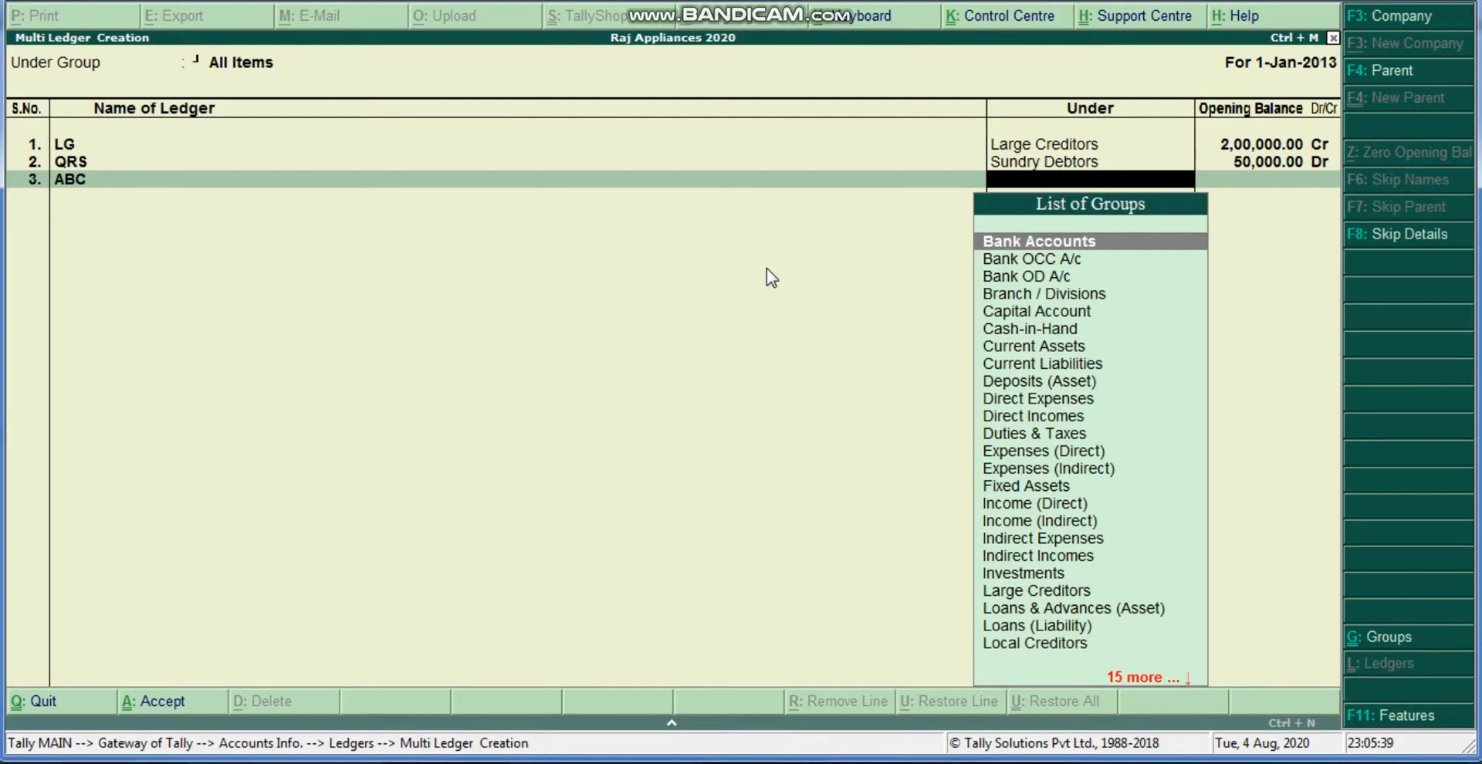
text(Loca)
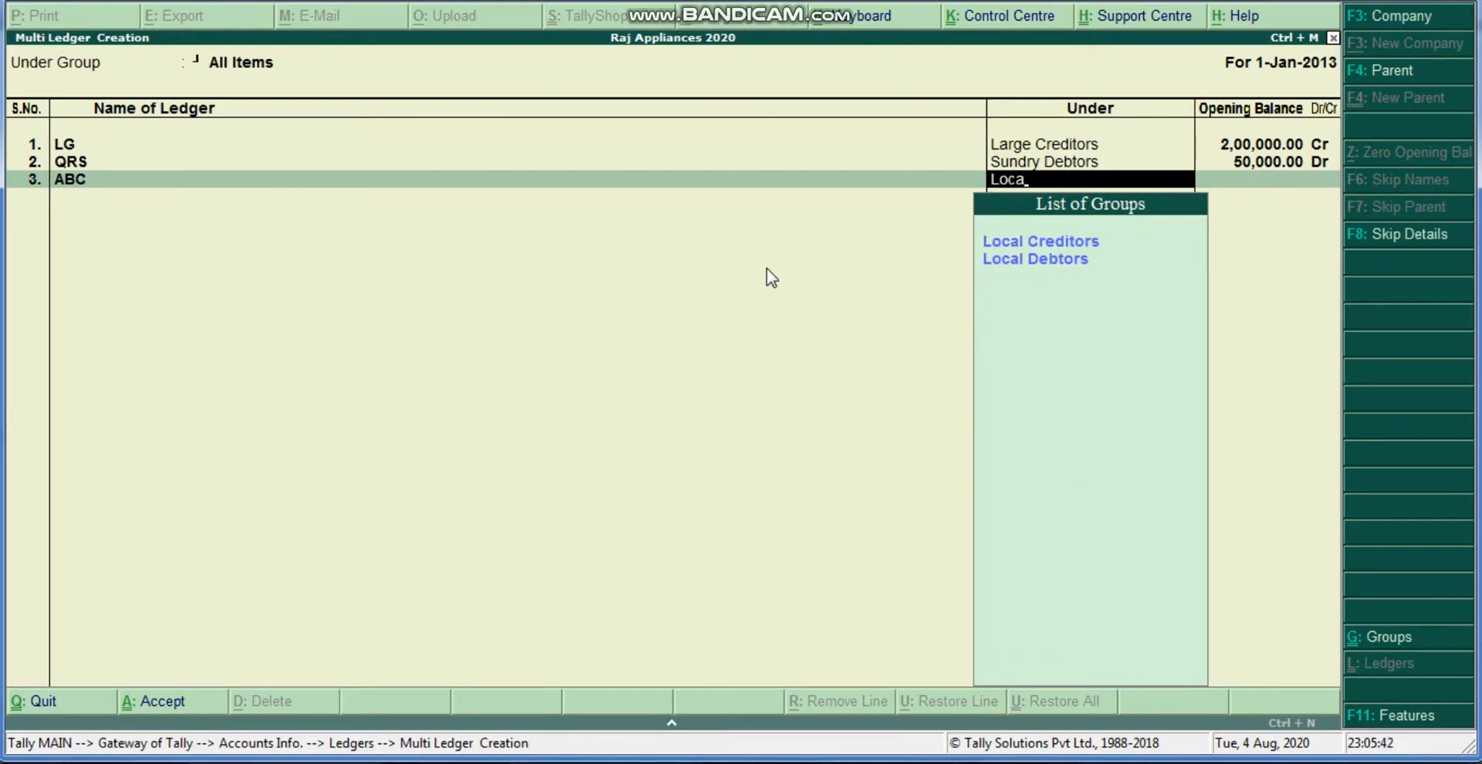
key(Down)
key(Down)
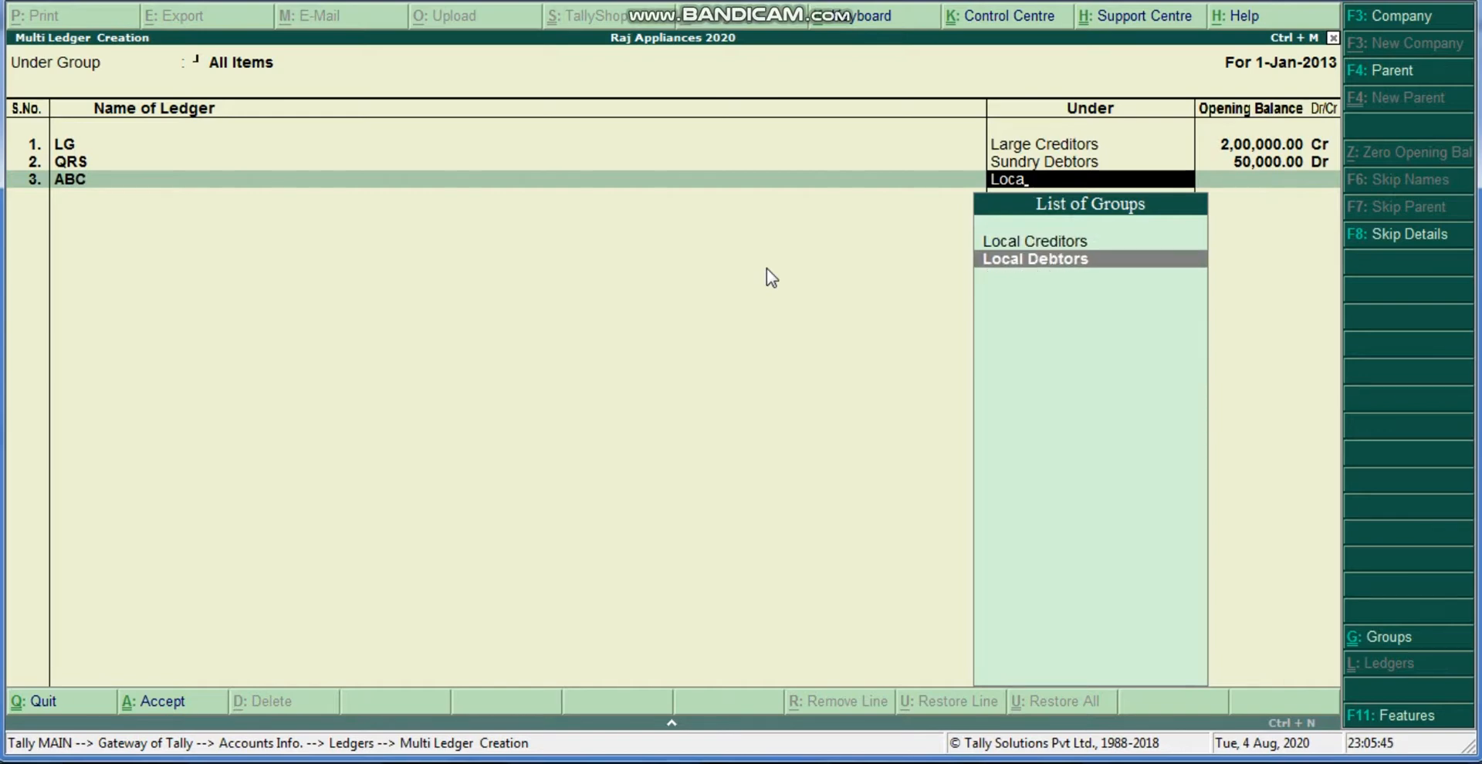
key(Return)
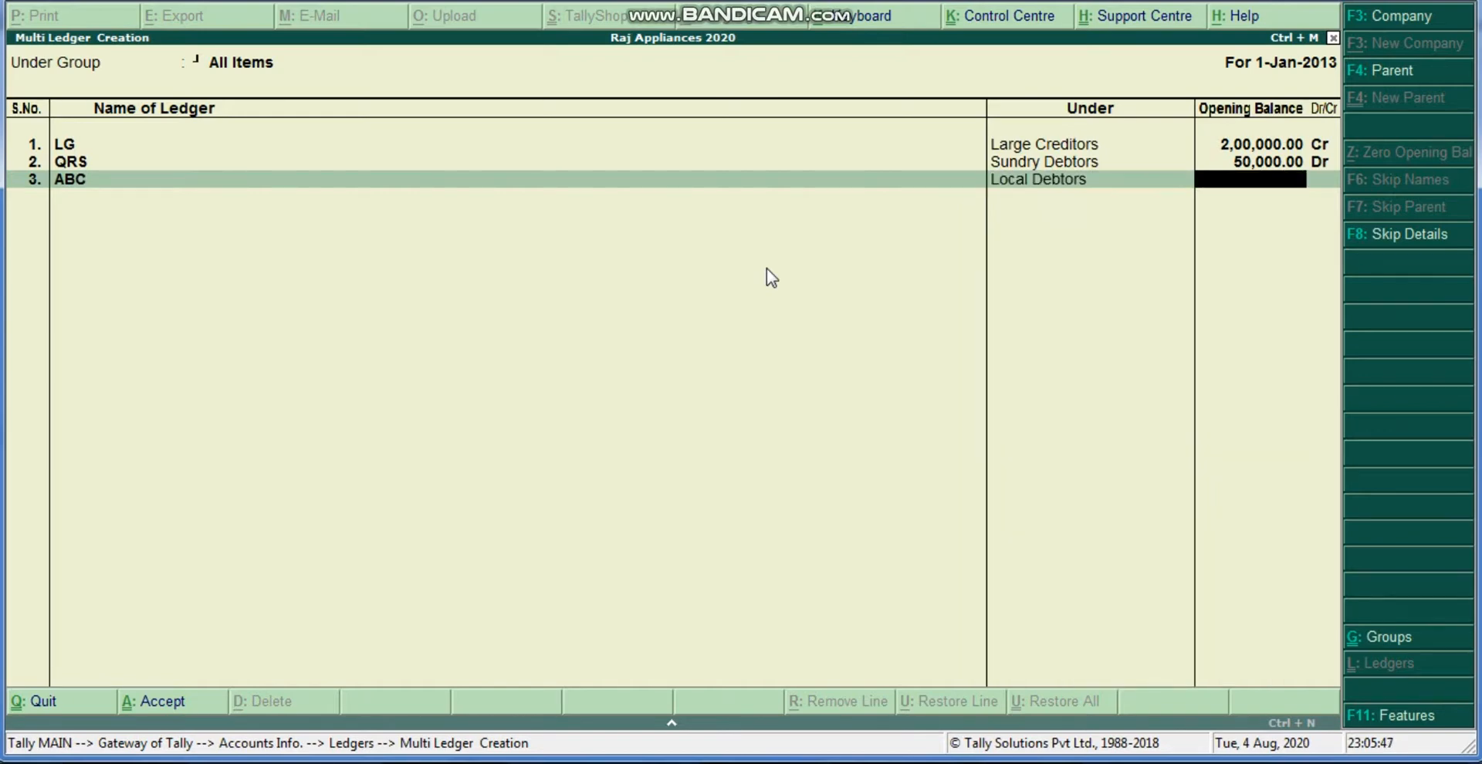
text(60000)
key(Return)
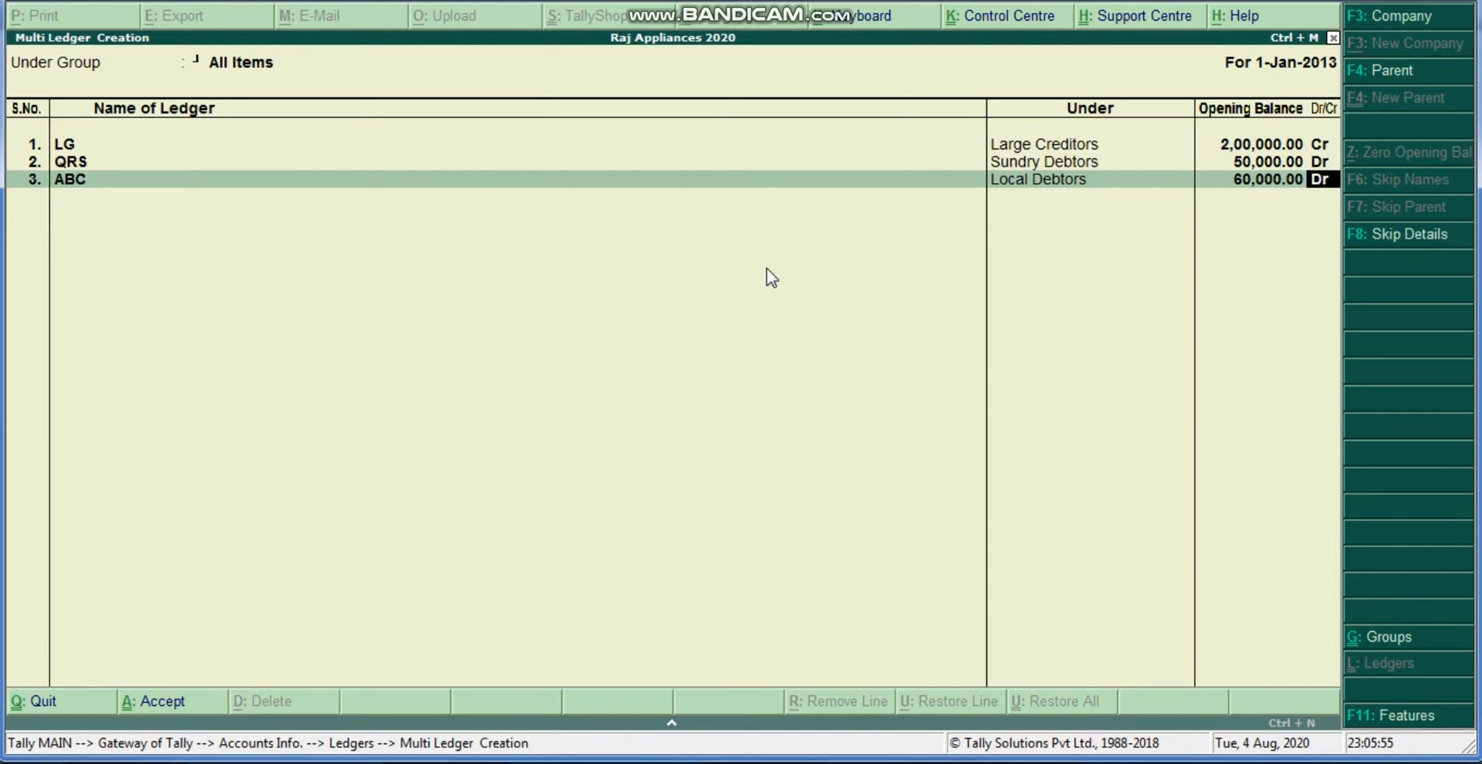
key(Return)
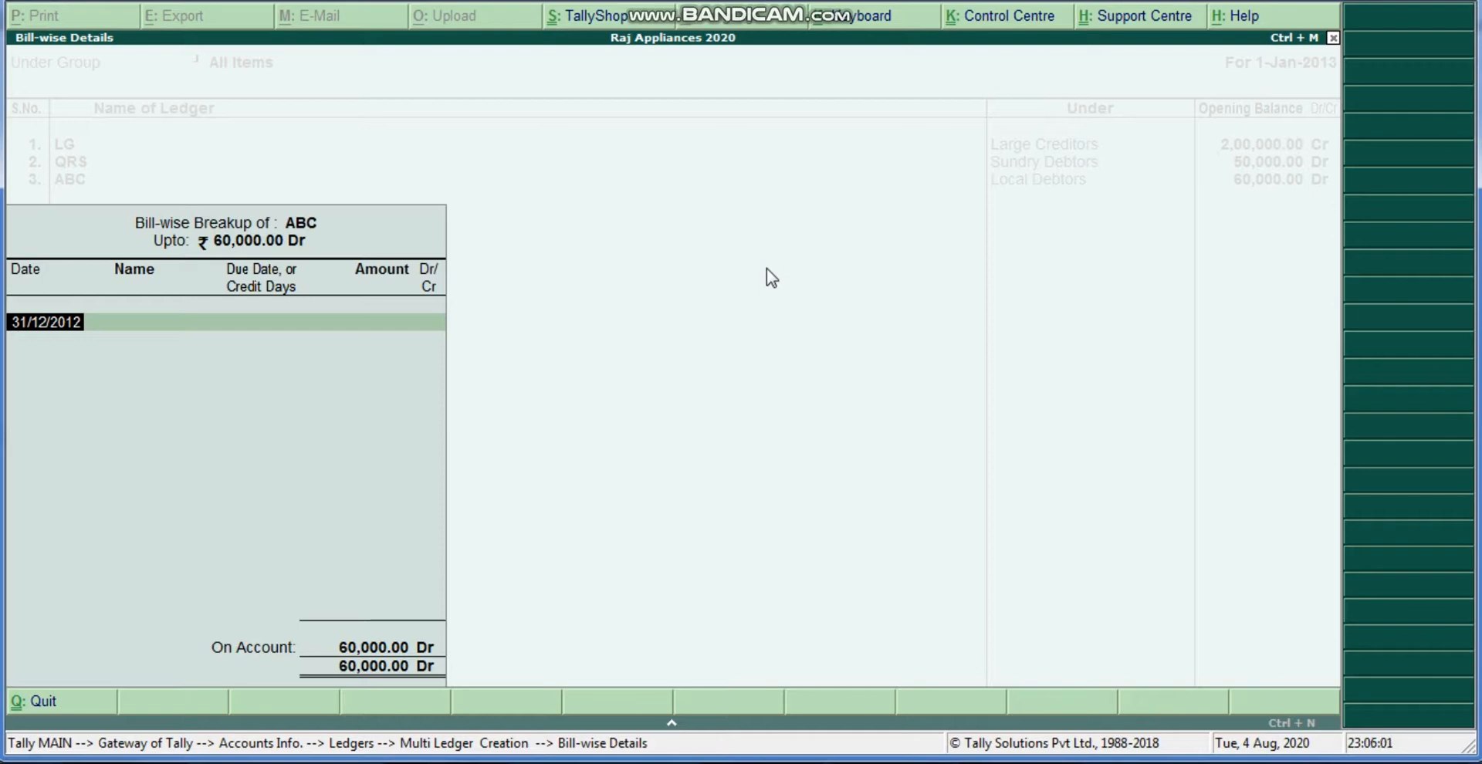
Allocate ABC's full opening balance to bill S/2010 dated 22/12/2012 with 45 days of credit, and save the new ledgers
key(Right)
text(22)
key(Return)
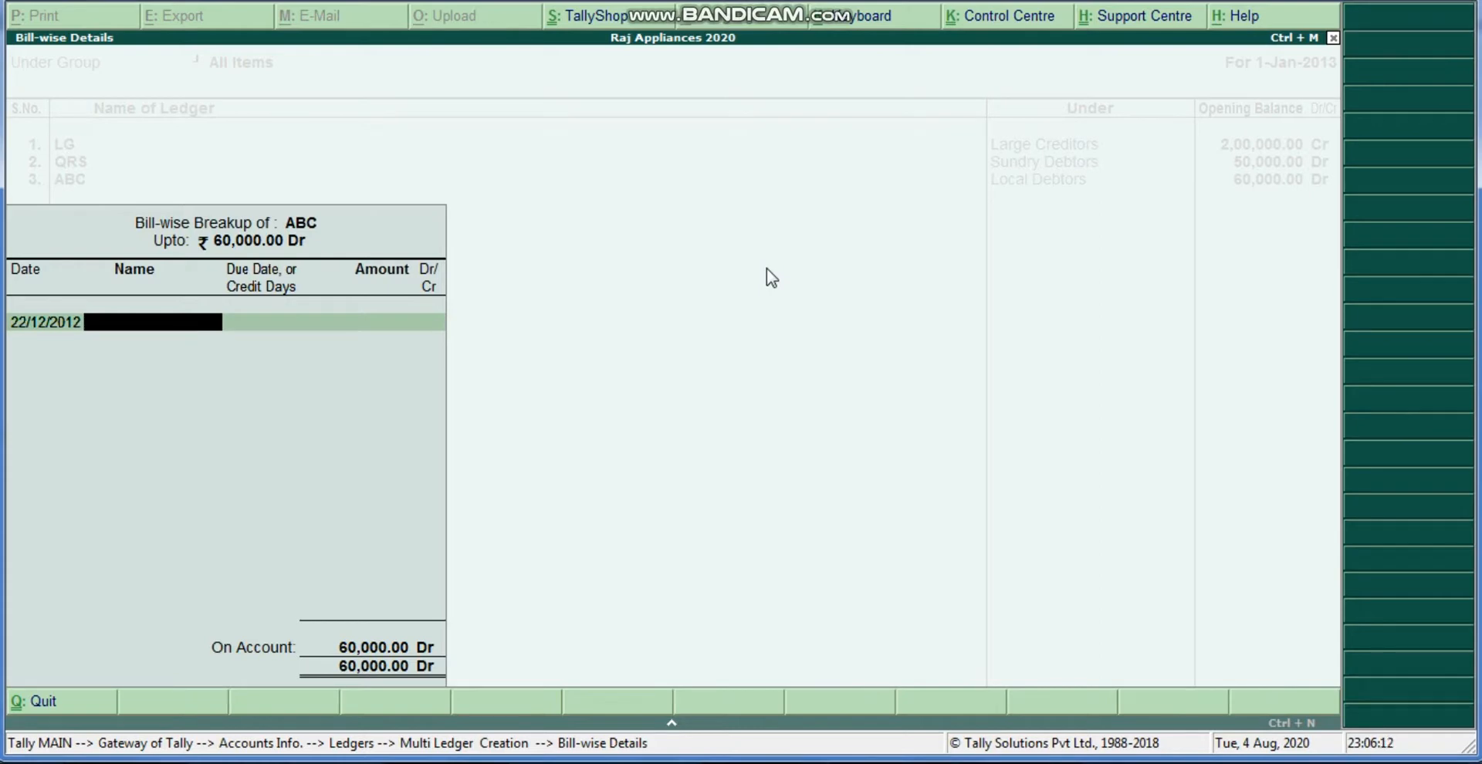
text(S/2010)
key(Return)
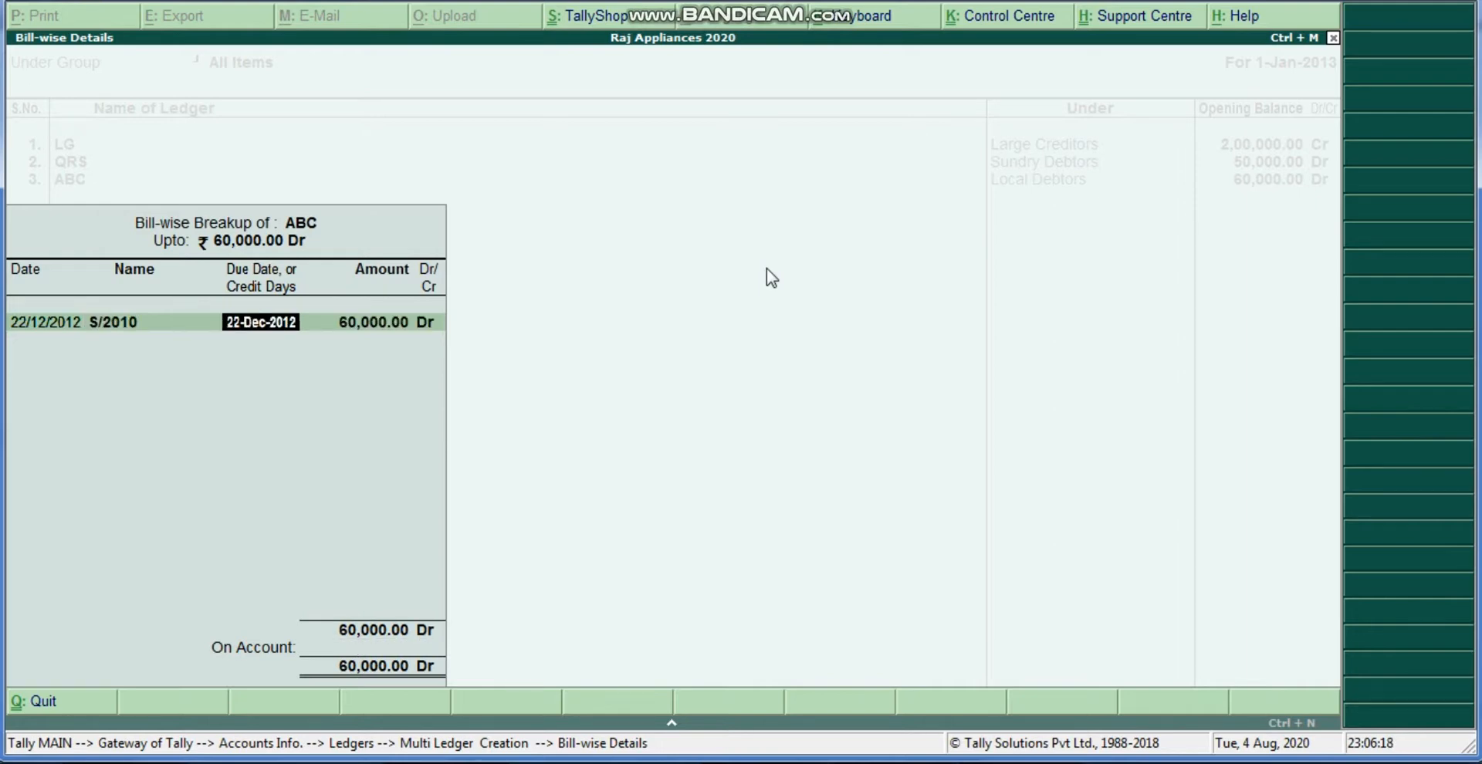
text(45)
key(Return)
key(Return)
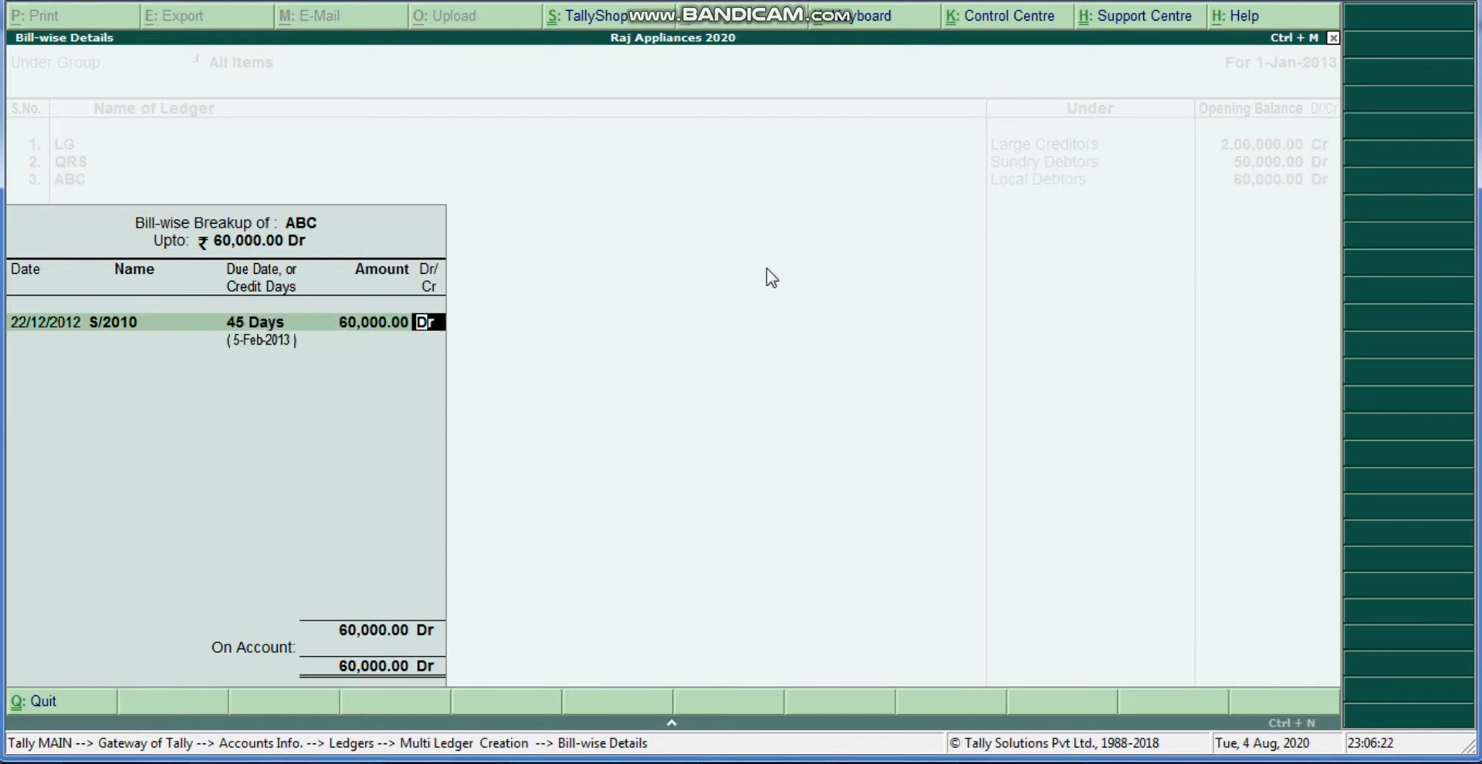
key(Return)
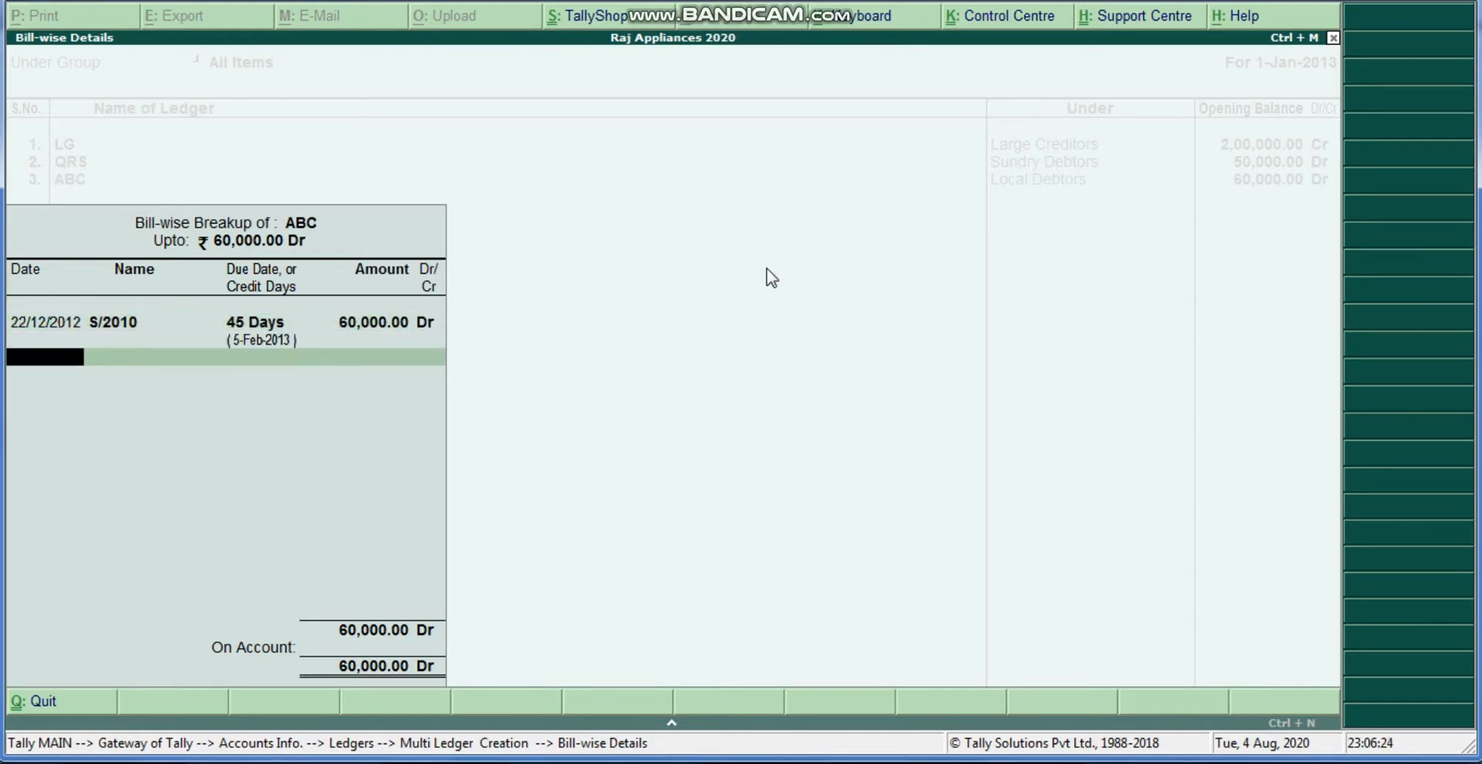
key(Return)
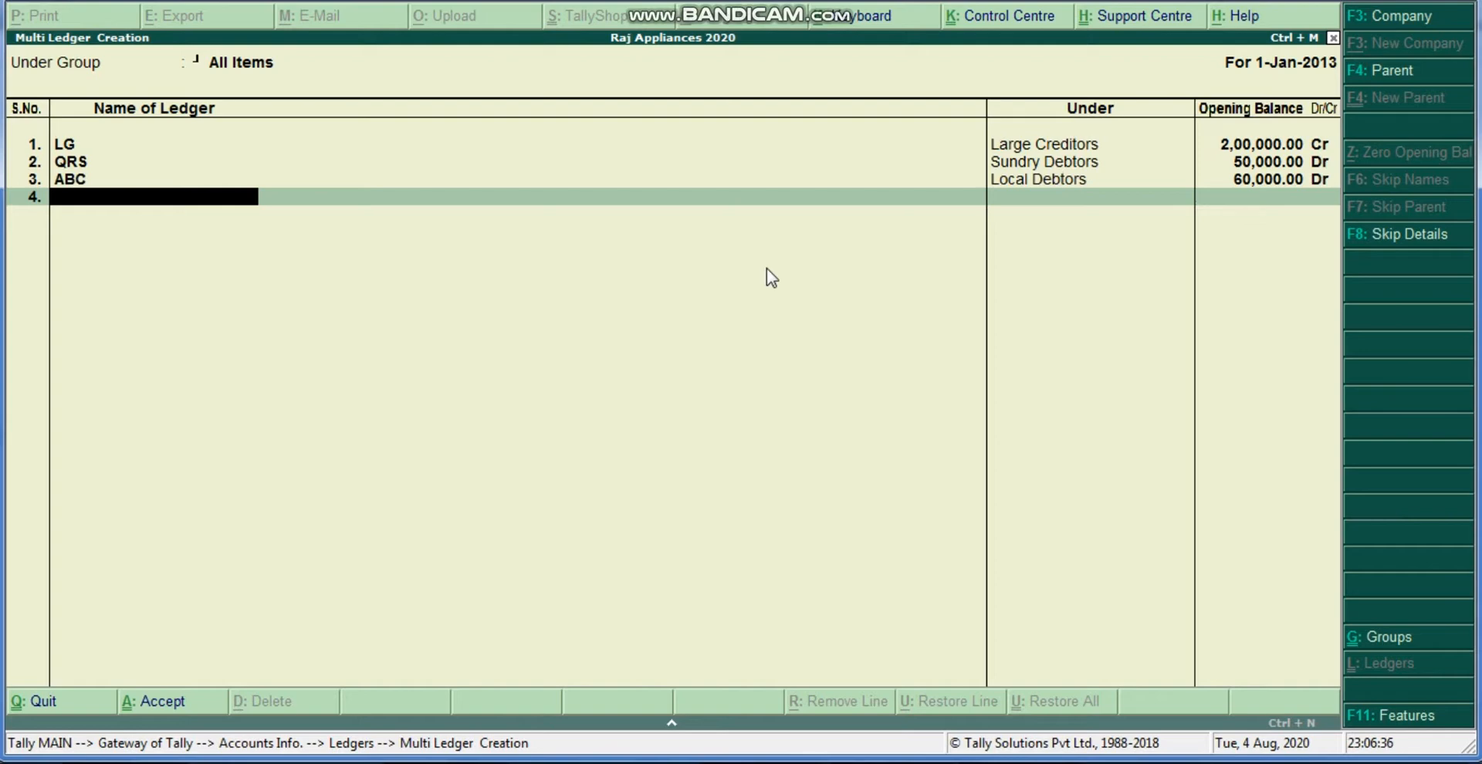
key(Return)
key(Return)
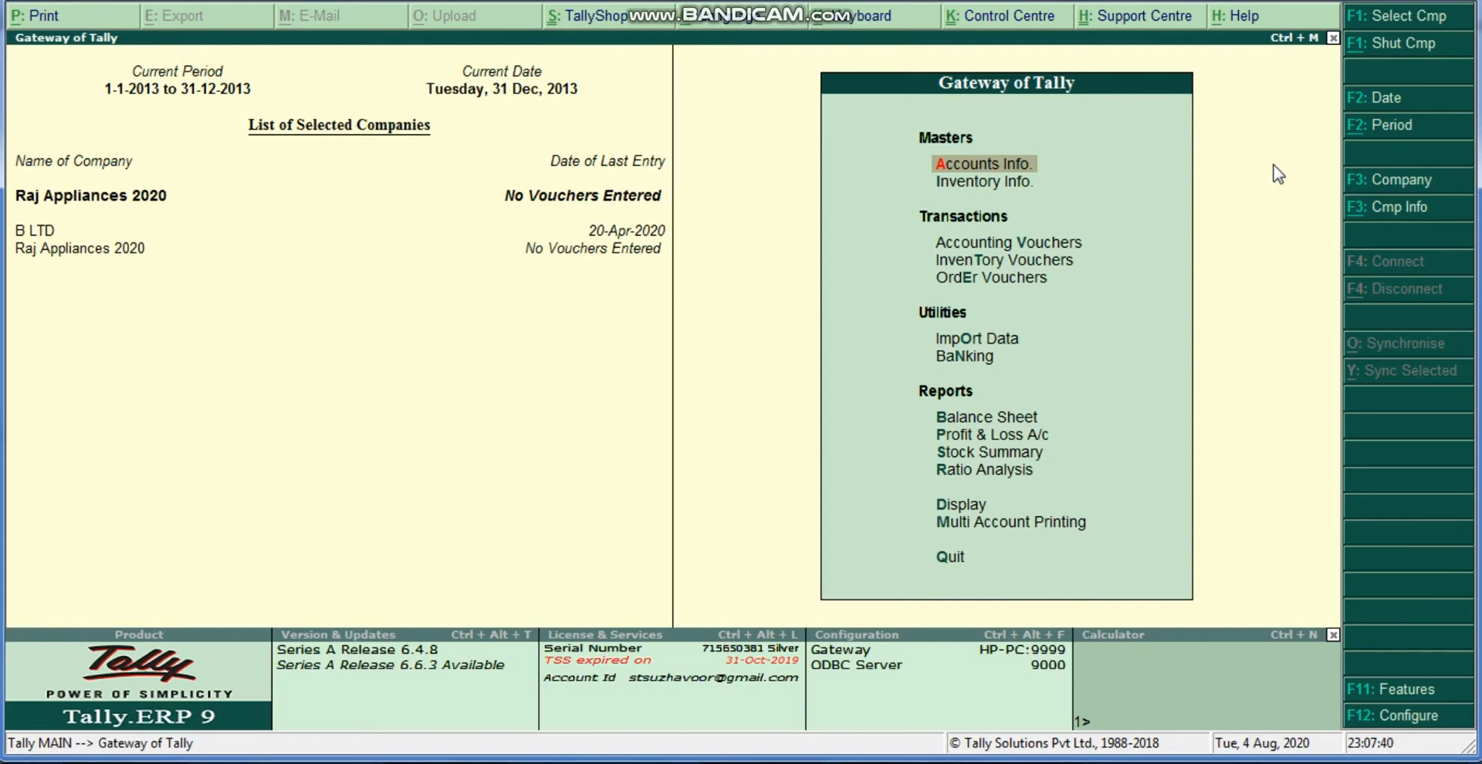
Display the Balance Sheet of Raj Appliances 2020 in its detailed form
key(Down)
key(Down)
key(Down)
key(Down)
key(Down)
key(Down)
key(Down)
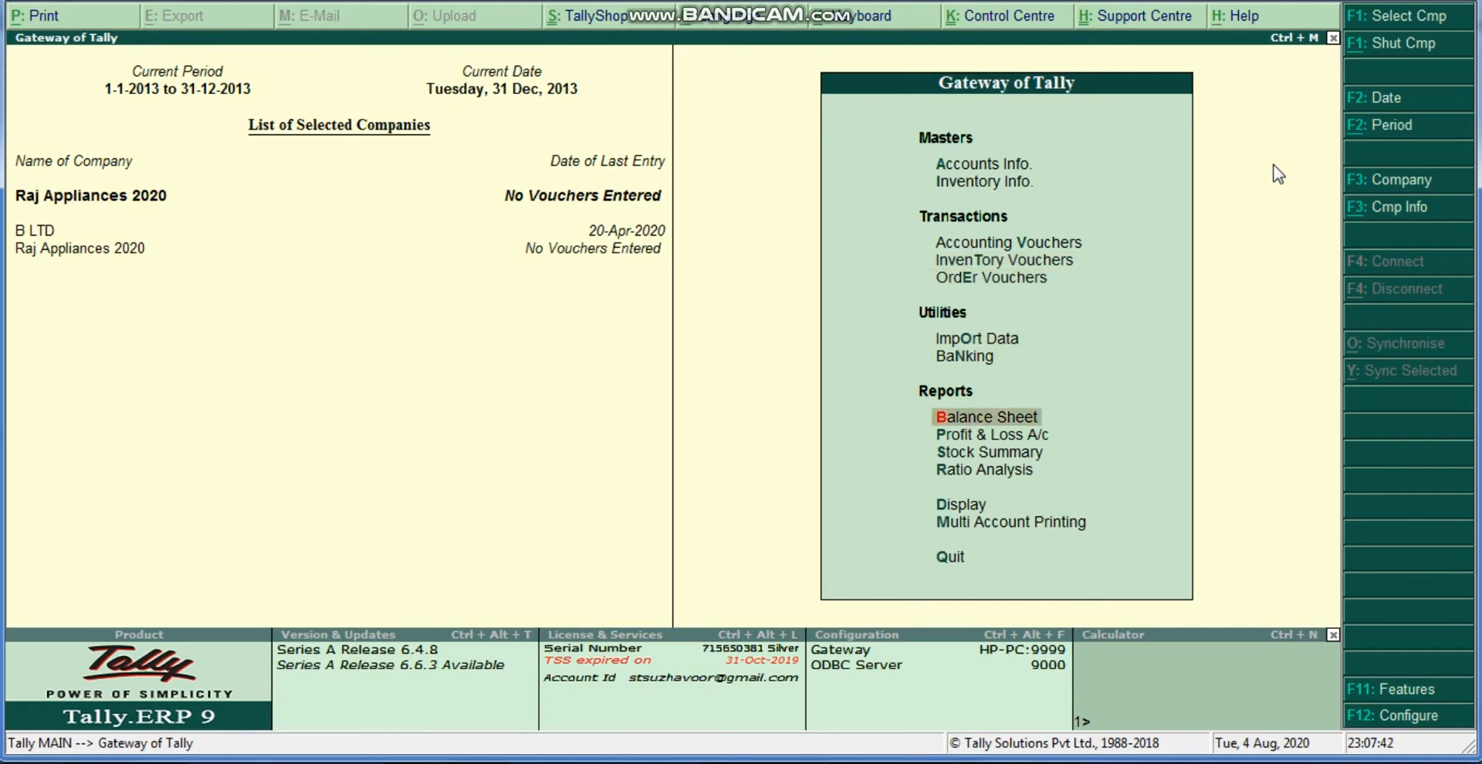
key(Return)
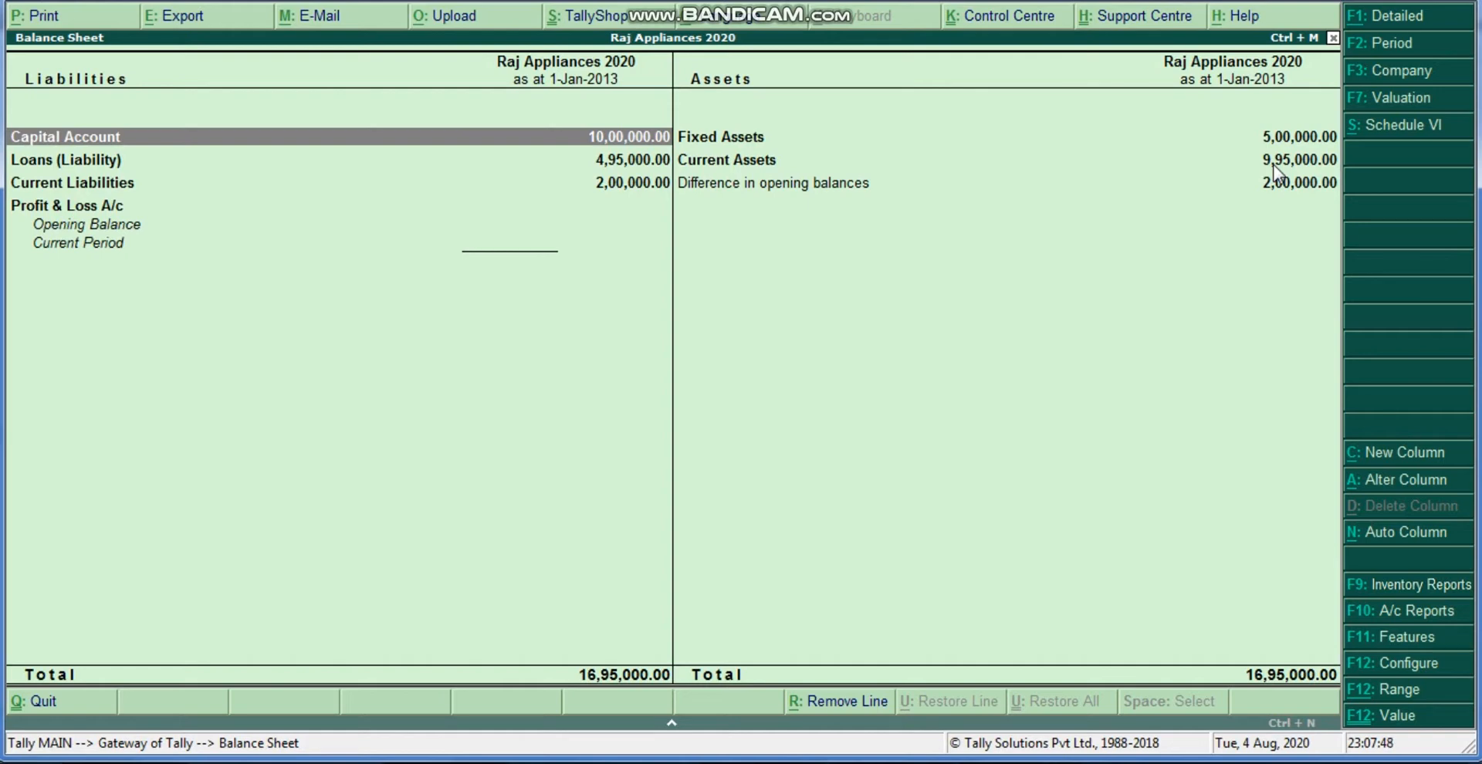
key(alt+F1)
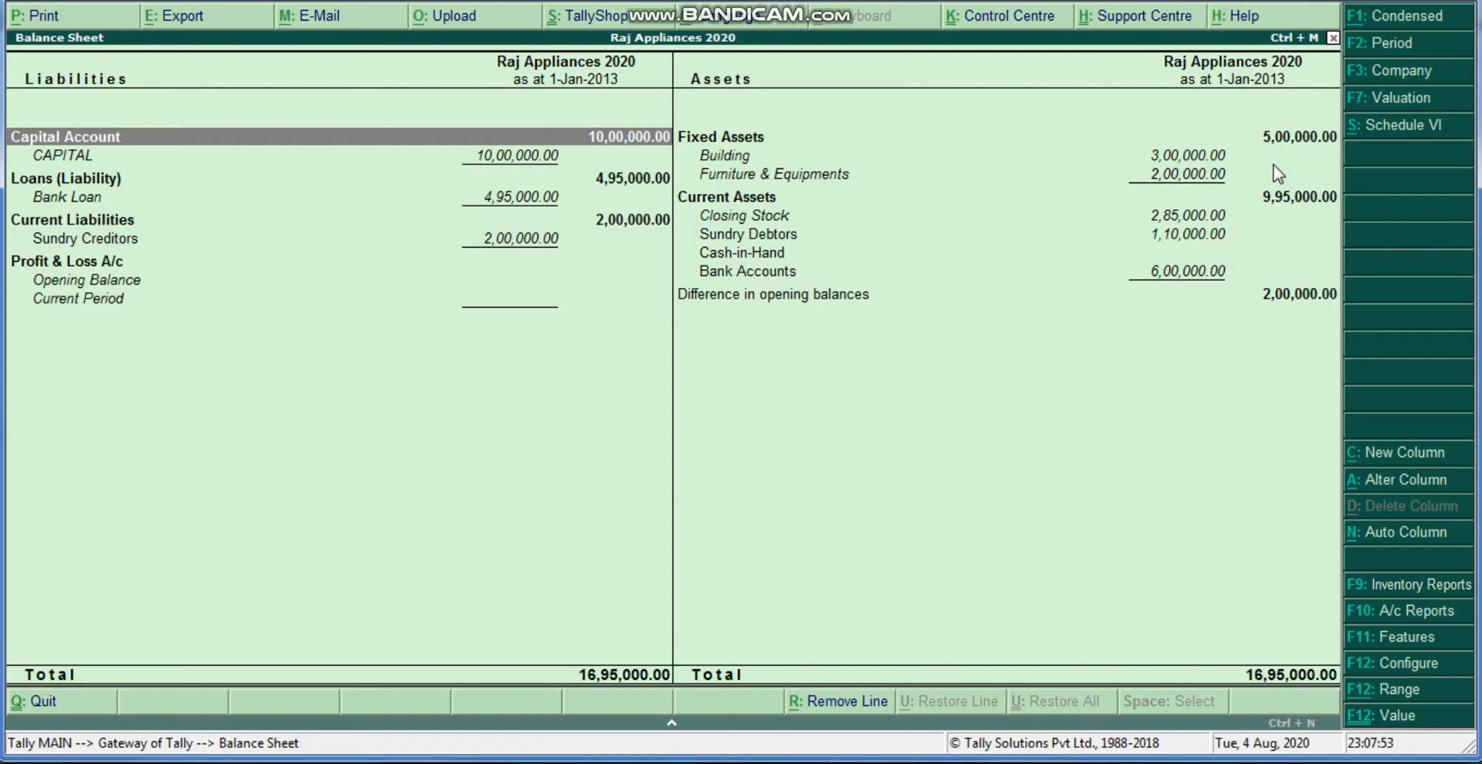
Examine the Closing Stock breakdown down to the Washing Machine group's items, and return to the Balance Sheet
key(Right)
key(Down)
key(Down)
key(Down)
key(Down)
key(Return)
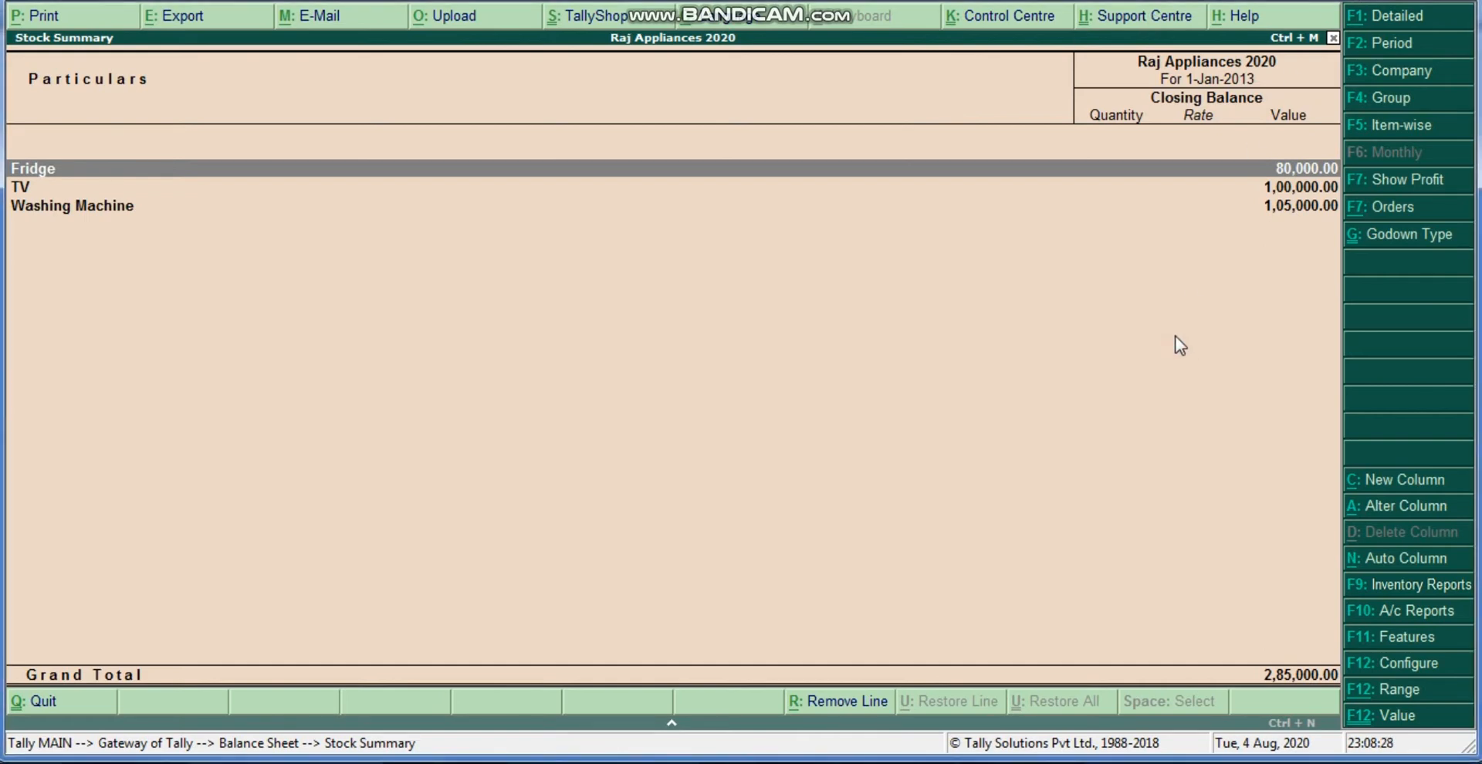
key(Down)
key(Down)
key(Return)
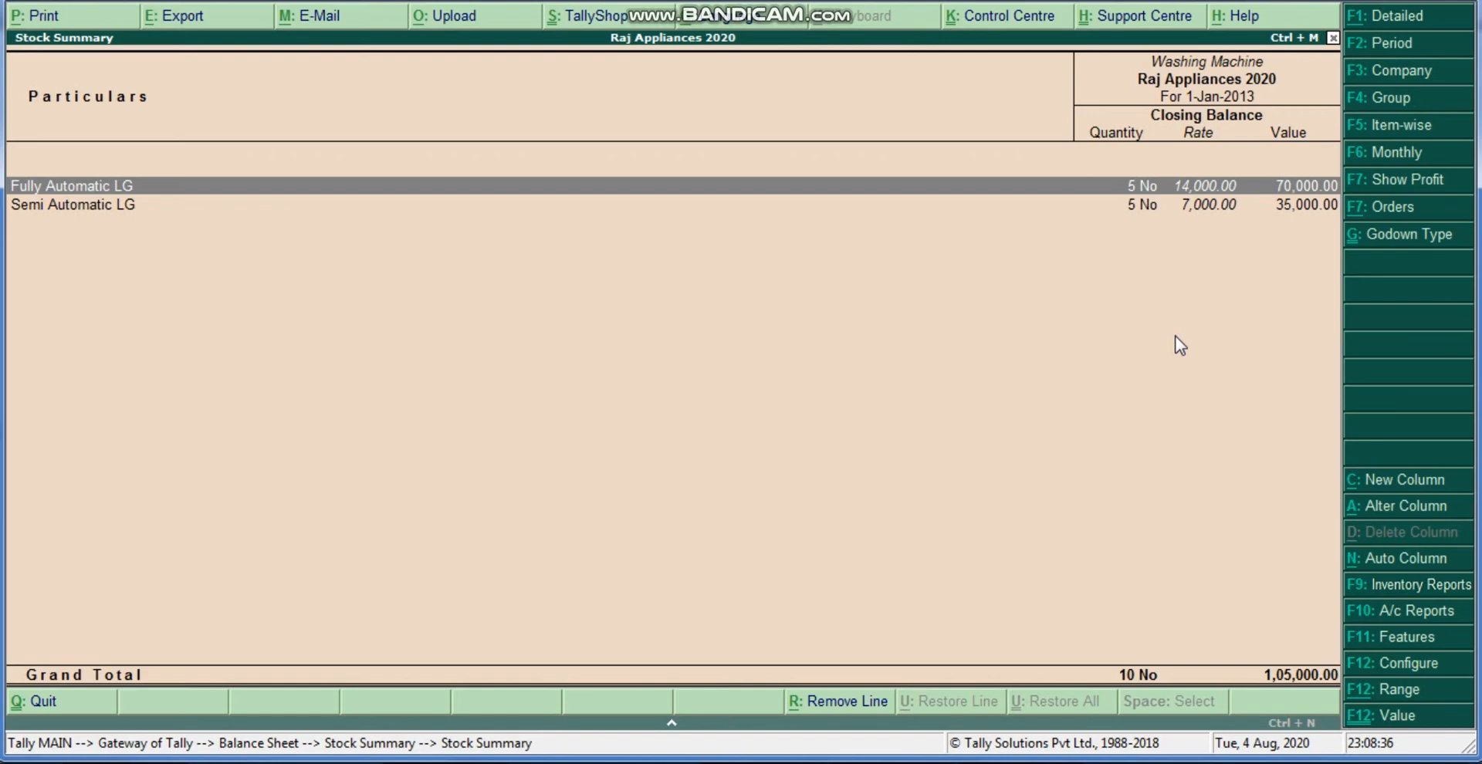
key(Escape)
key(Escape)
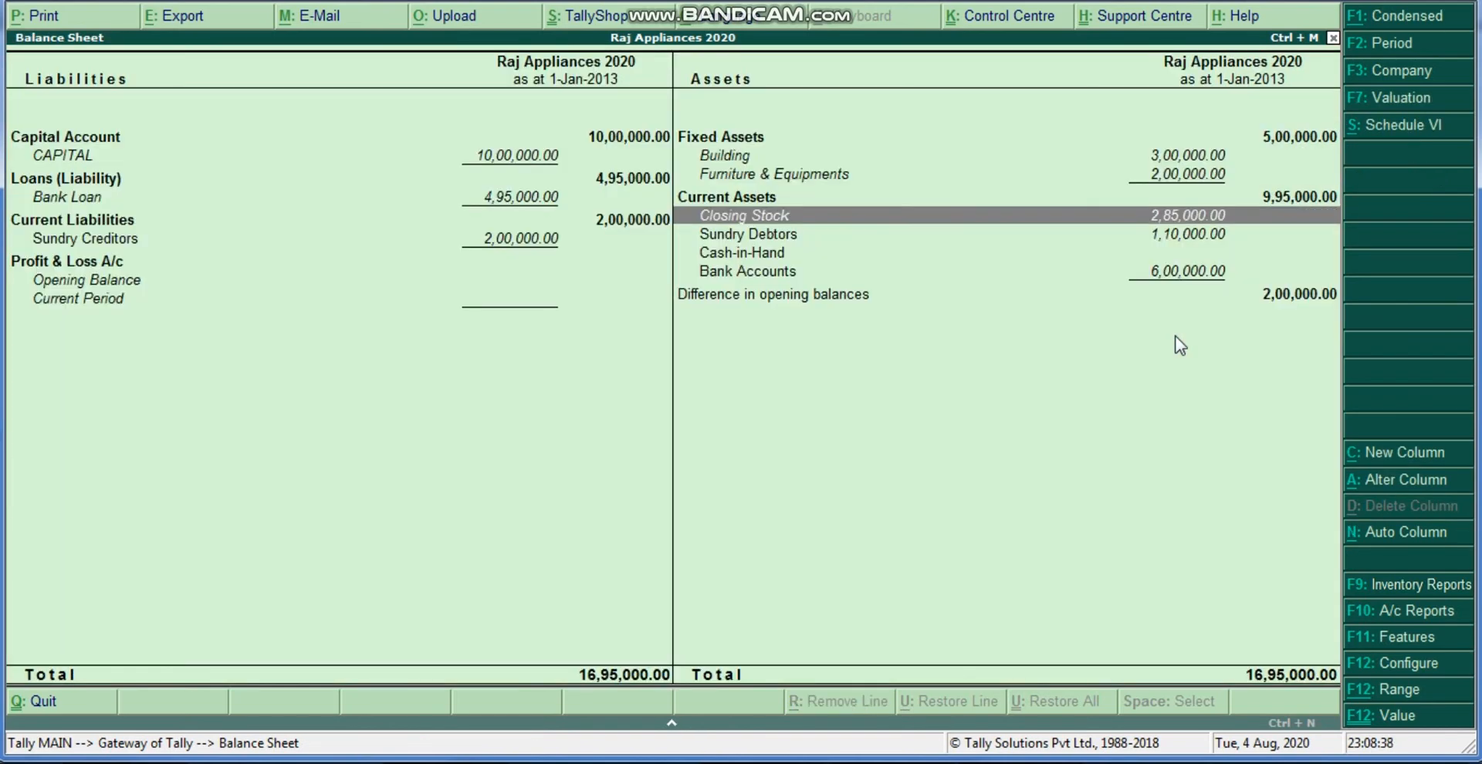